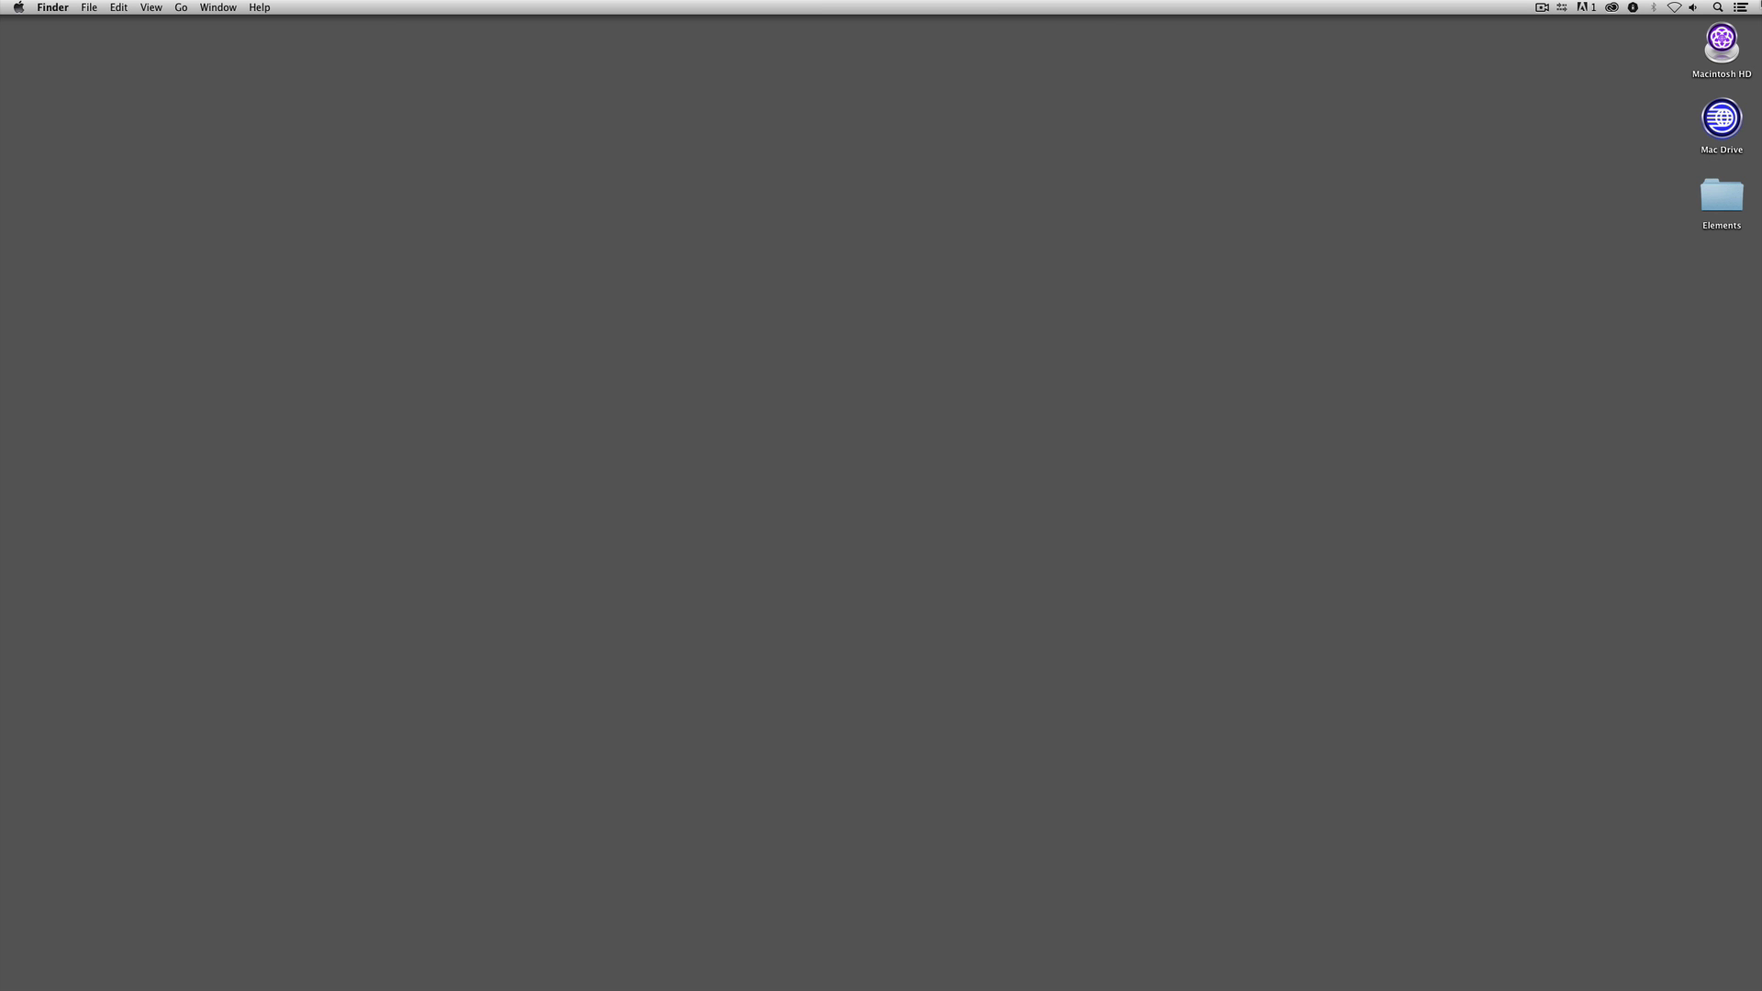
# - Switch to Firefox and log in to the Avid Download Center with the pre-filled Avid Master Account credentials
pyautogui.press('super+Tab')
pyautogui.press('super+Tab')
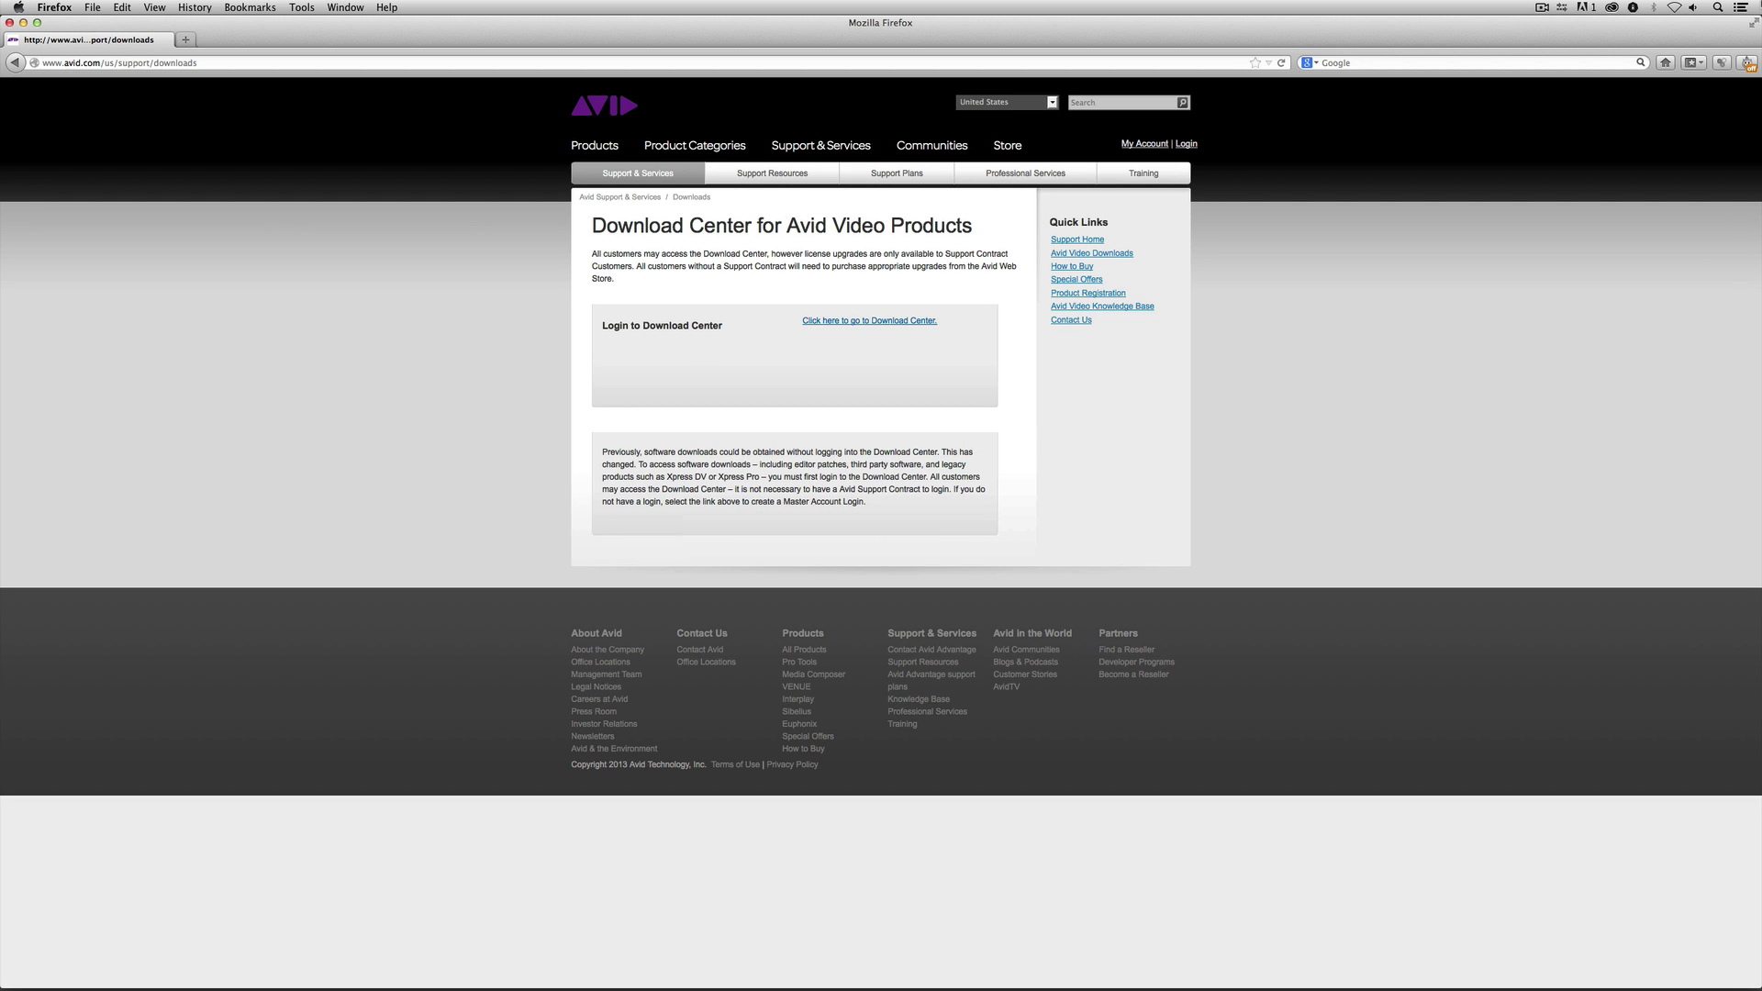
pyautogui.click(848, 321)
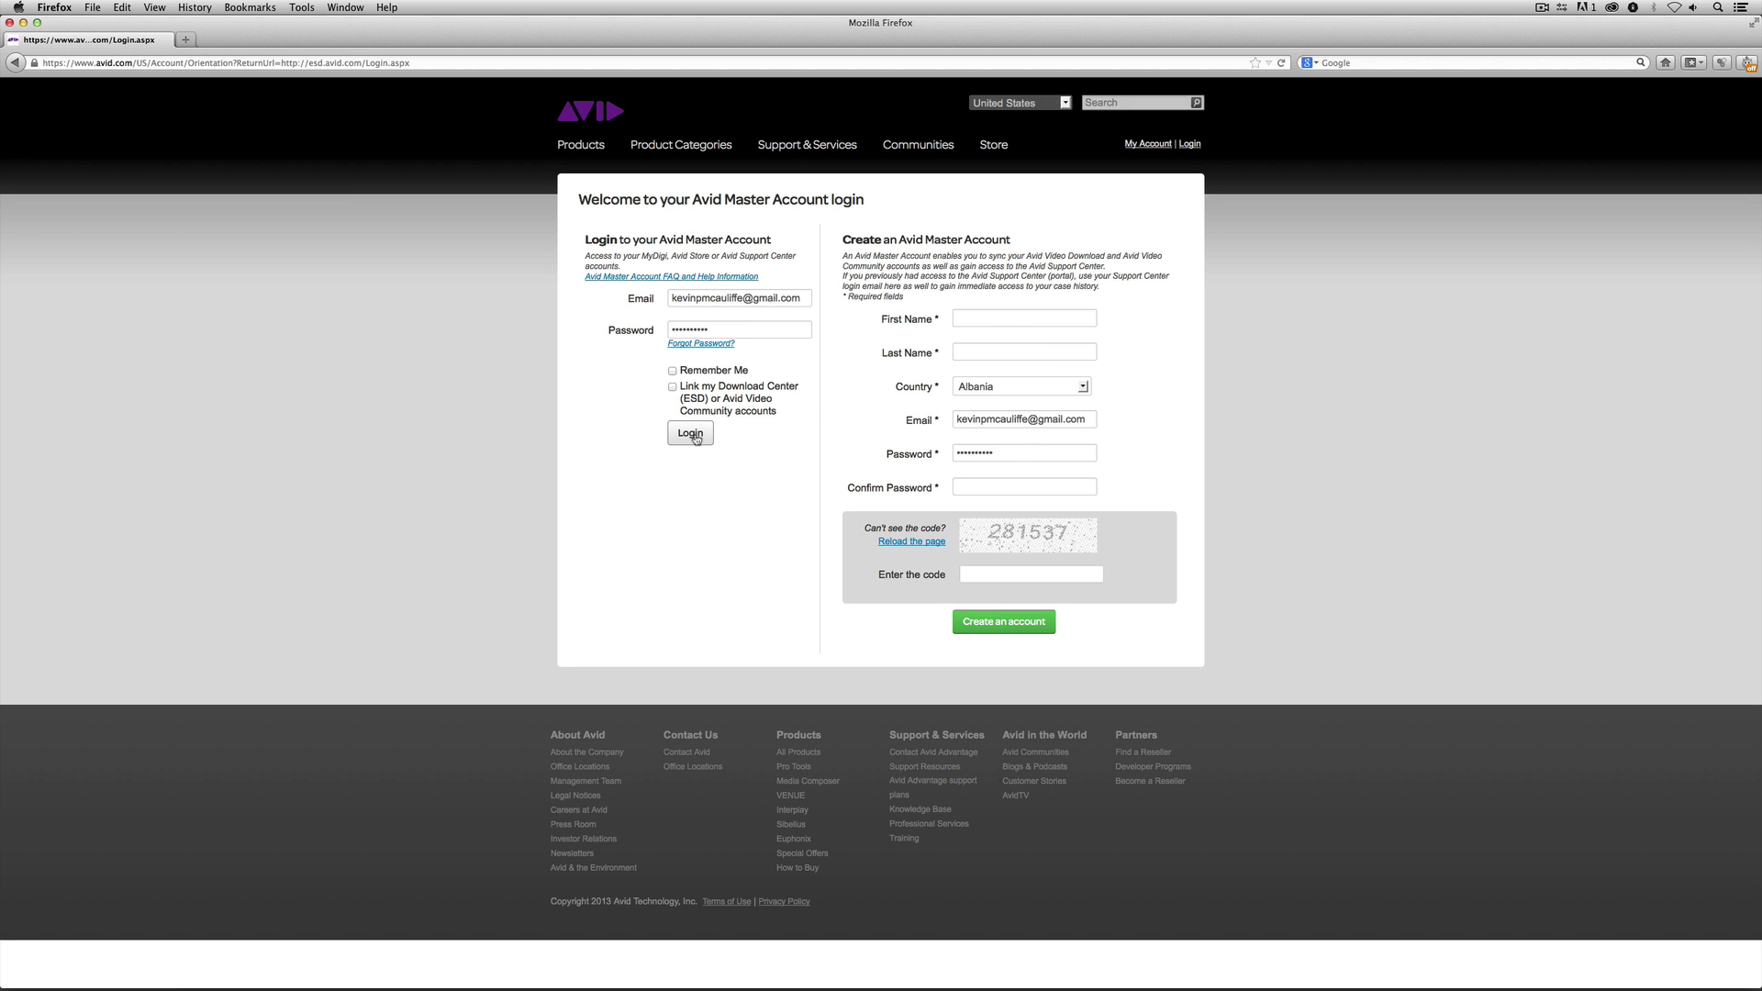
pyautogui.click(693, 435)
# - Open the Avid Media Composer entry in the Download Center's list of product lines
pyautogui.scroll(-5, 707, 433)
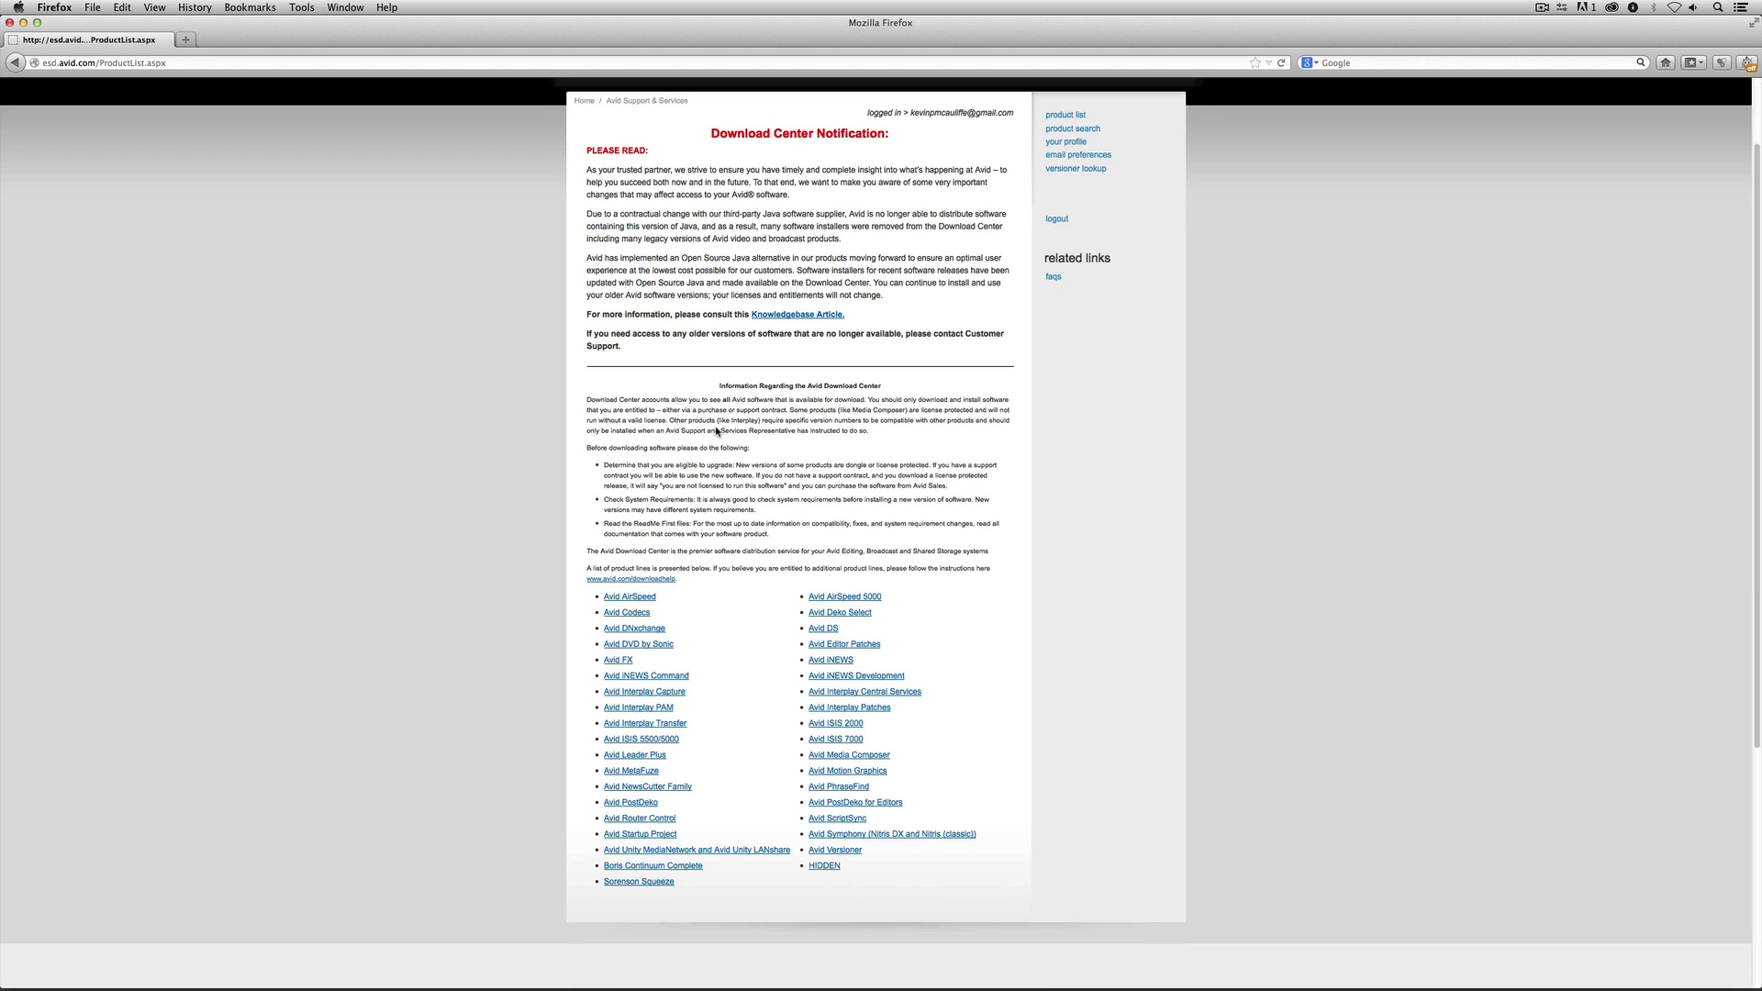
pyautogui.scroll(-2, 717, 427)
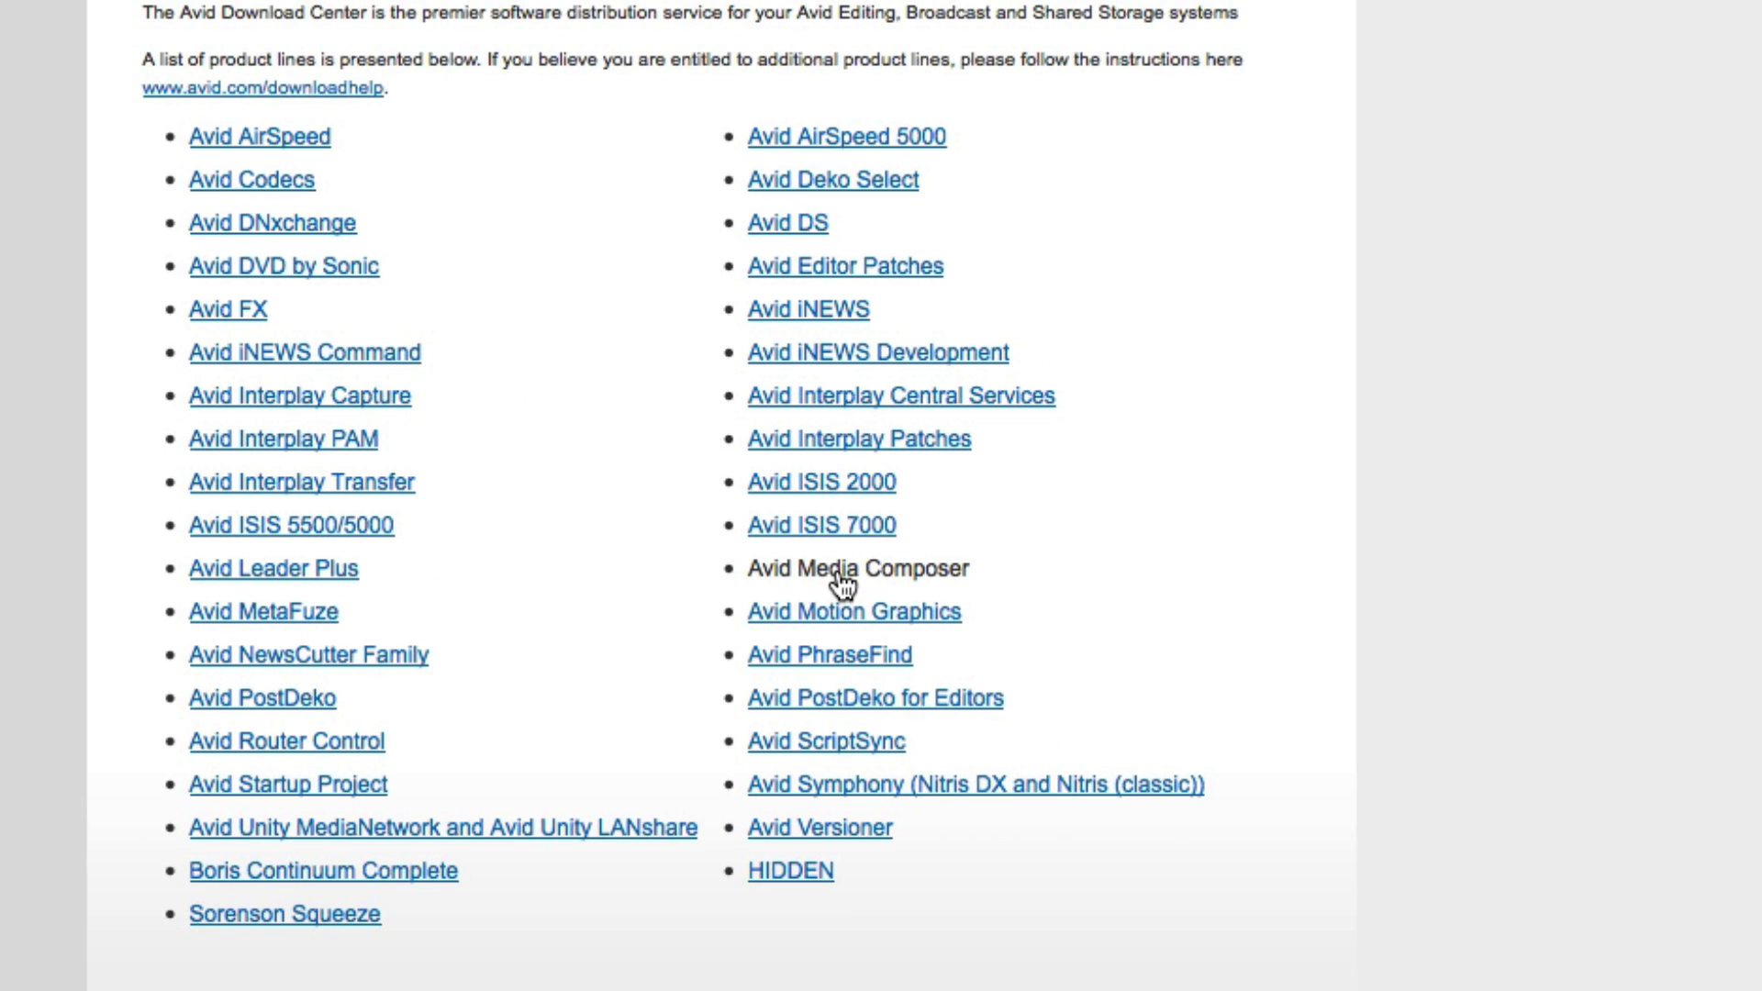
pyautogui.click(842, 583)
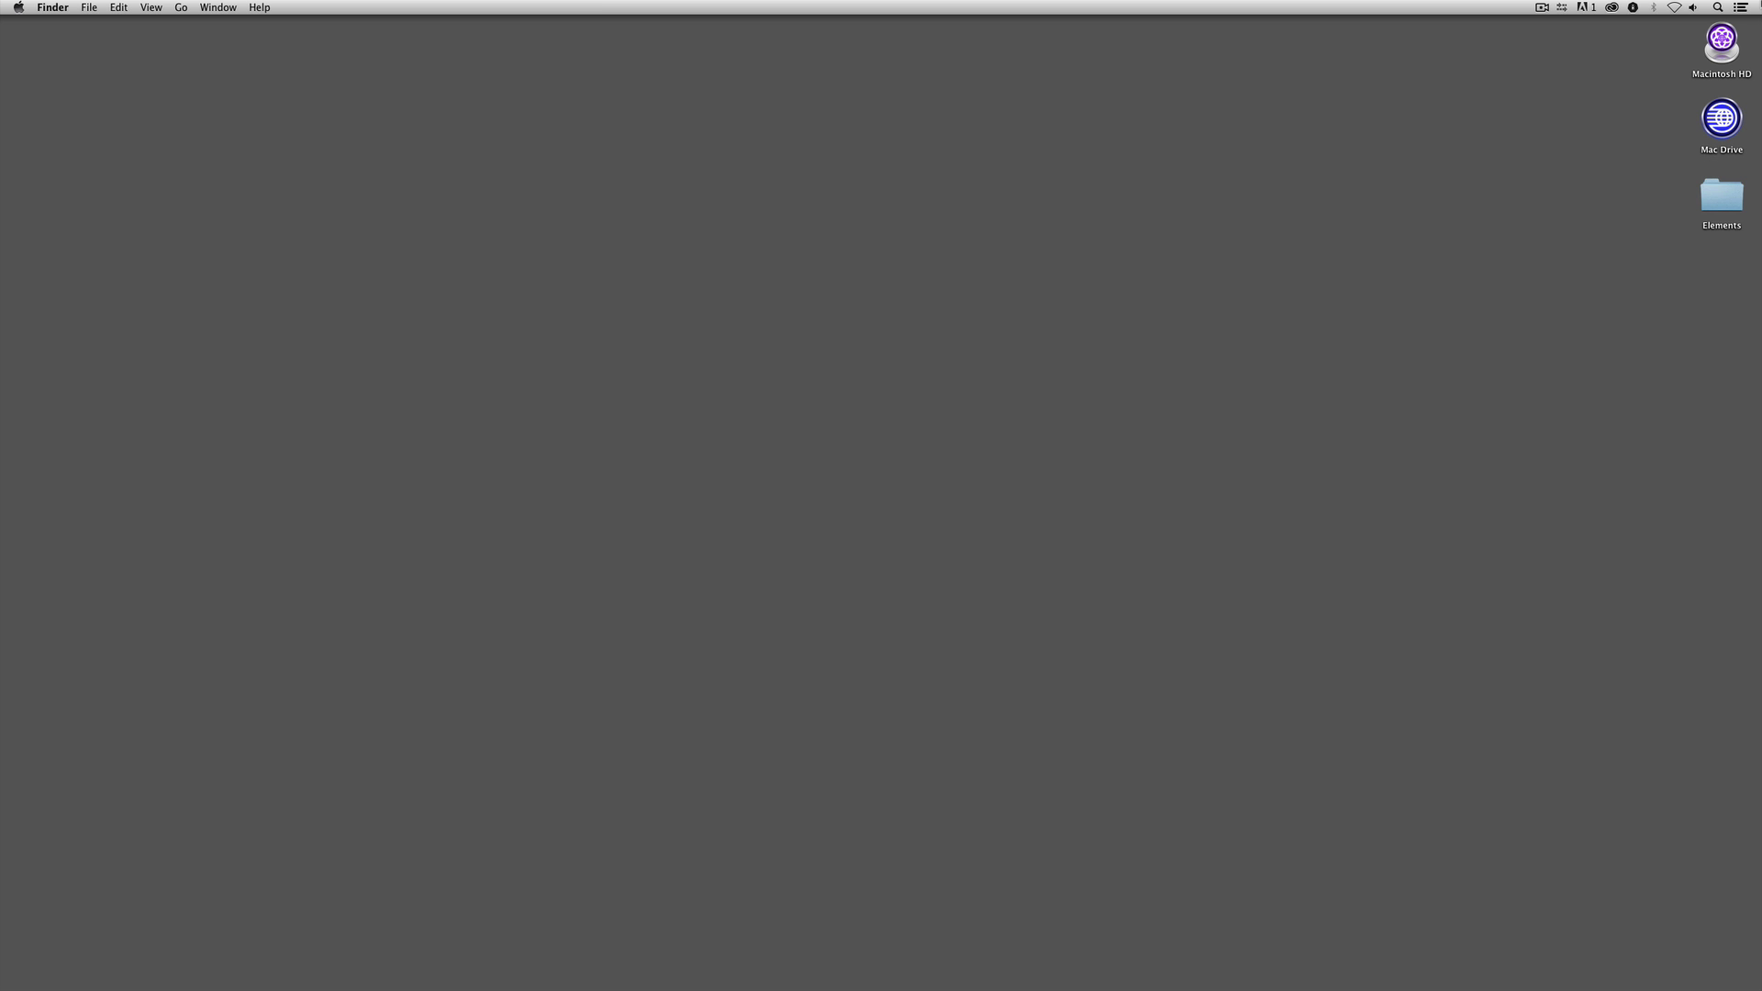
# - Switch to Avid Media Composer and open the Sequences bin and the Motocross bin, placing them below the project window
pyautogui.press('super+Tab')
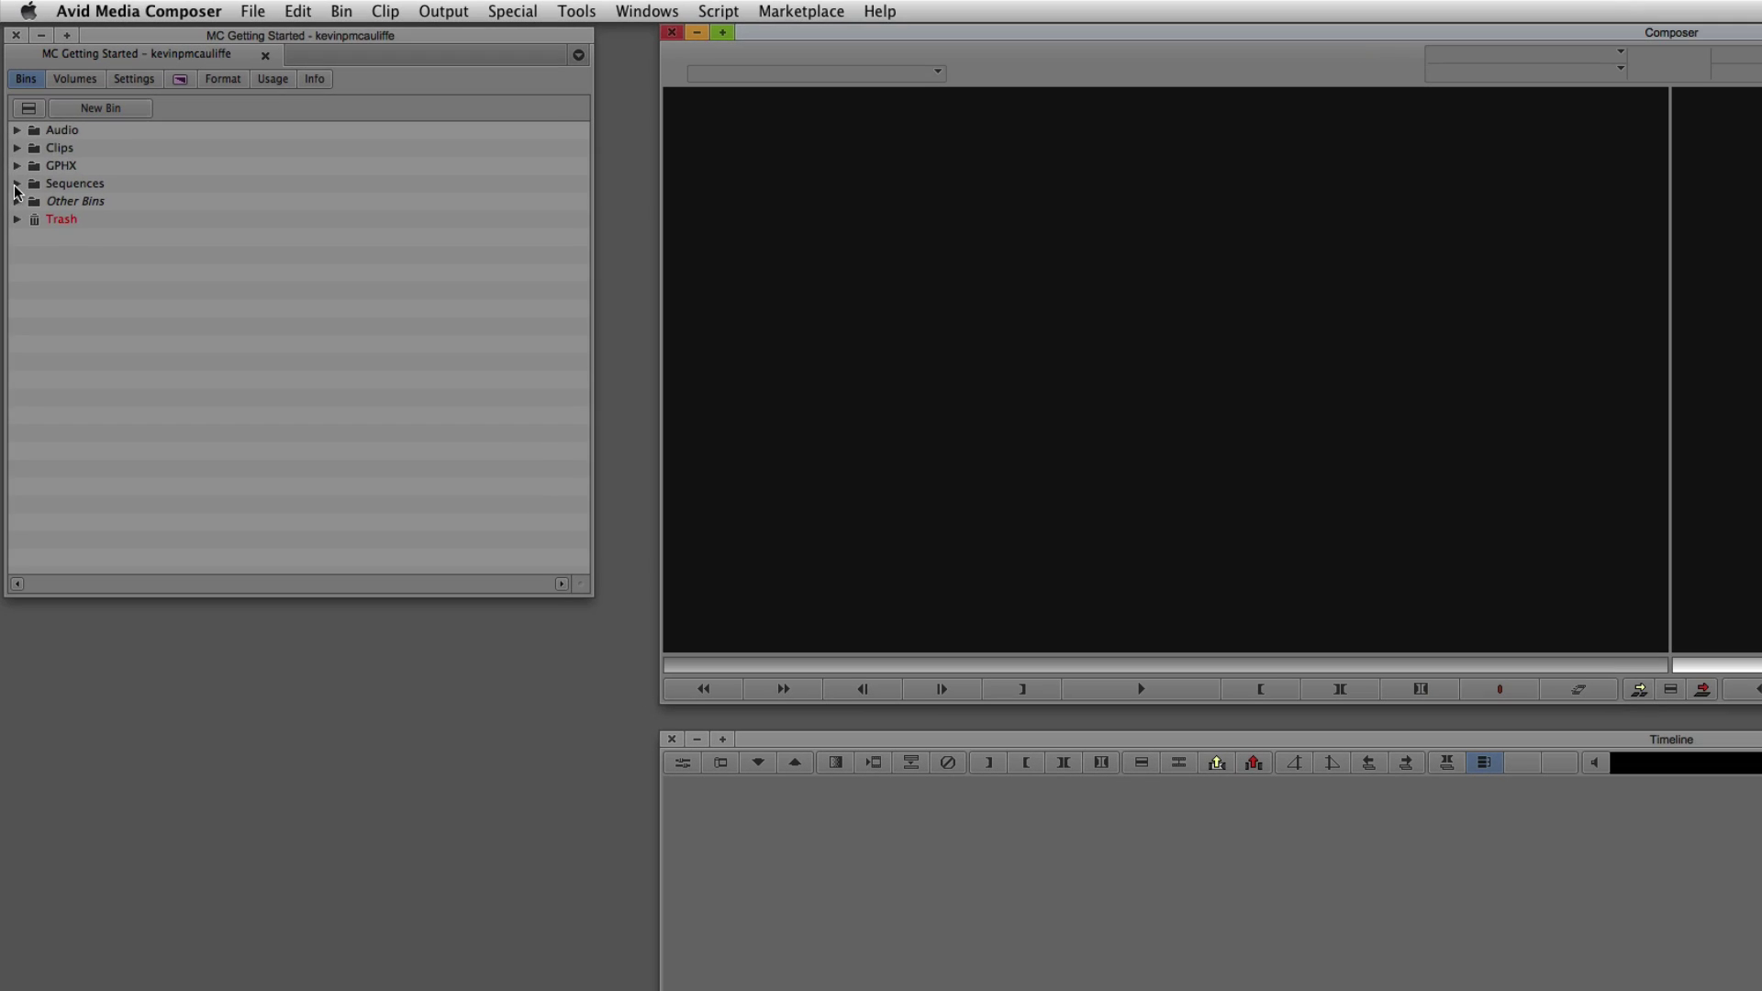
pyautogui.click(11, 120)
pyautogui.doubleClick(41, 201)
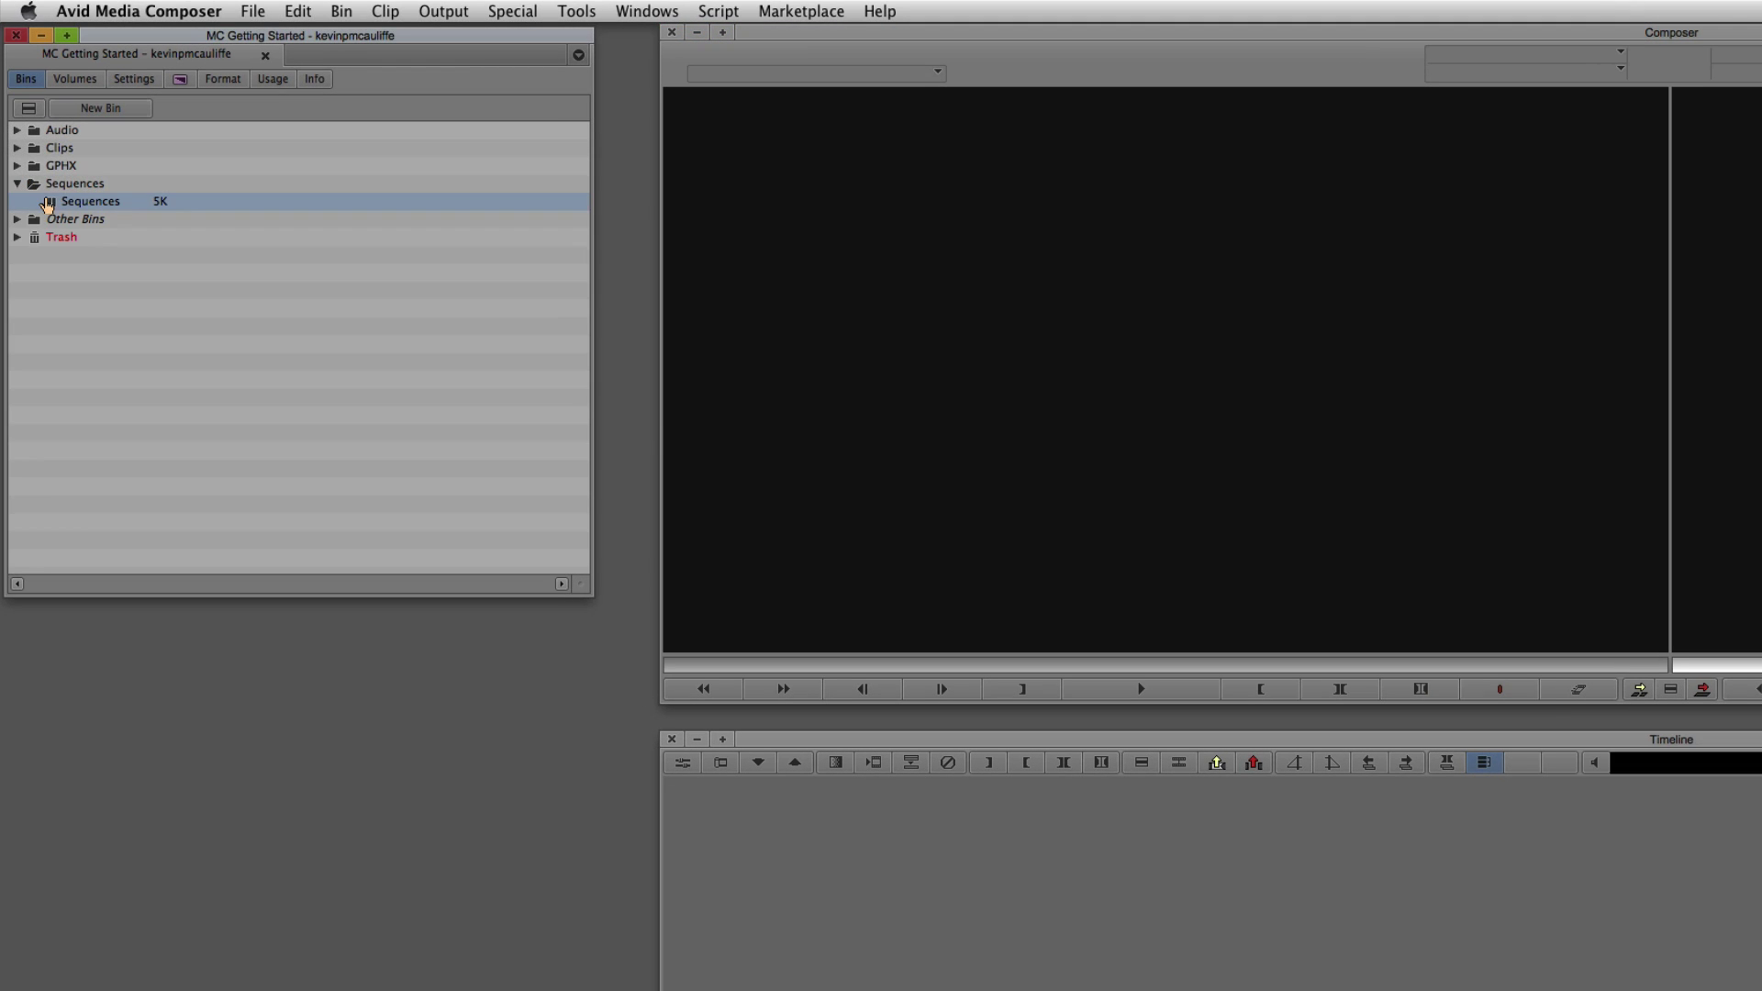
pyautogui.moveTo(877, 241); pyautogui.dragTo(184, 642)
pyautogui.click(14, 222)
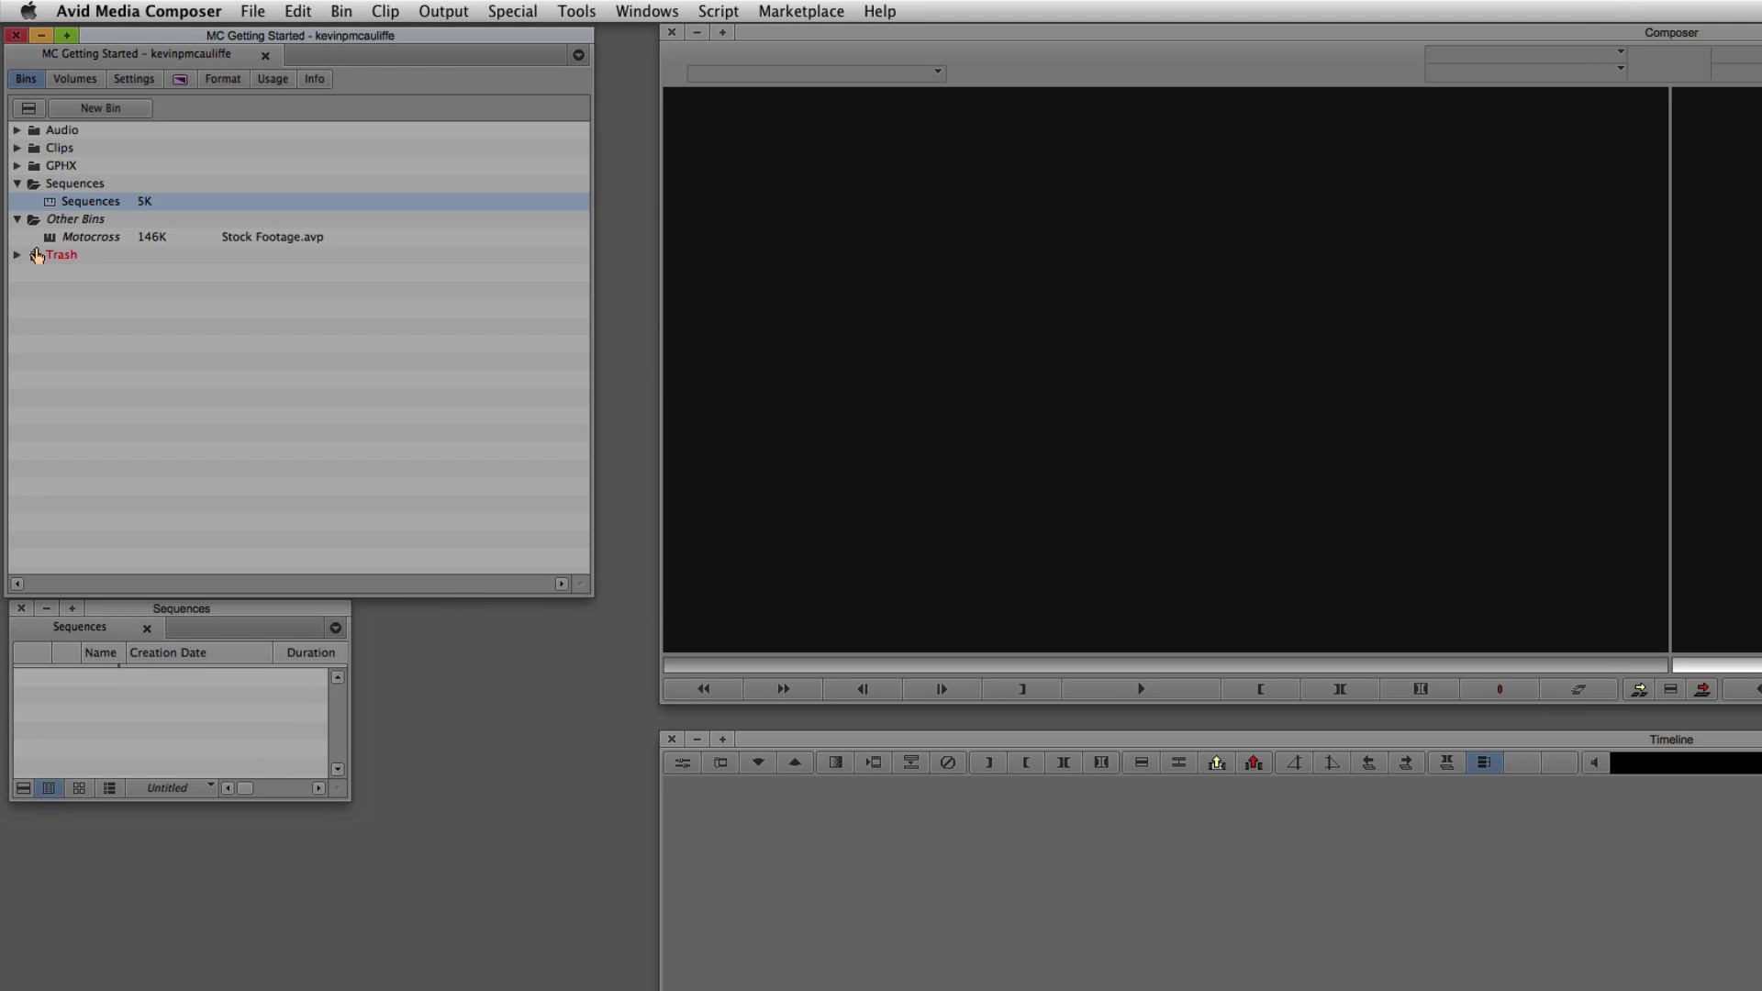
pyautogui.doubleClick(41, 237)
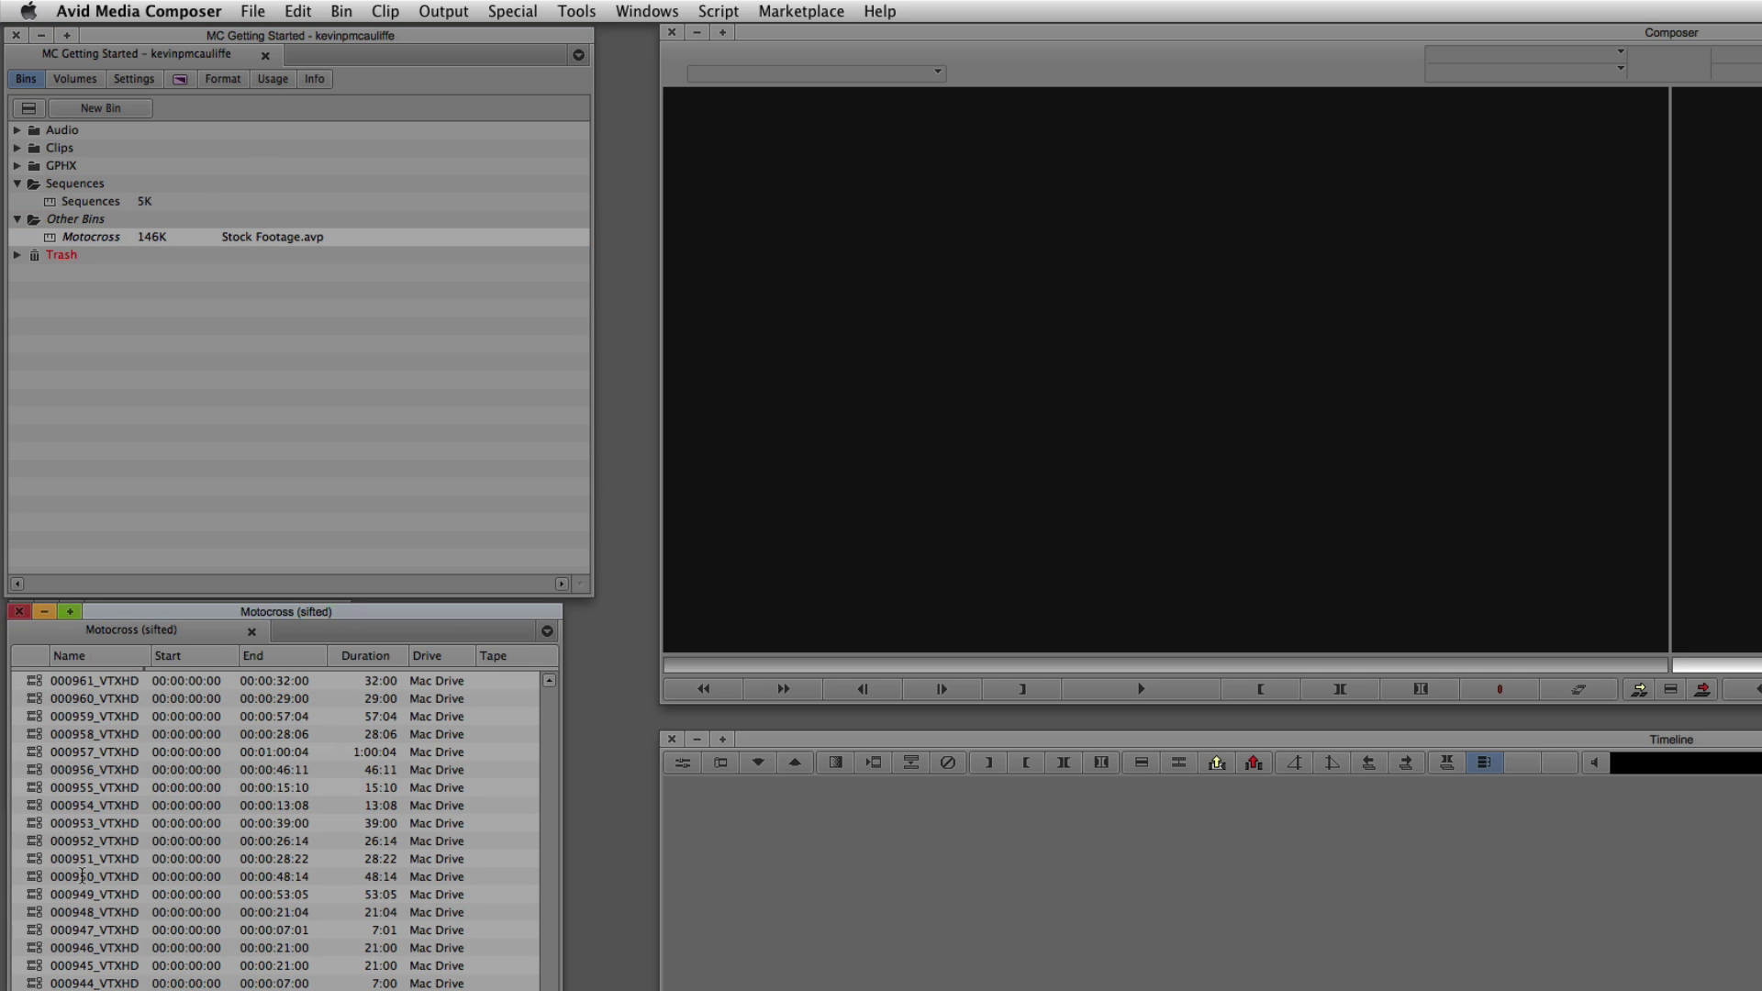
# - Load clip 000950_VTXHD from the Motocross bin and edit its marked section into a new sequence in the Sequences bin
pyautogui.moveTo(37, 876); pyautogui.dragTo(1116, 500)
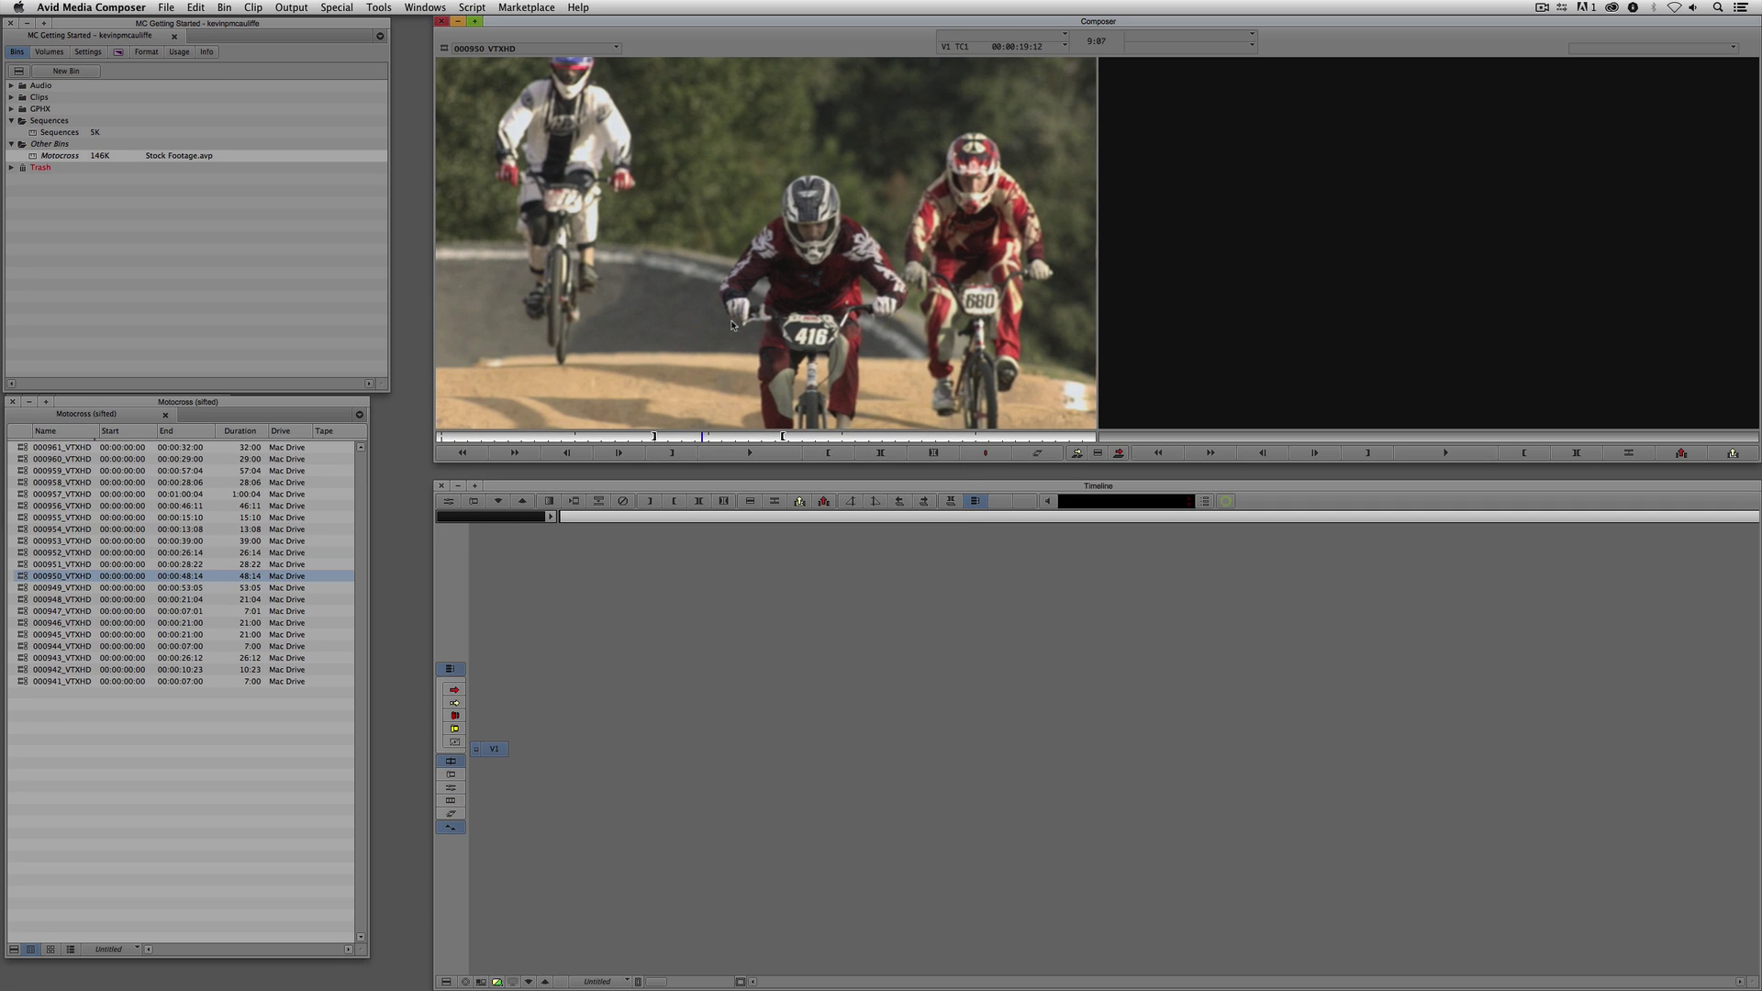
pyautogui.press('b')
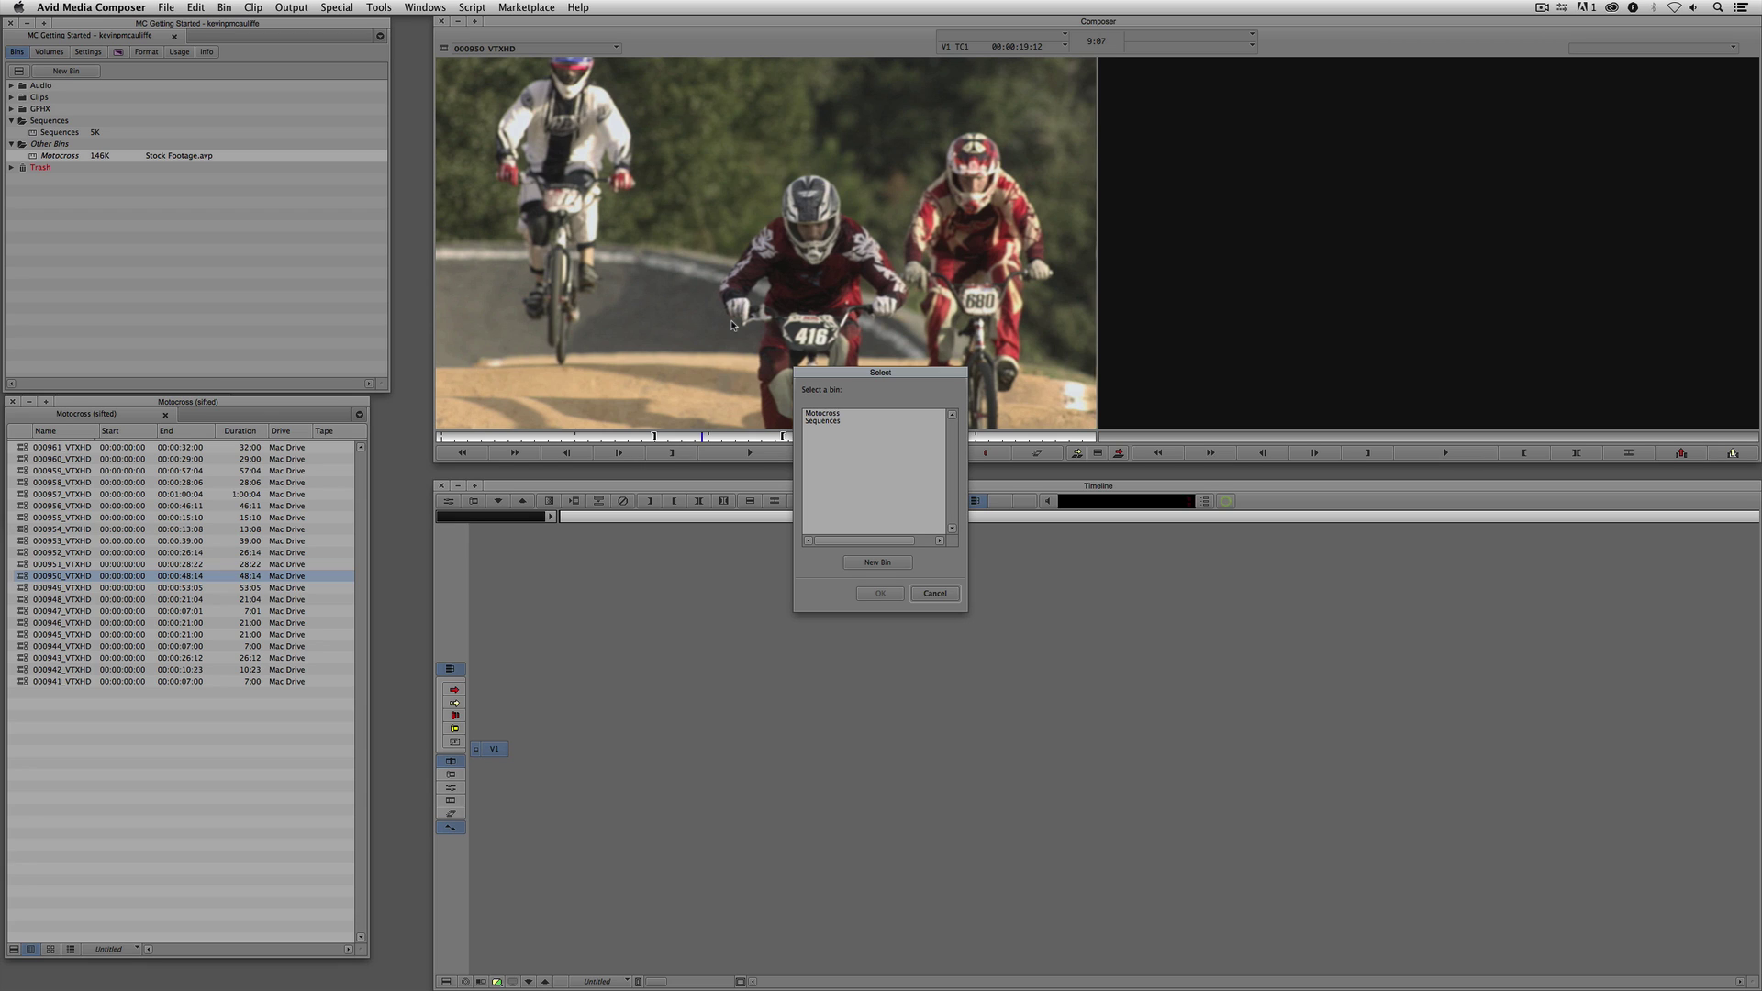
pyautogui.click(828, 424)
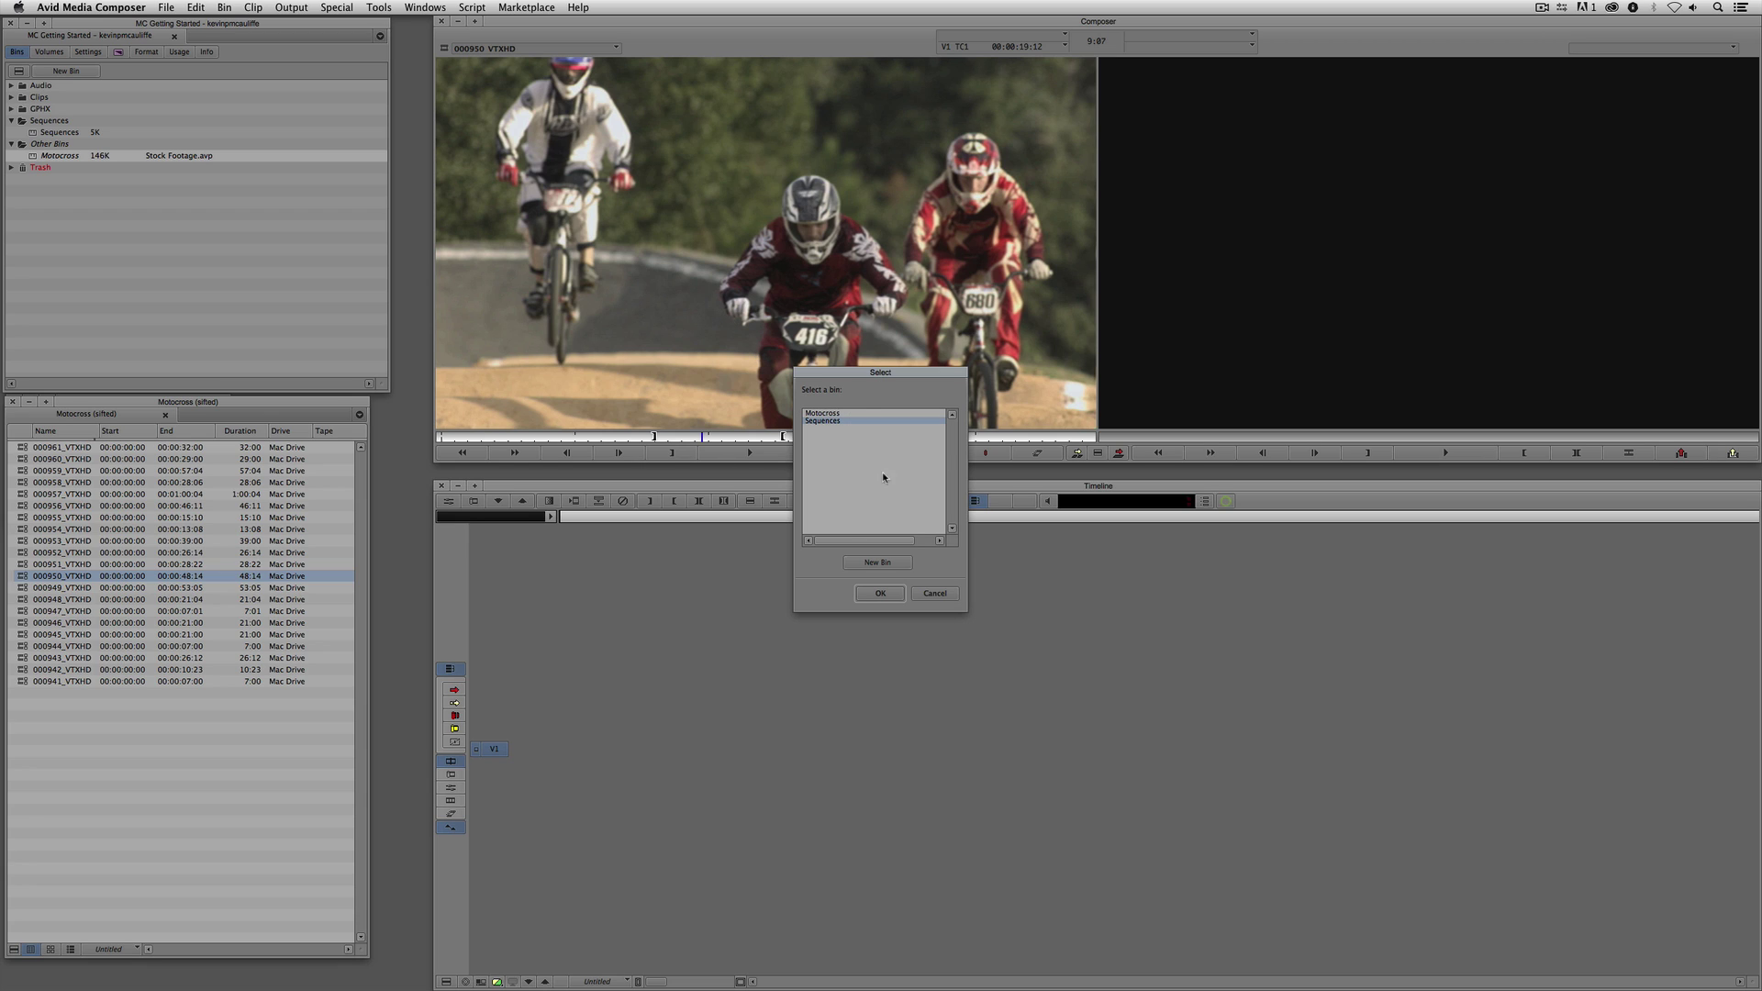
pyautogui.click(879, 592)
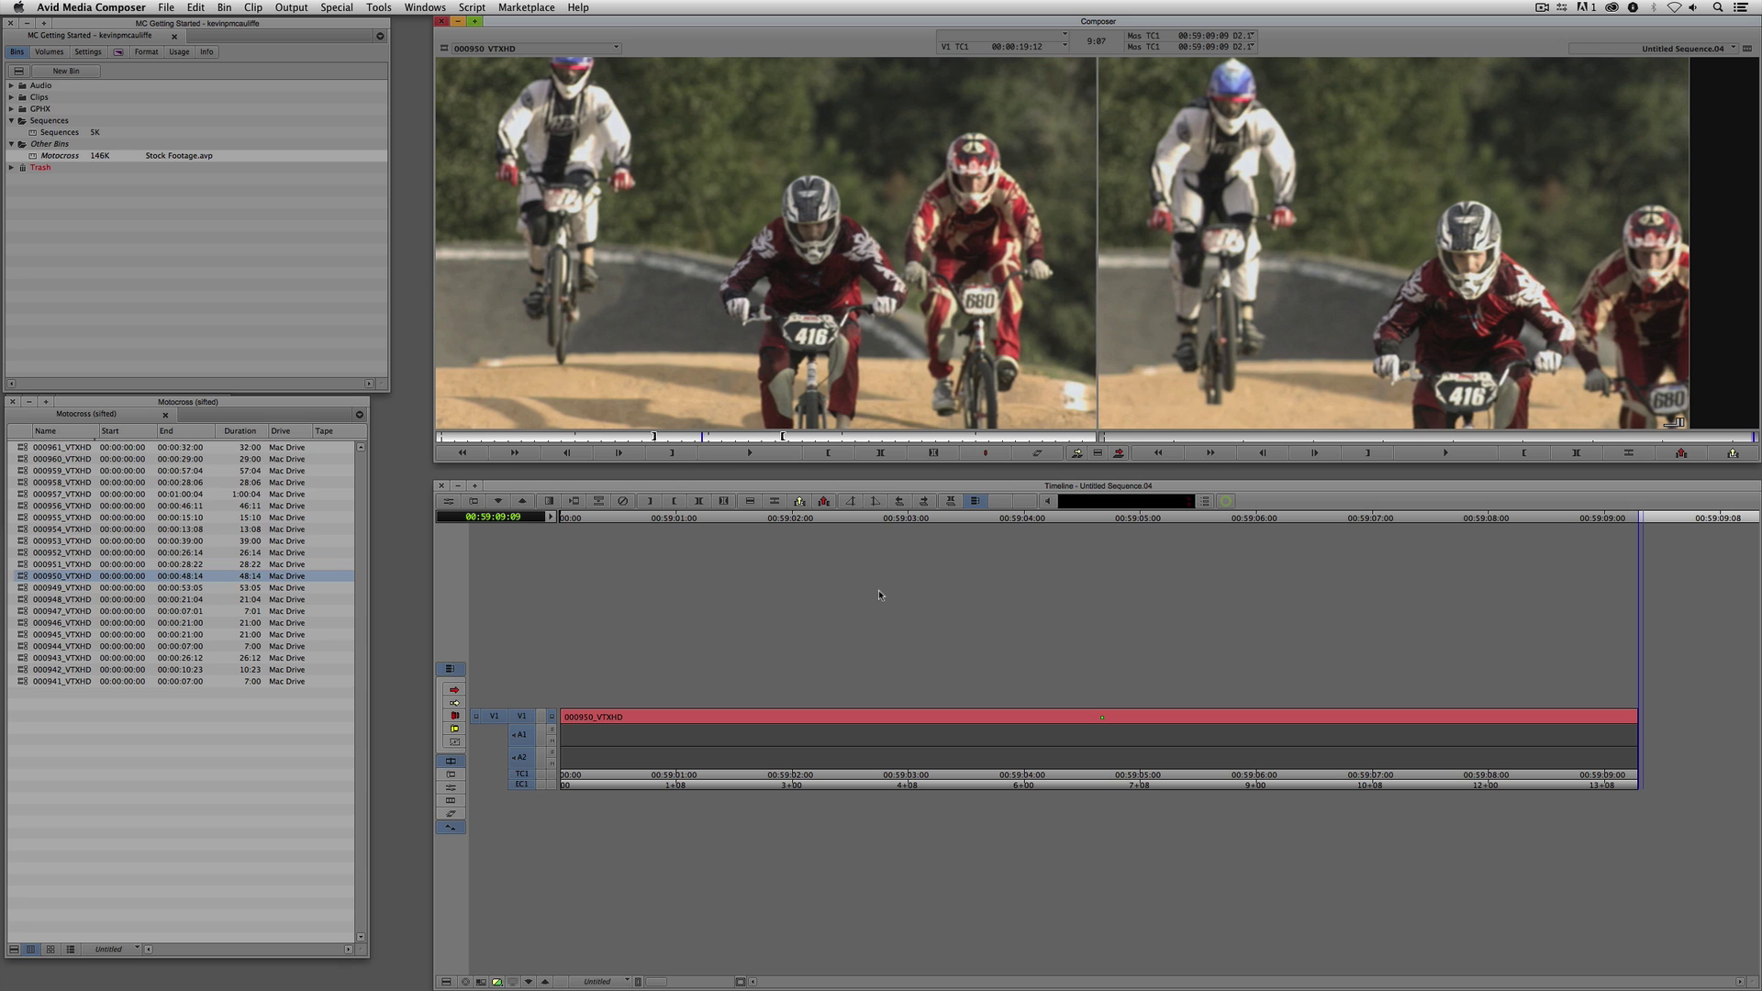
# - Load clip 000953_VTXHD, mark a section about 10:15 long ending at about 00:00:25:02, and splice it onto the sequence's end
pyautogui.doubleClick(28, 541)
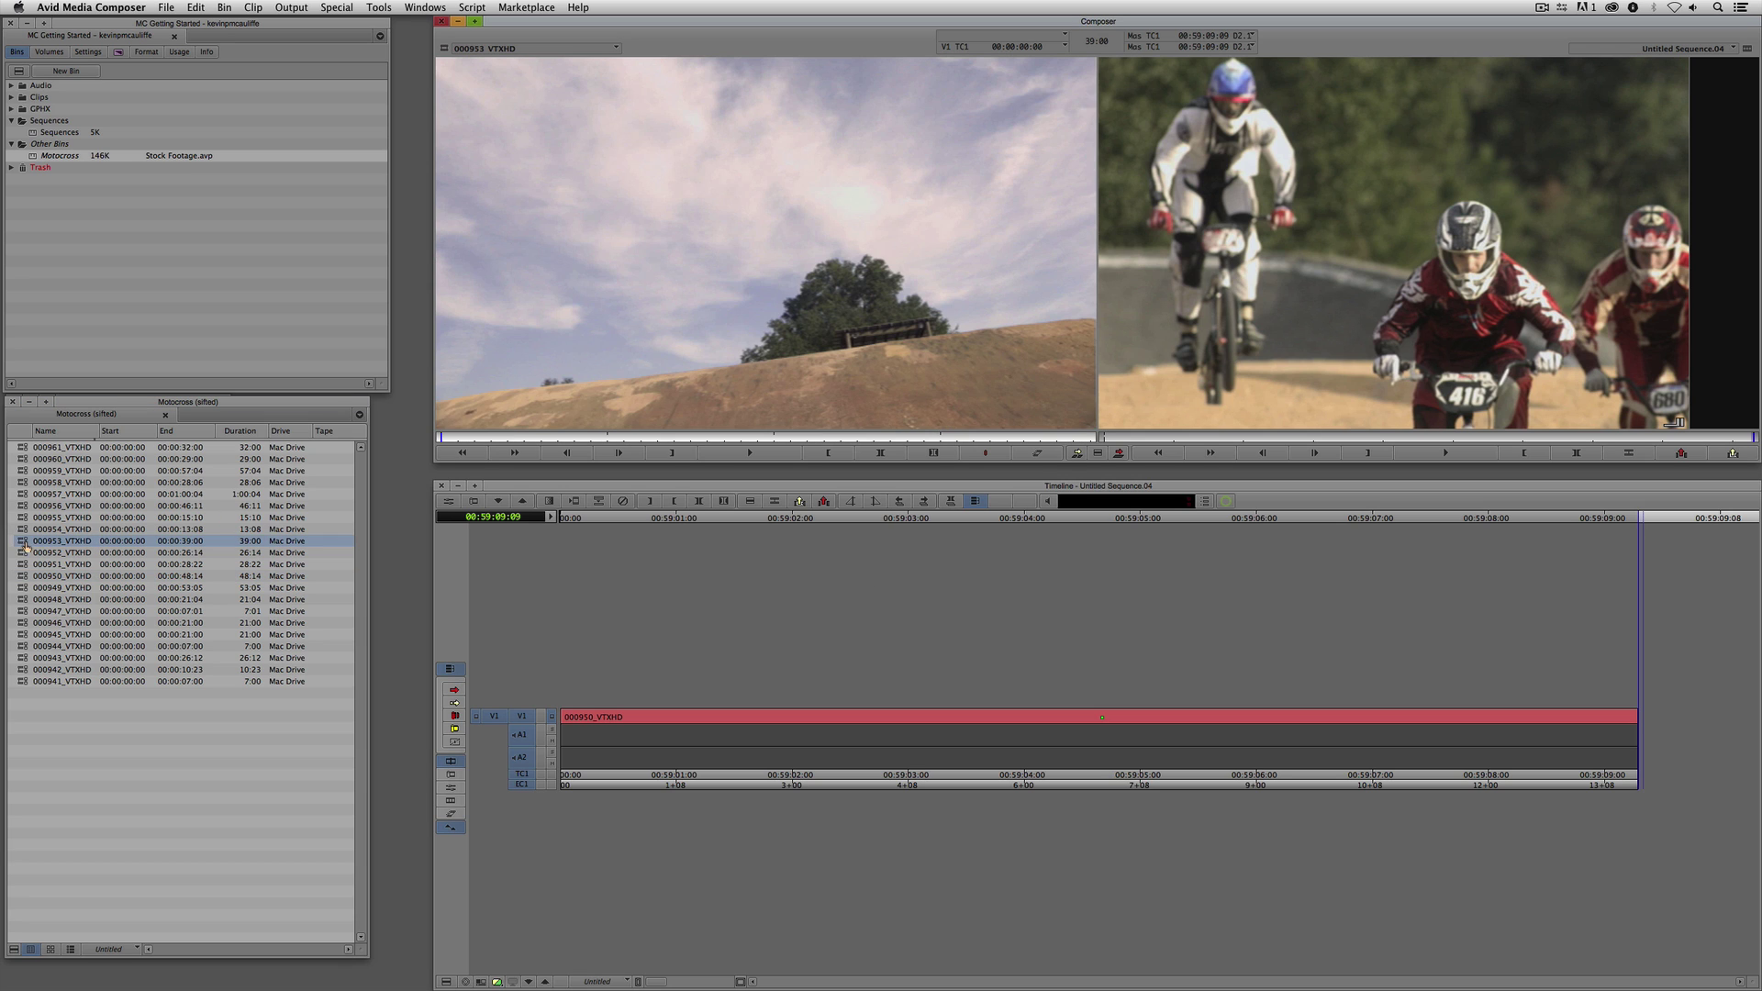
pyautogui.click(701, 440)
pyautogui.press('i')
pyautogui.press('l')
pyautogui.press('l')
pyautogui.press('l')
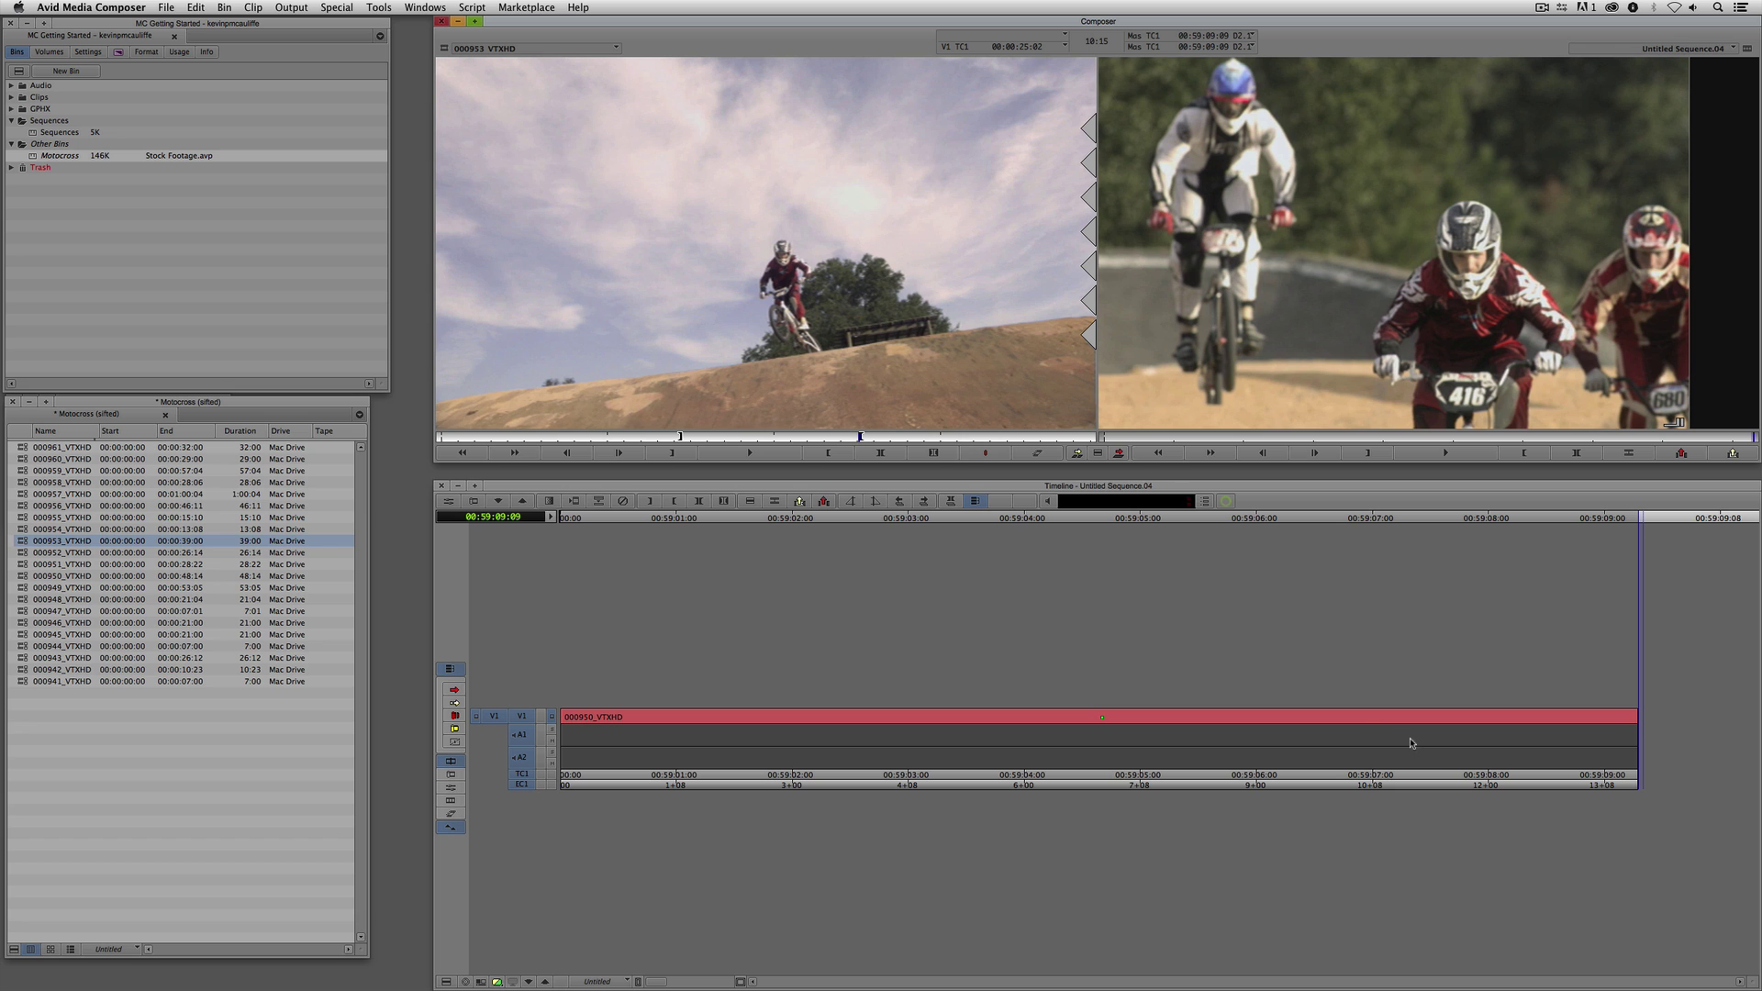
pyautogui.press('v')
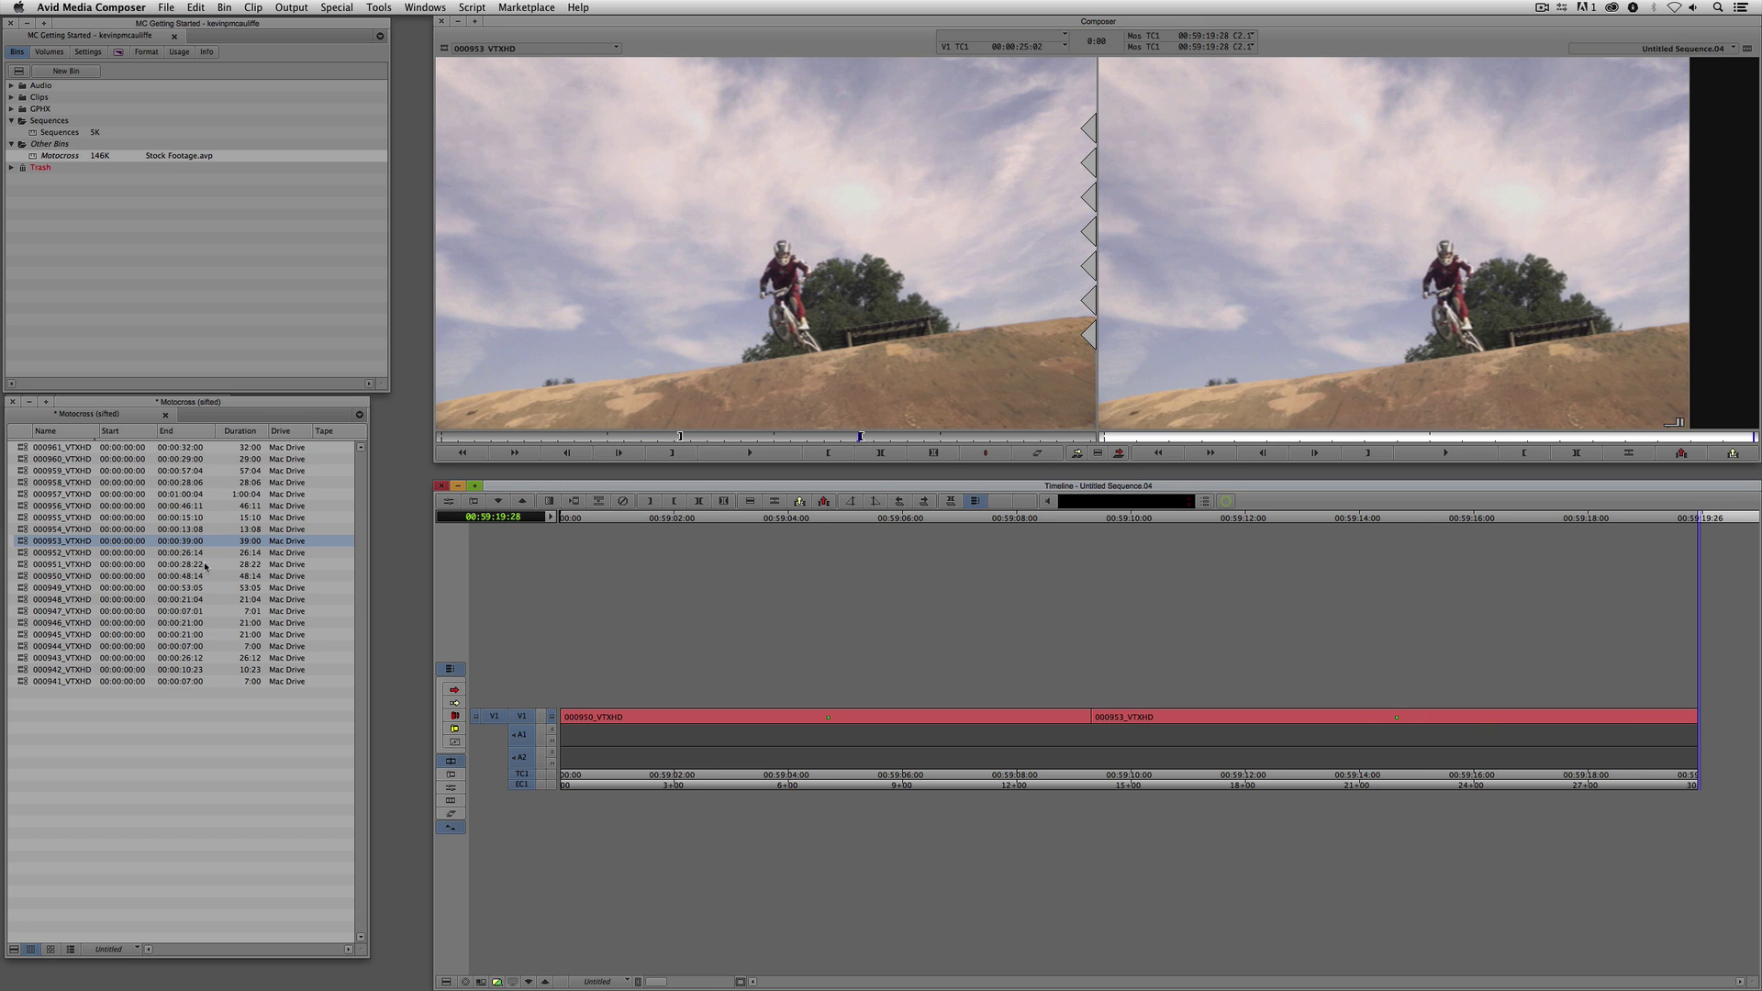
# - Load clip 000946_VTXHD, mark a section about 7:04 long starting at about 00:00:12:05, and splice it onto the sequence's end
pyautogui.doubleClick(28, 623)
pyautogui.click(689, 439)
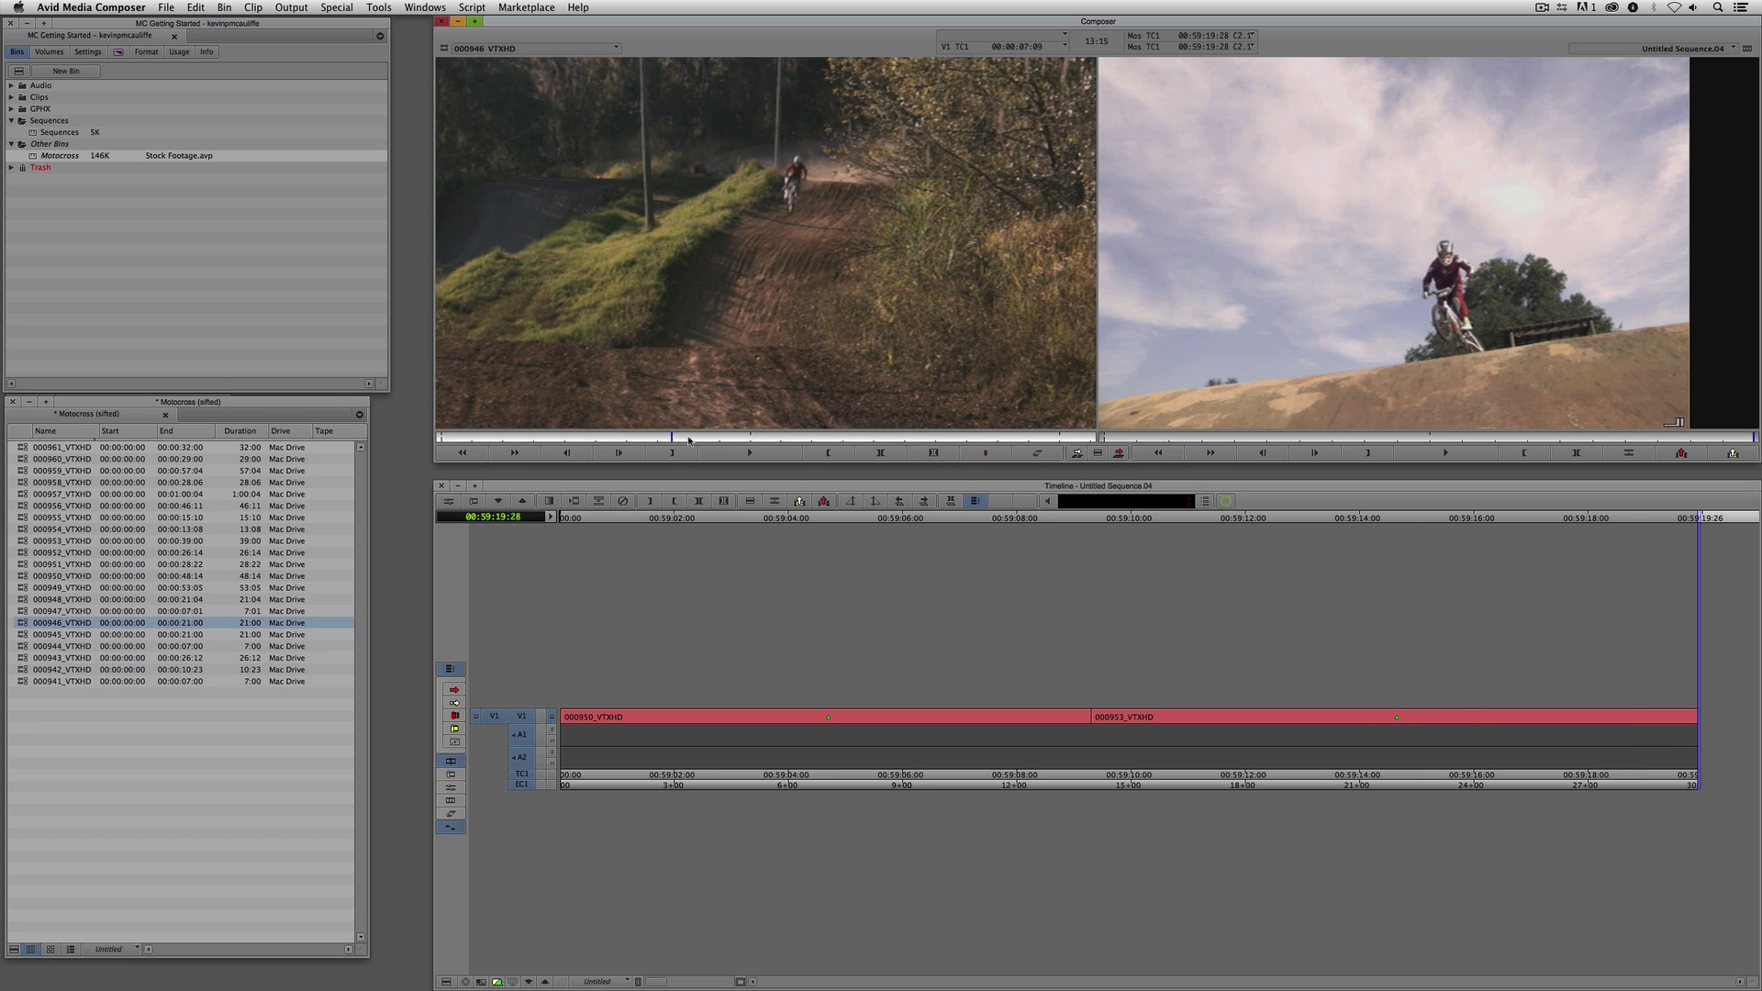
pyautogui.moveTo(689, 439); pyautogui.dragTo(818, 440)
pyautogui.click(906, 442)
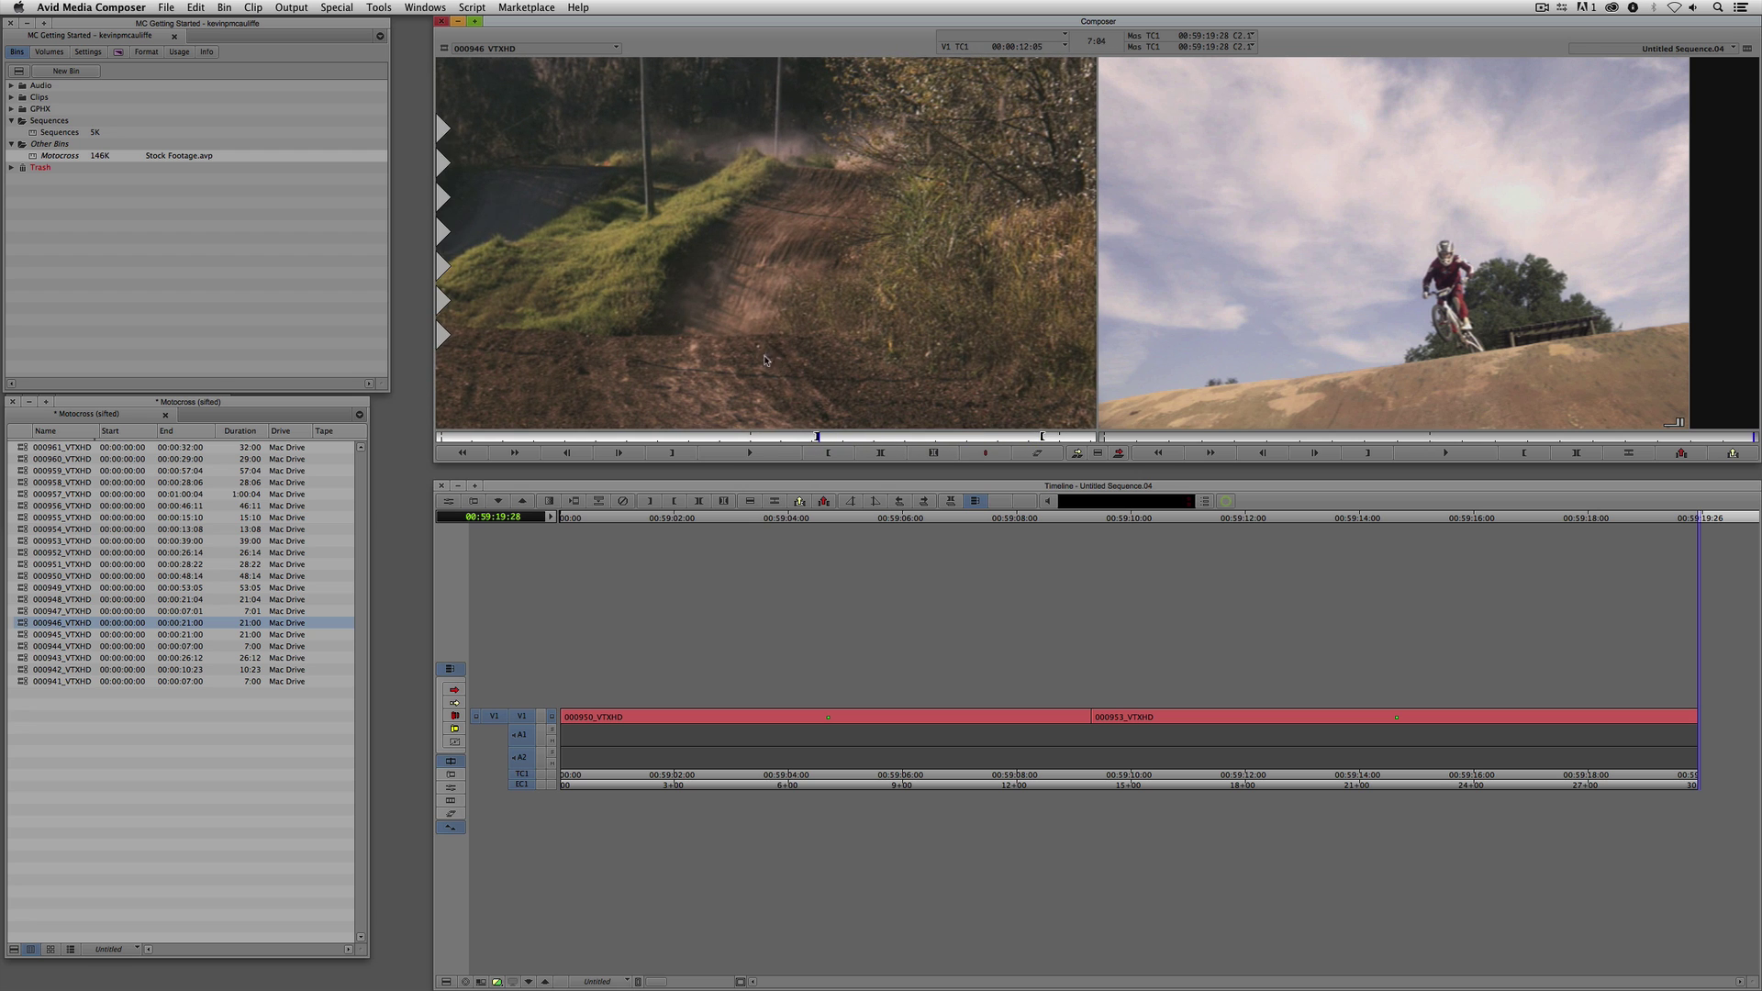
pyautogui.click(1422, 634)
pyautogui.press('End')
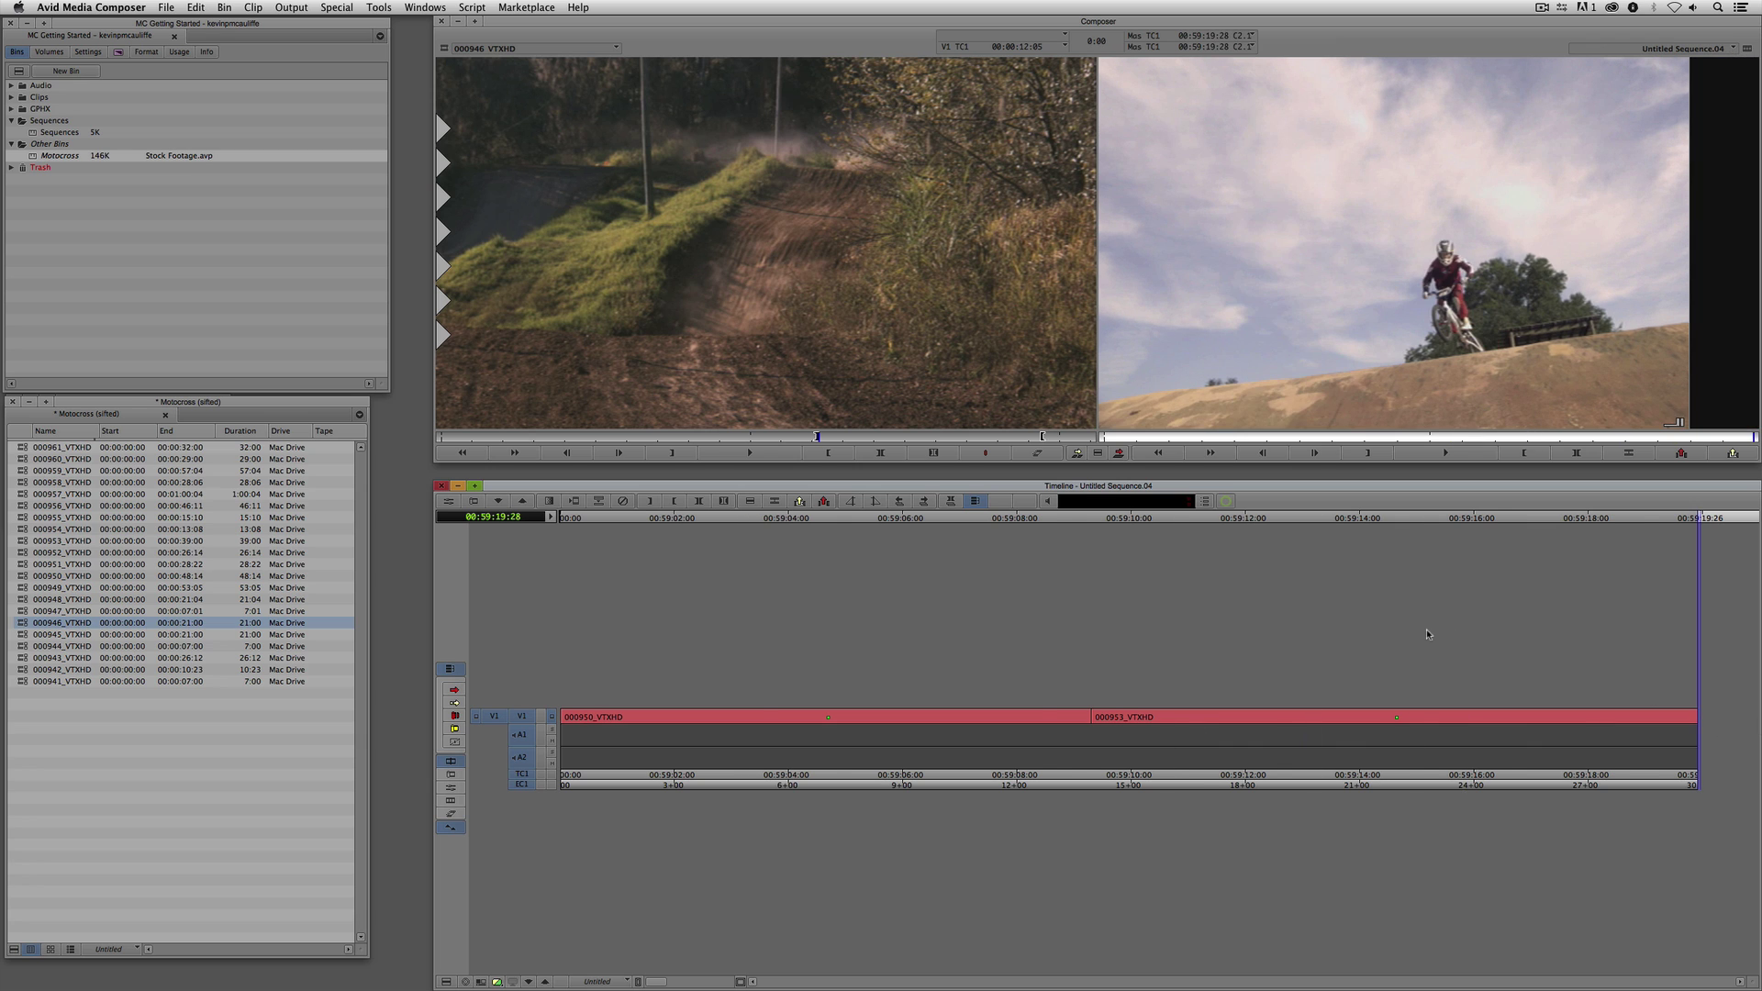
pyautogui.press('v')
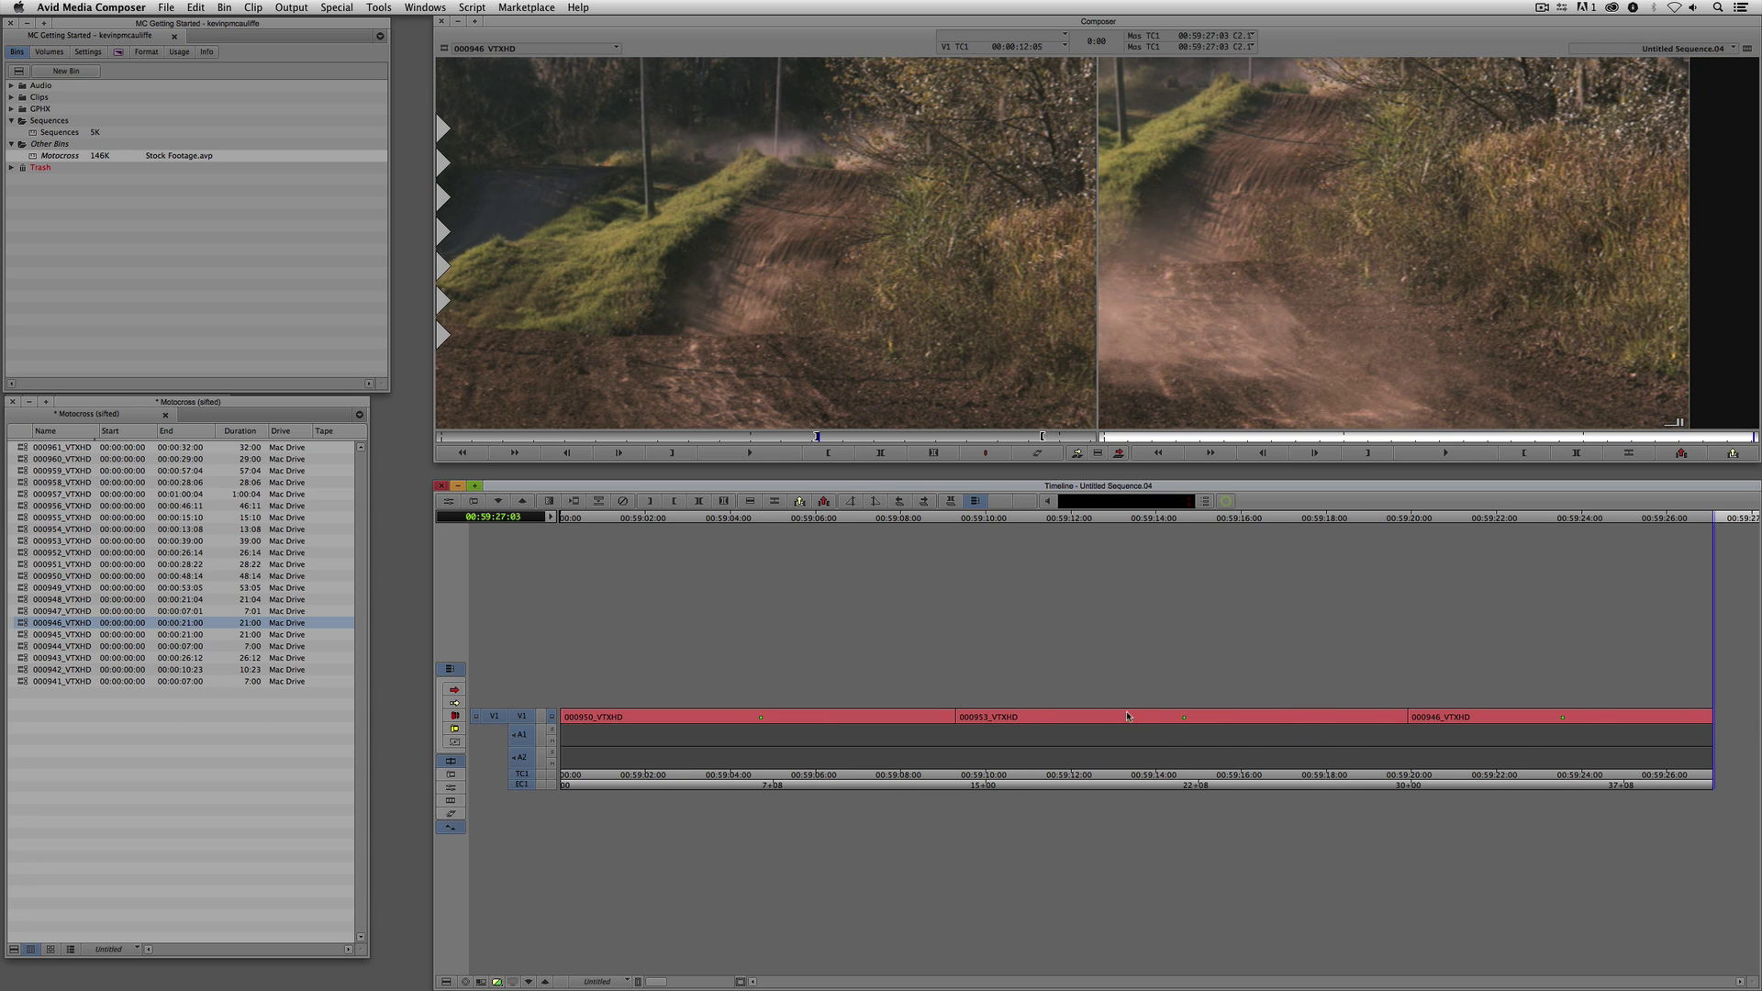
# - Park at the first cut, open the Effect Palette as a separate window, and enlarge it over the Motocross bin
pyautogui.moveTo(1128, 717); pyautogui.dragTo(961, 721)
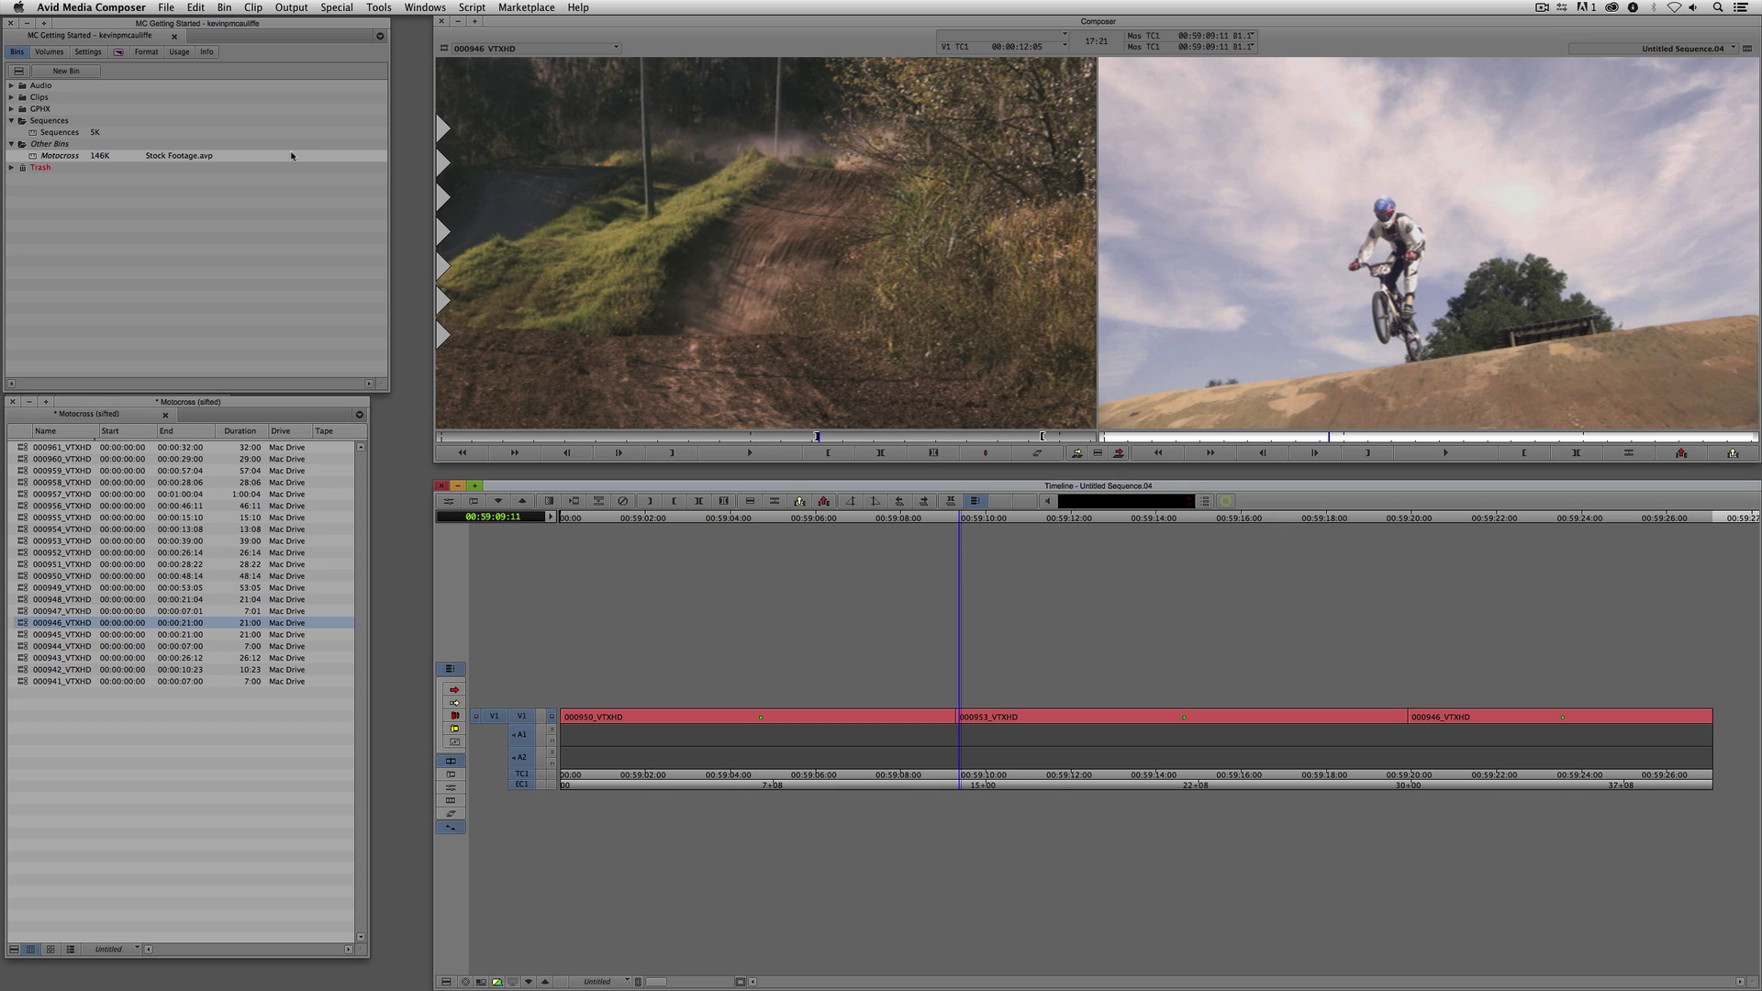
pyautogui.click(116, 52)
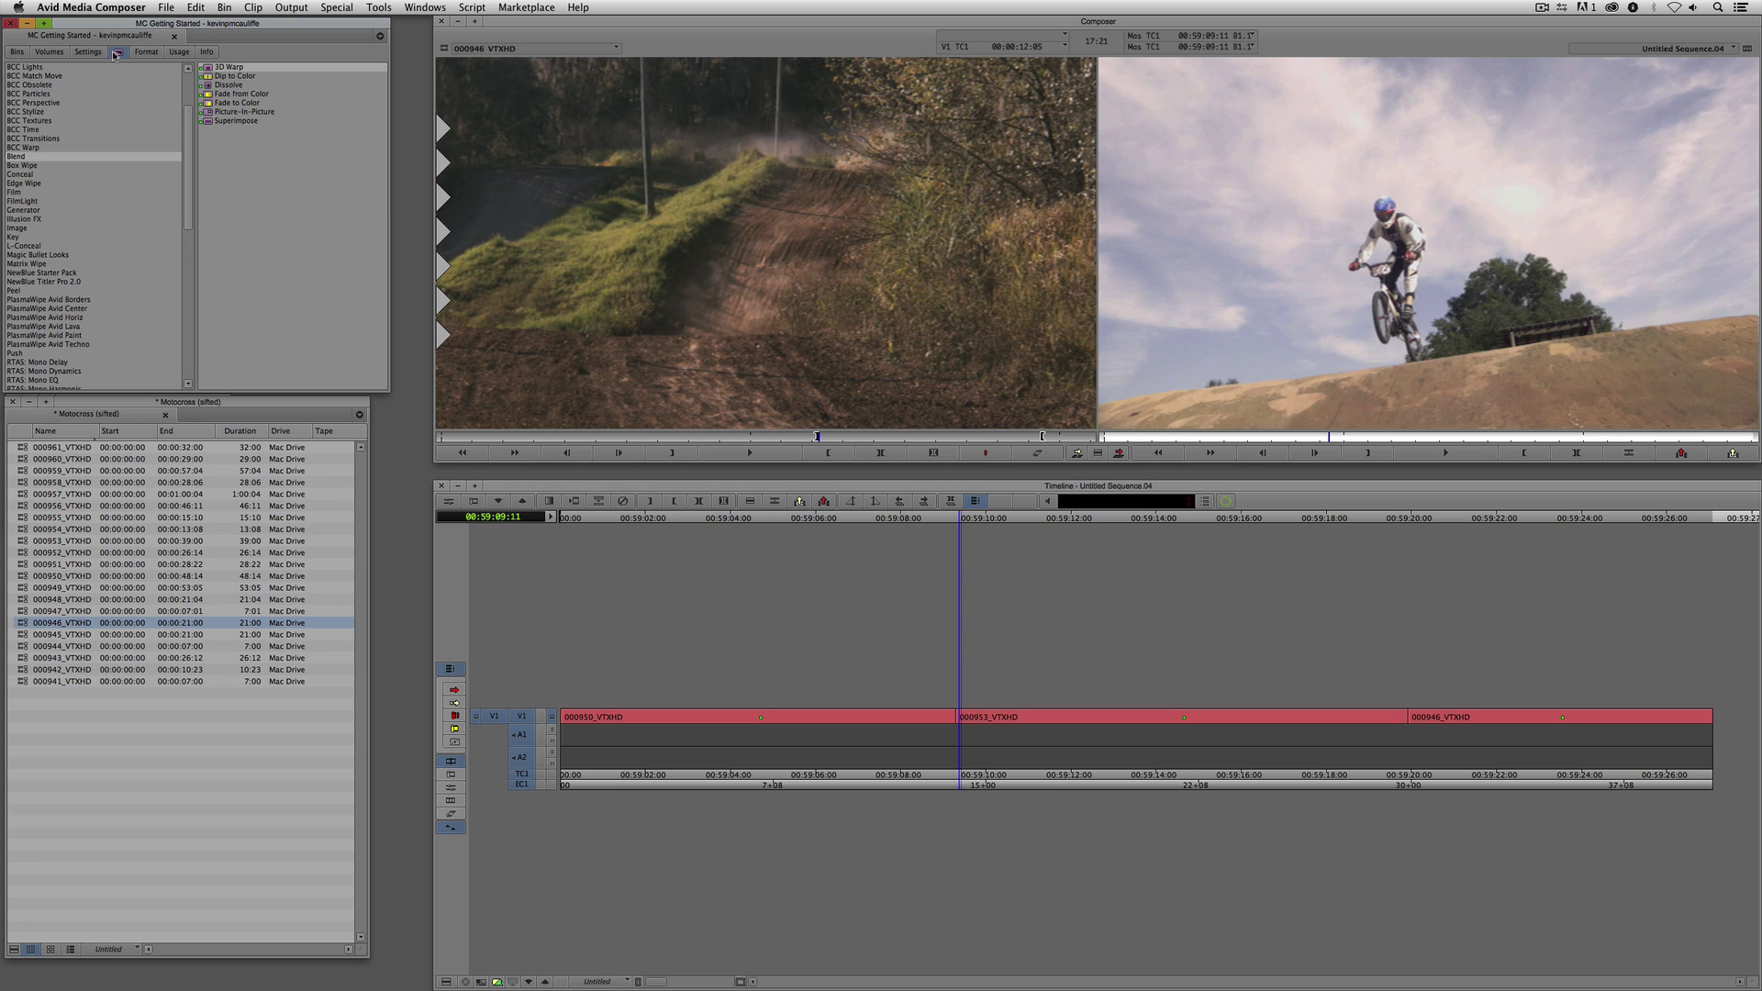
pyautogui.click(21, 53)
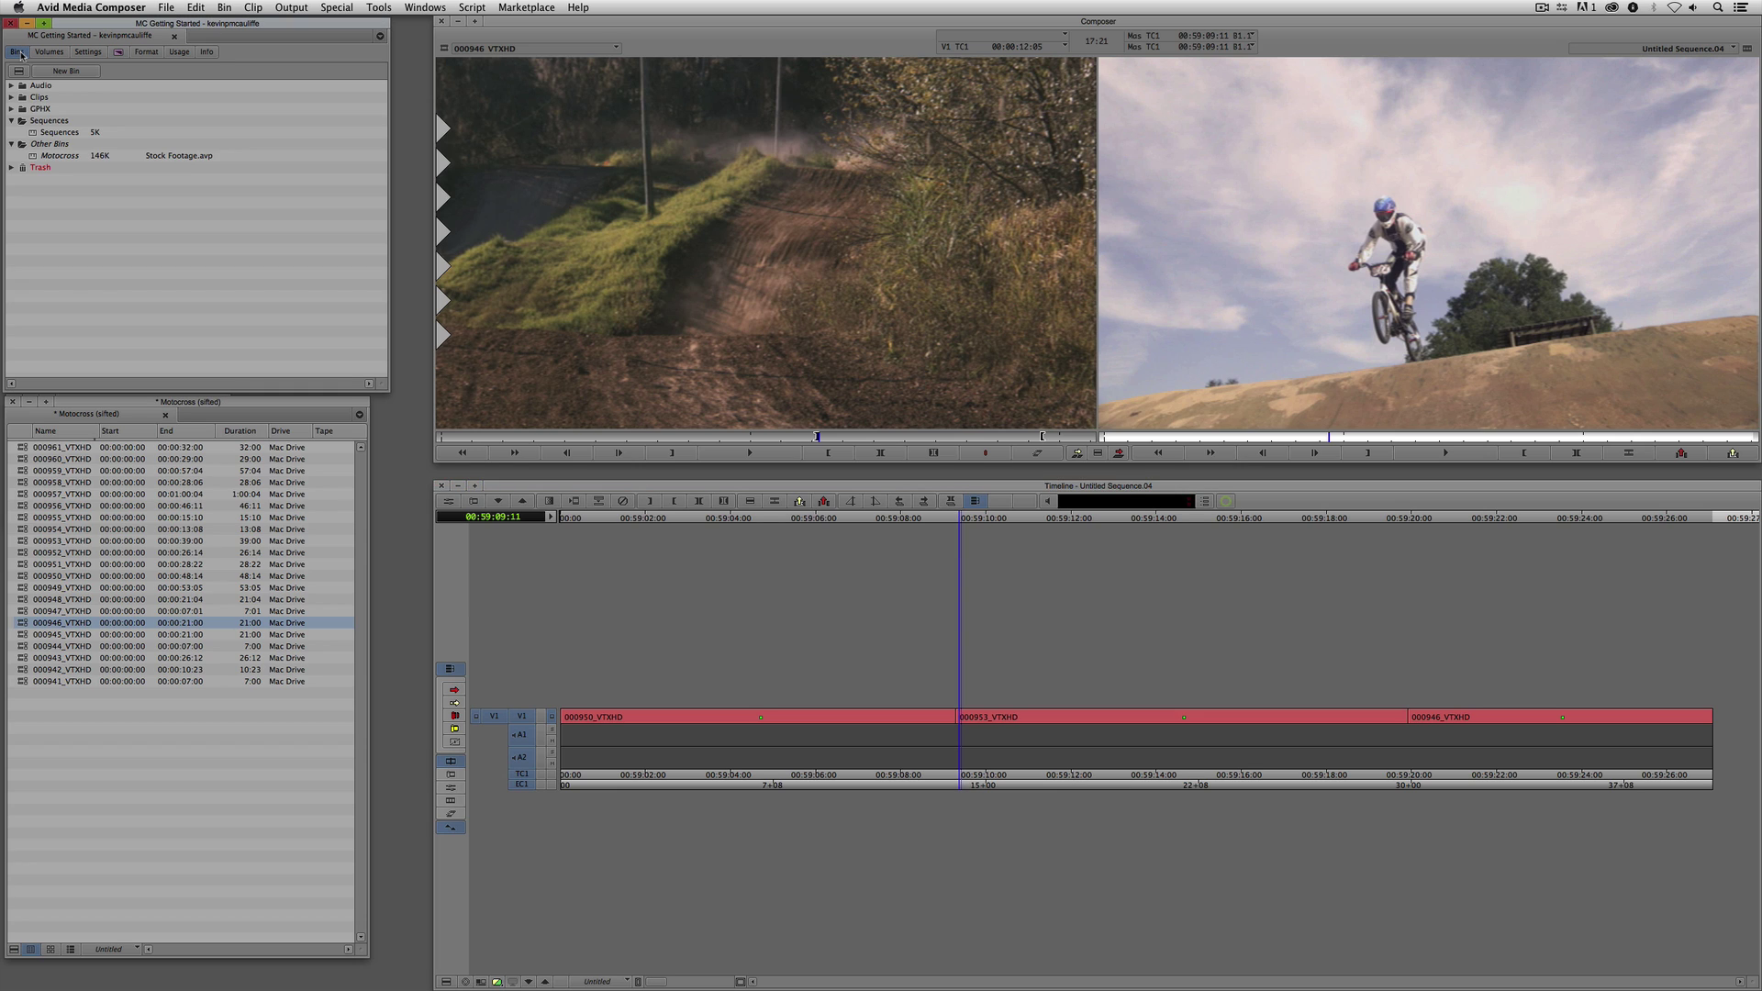
pyautogui.press('super+8')
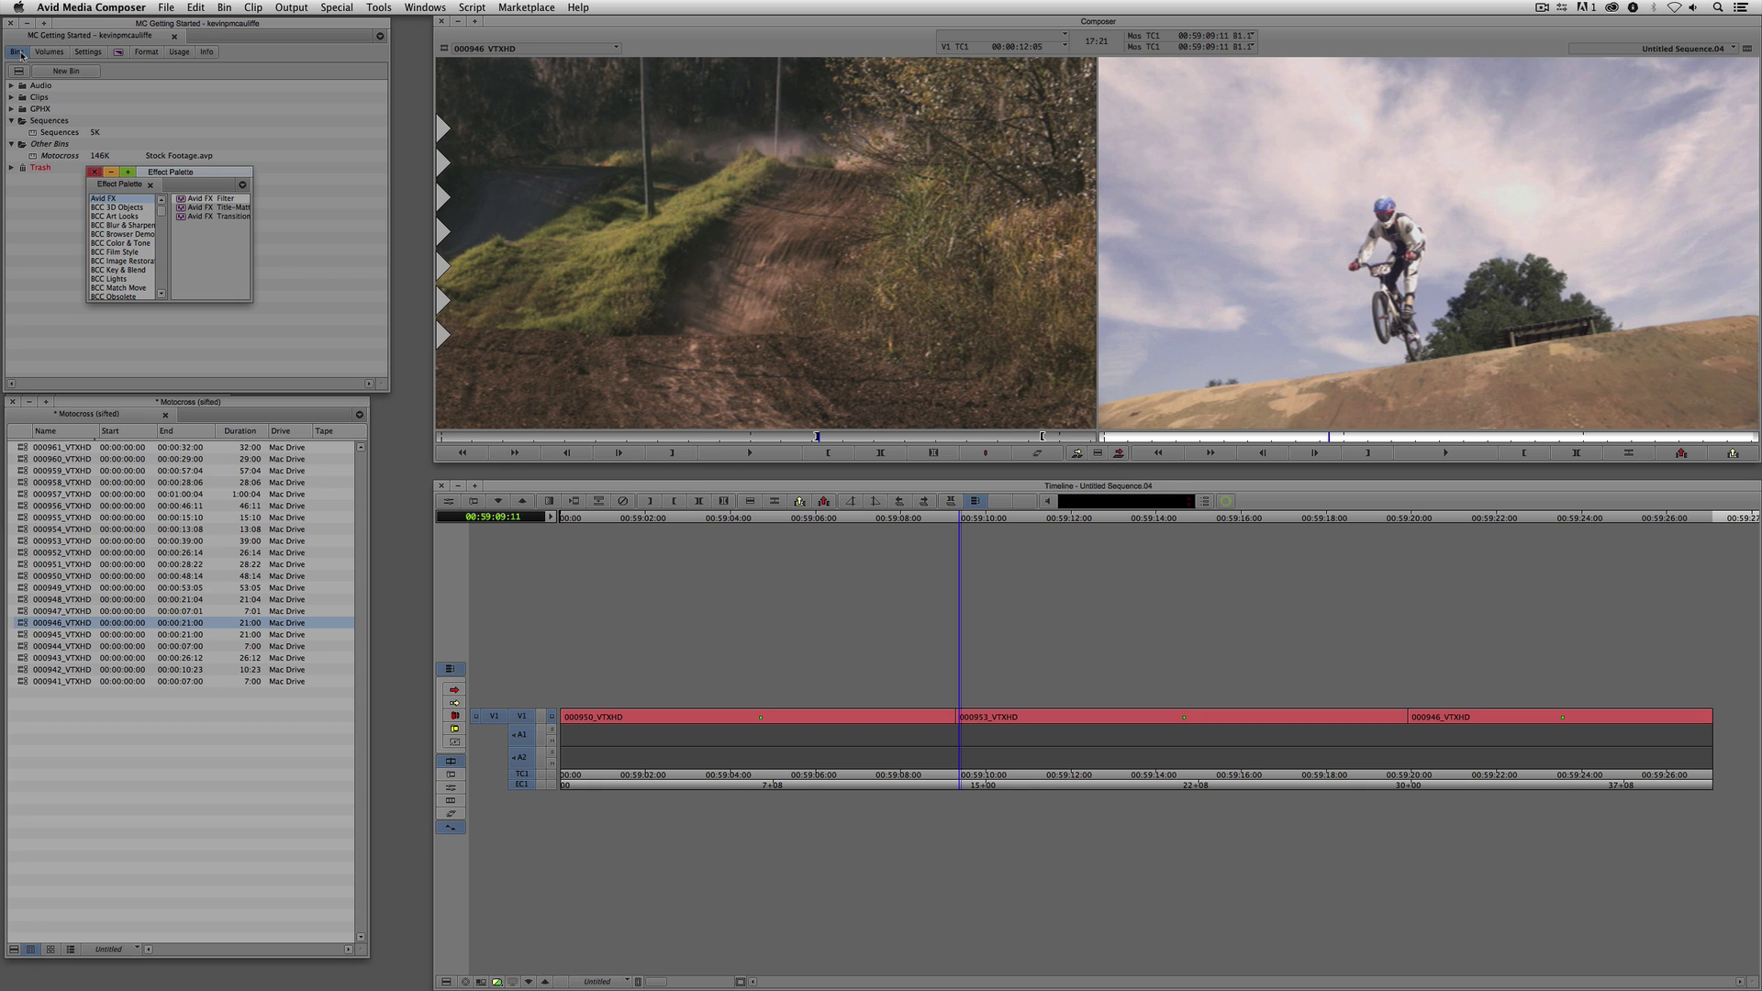
pyautogui.moveTo(165, 174); pyautogui.dragTo(269, 296)
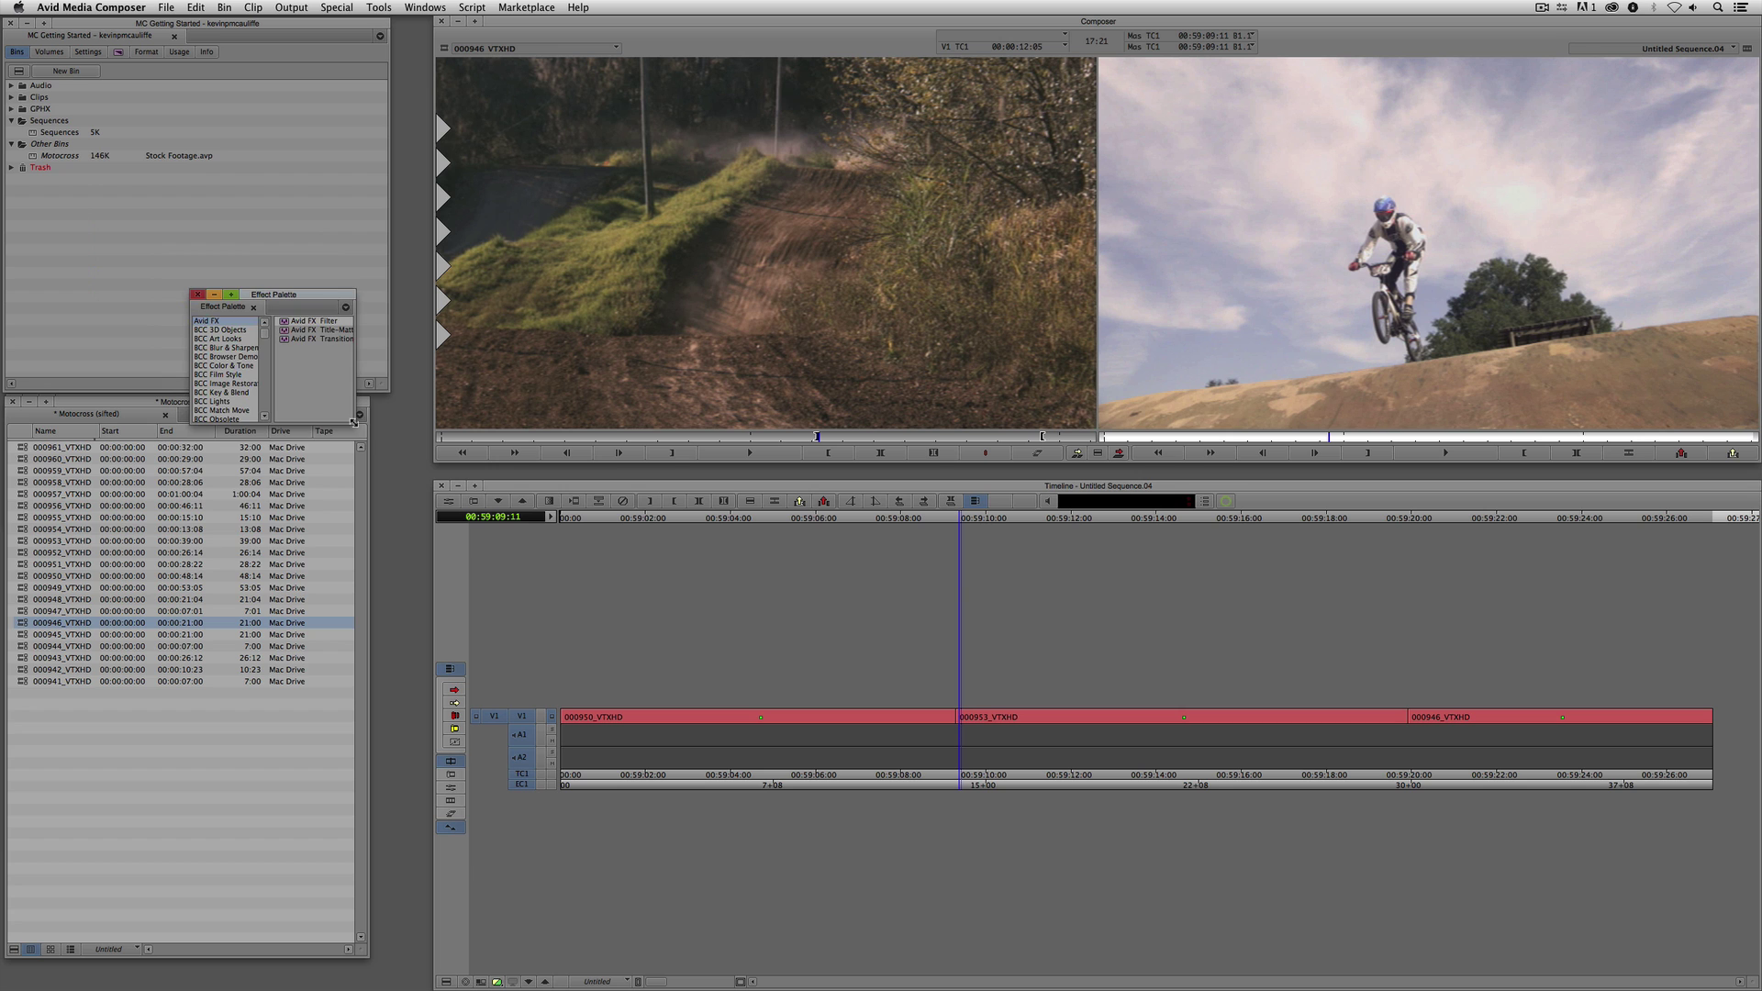
pyautogui.moveTo(356, 428); pyautogui.dragTo(407, 846)
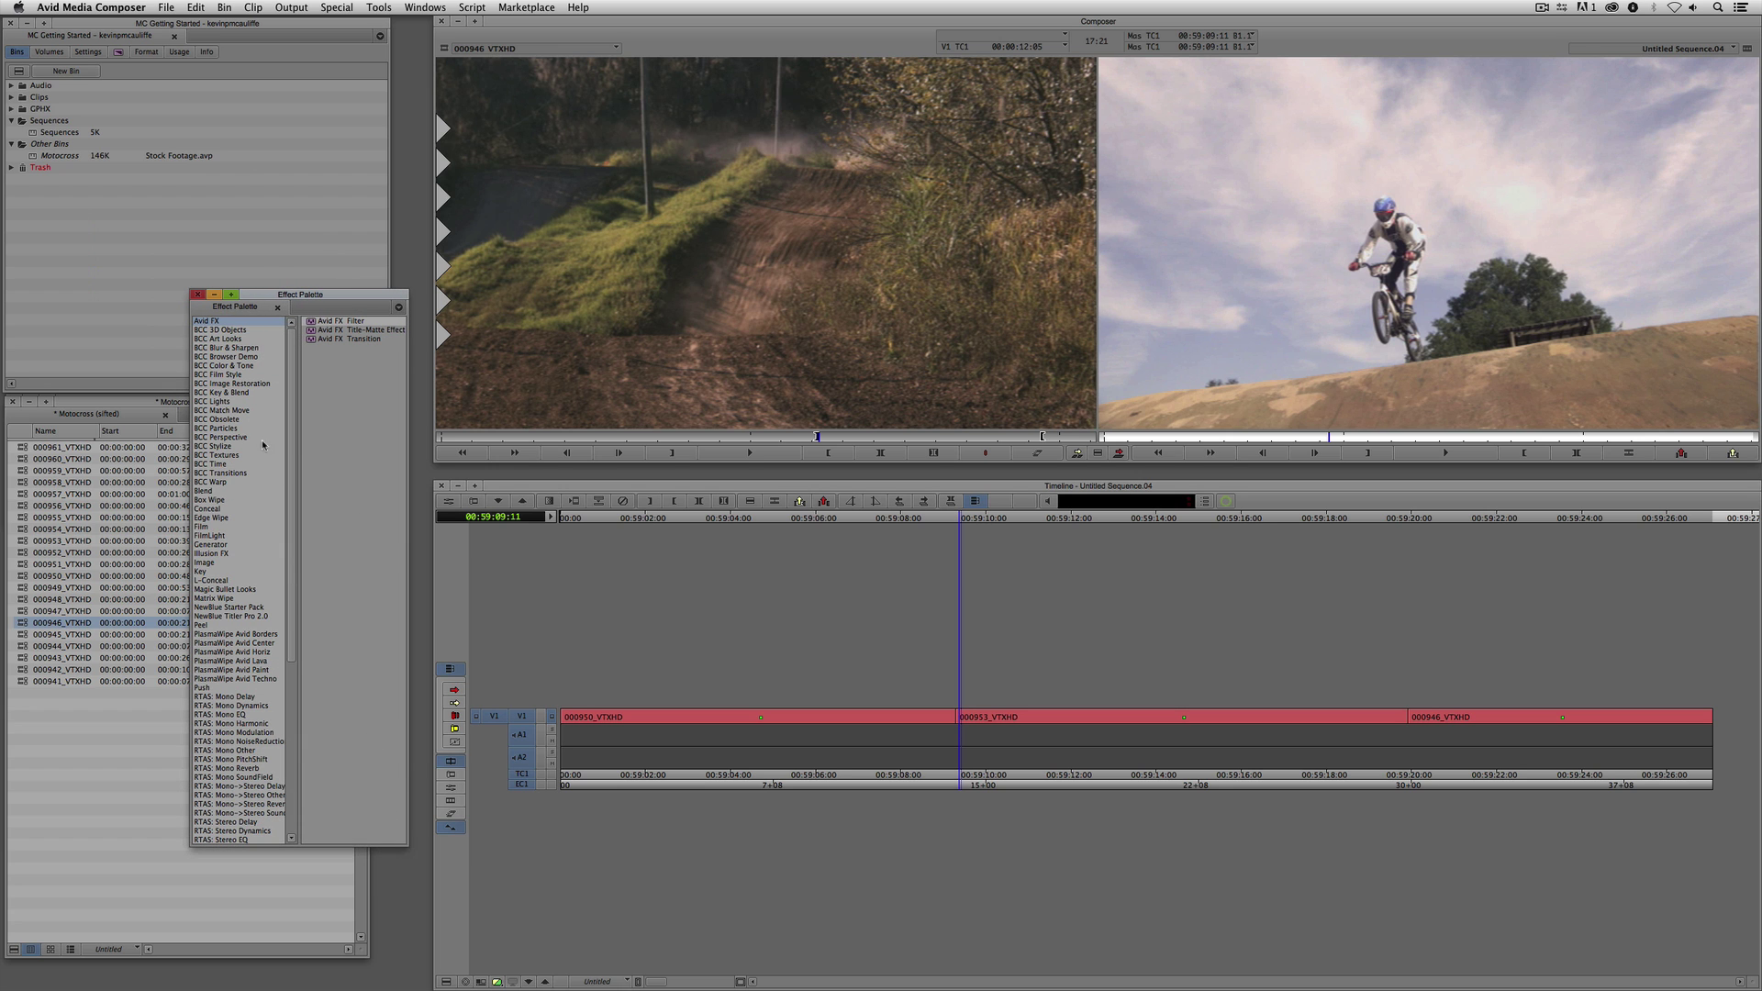
# - Apply the Horizontal Sawtooth transition from Sawtooth Wipe to the cut between clips 000950_VTXHD and 000953_VTXHD
pyautogui.moveTo(293, 448); pyautogui.dragTo(295, 645)
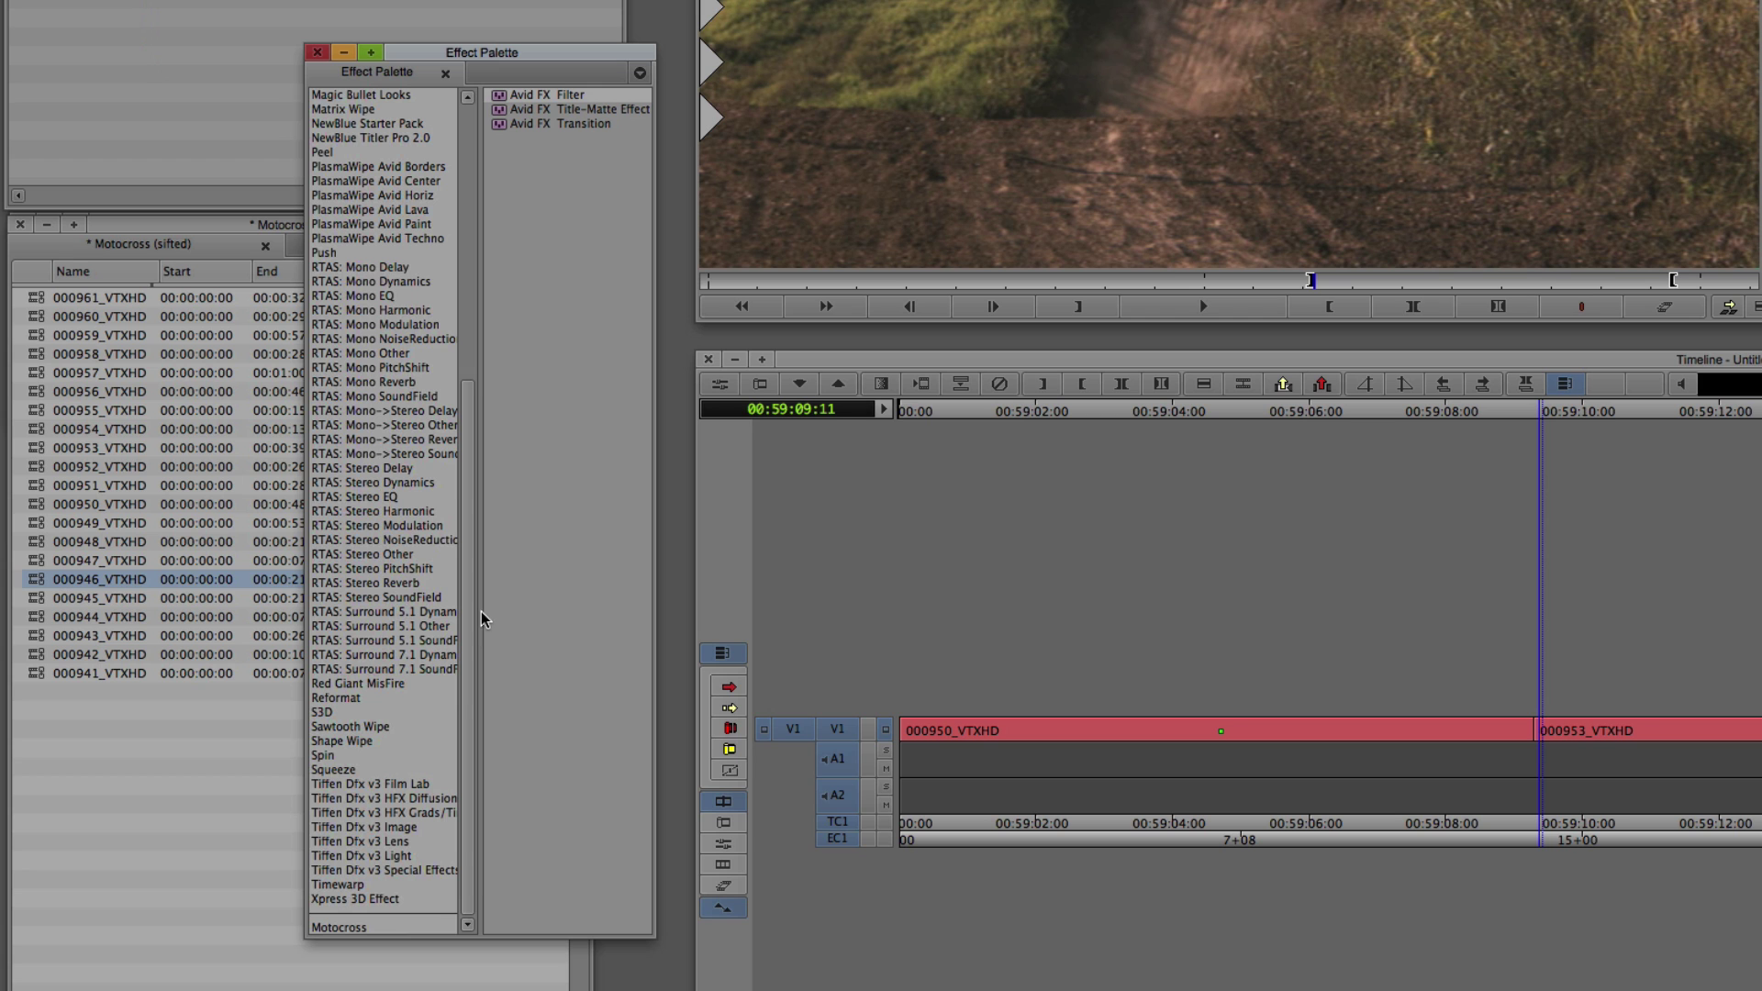
pyautogui.click(351, 727)
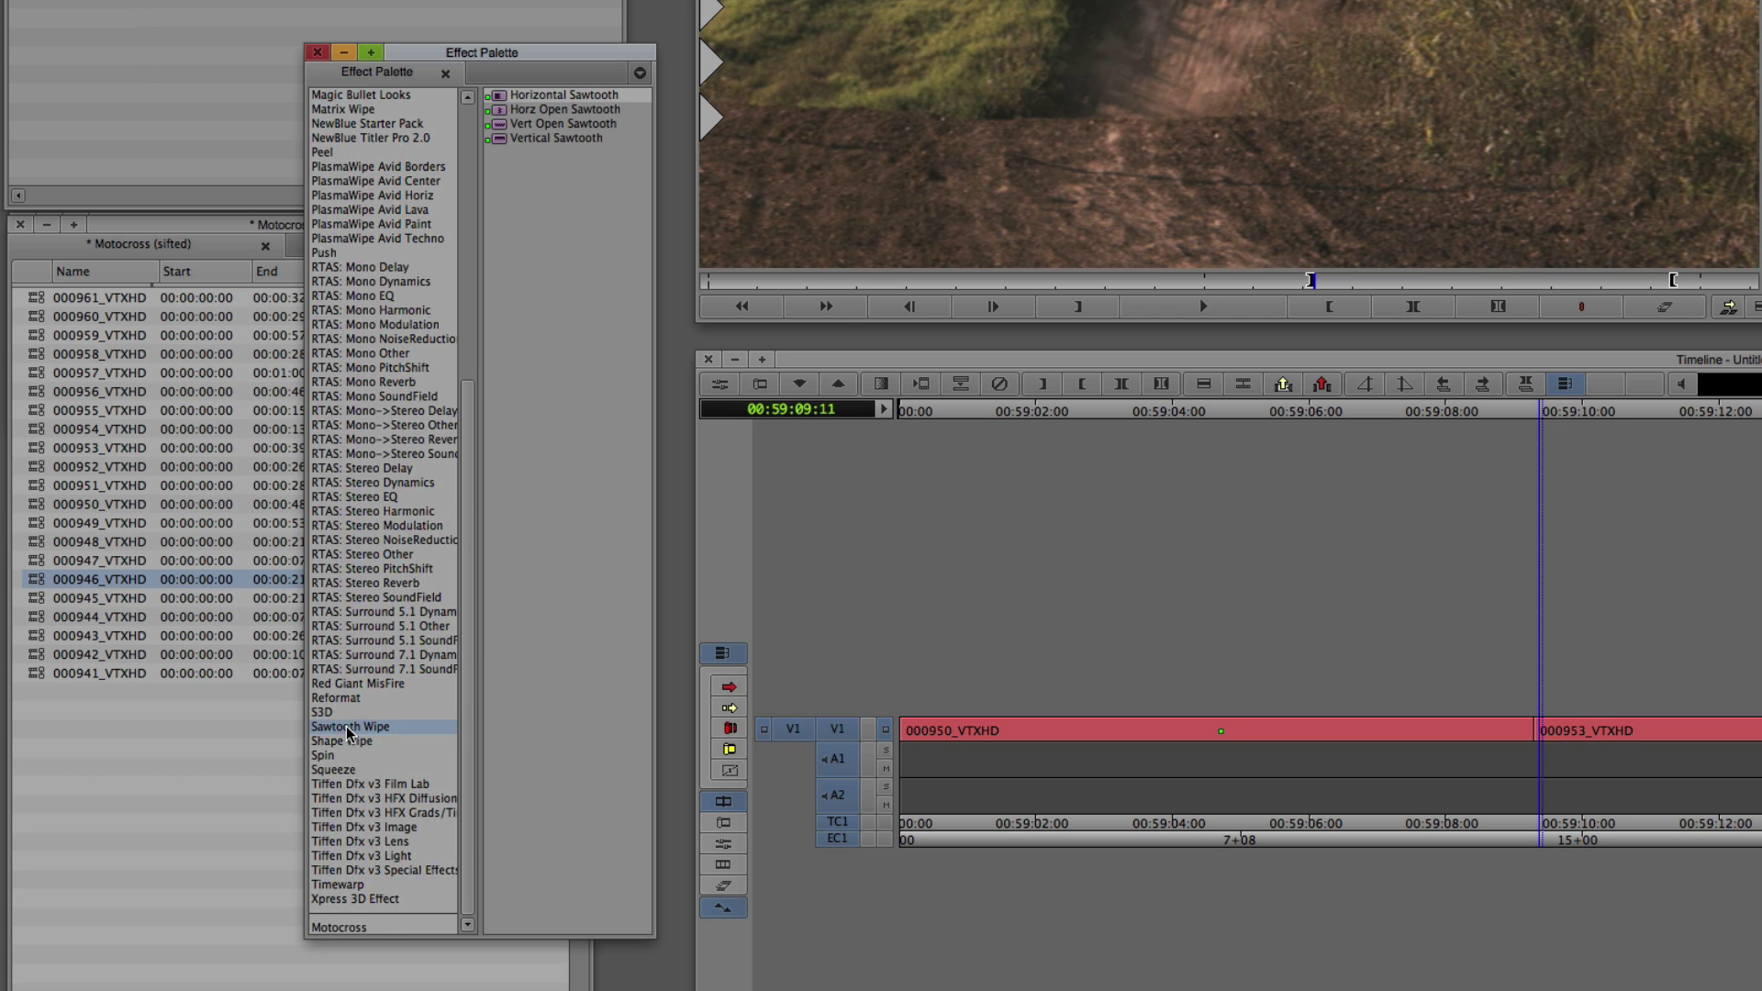
pyautogui.moveTo(502, 103); pyautogui.dragTo(1537, 733)
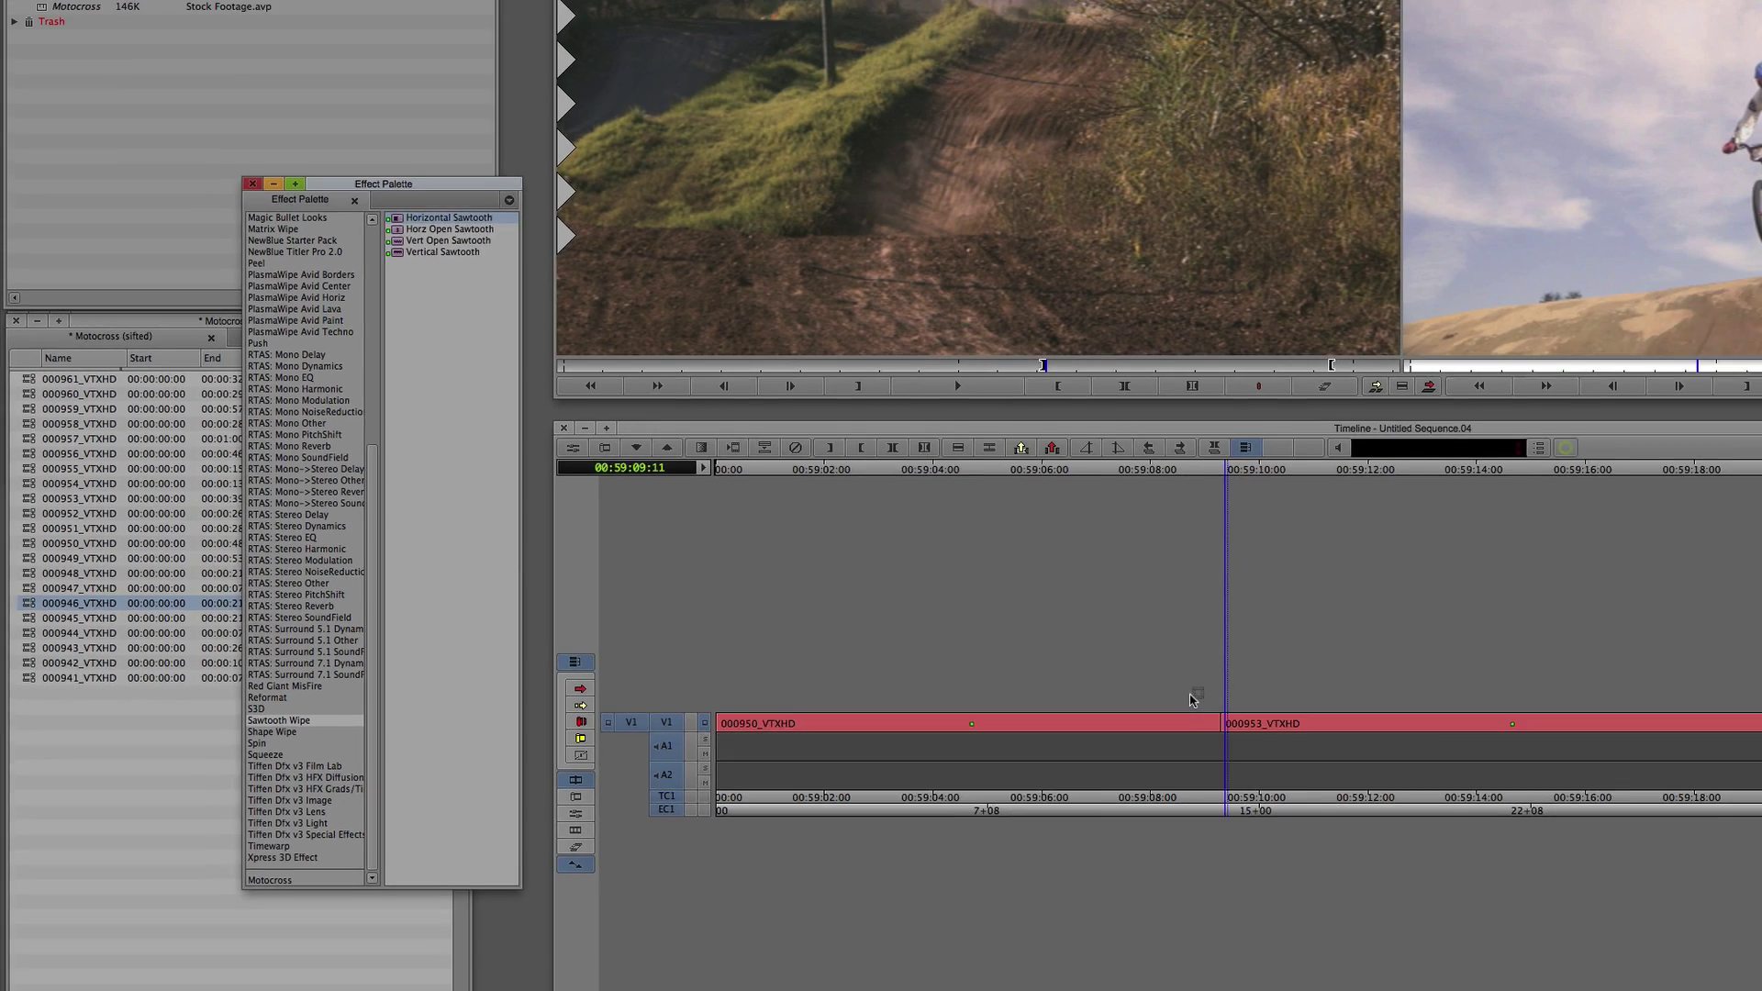
pyautogui.moveTo(957, 718)
pyautogui.mouseDown()
pyautogui.moveTo(926, 717)
pyautogui.moveTo(998, 717)
pyautogui.moveTo(927, 706)
pyautogui.mouseUp()
# - Apply the Circle transition from Shape Wipe to the cut between clips 000953_VTXHD and 000946_VTXHD and play the sequence
pyautogui.click(218, 724)
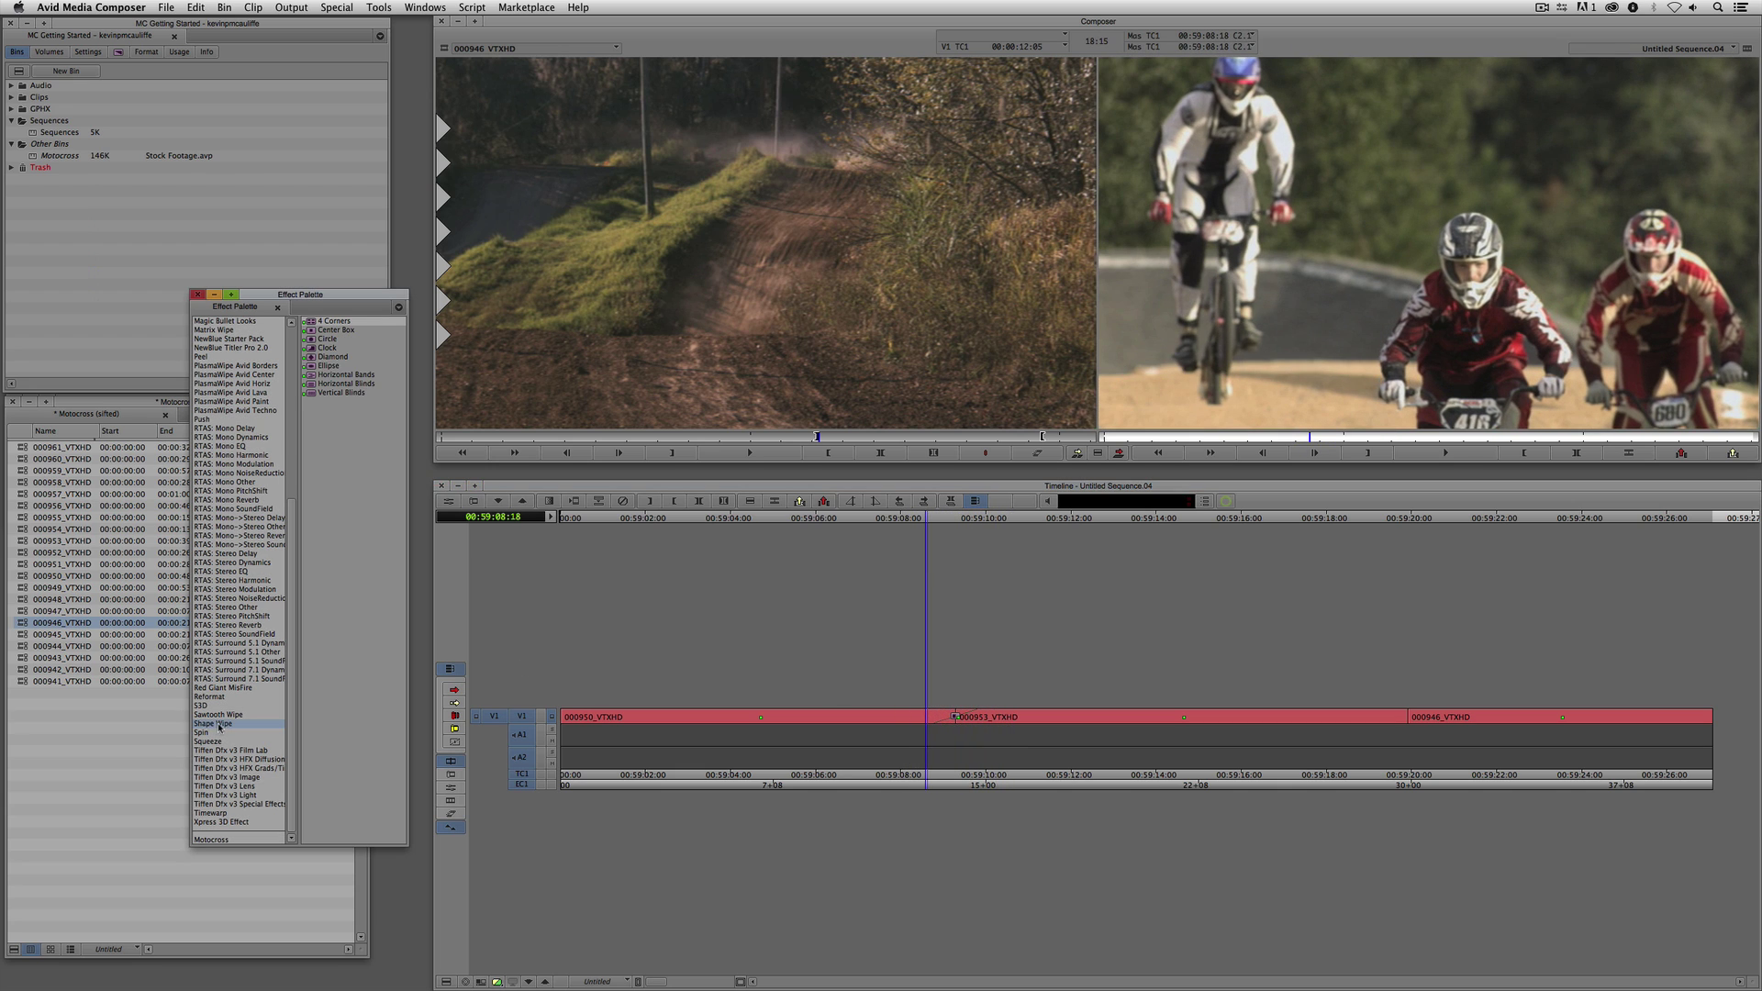
pyautogui.moveTo(314, 340); pyautogui.dragTo(1409, 717)
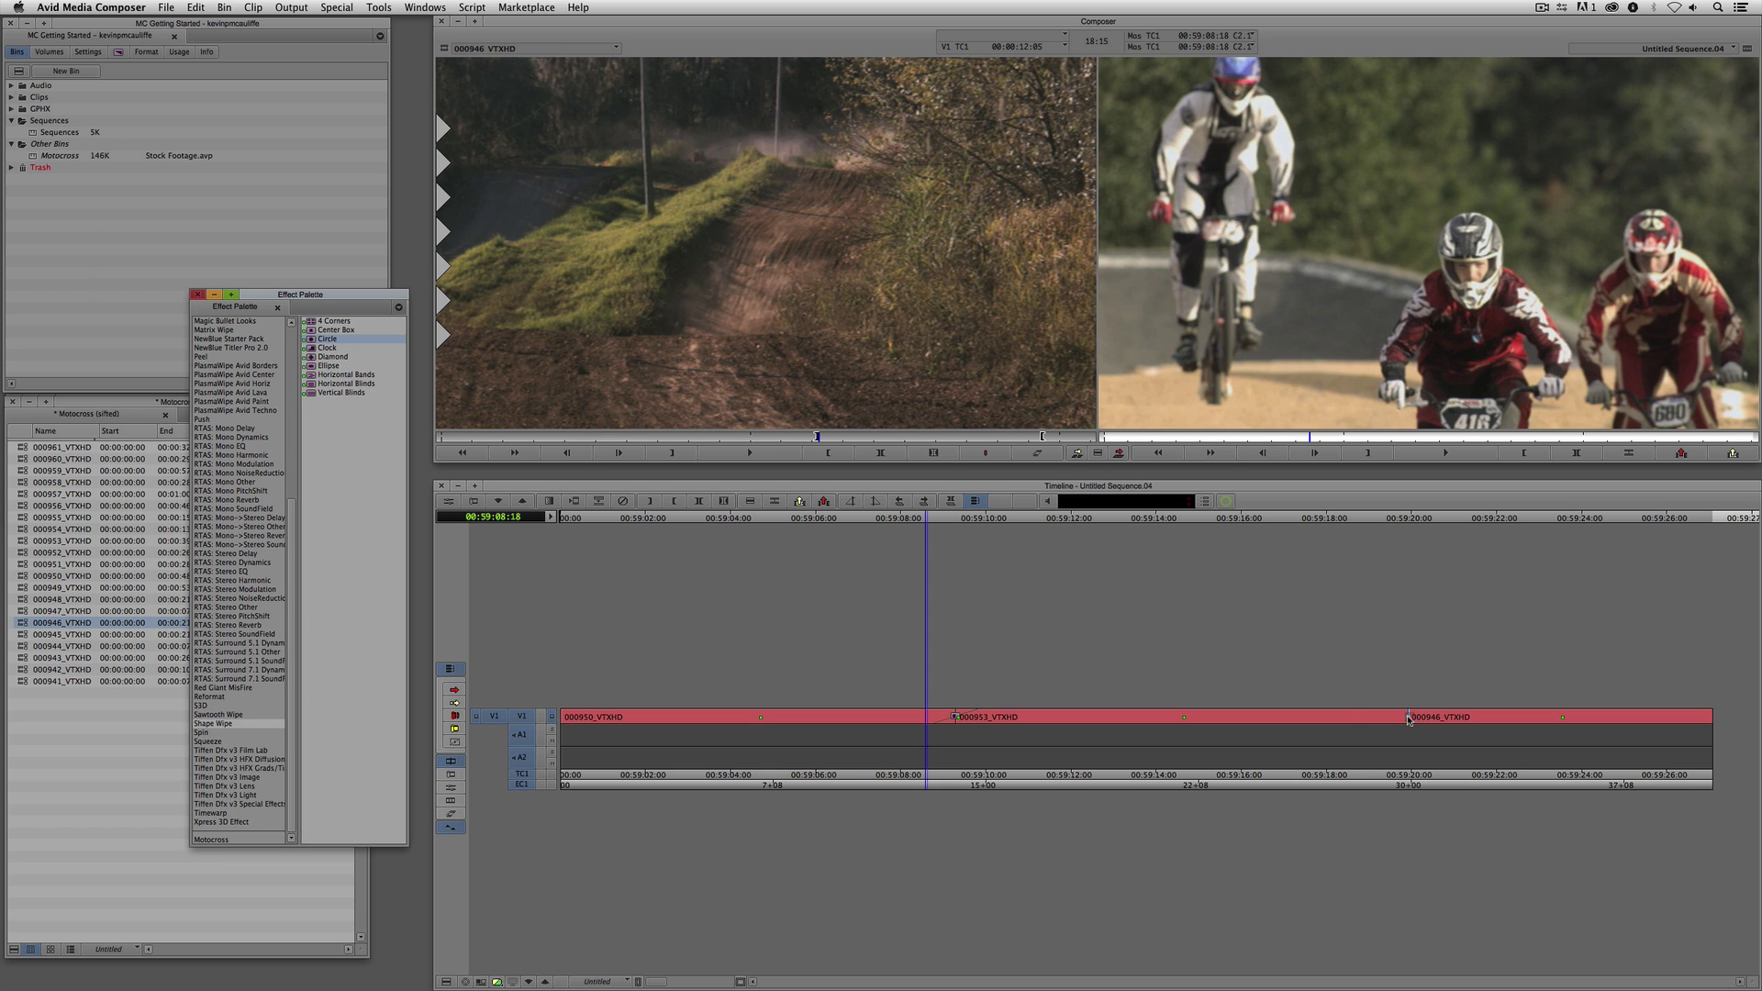
pyautogui.press('space')
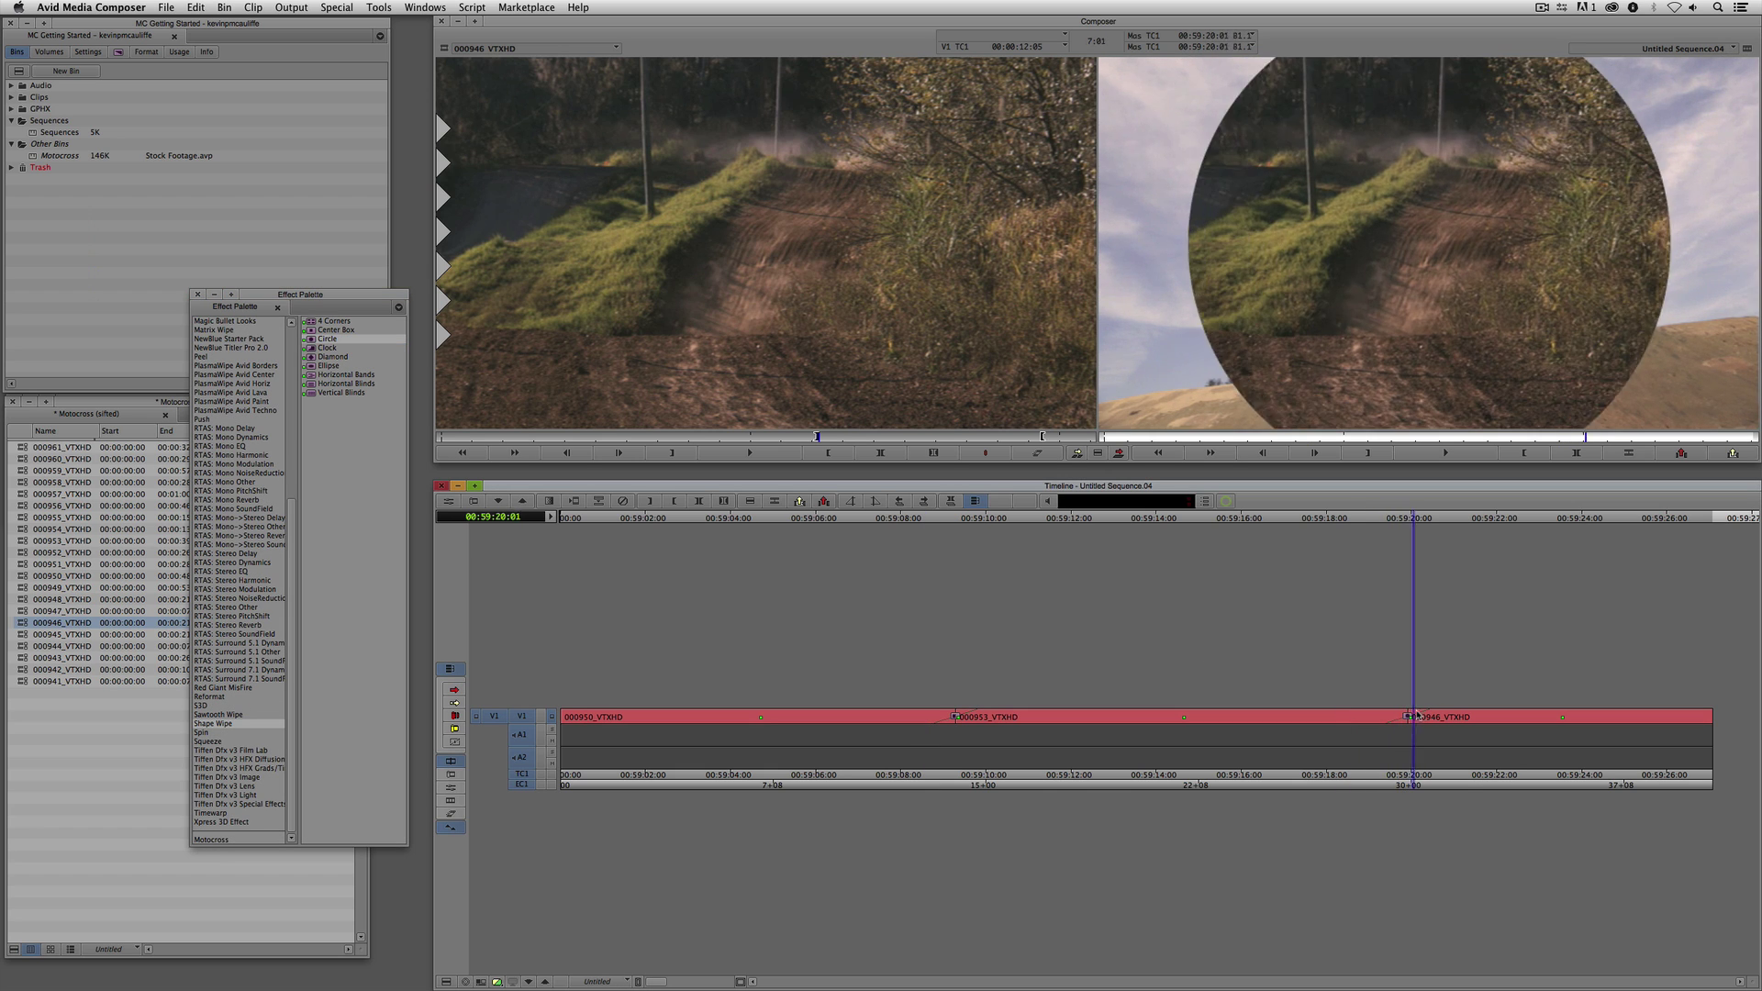
# - Review the transitions and remove the Horizontal Sawtooth and Circle effects from the two cuts
pyautogui.moveTo(1468, 709); pyautogui.dragTo(954, 716)
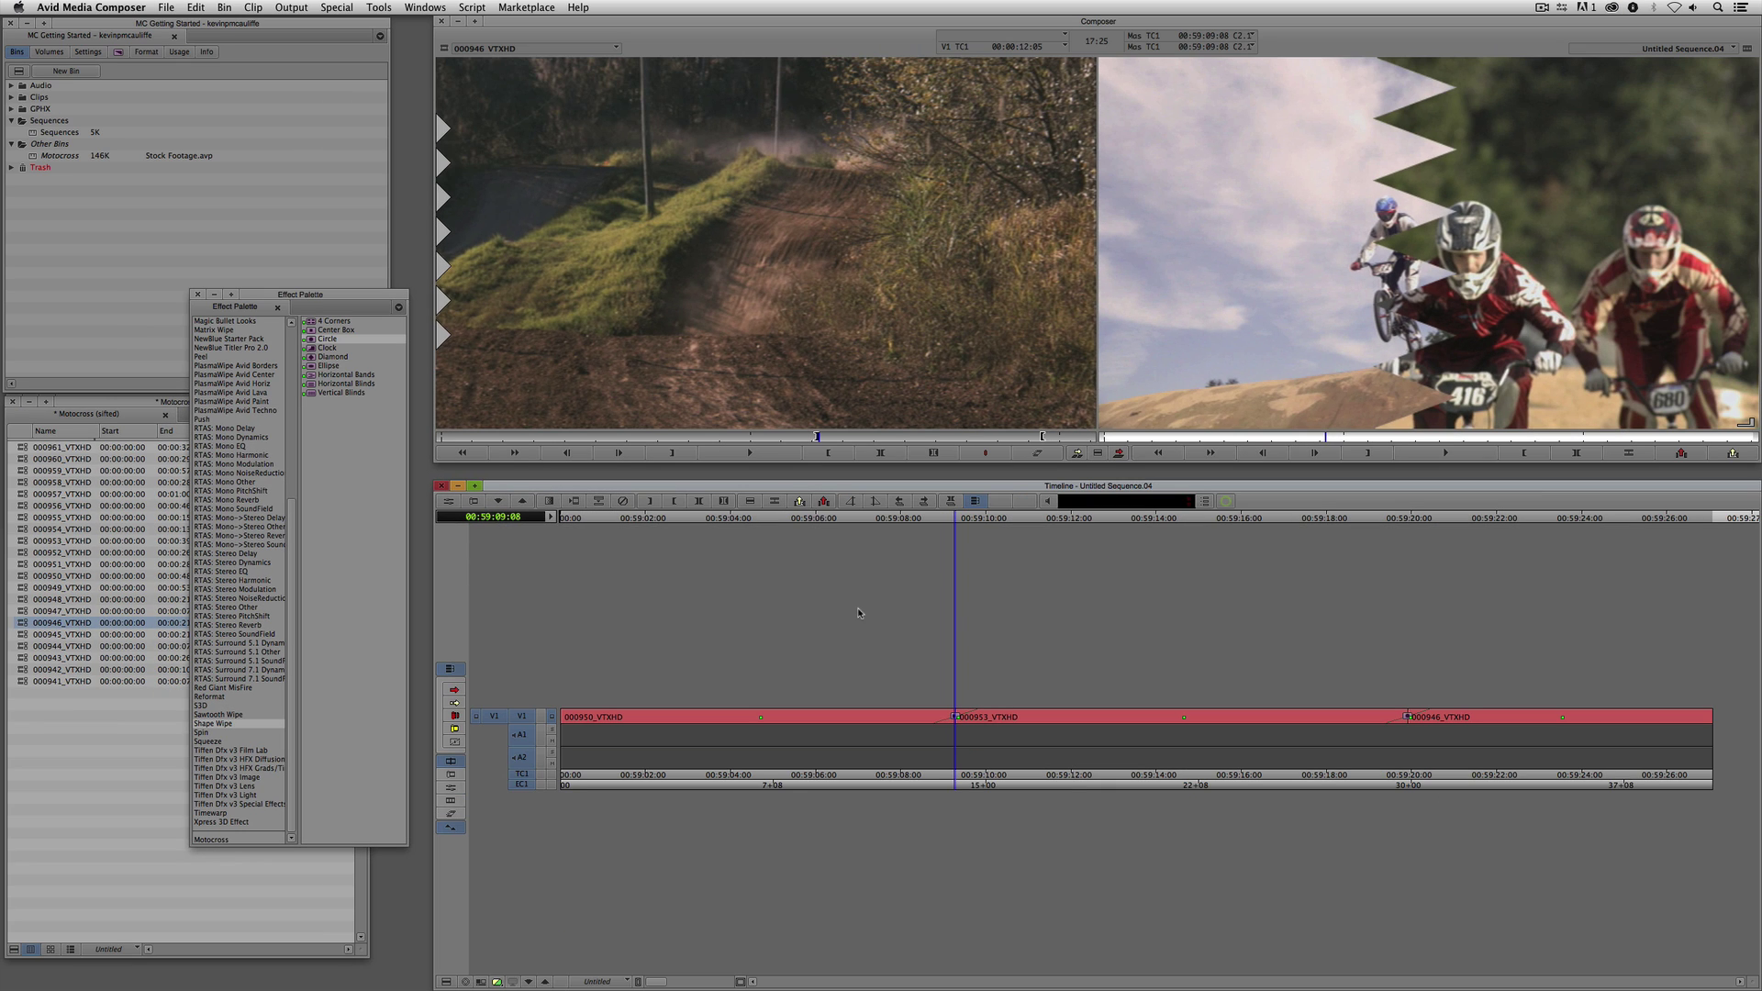
pyautogui.press('Delete')
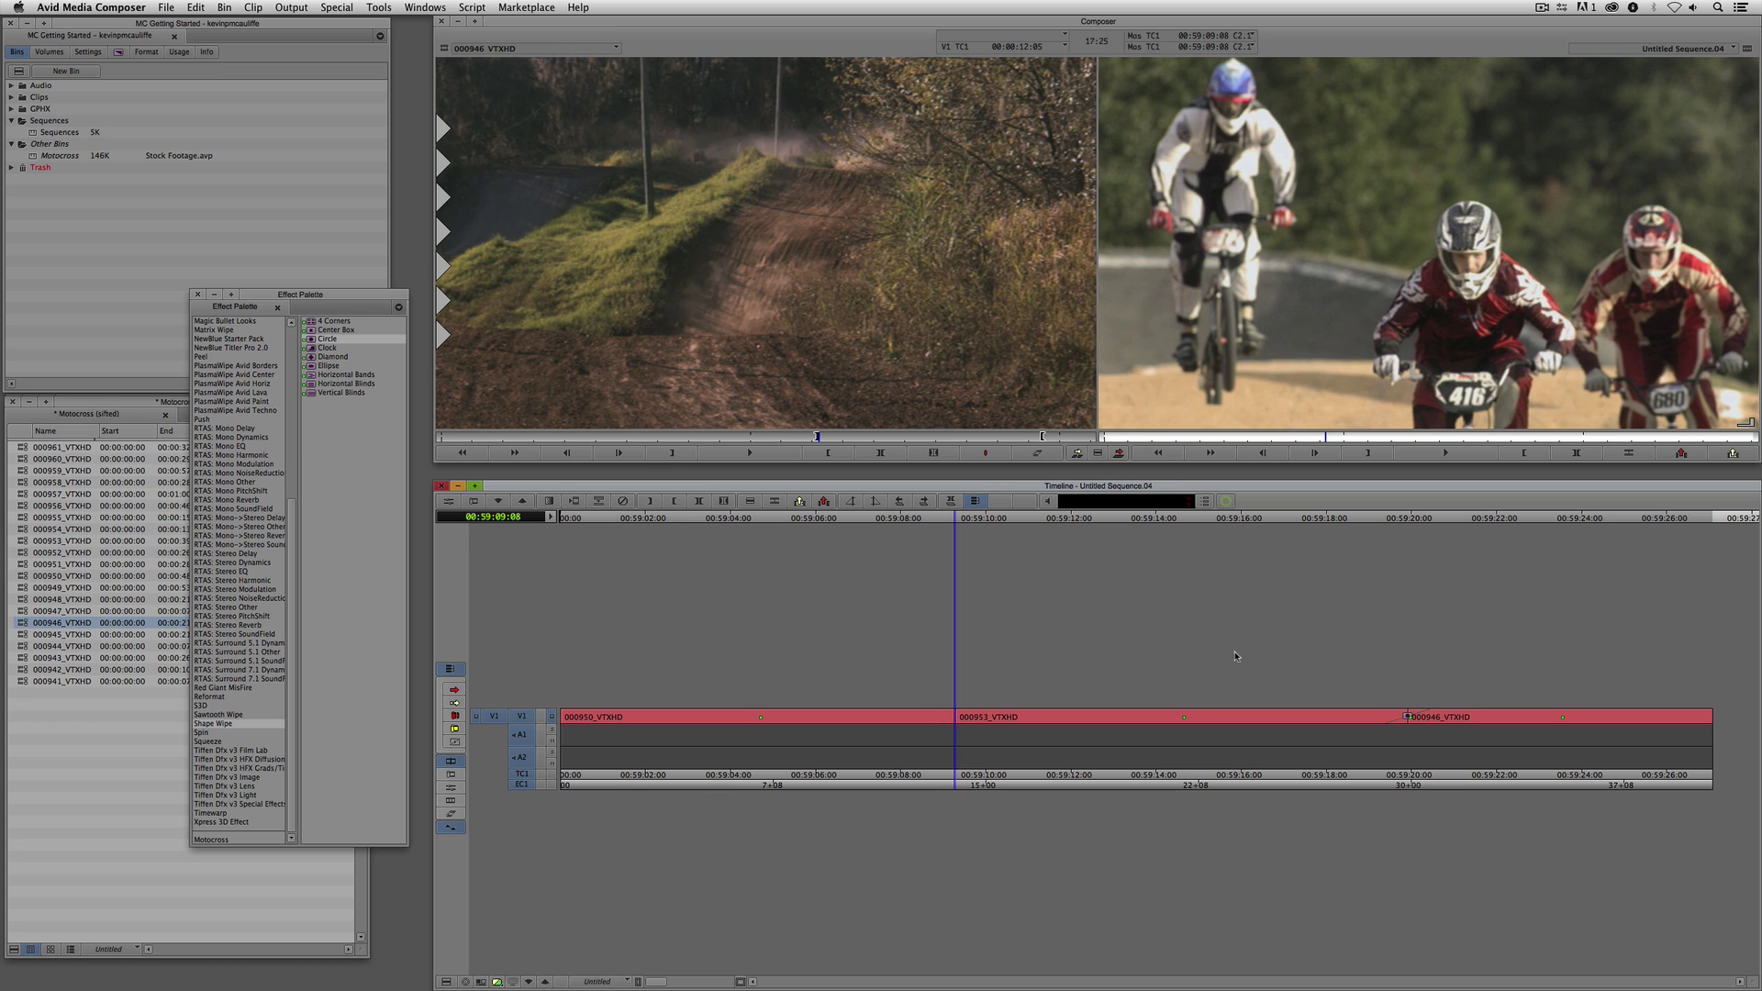
pyautogui.click(1403, 717)
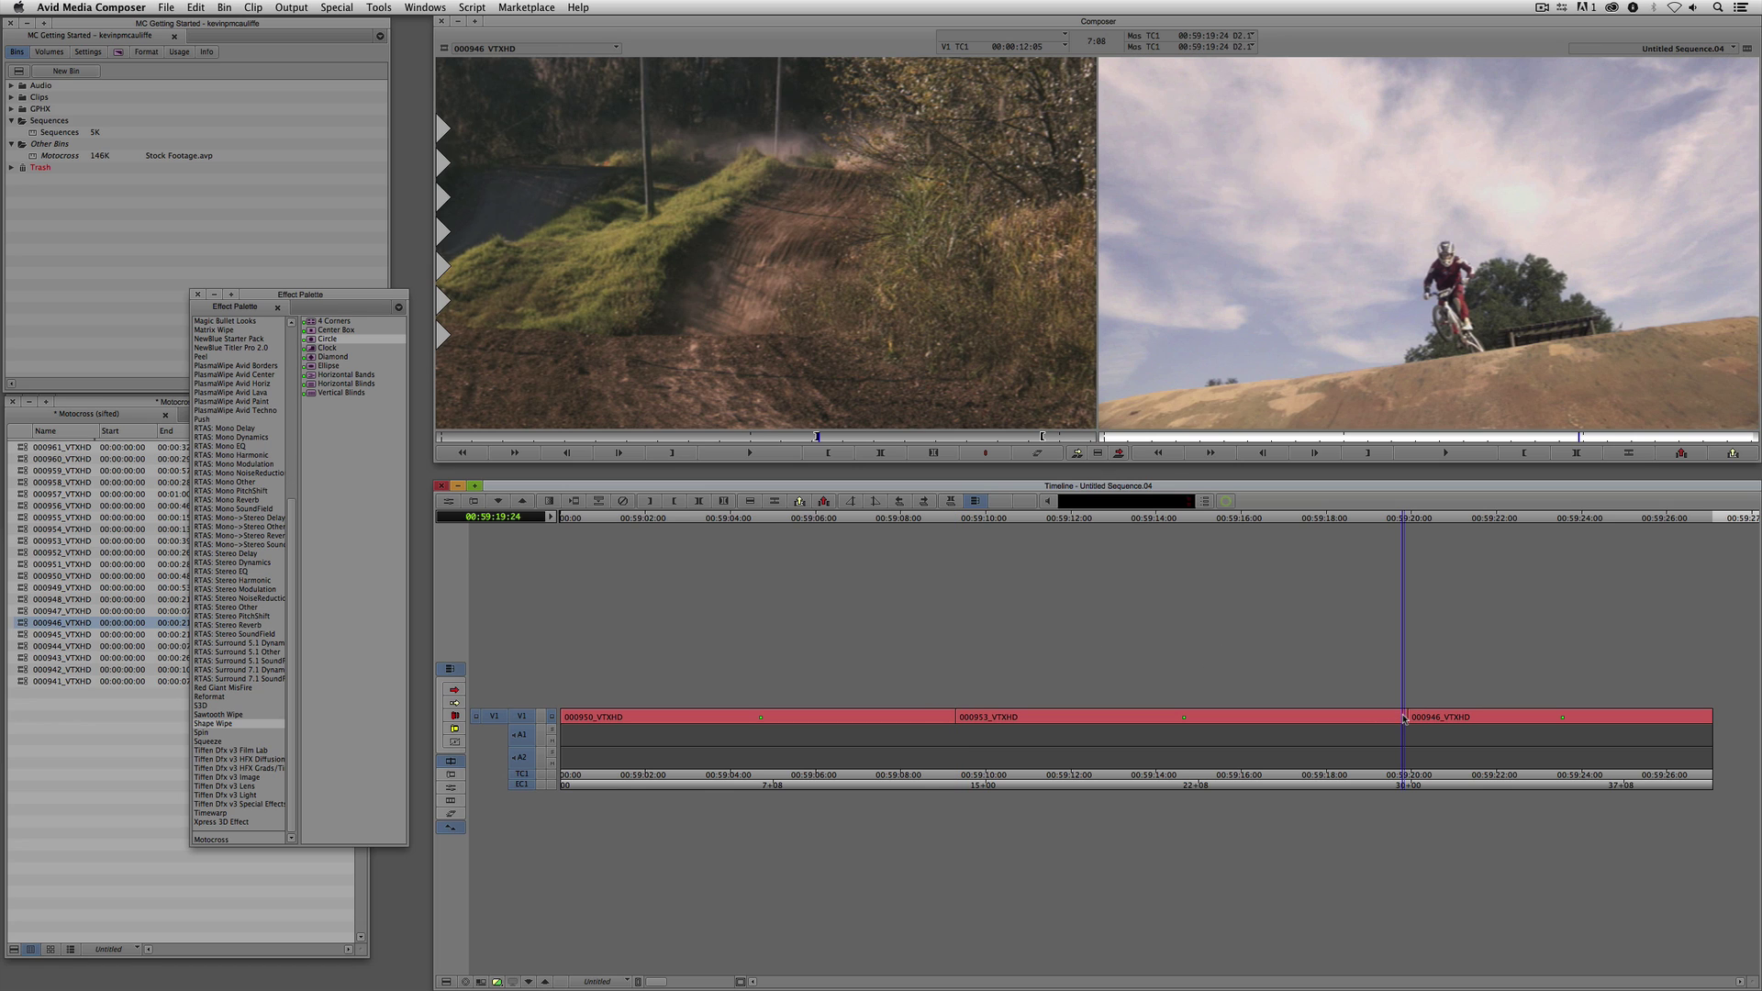
# - Apply the Dissolve transition from the Blend category to the cut between clips 000950_VTXHD and 000953_VTXHD
pyautogui.moveTo(292, 542); pyautogui.dragTo(319, 346)
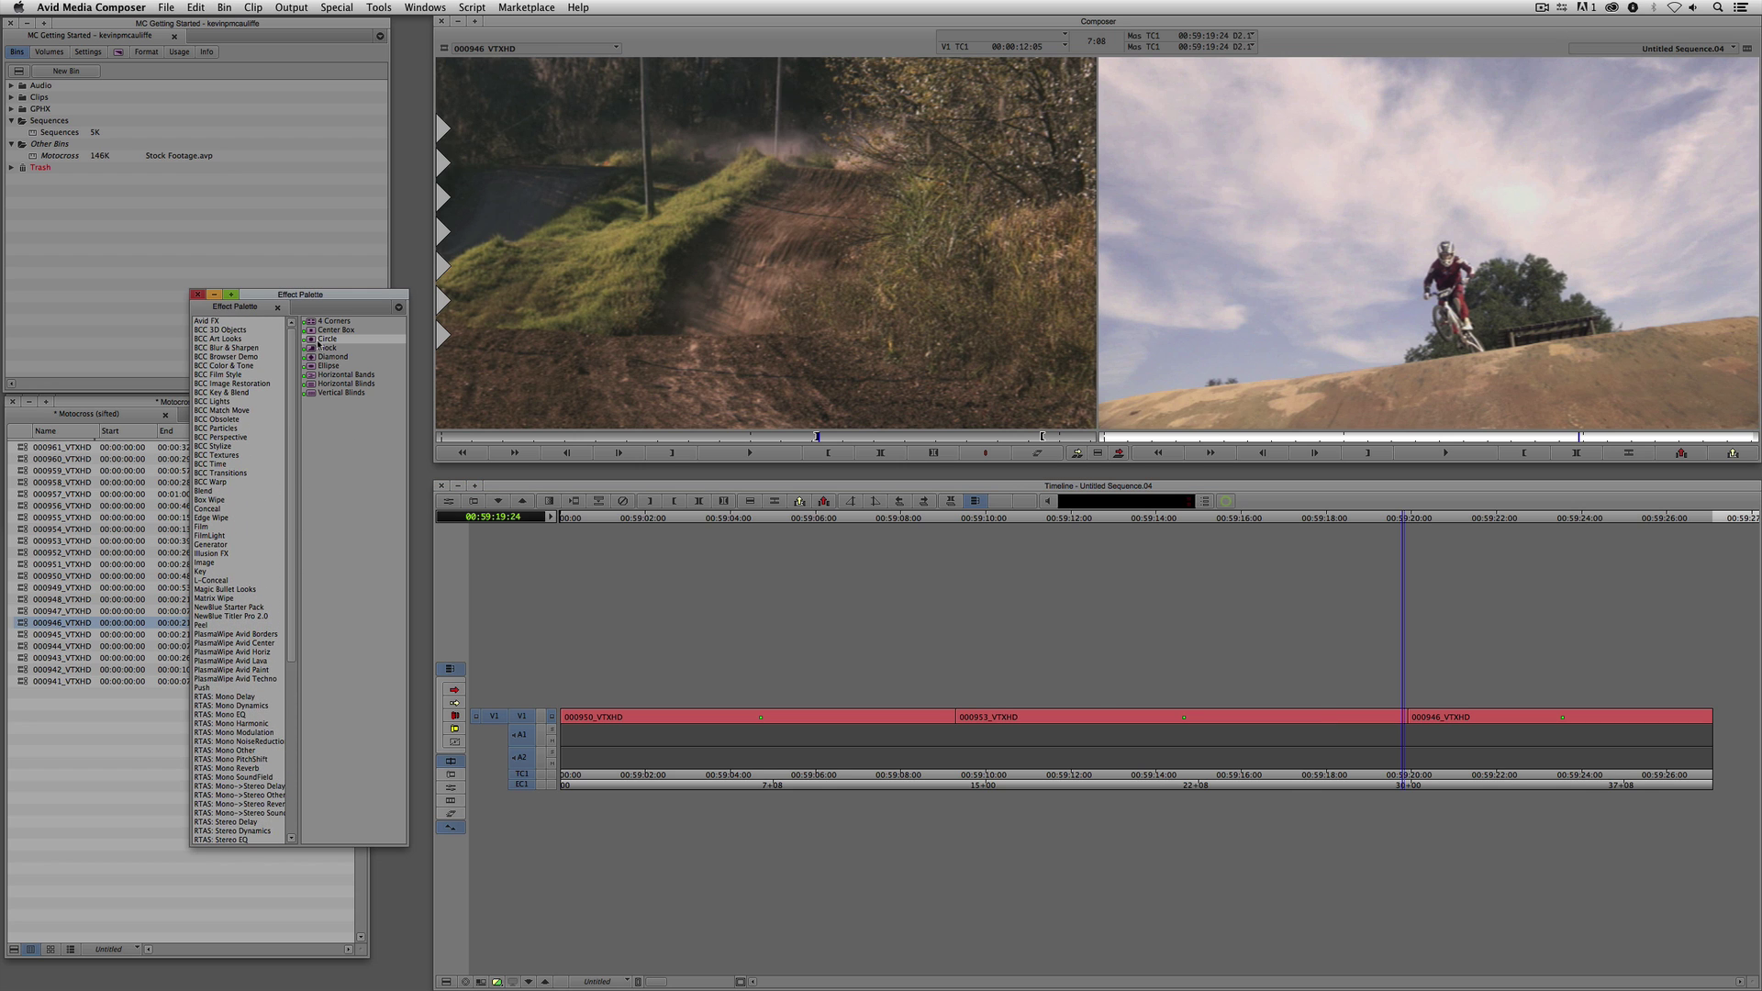
pyautogui.click(235, 492)
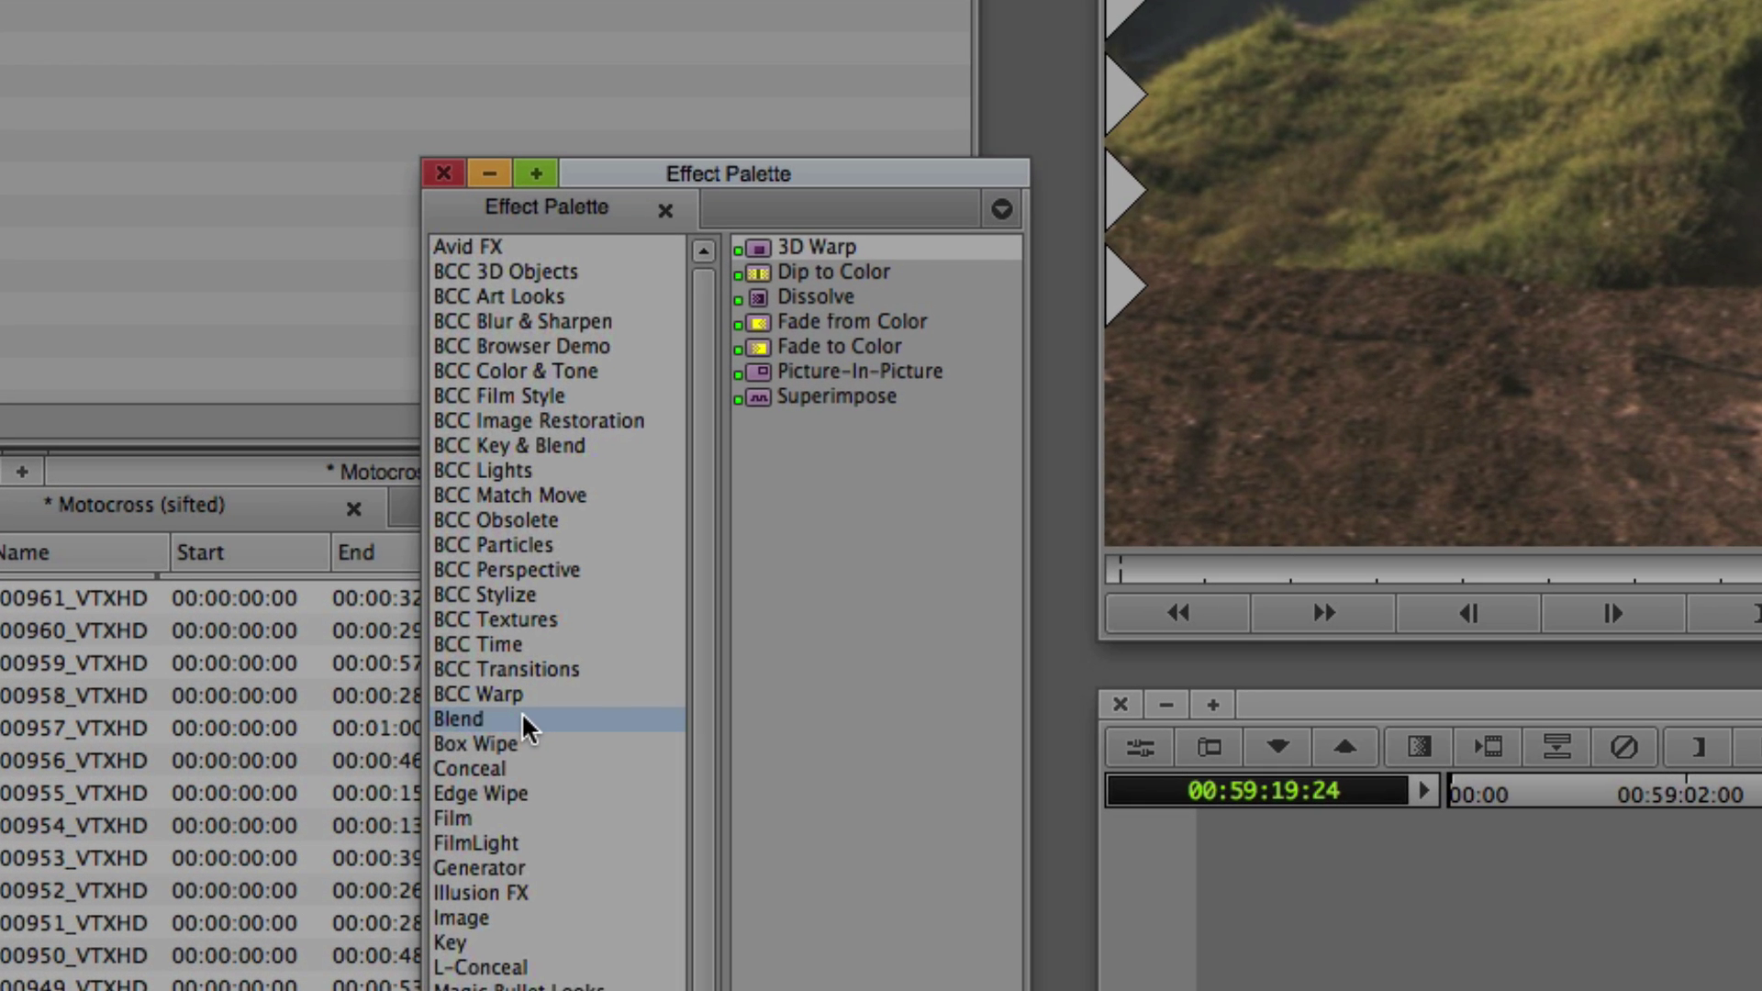
pyautogui.click(767, 300)
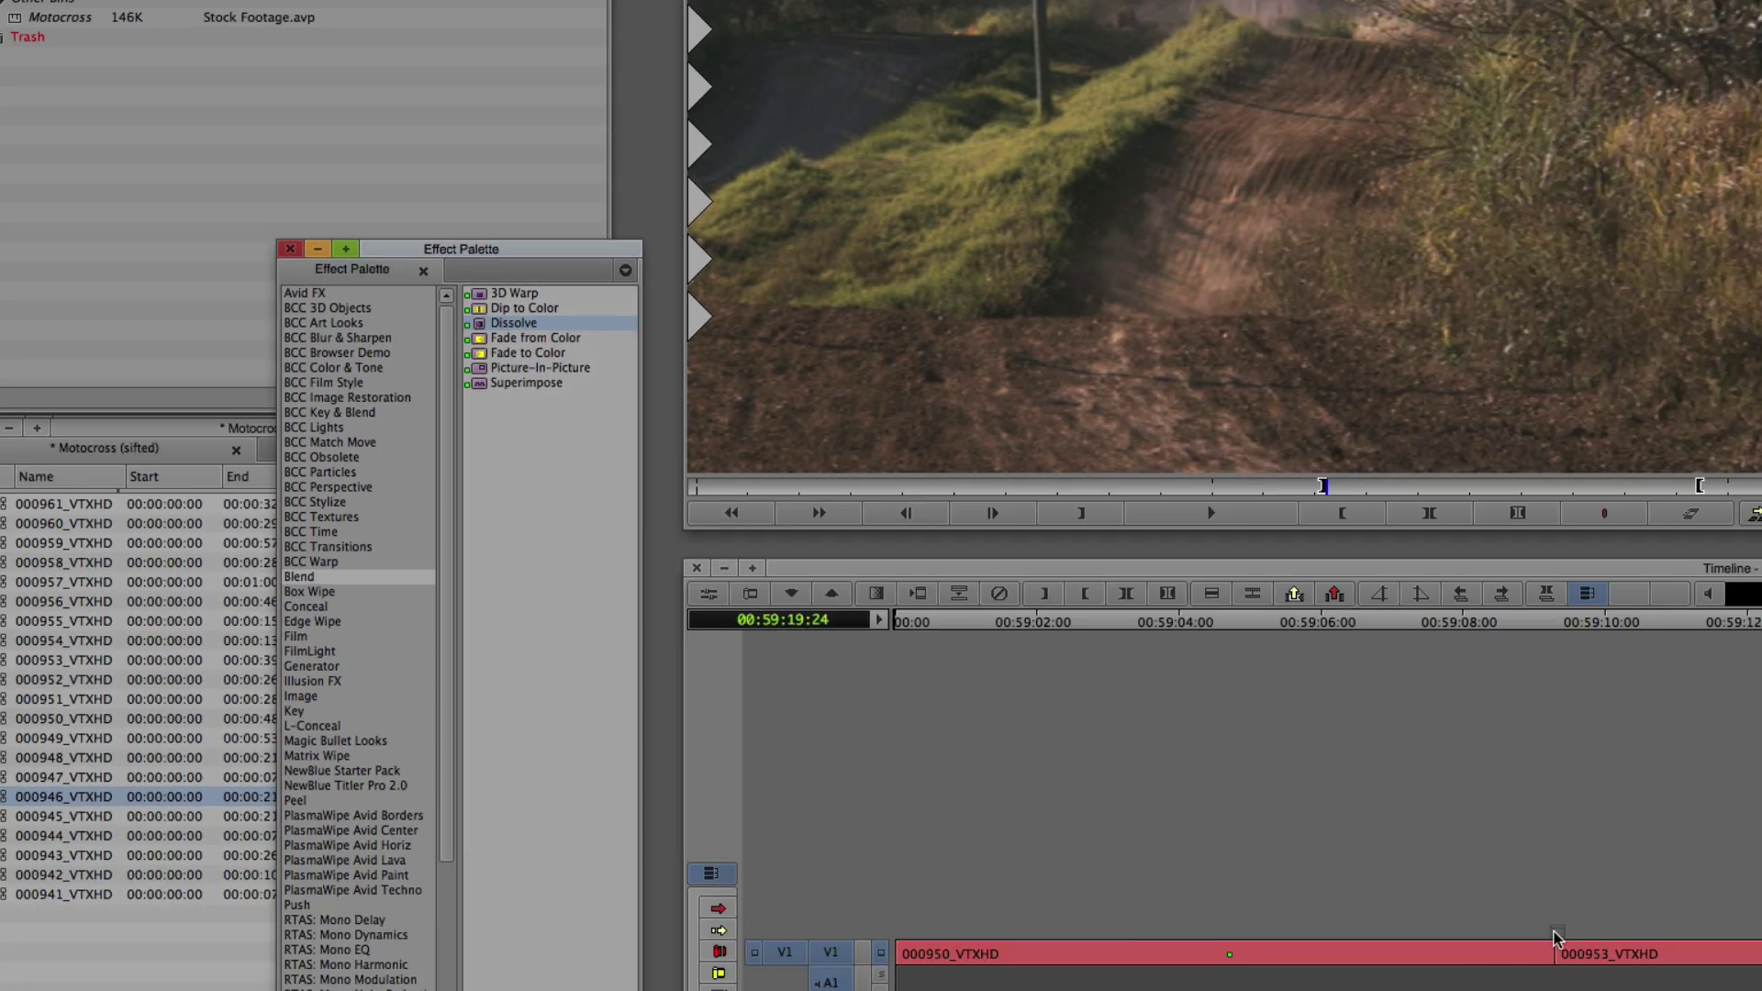
pyautogui.moveTo(815, 297); pyautogui.dragTo(1393, 715)
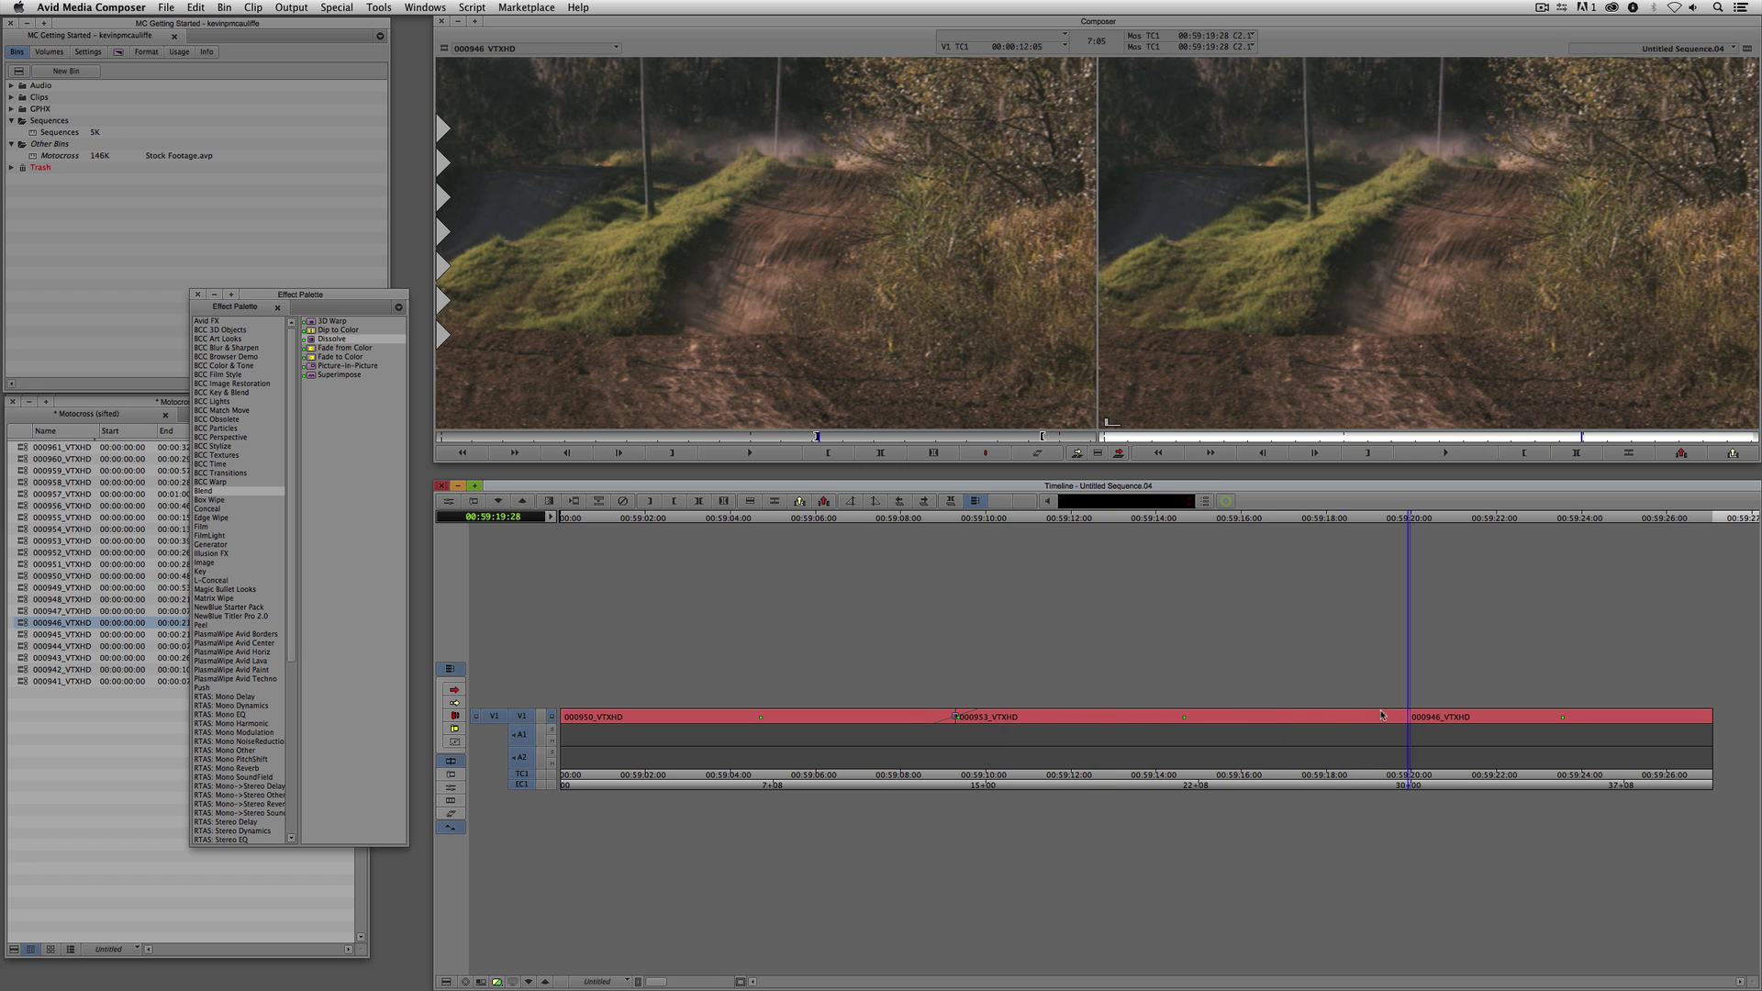
# - Add a 24-frame Dissolve centered on the cut between 000953_VTXHD and 000946_VTXHD using Quick Transition
pyautogui.press('\\')
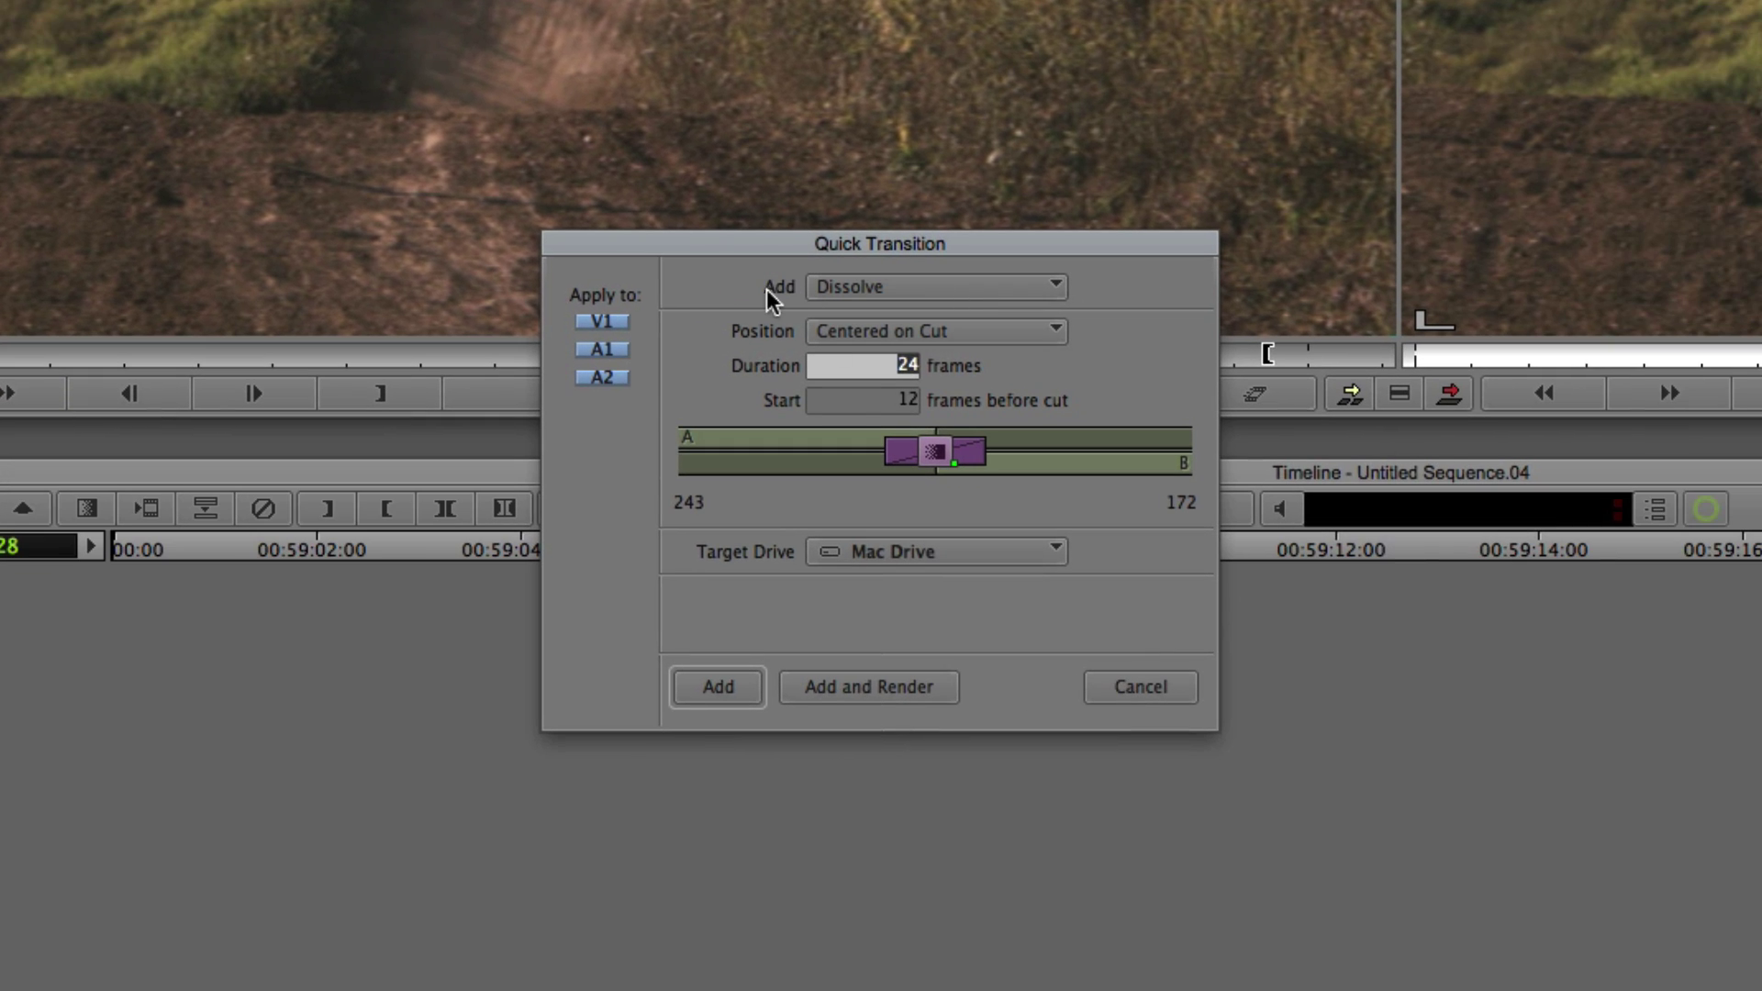
pyautogui.click(1035, 291)
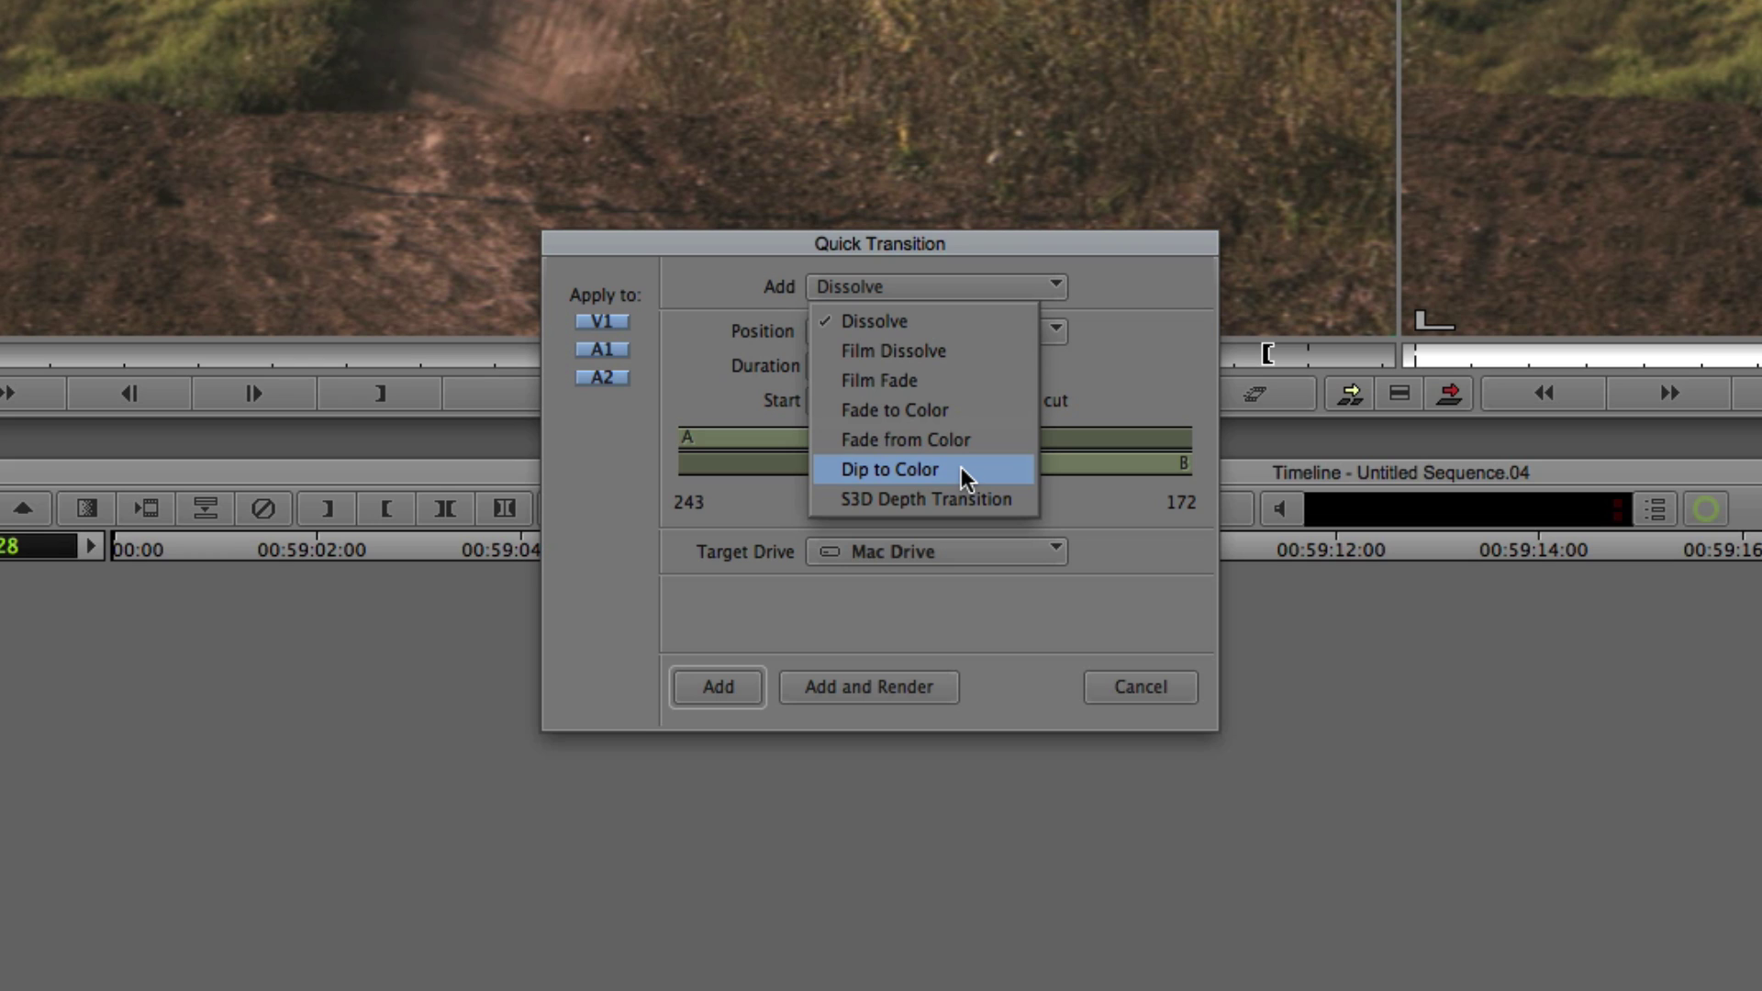
pyautogui.click(958, 331)
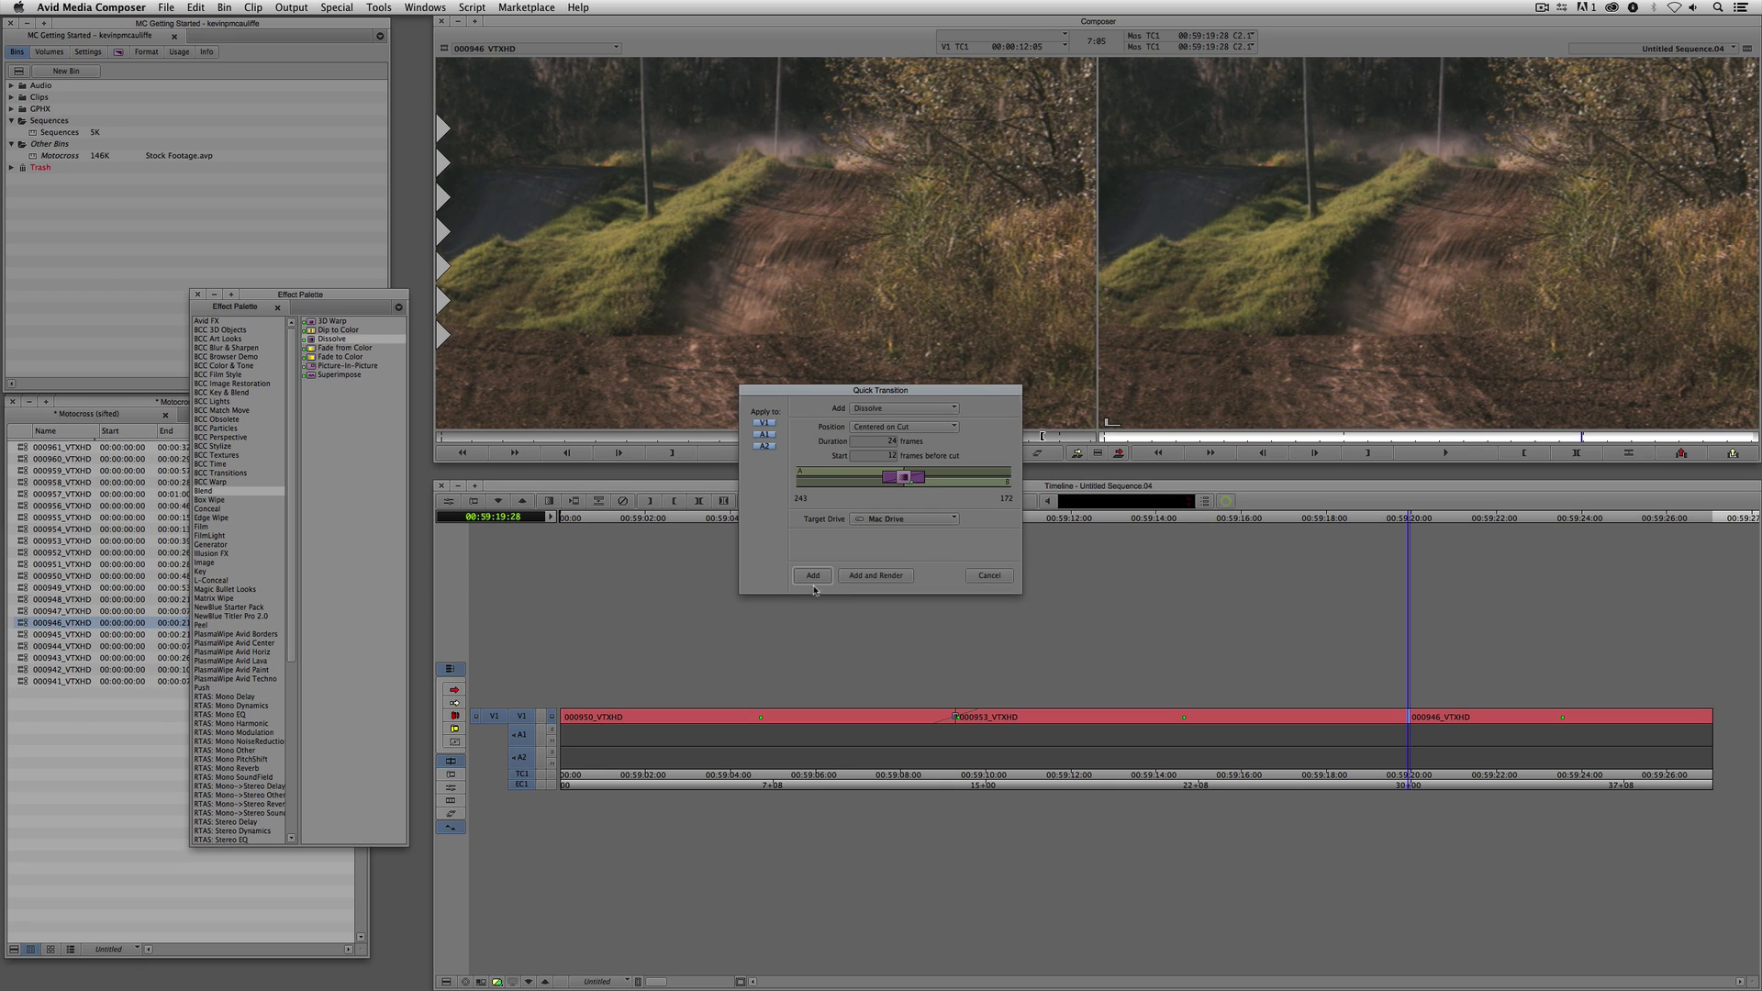
pyautogui.click(813, 575)
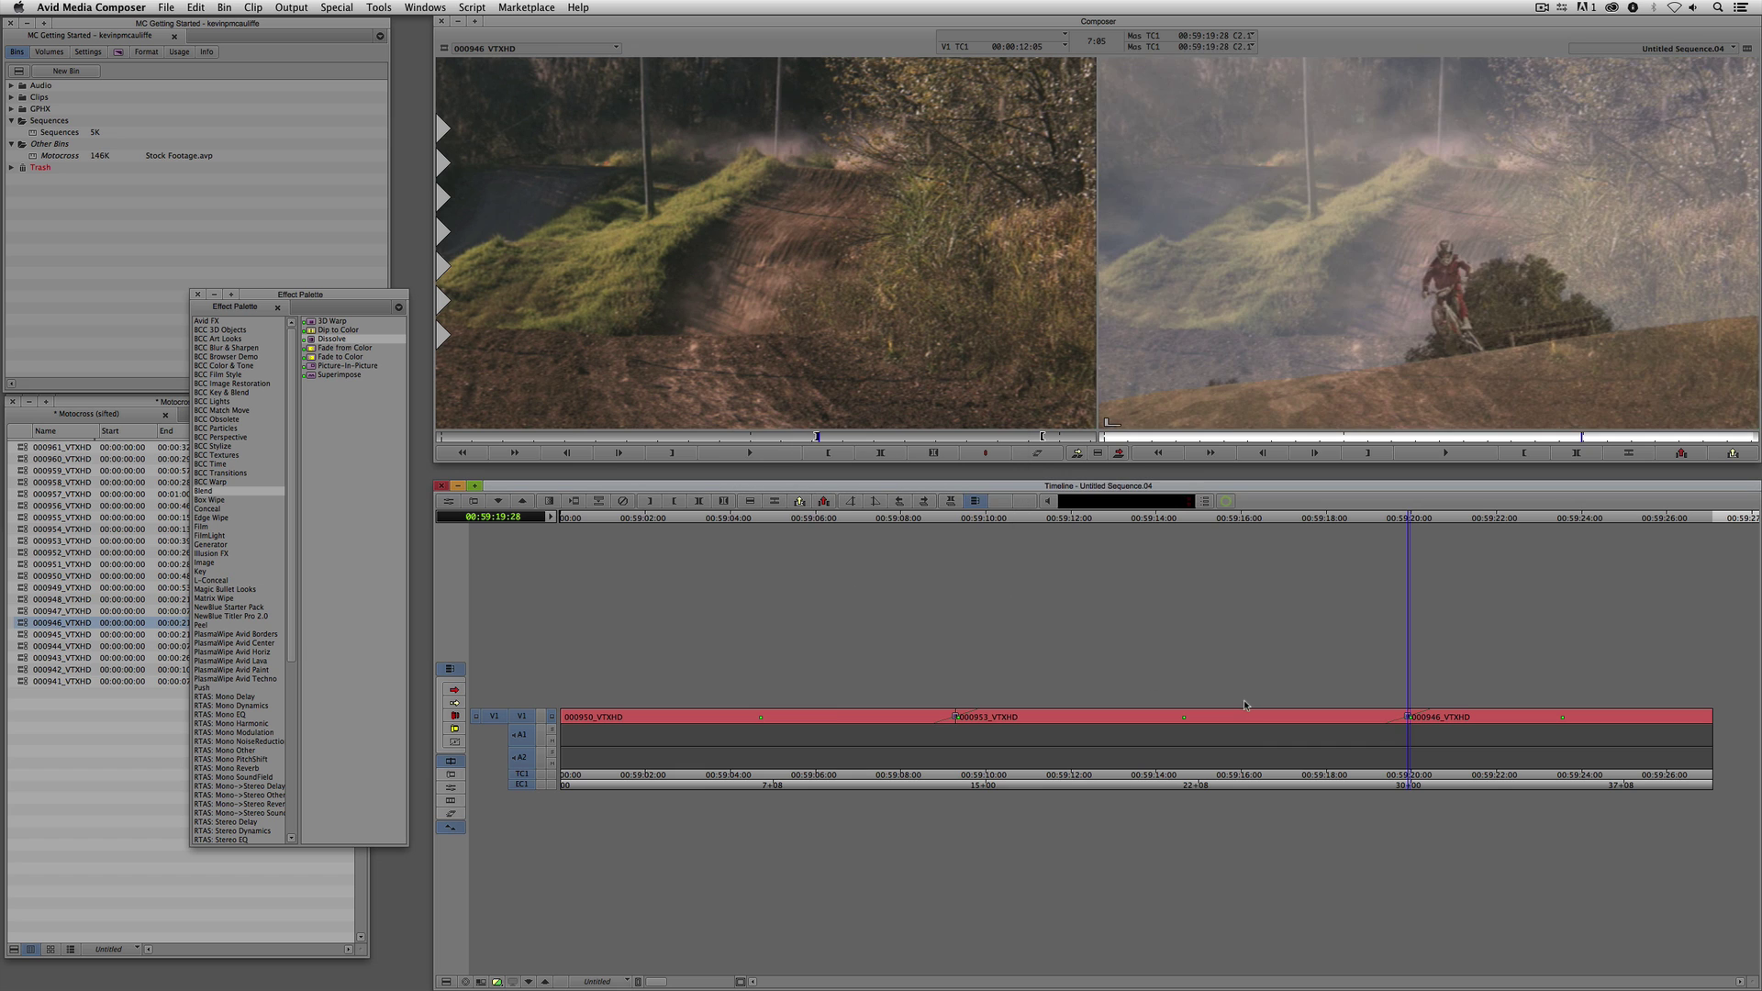
# - Play the sequence past the second cut and remove the Dissolve effects from both cuts
pyautogui.press('space')
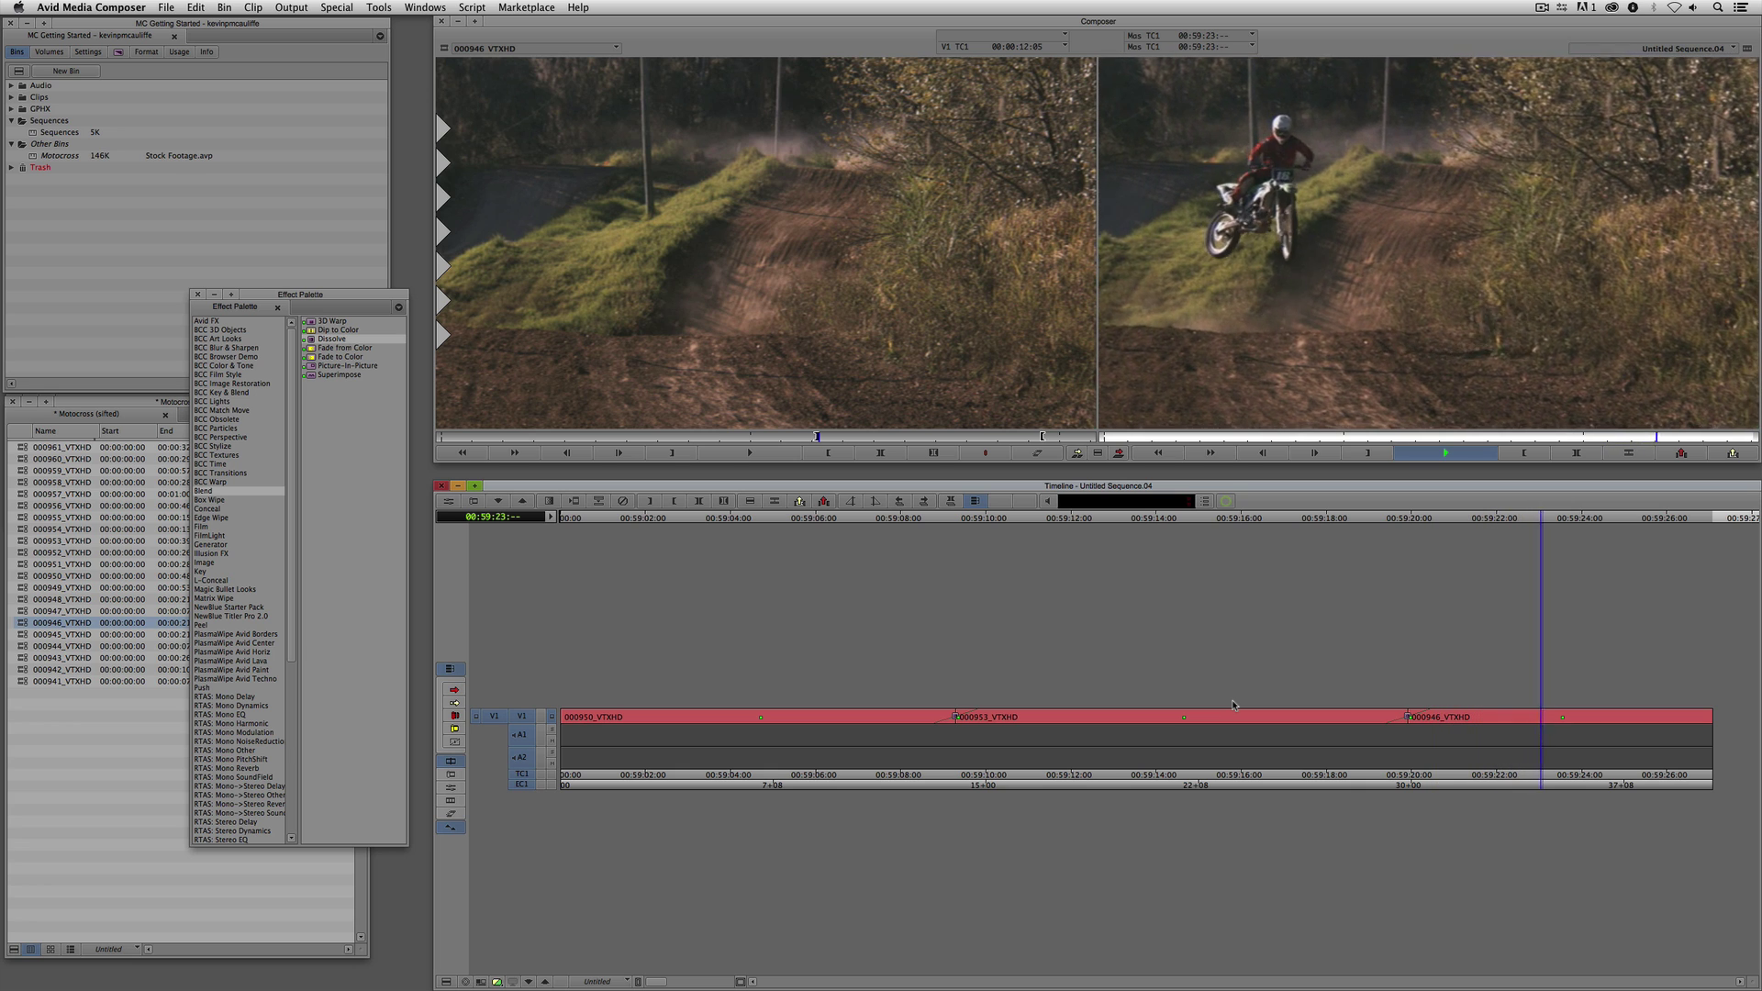
pyautogui.press('space')
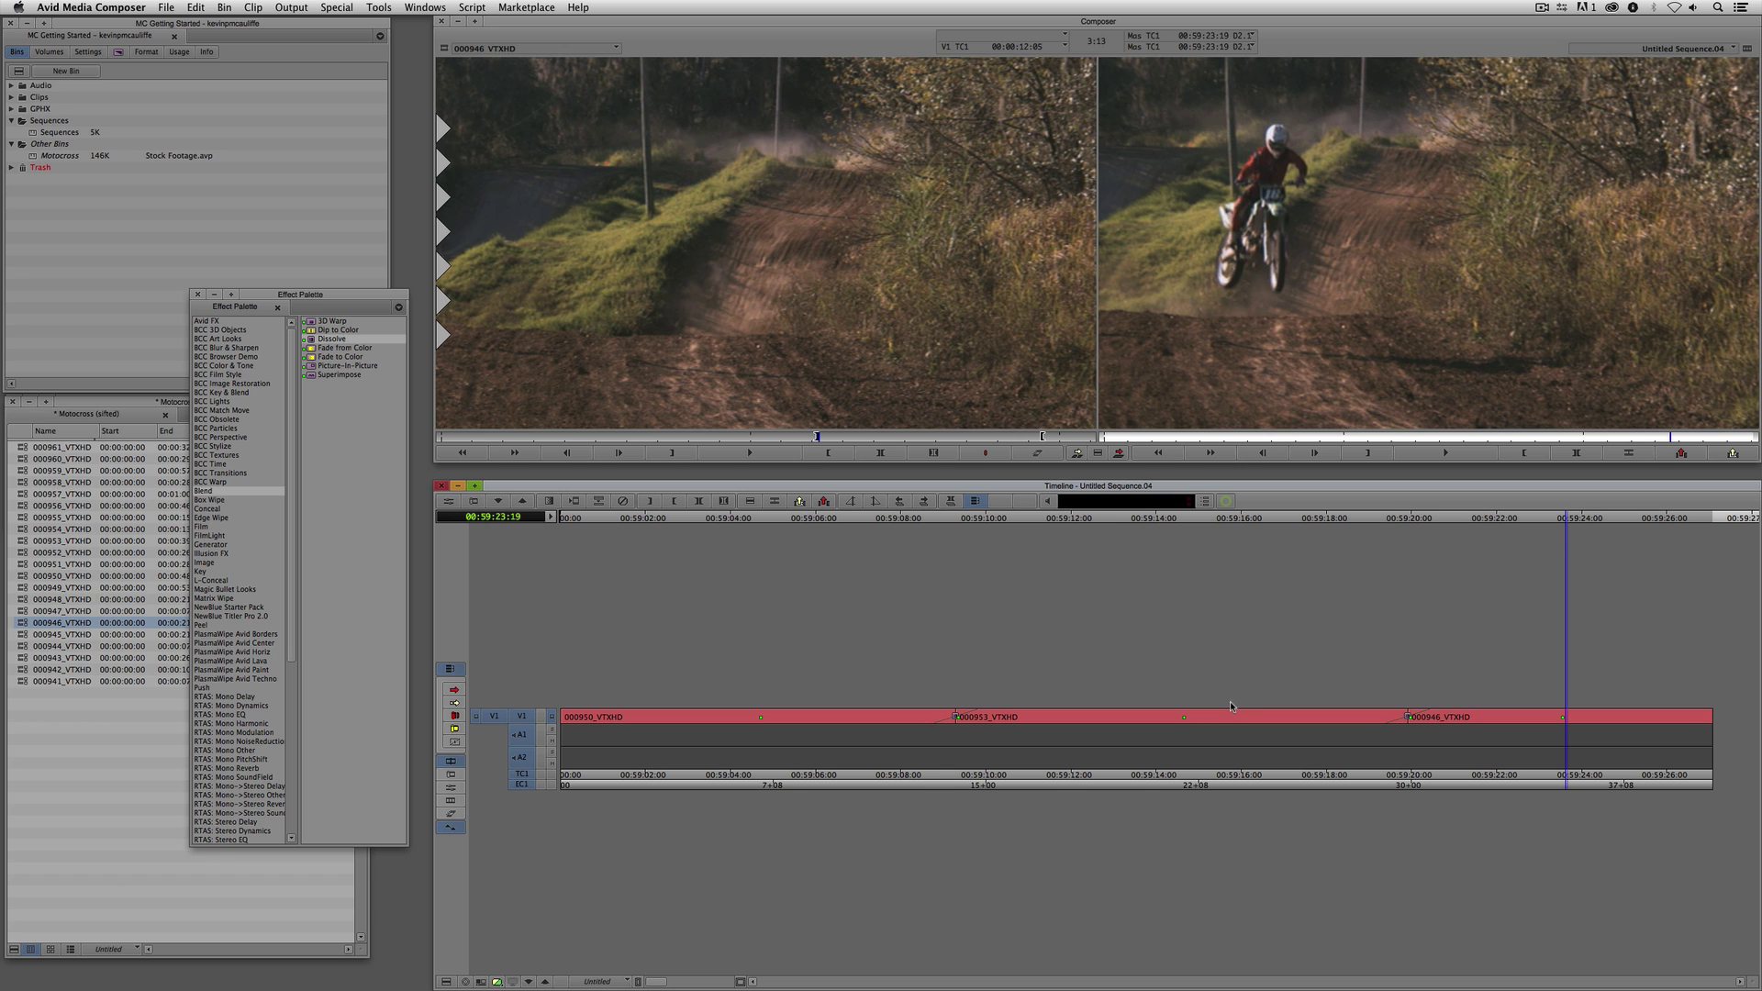
pyautogui.click(956, 723)
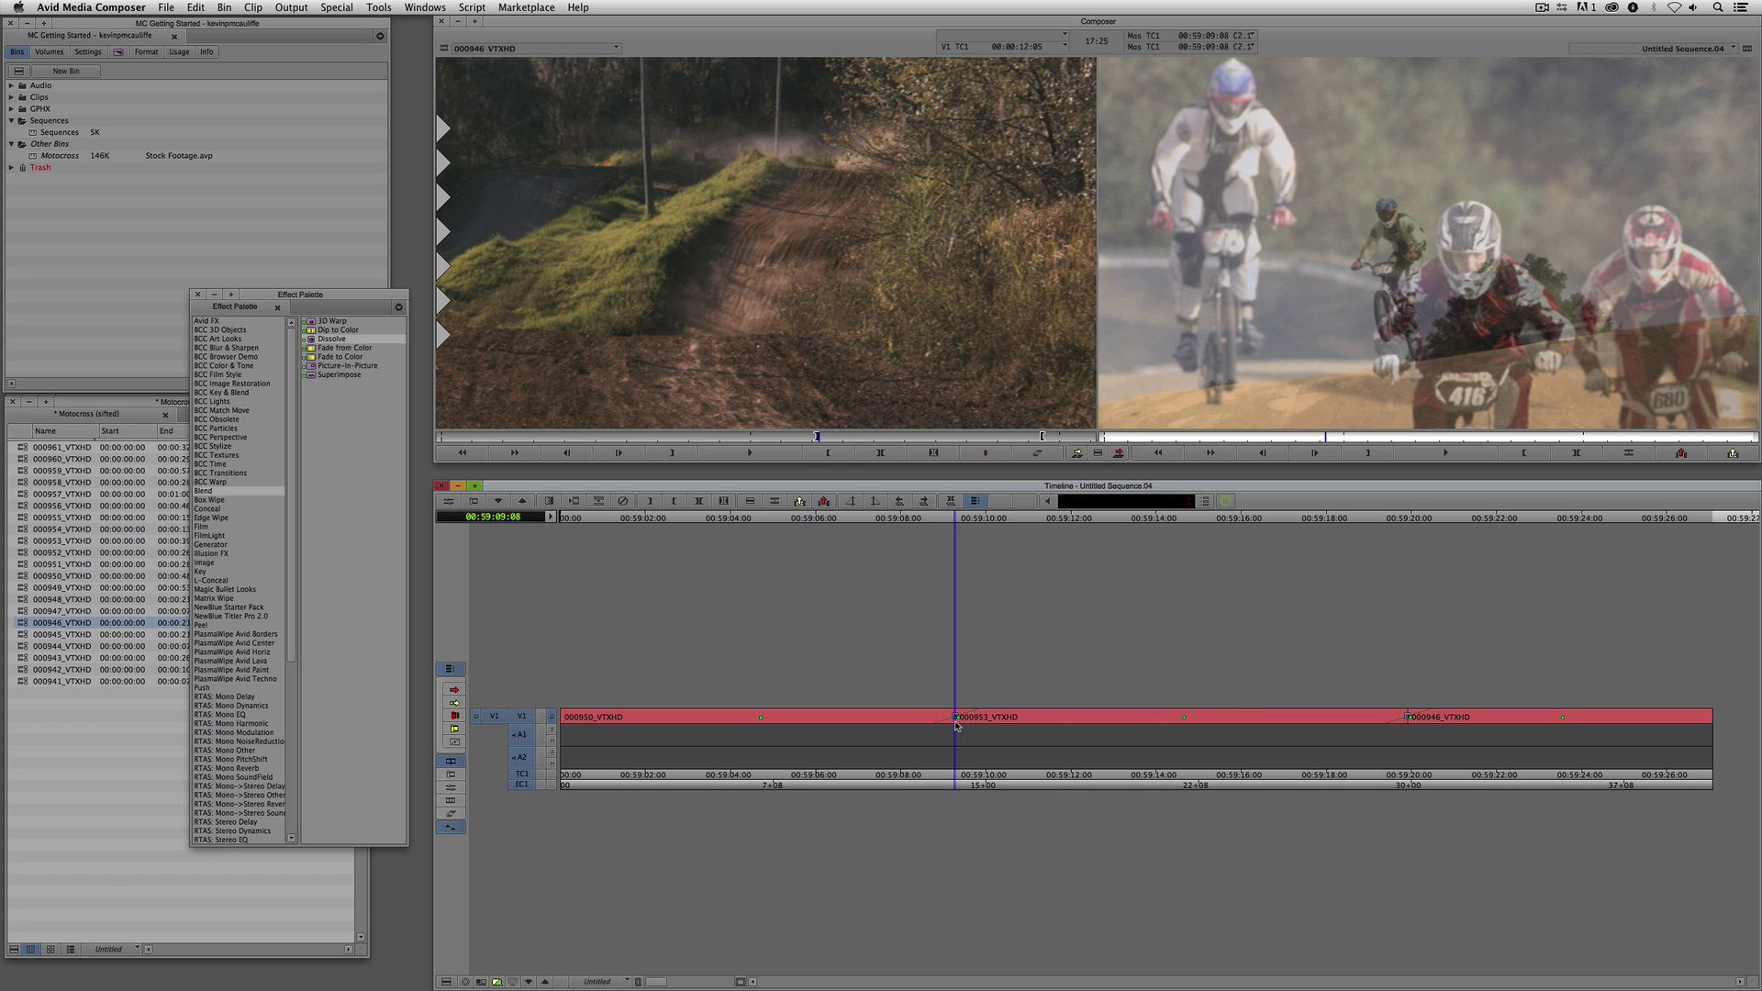
pyautogui.moveTo(955, 725); pyautogui.dragTo(1401, 730)
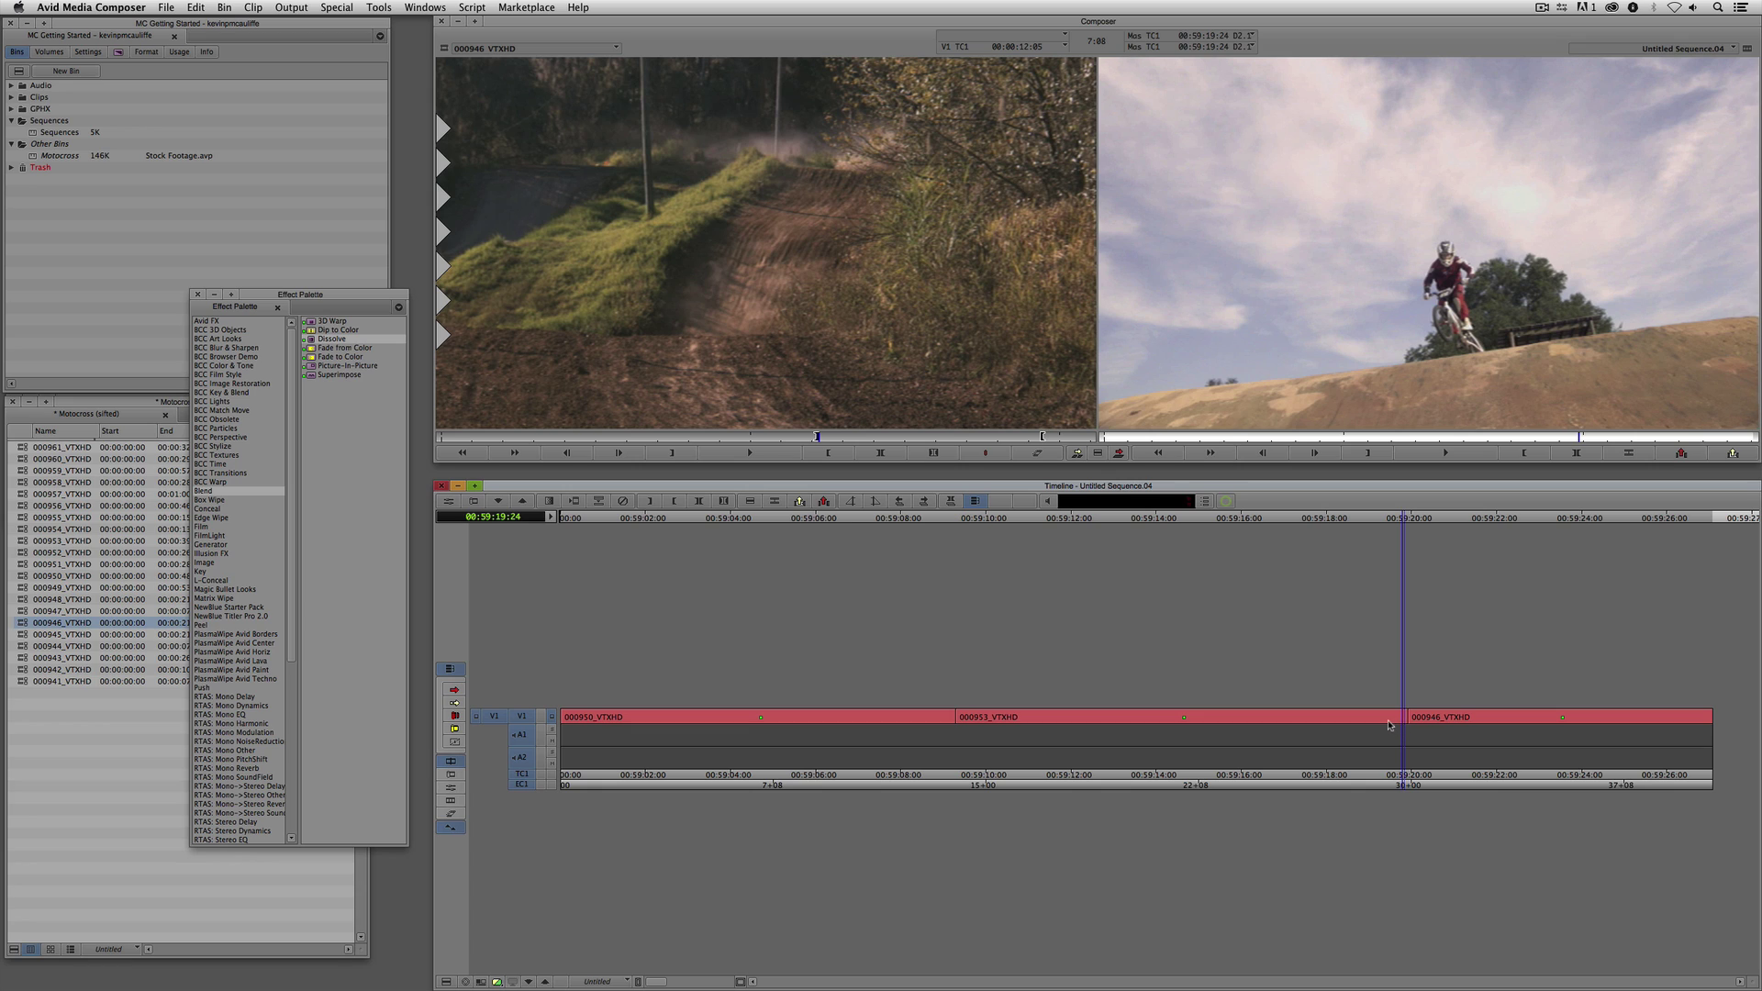
# - Mark an In-to-Out range in the sequence from 00:59:08:13 to 00:59:21:03, spanning both cuts
pyautogui.click(920, 722)
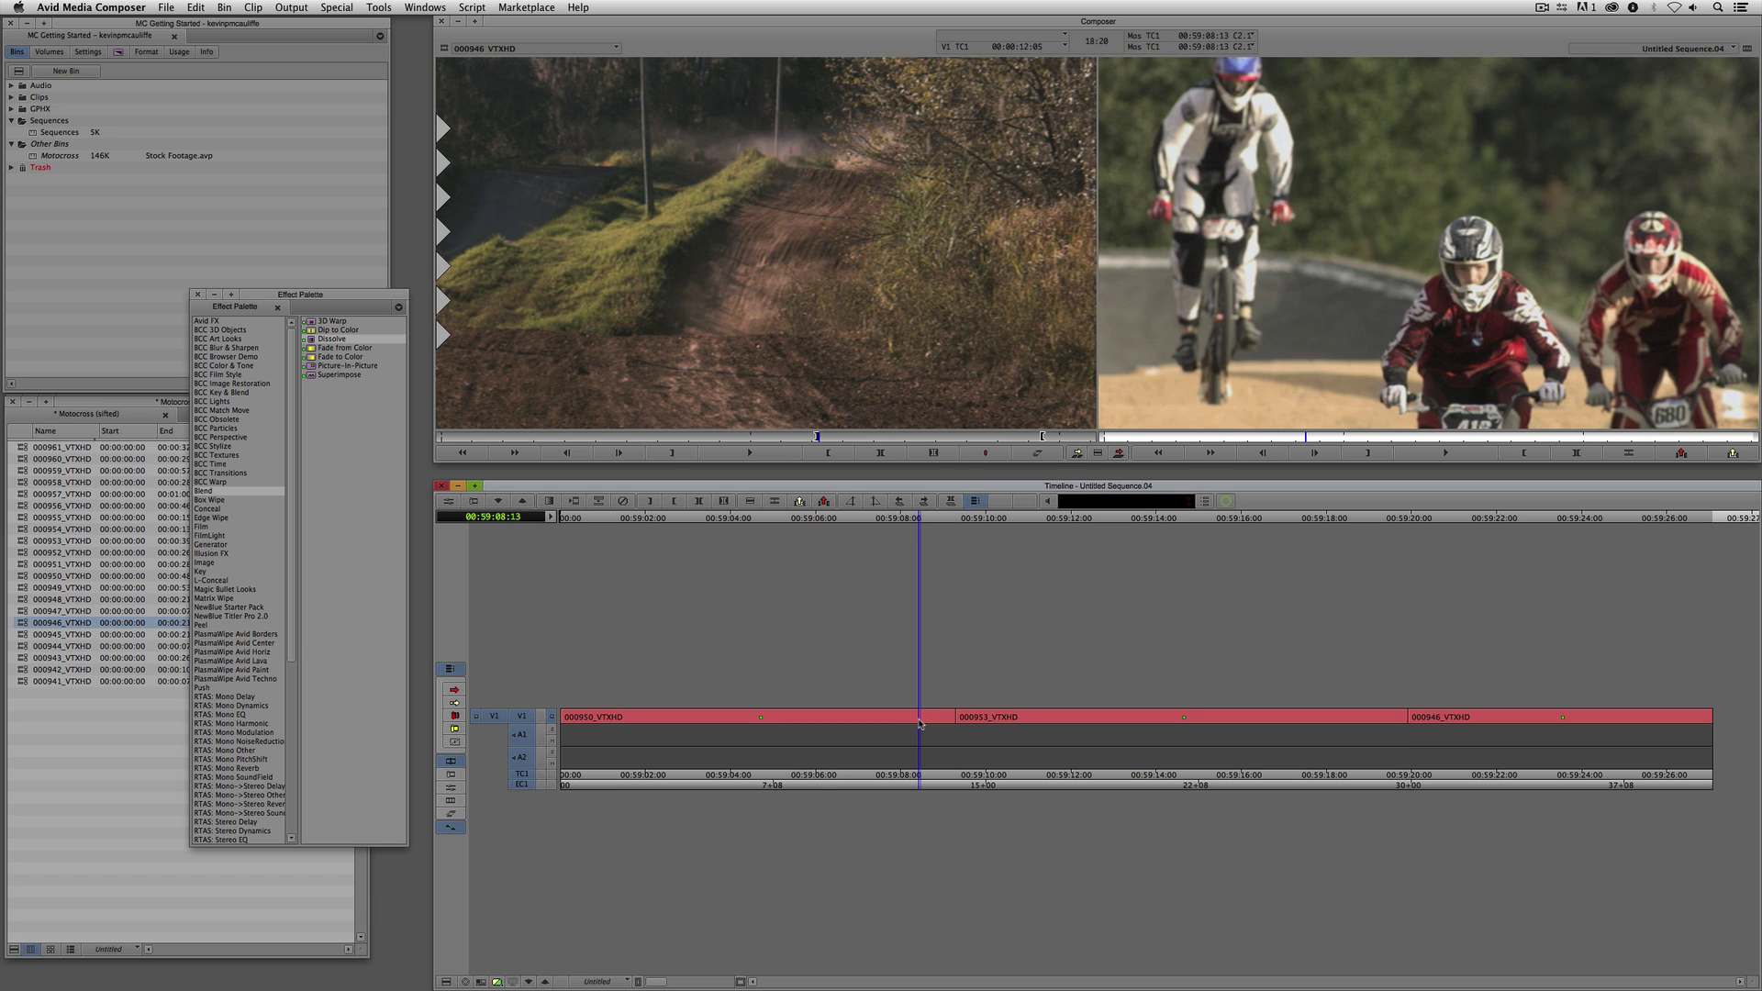
pyautogui.press('i')
pyautogui.moveTo(920, 730); pyautogui.dragTo(1459, 746)
pyautogui.press('o')
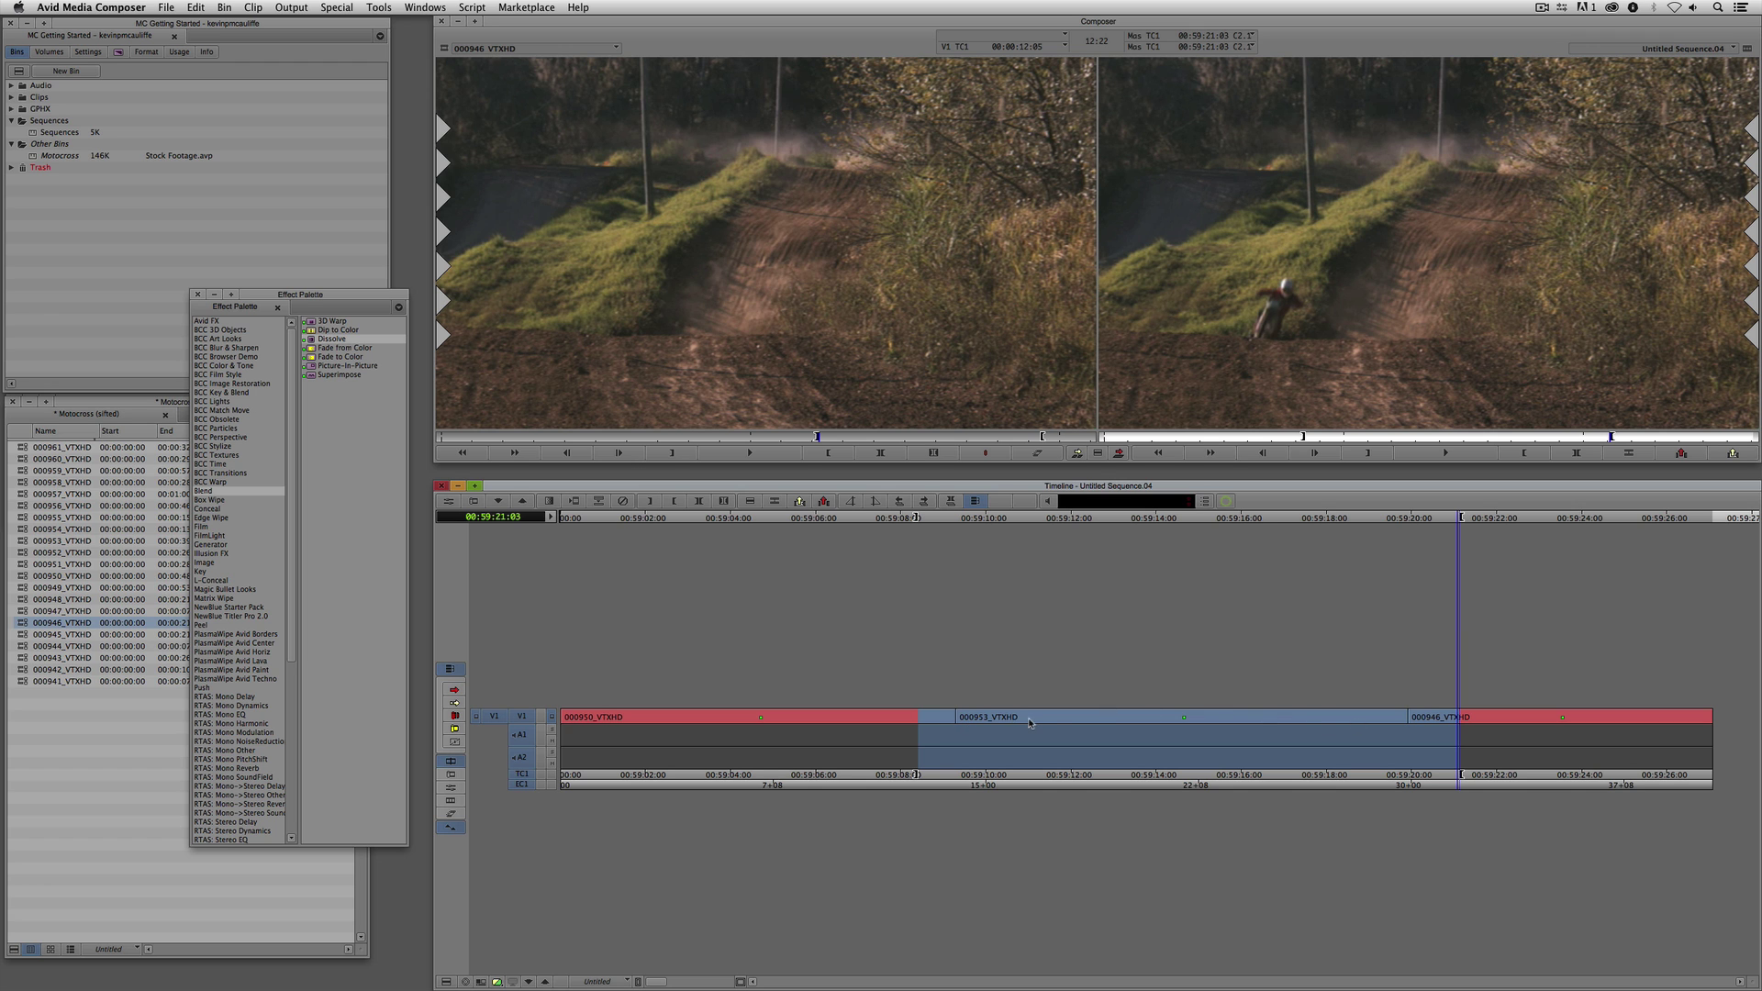
# - Add 24-frame Dissolves centered on the cuts to all transitions in the marked range with Quick Transition, and park at the range's start
pyautogui.click(1413, 723)
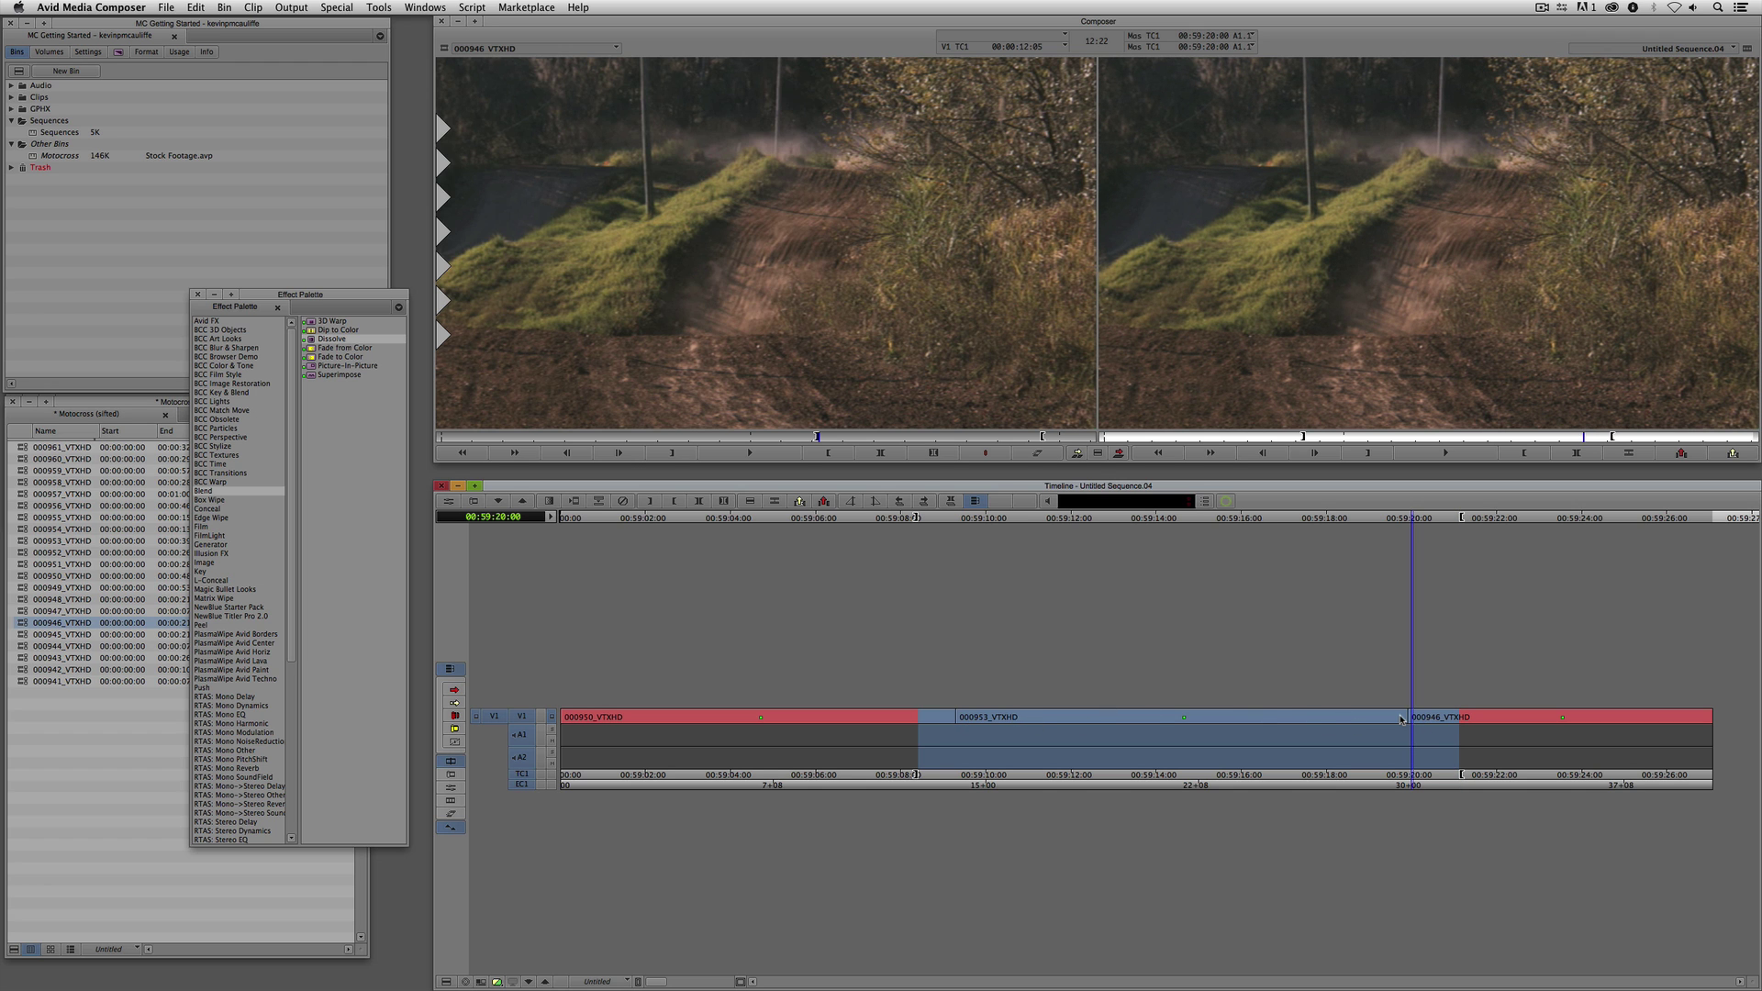
pyautogui.press('\\')
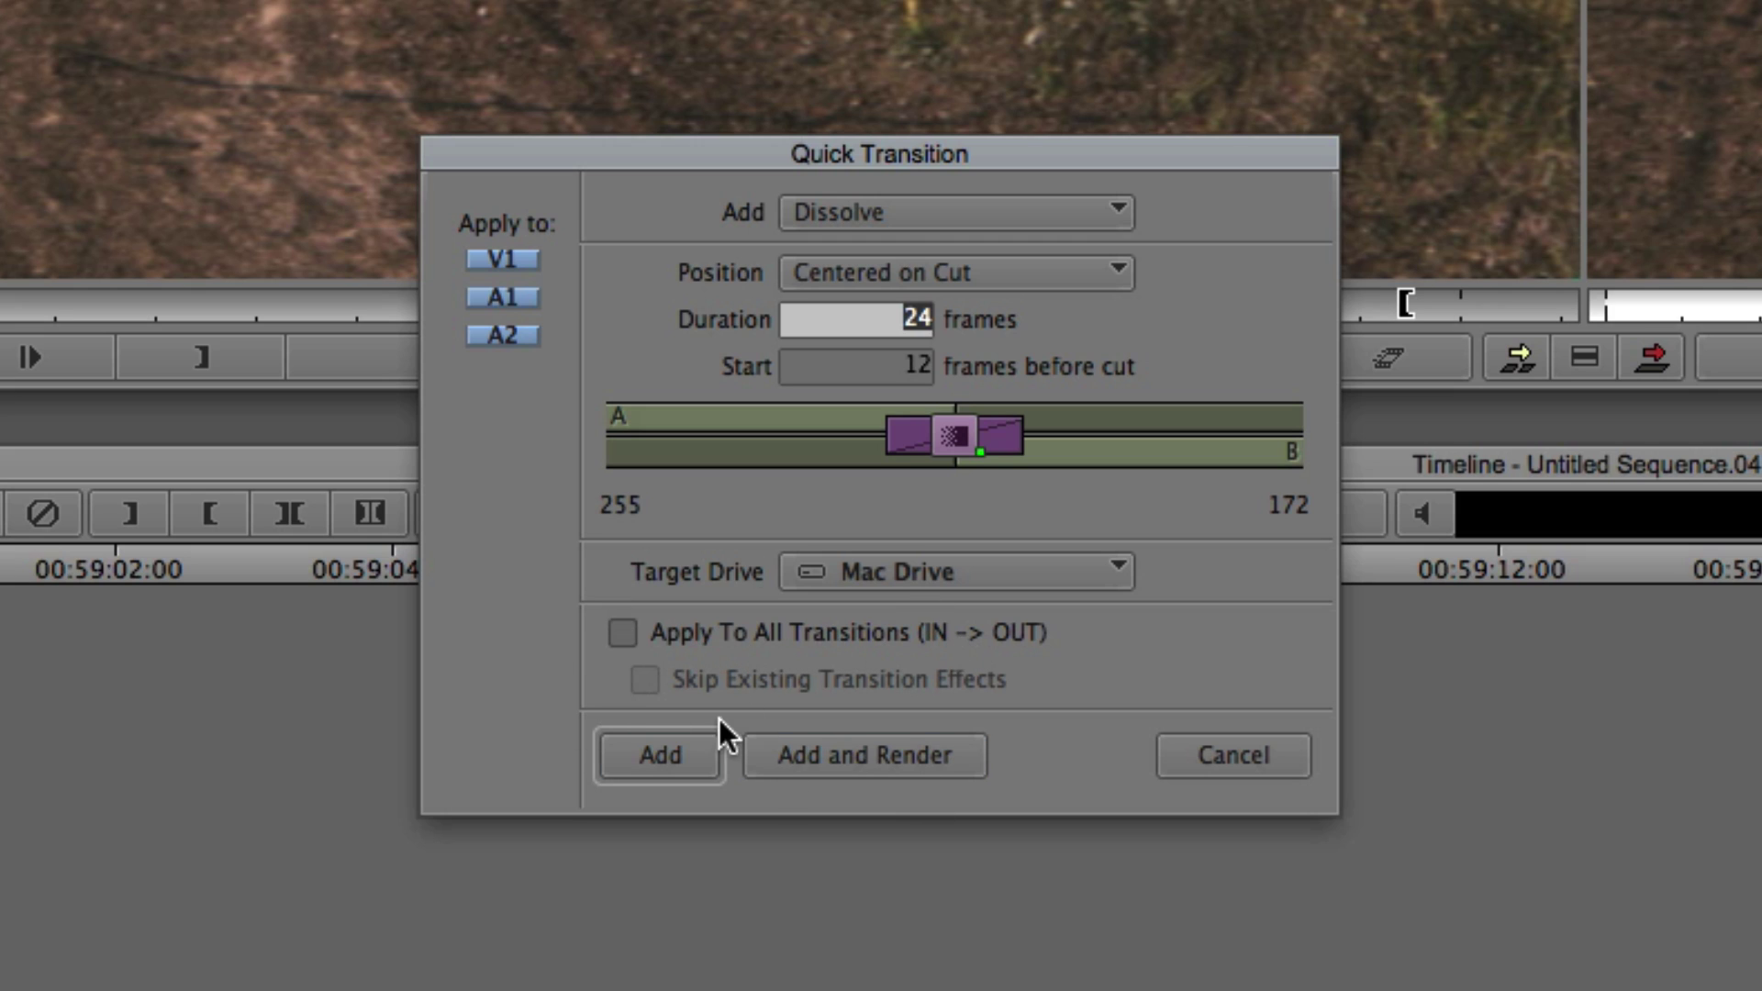
pyautogui.click(664, 633)
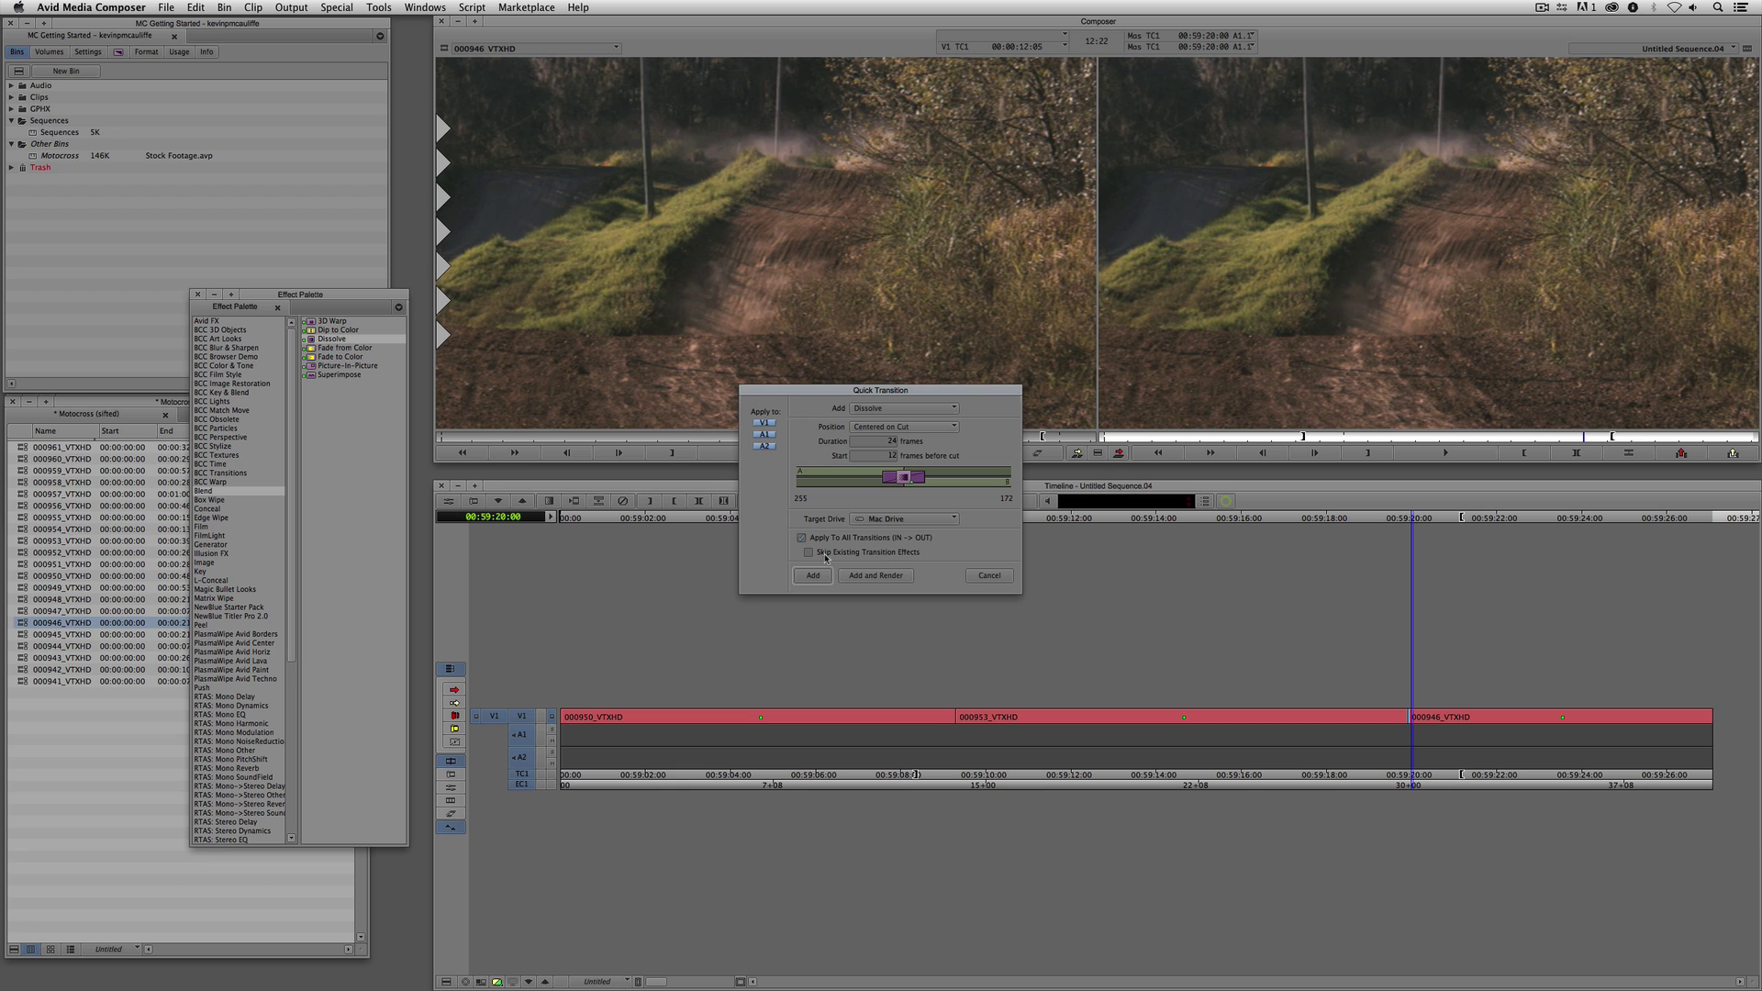
pyautogui.click(818, 579)
pyautogui.moveTo(933, 702); pyautogui.dragTo(927, 743)
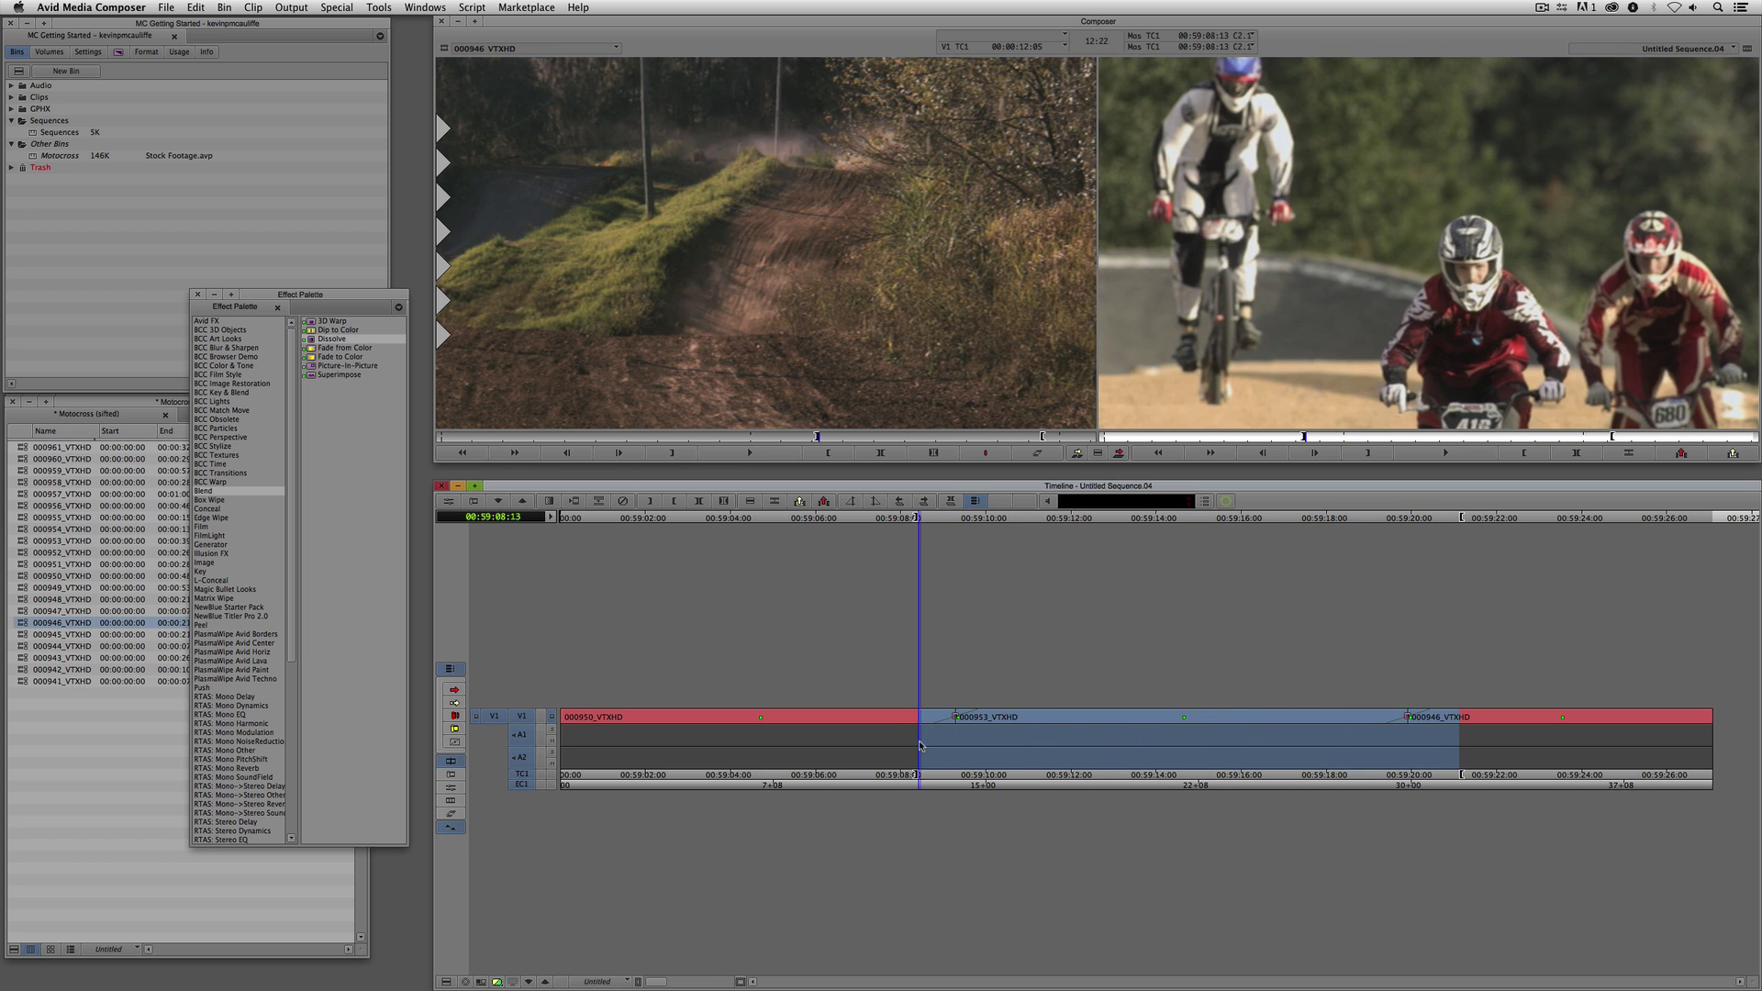
# - Close the Effect Palette and delete Untitled Sequence.04 from the Sequences bin
pyautogui.click(198, 295)
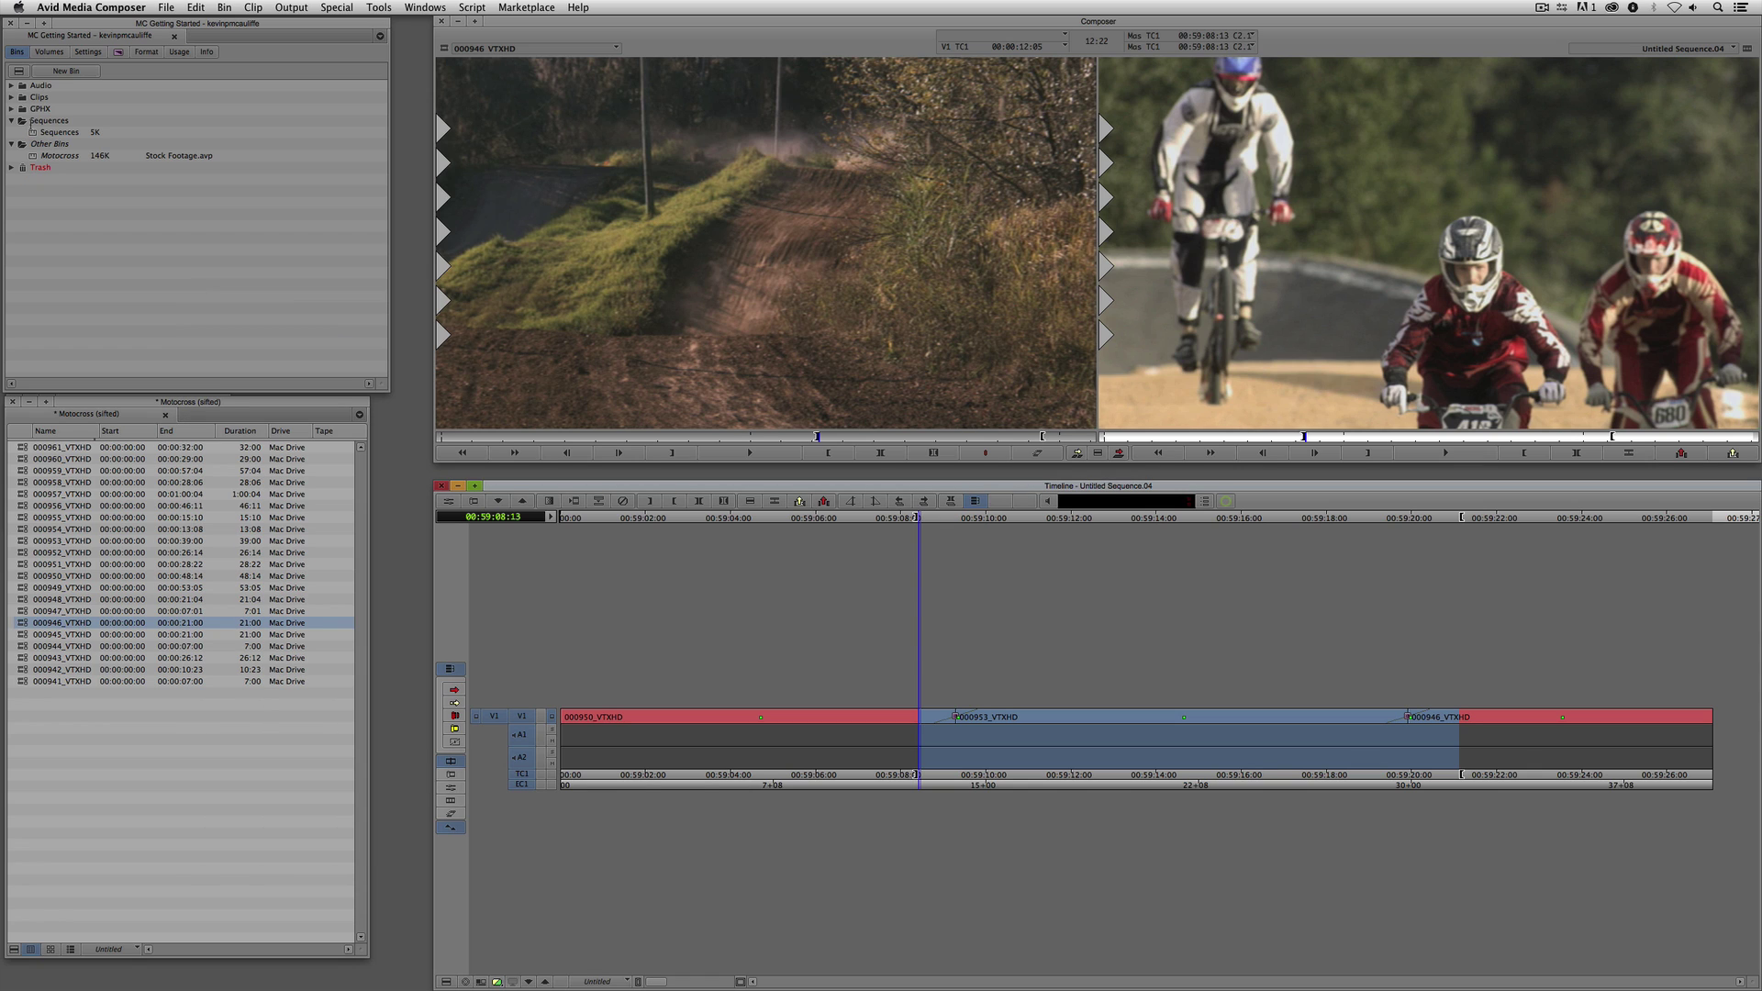
pyautogui.doubleClick(34, 133)
pyautogui.click(44, 449)
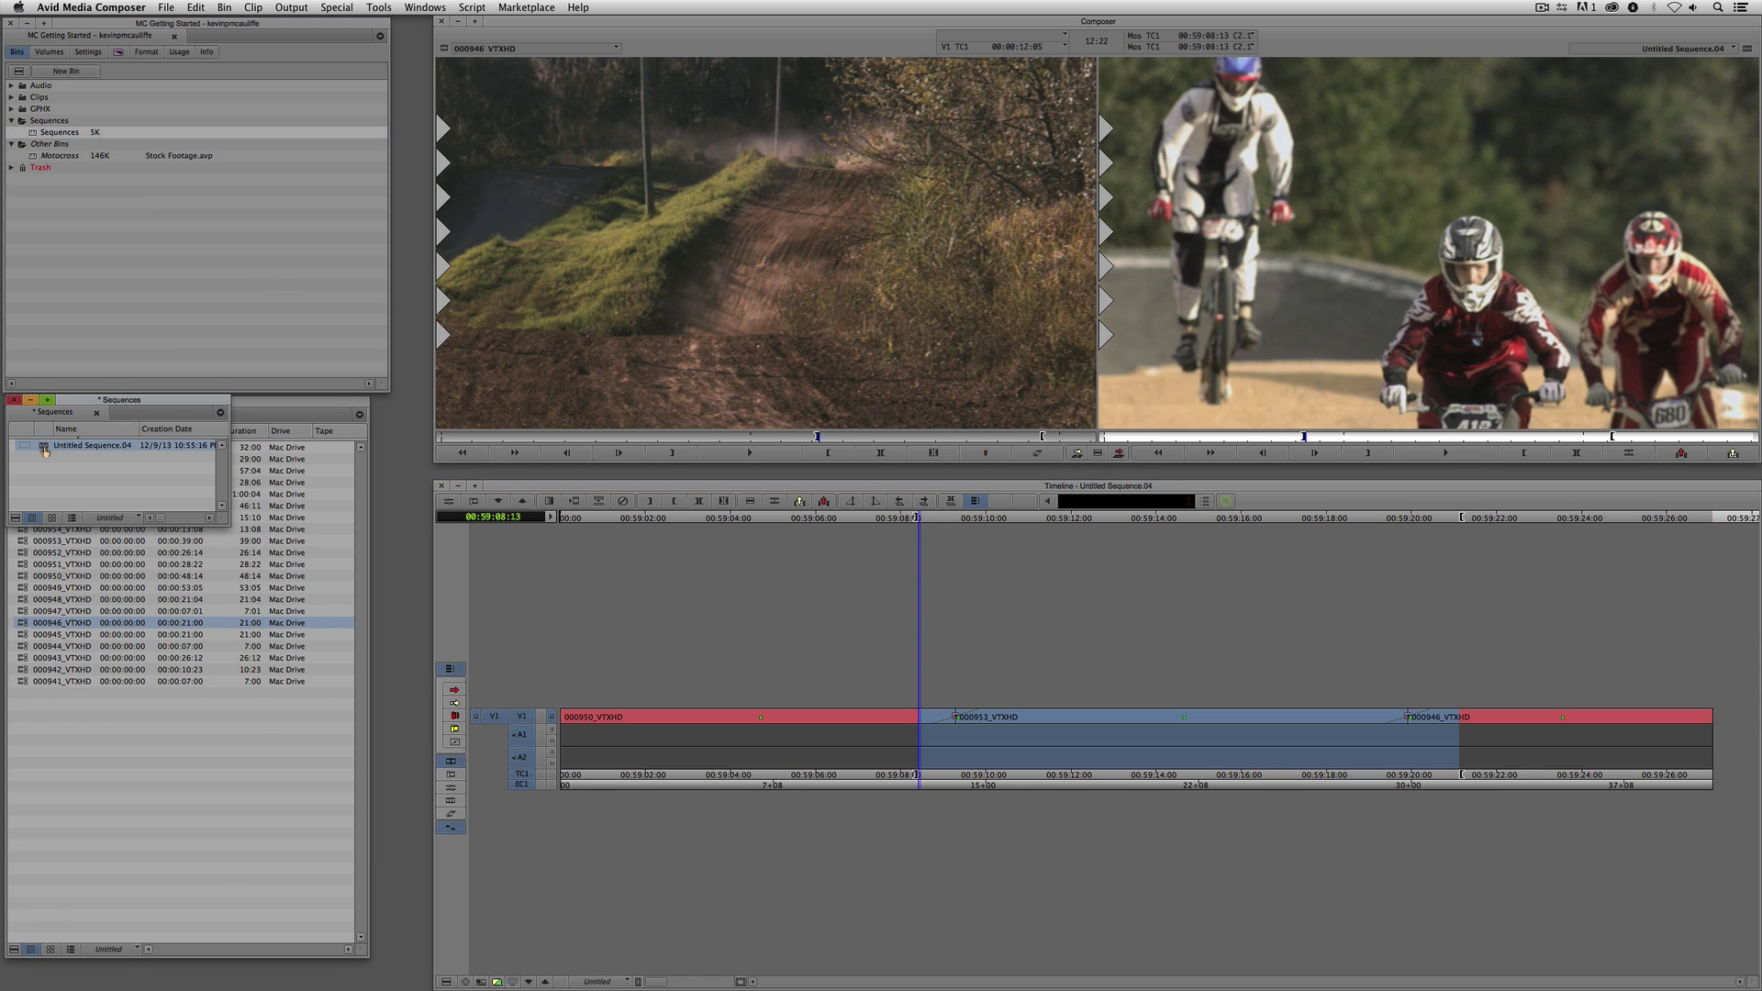
pyautogui.press('Delete')
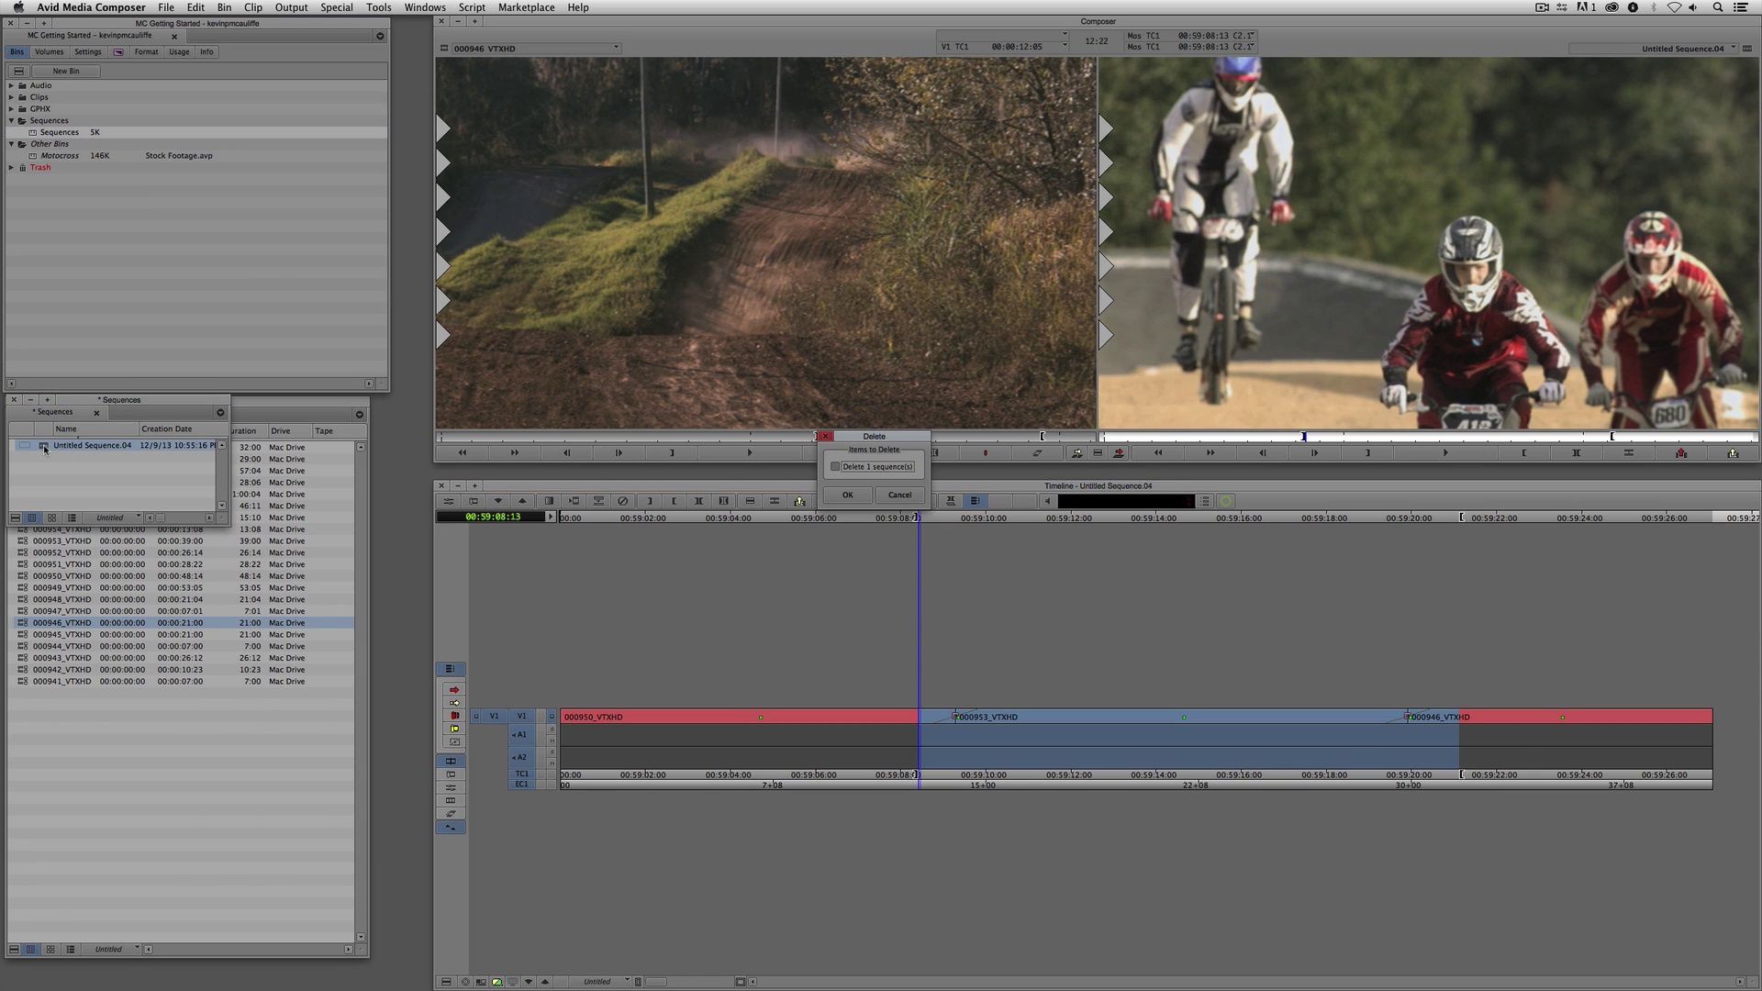
pyautogui.click(836, 467)
pyautogui.click(848, 495)
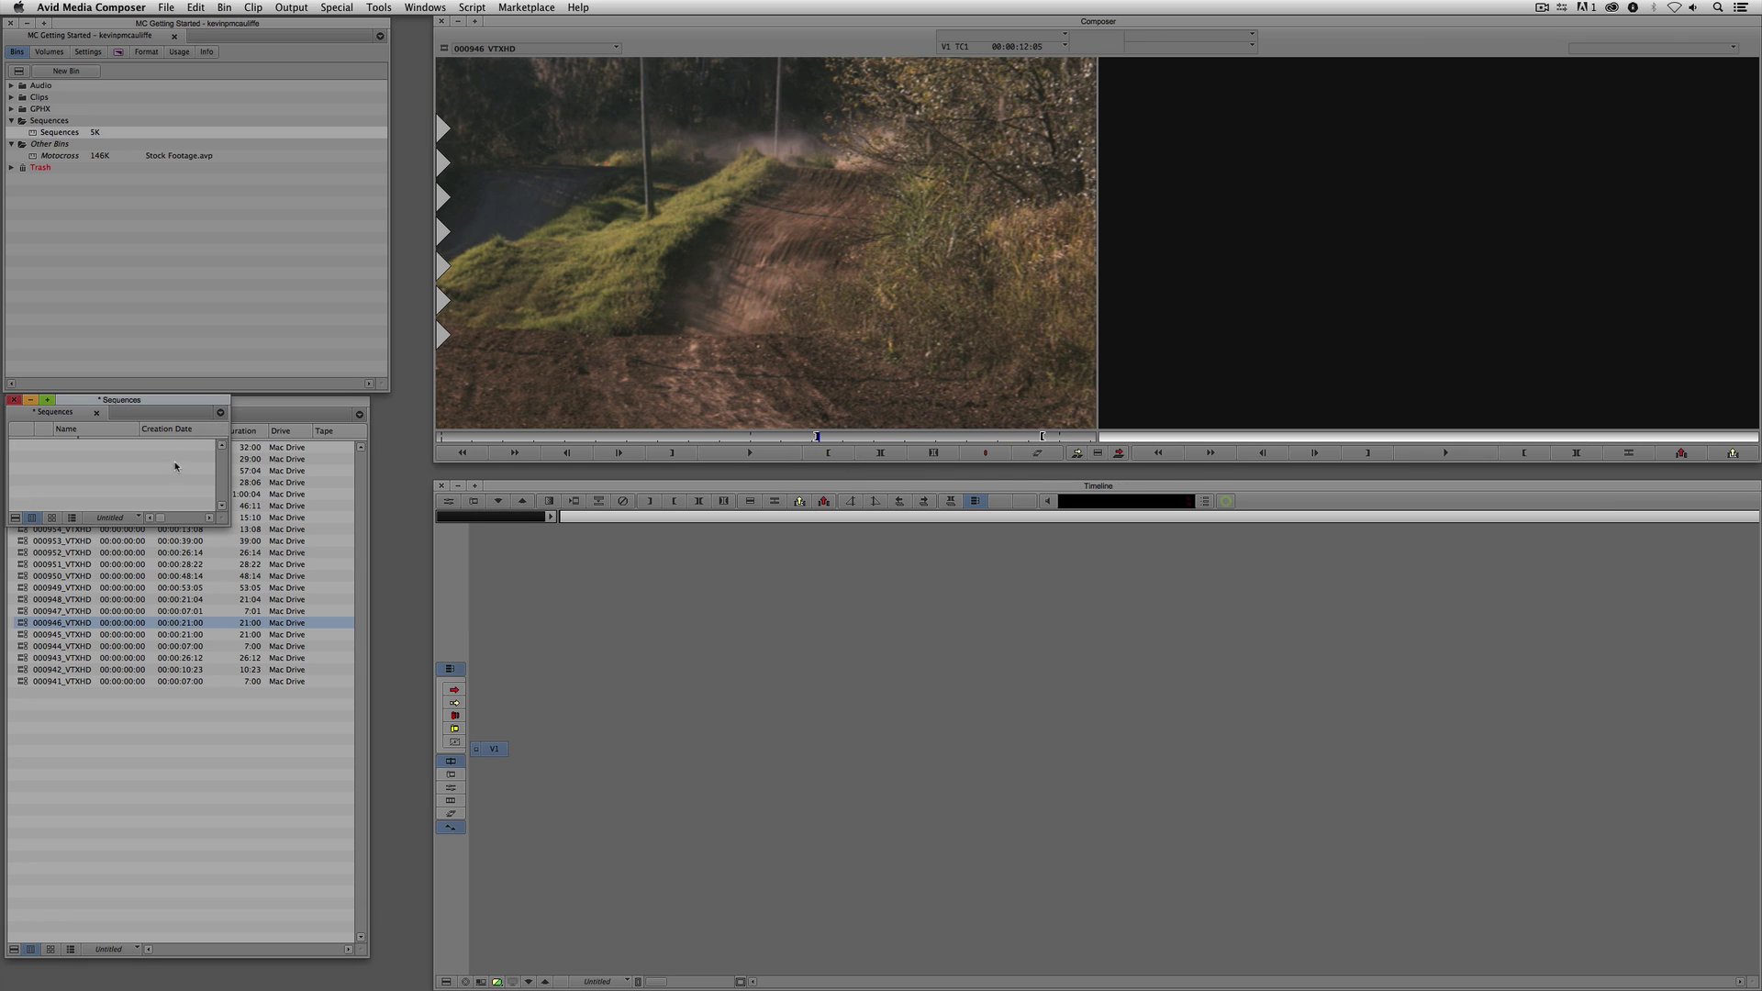
# - Mark new In and Out points about 13:08 apart on clip 000946_VTXHD and splice it into a new sequence in the Sequences bin
pyautogui.click(314, 406)
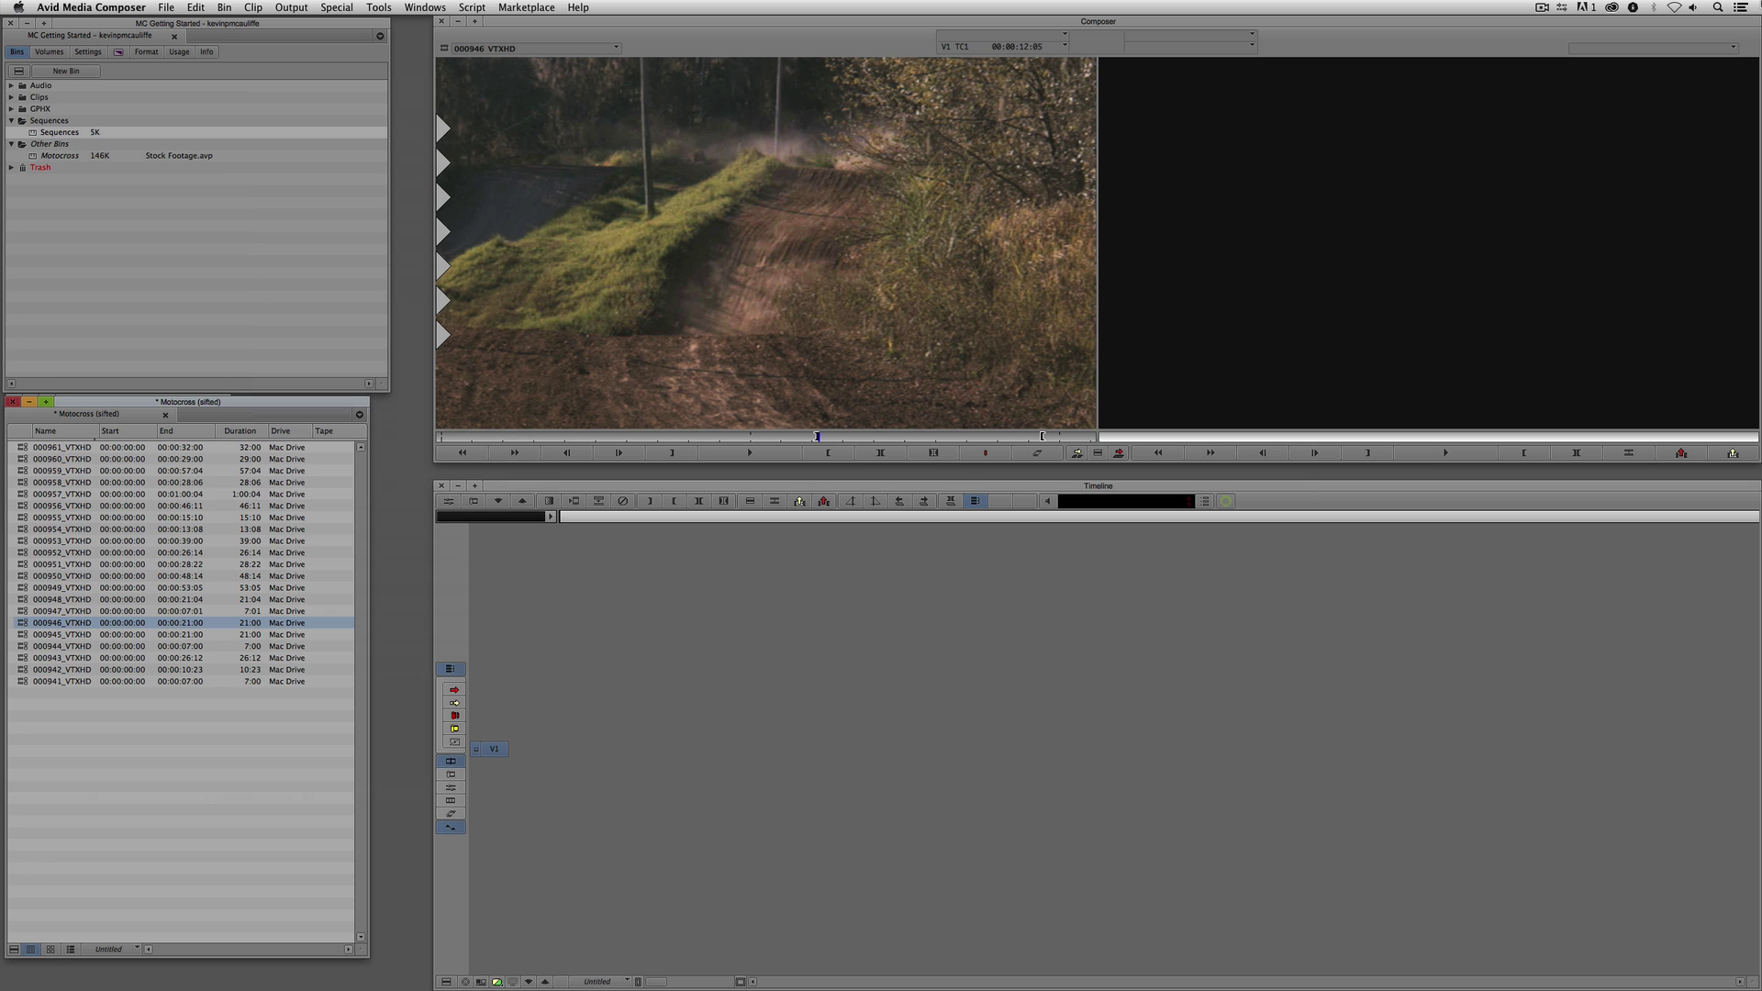
pyautogui.click(794, 291)
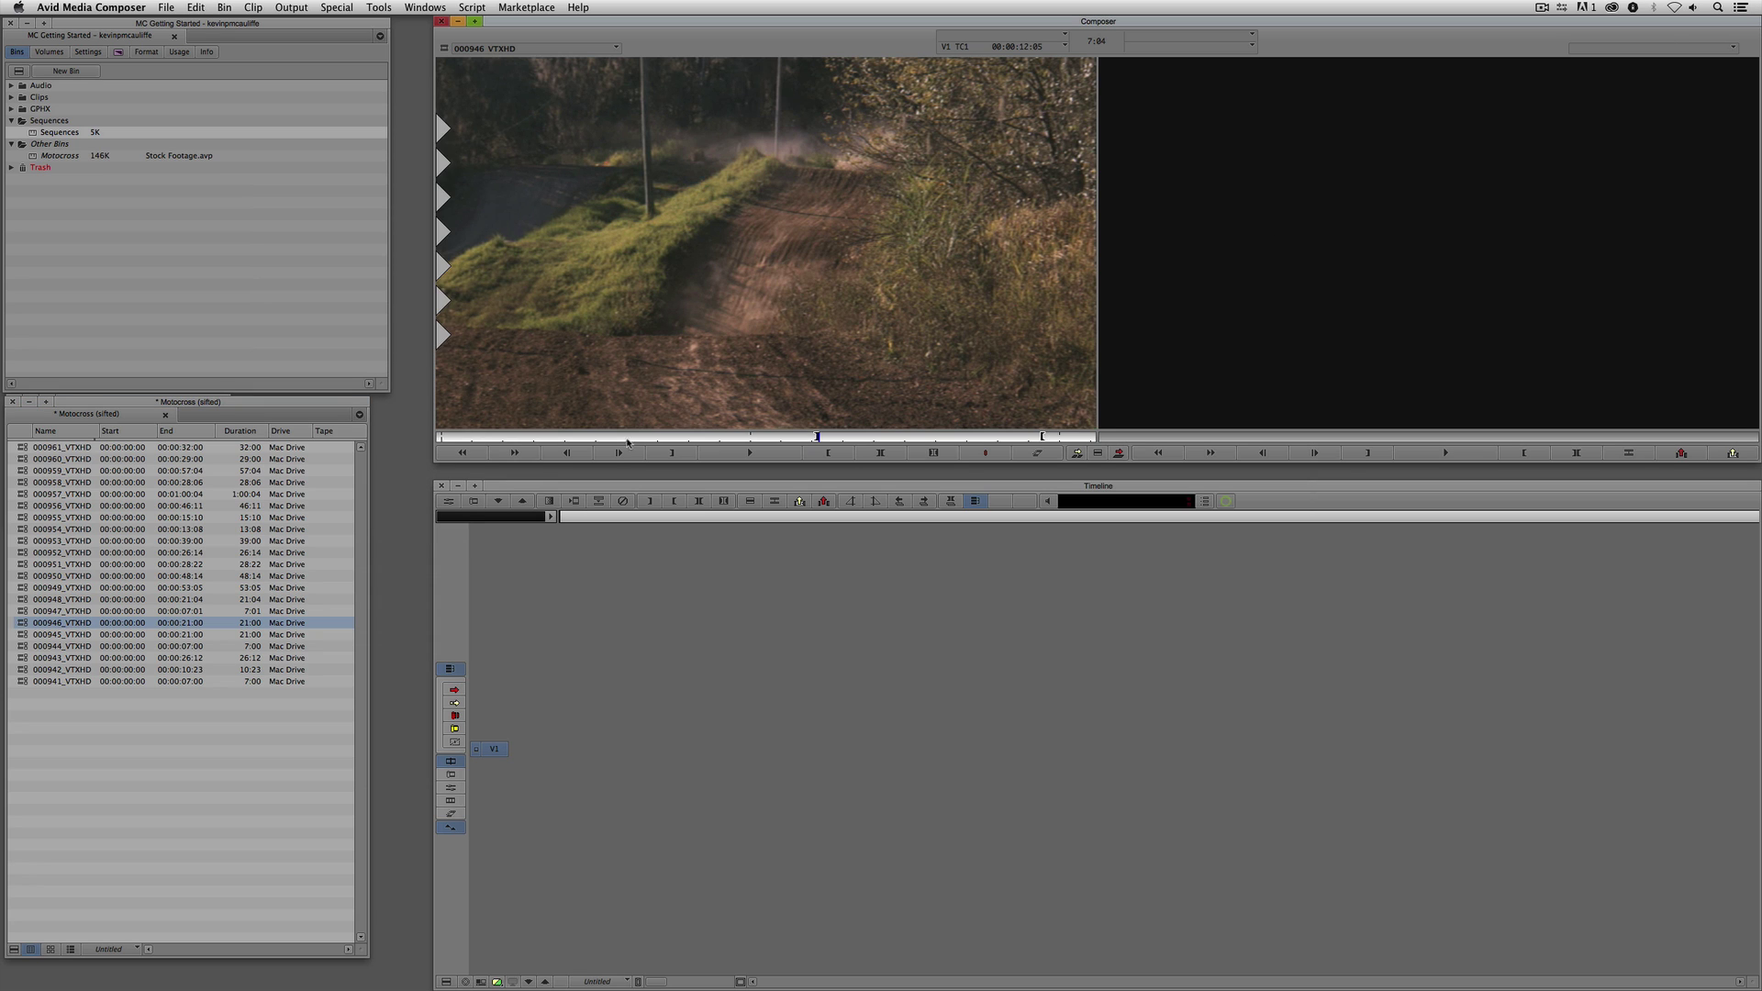
pyautogui.click(606, 437)
pyautogui.click(672, 452)
pyautogui.click(750, 453)
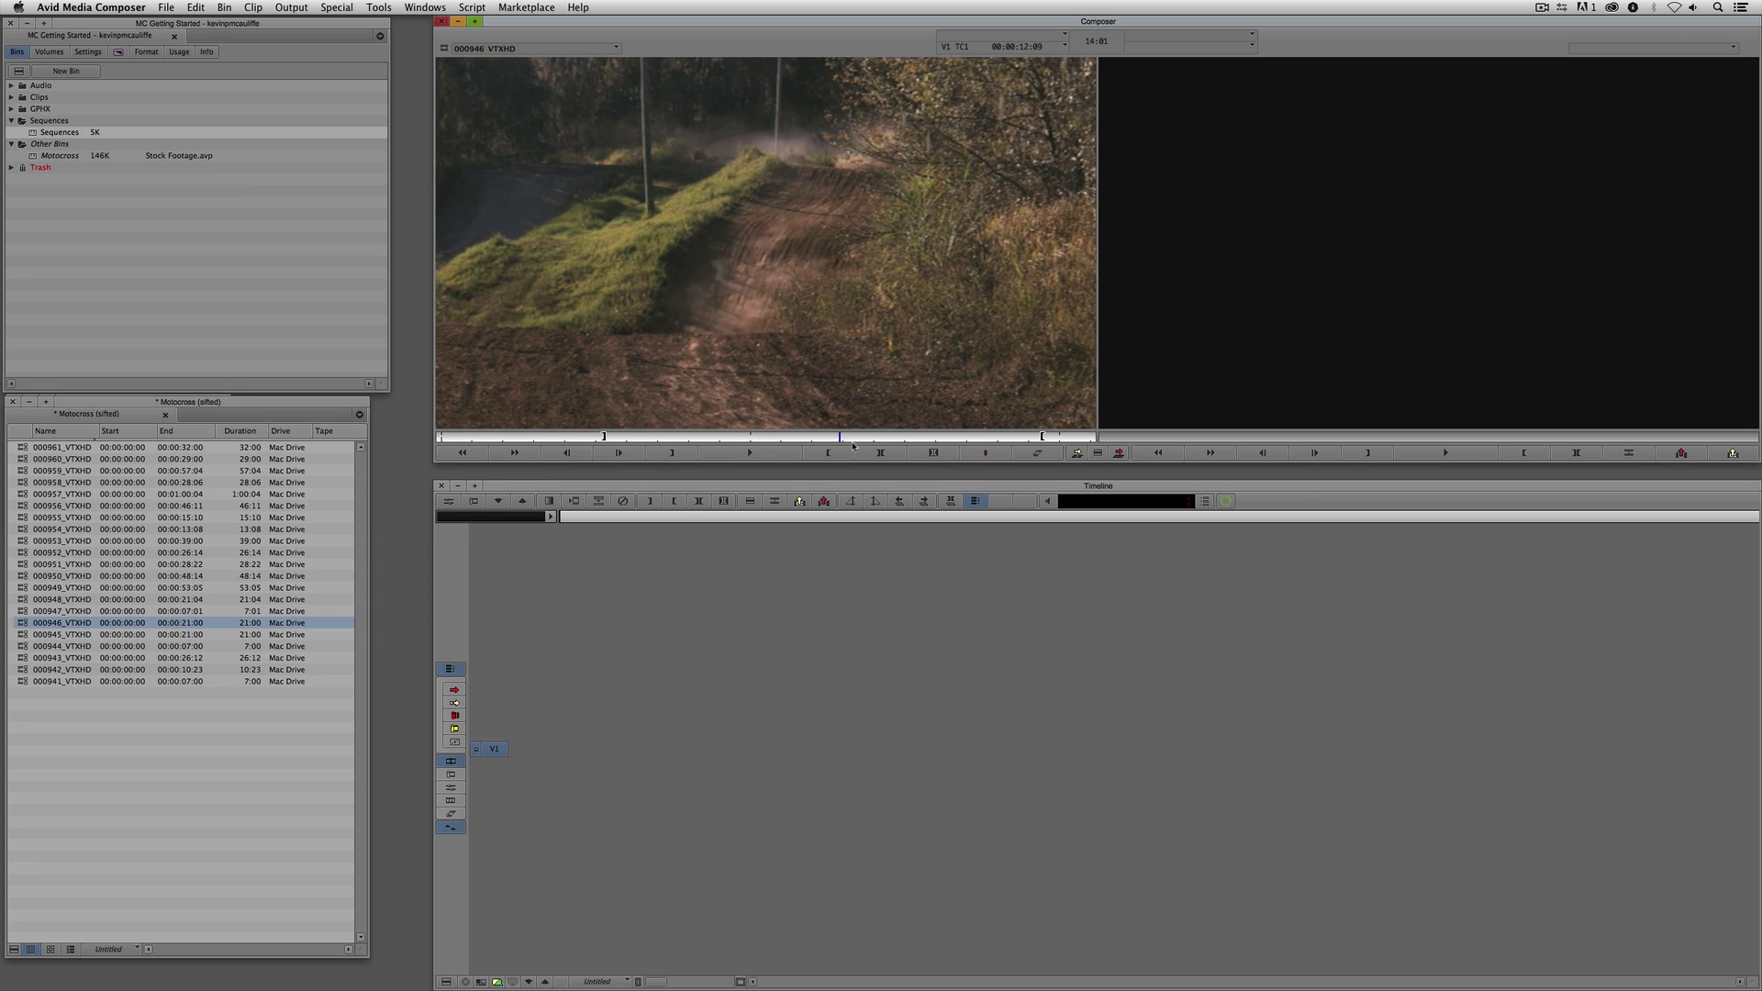
pyautogui.moveTo(913, 447); pyautogui.dragTo(1020, 442)
pyautogui.click(828, 453)
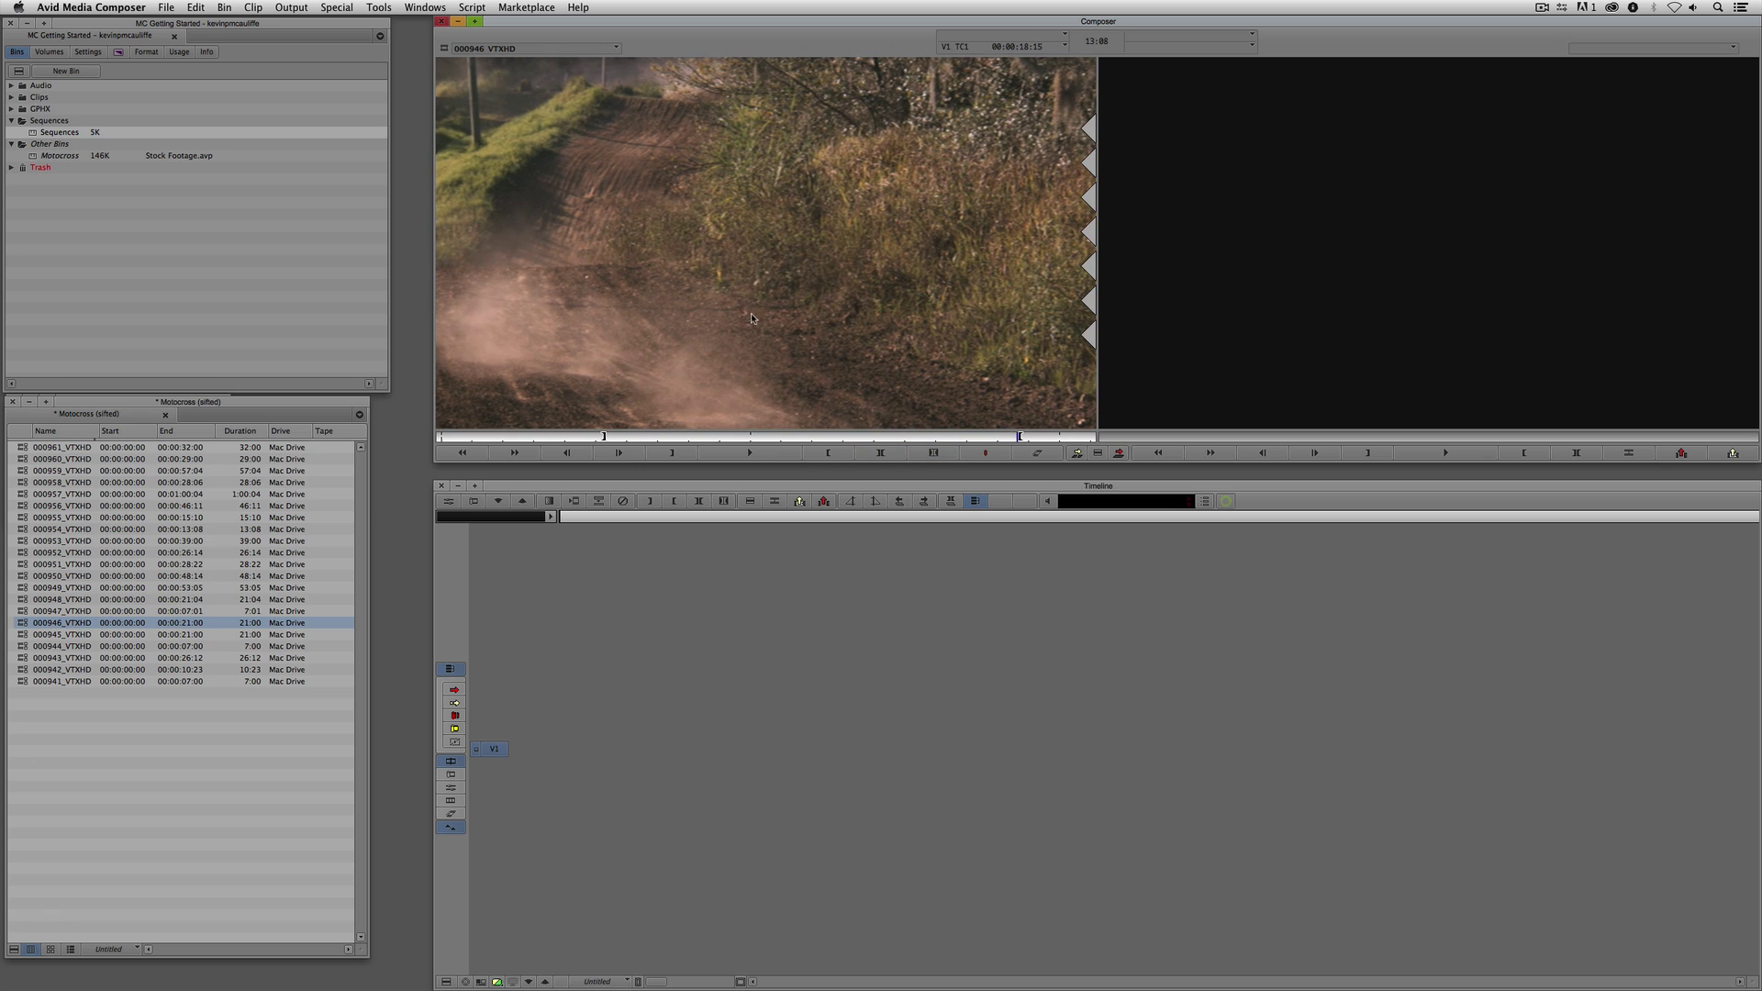
pyautogui.press('v')
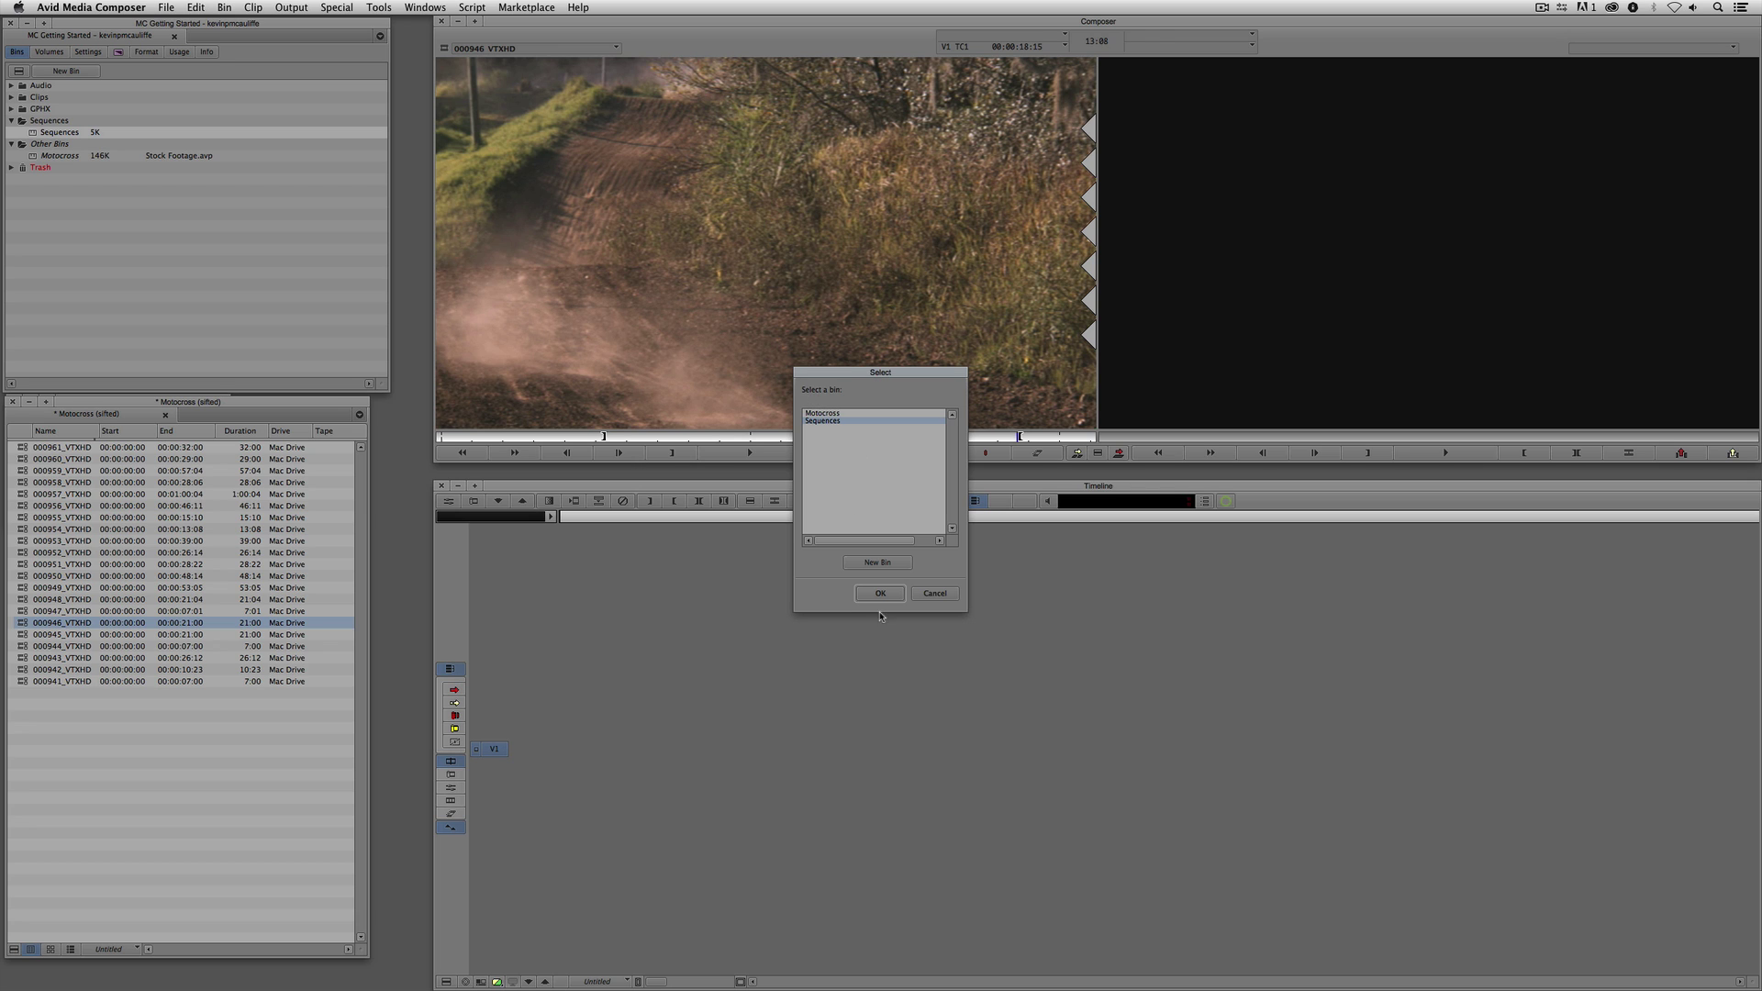
pyautogui.click(878, 592)
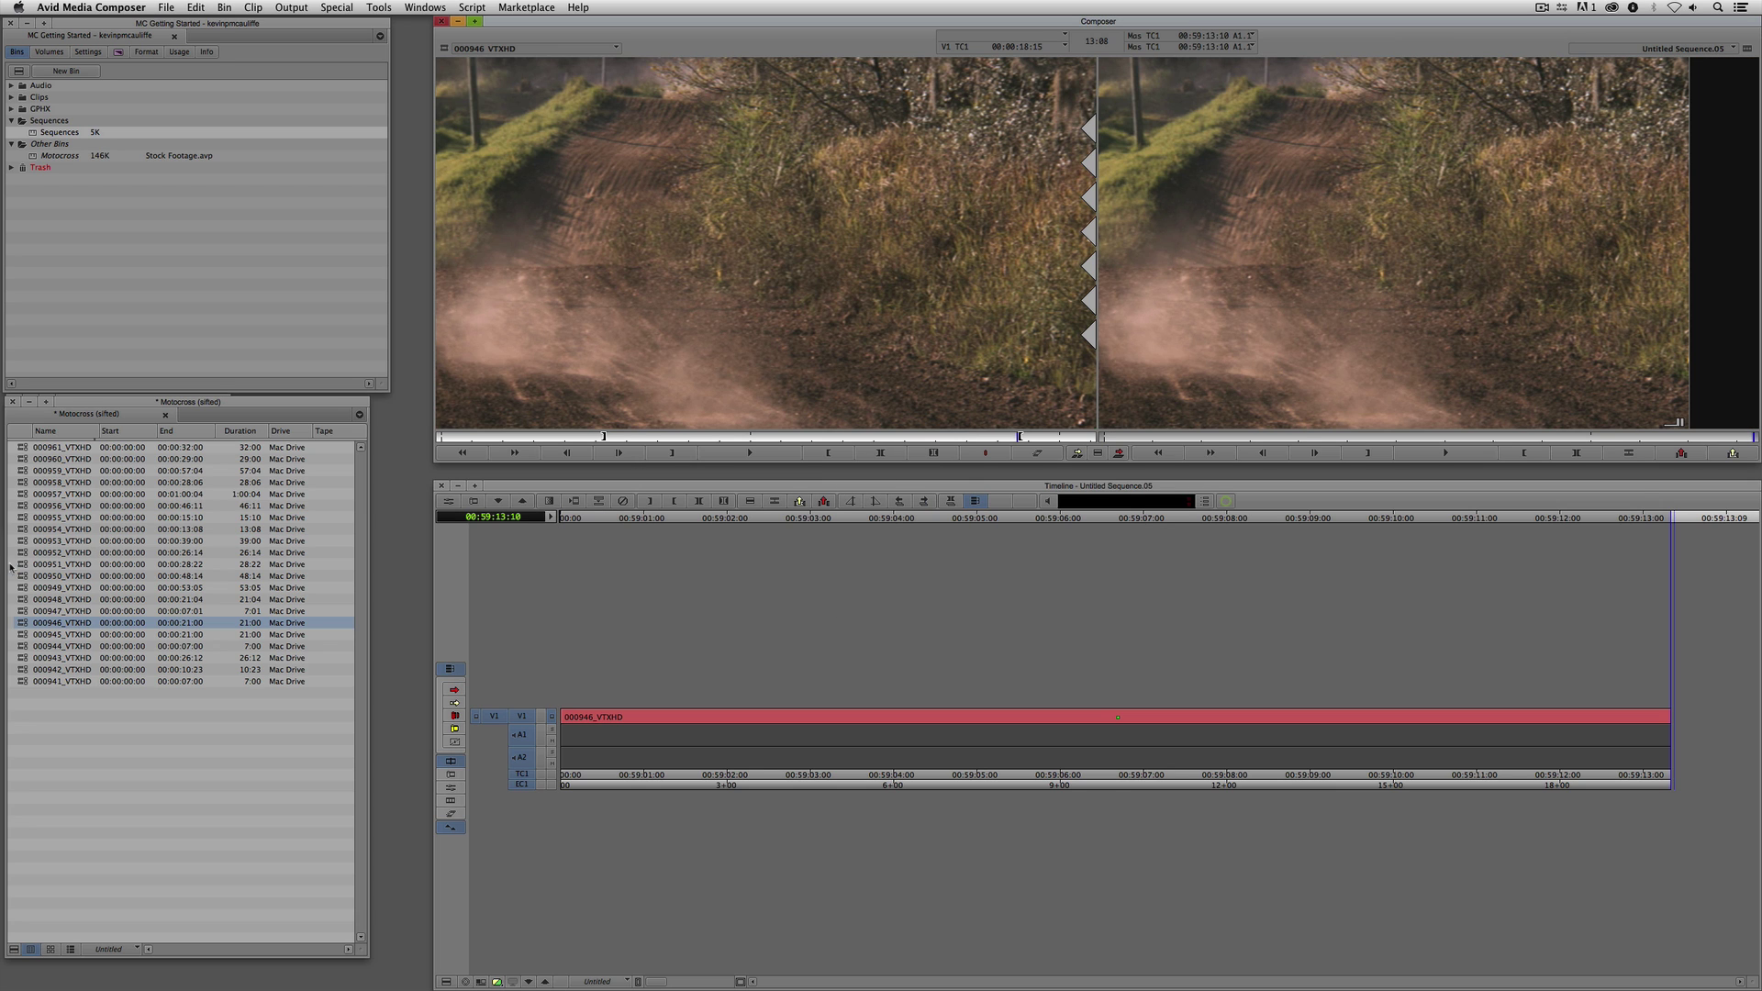
# - Load clip 000951_VTXHD as the source and mark its Out point at 00:00:26:02
pyautogui.doubleClick(13, 565)
pyautogui.moveTo(633, 432); pyautogui.dragTo(1029, 438)
pyautogui.click(1347, 323)
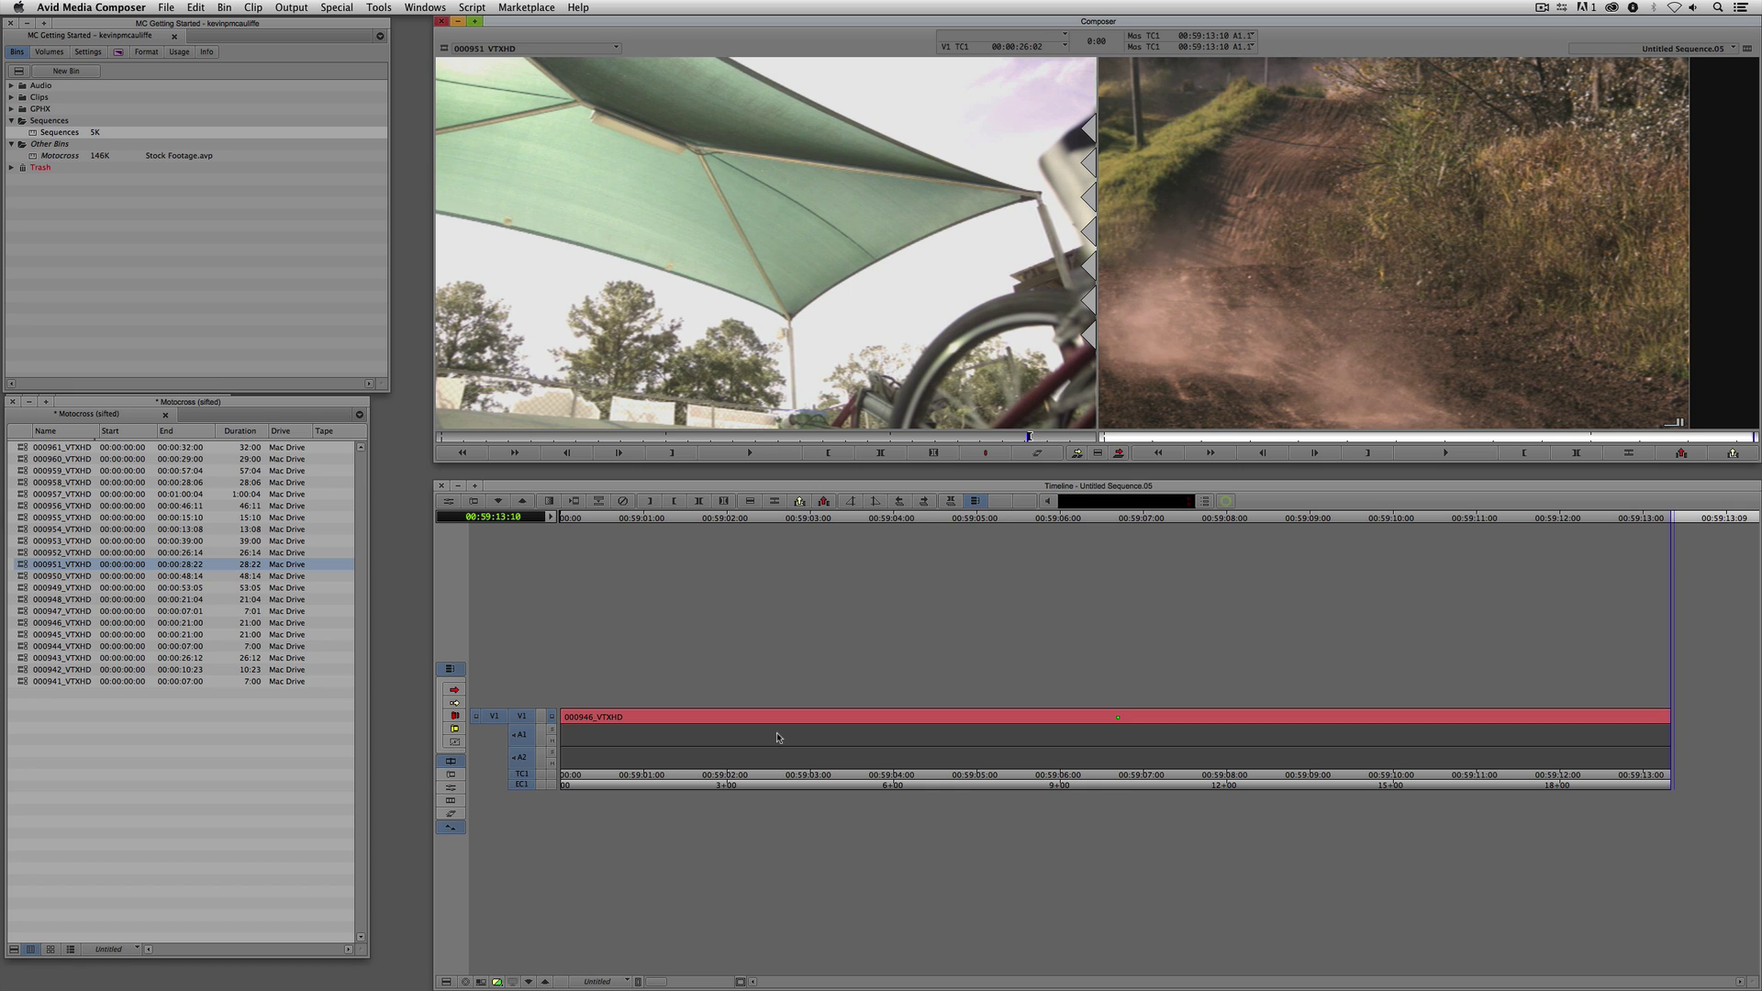
# - Add video track V2 and overwrite clip 000951_VTXHD onto it across the full length of 000946_VTXHD
pyautogui.press('super+y')
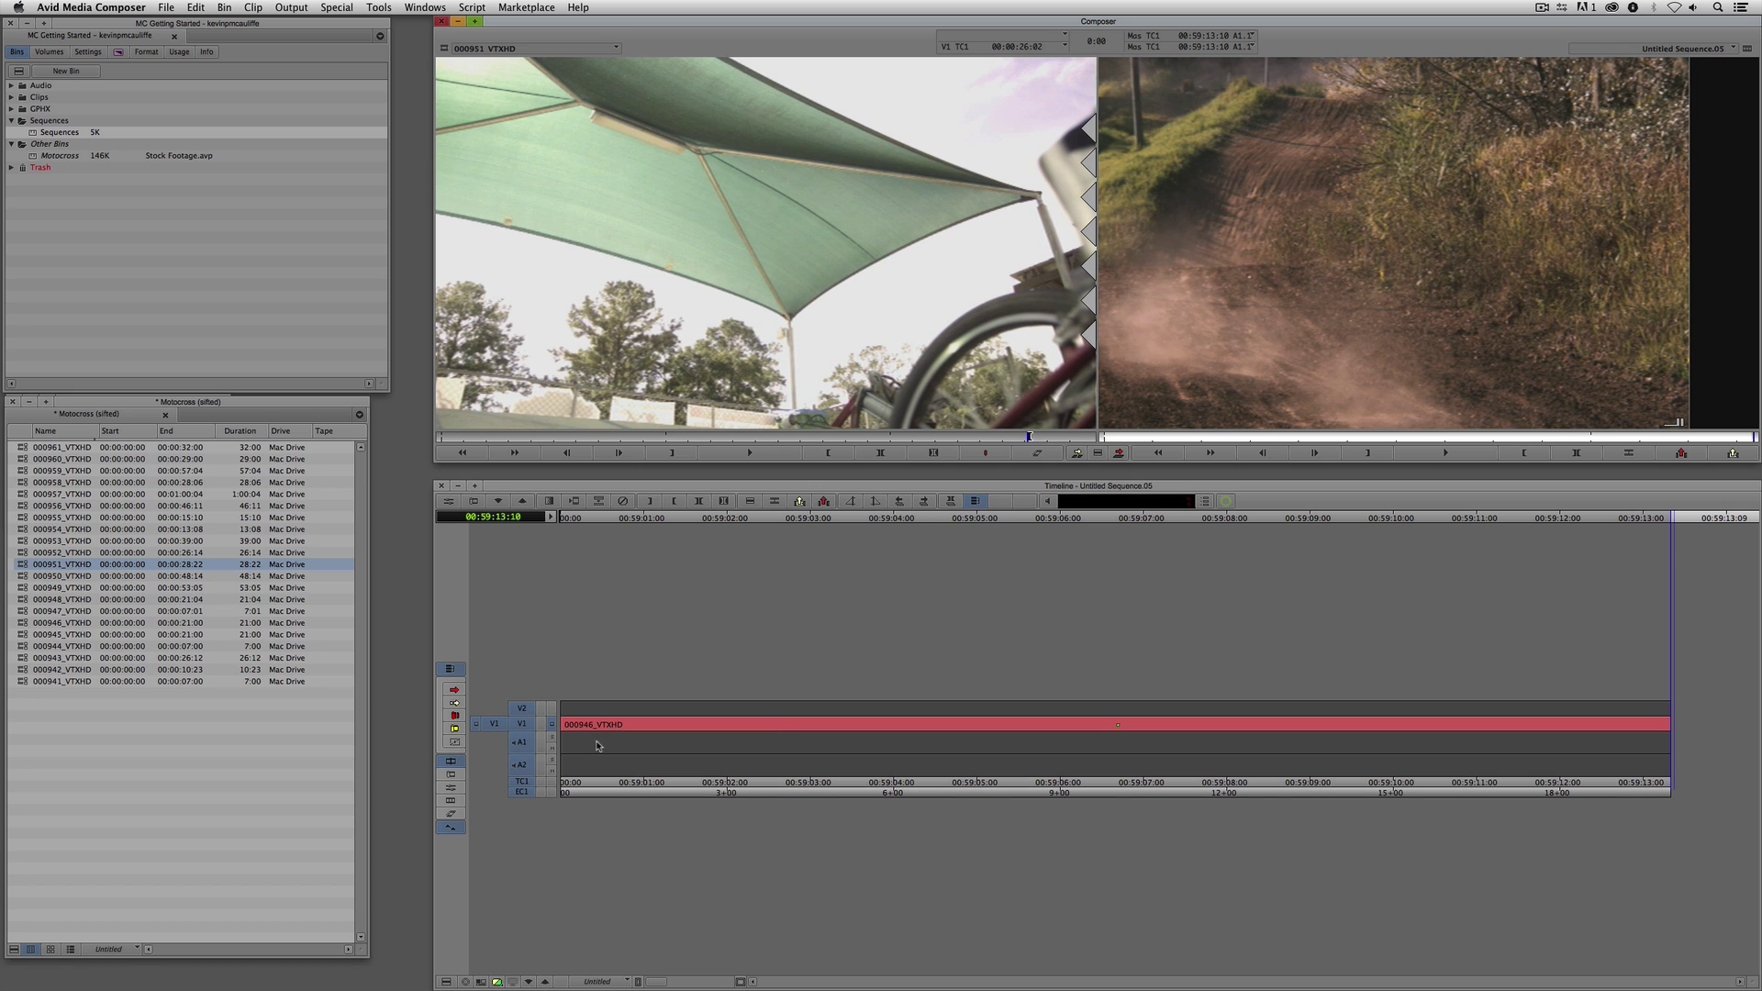
pyautogui.click(528, 748)
pyautogui.click(524, 729)
pyautogui.click(739, 724)
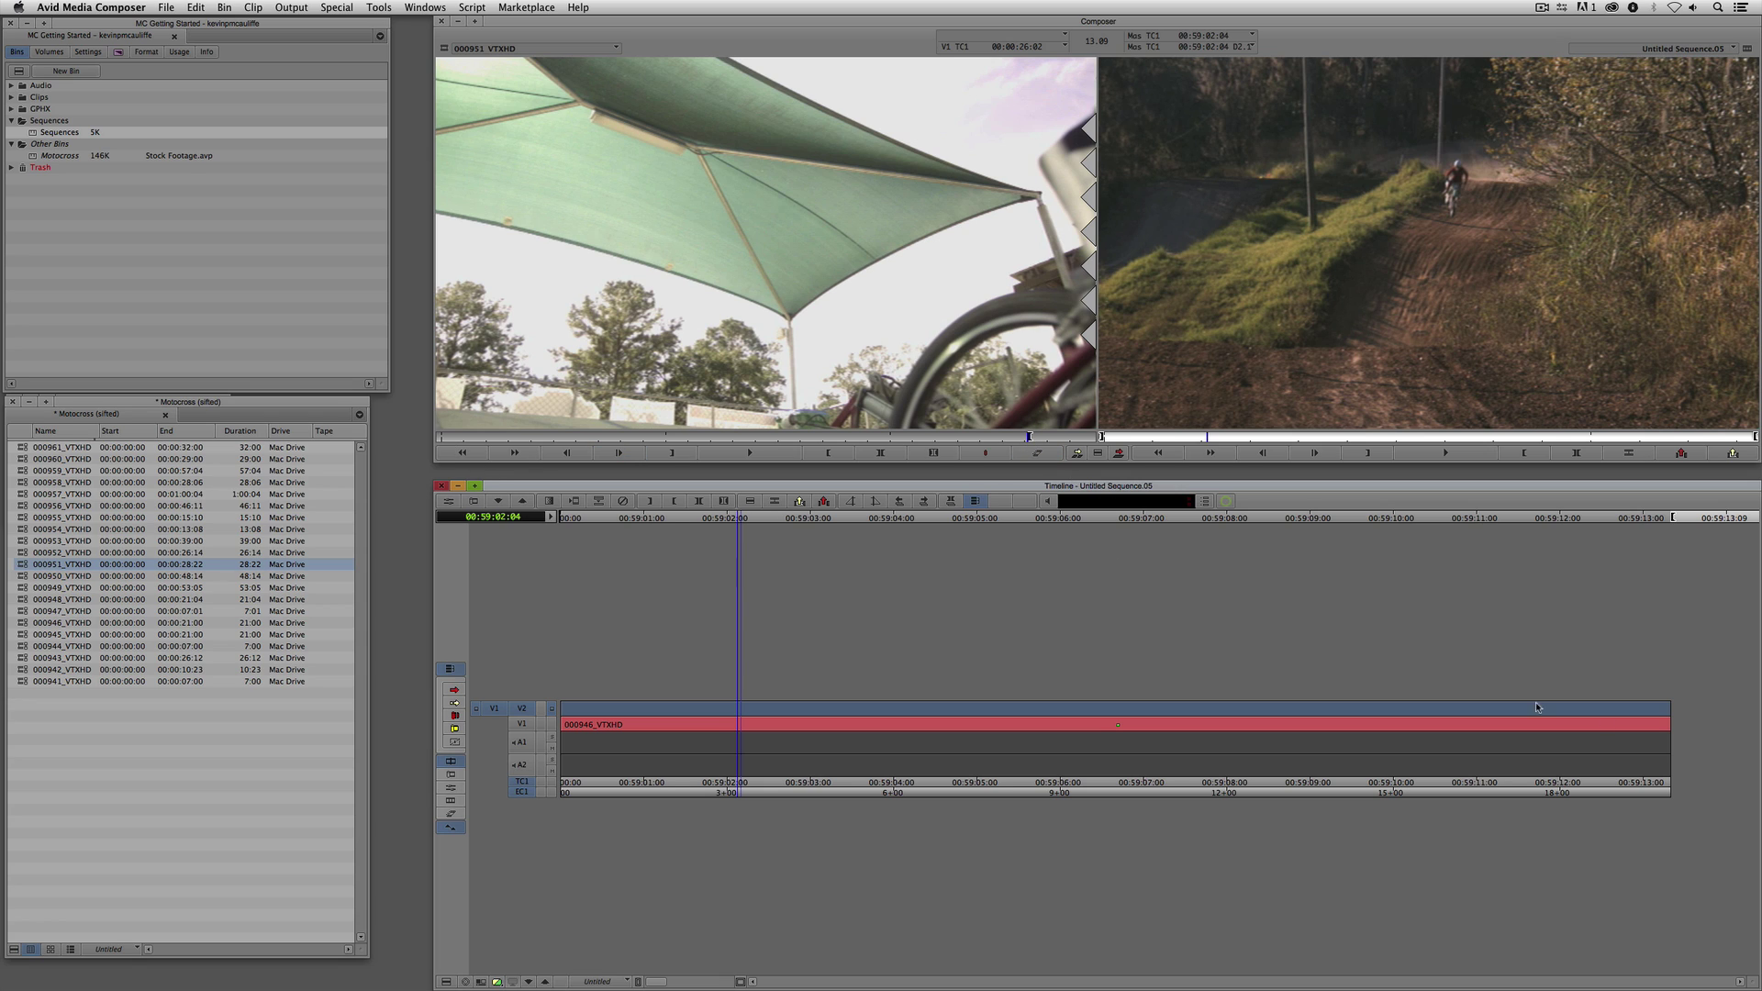
pyautogui.press('b')
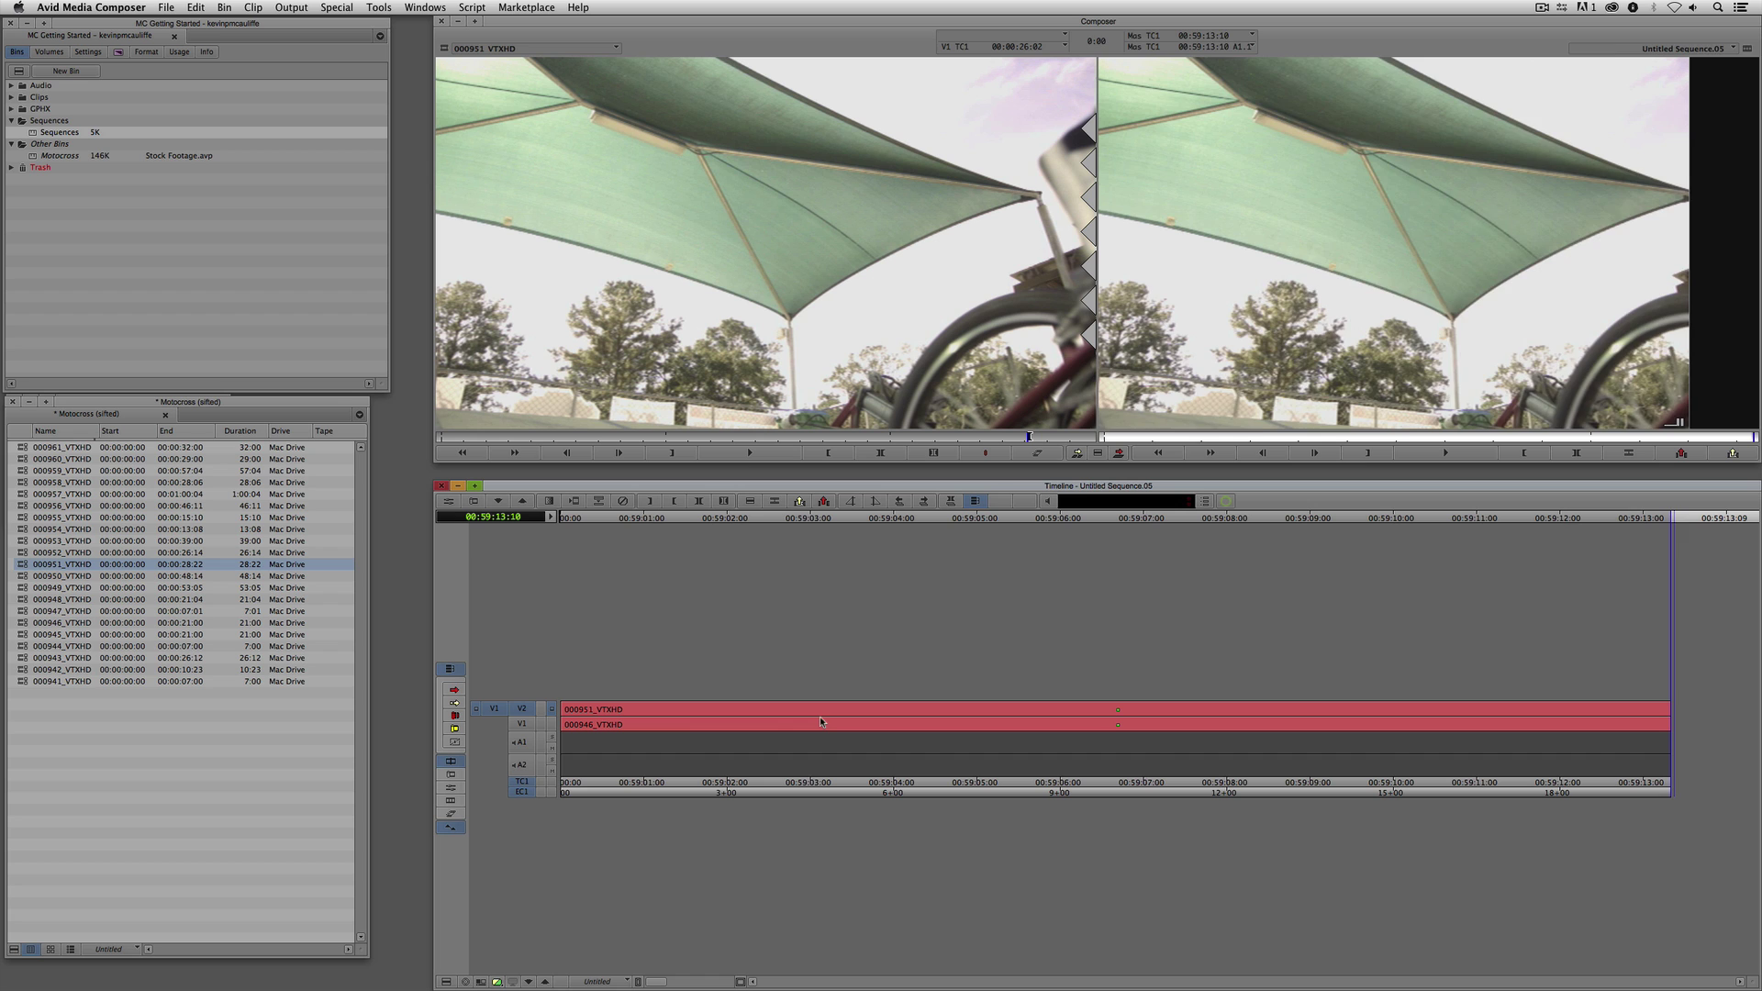
# - Play the layered sequence from its start, park at 00:59:03:28, and open the Effect Palette
pyautogui.moveTo(818, 716); pyautogui.dragTo(559, 719)
pyautogui.press('l')
pyautogui.press('l')
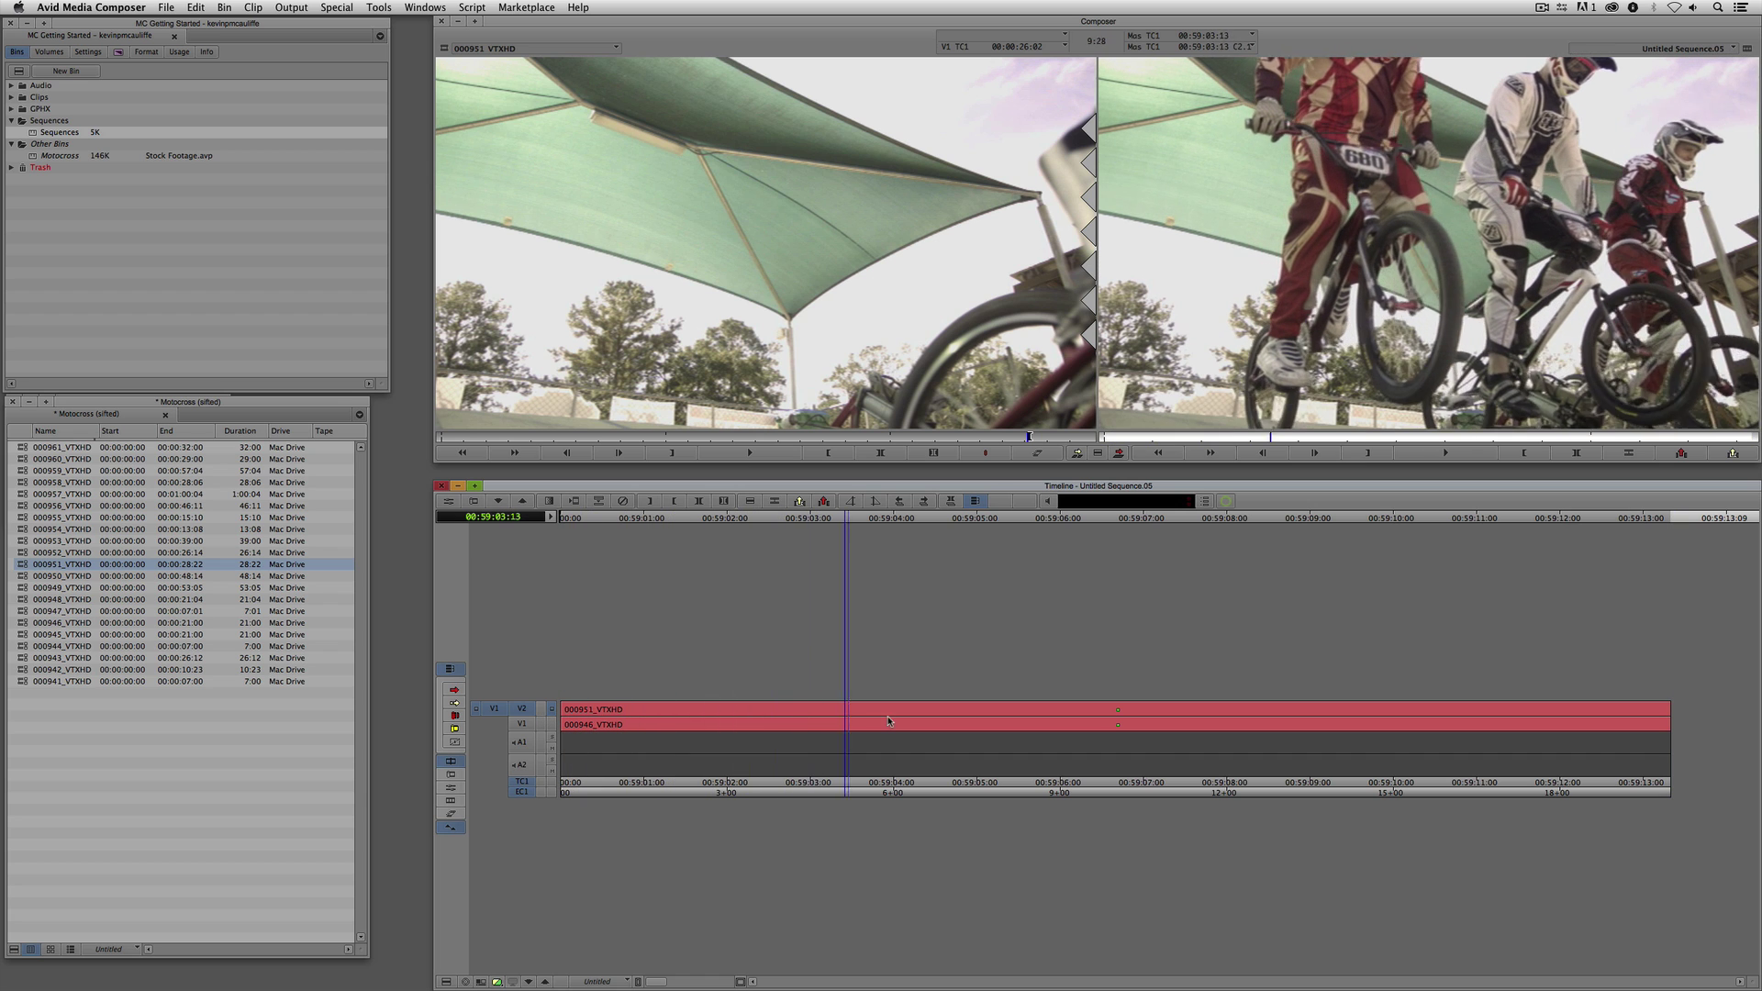
pyautogui.press('k')
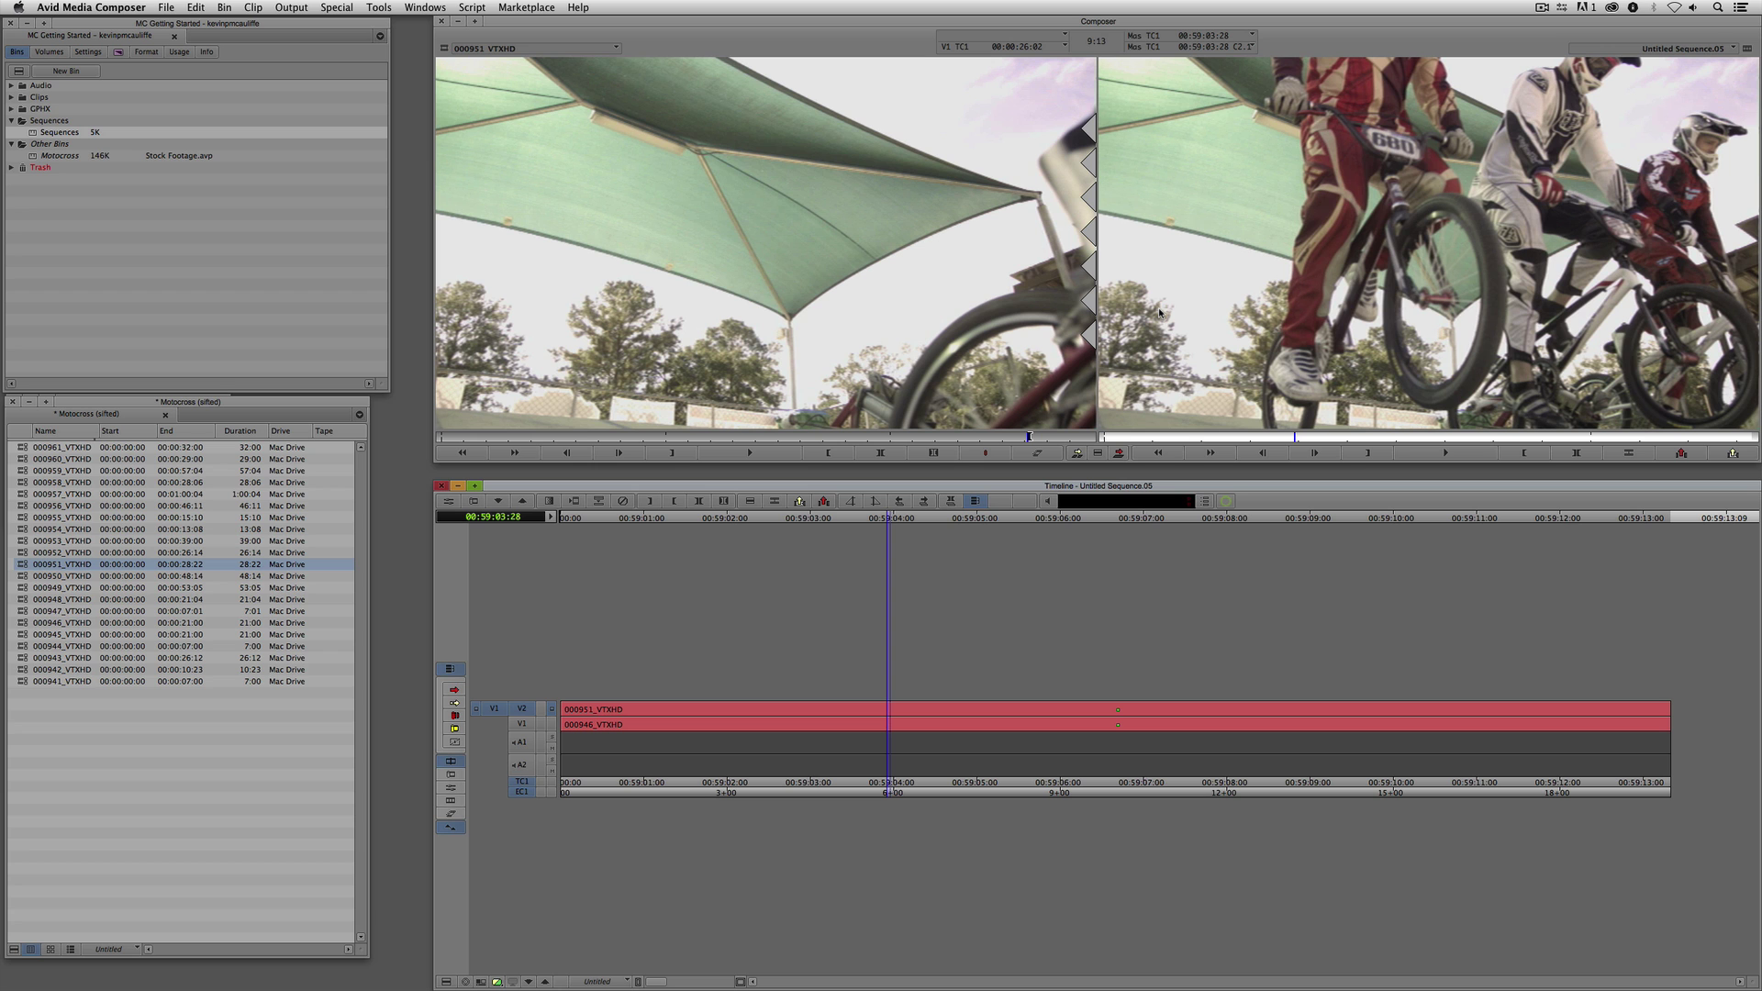
pyautogui.press('super+8')
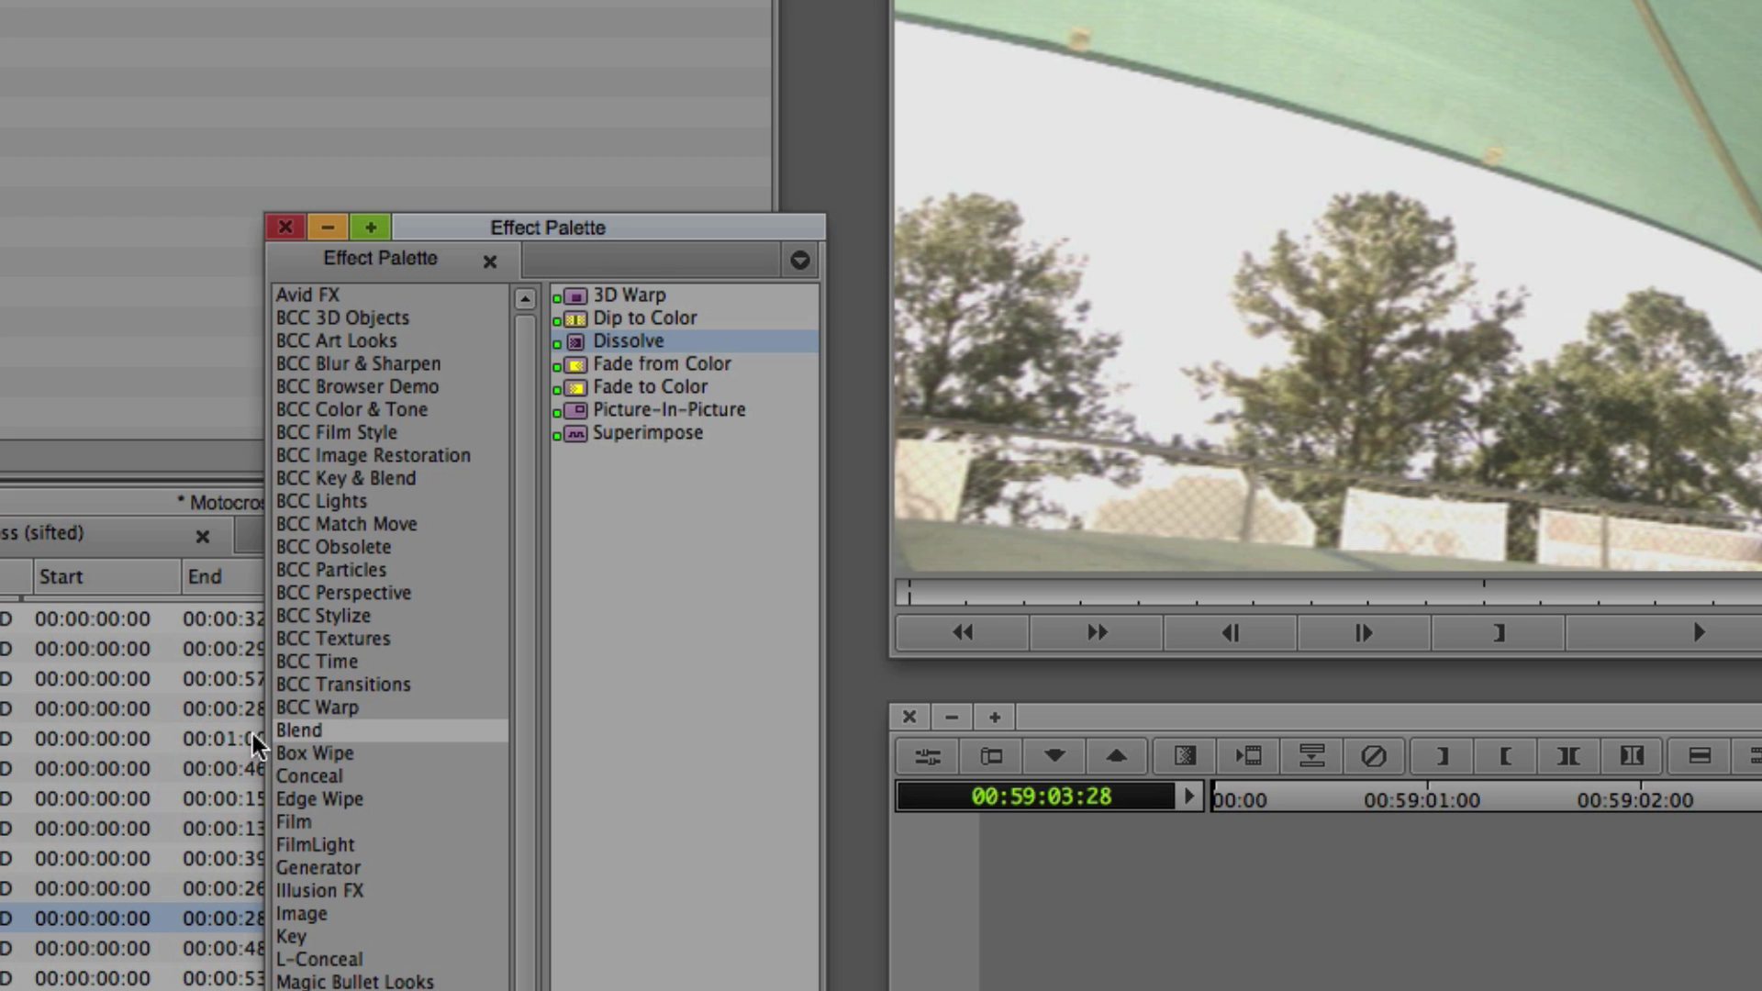
# - Apply the 3D Warp blend effect to clip 000951_VTXHD on V2, park at 00:59:06:13, and close the Effect Palette
pyautogui.click(573, 297)
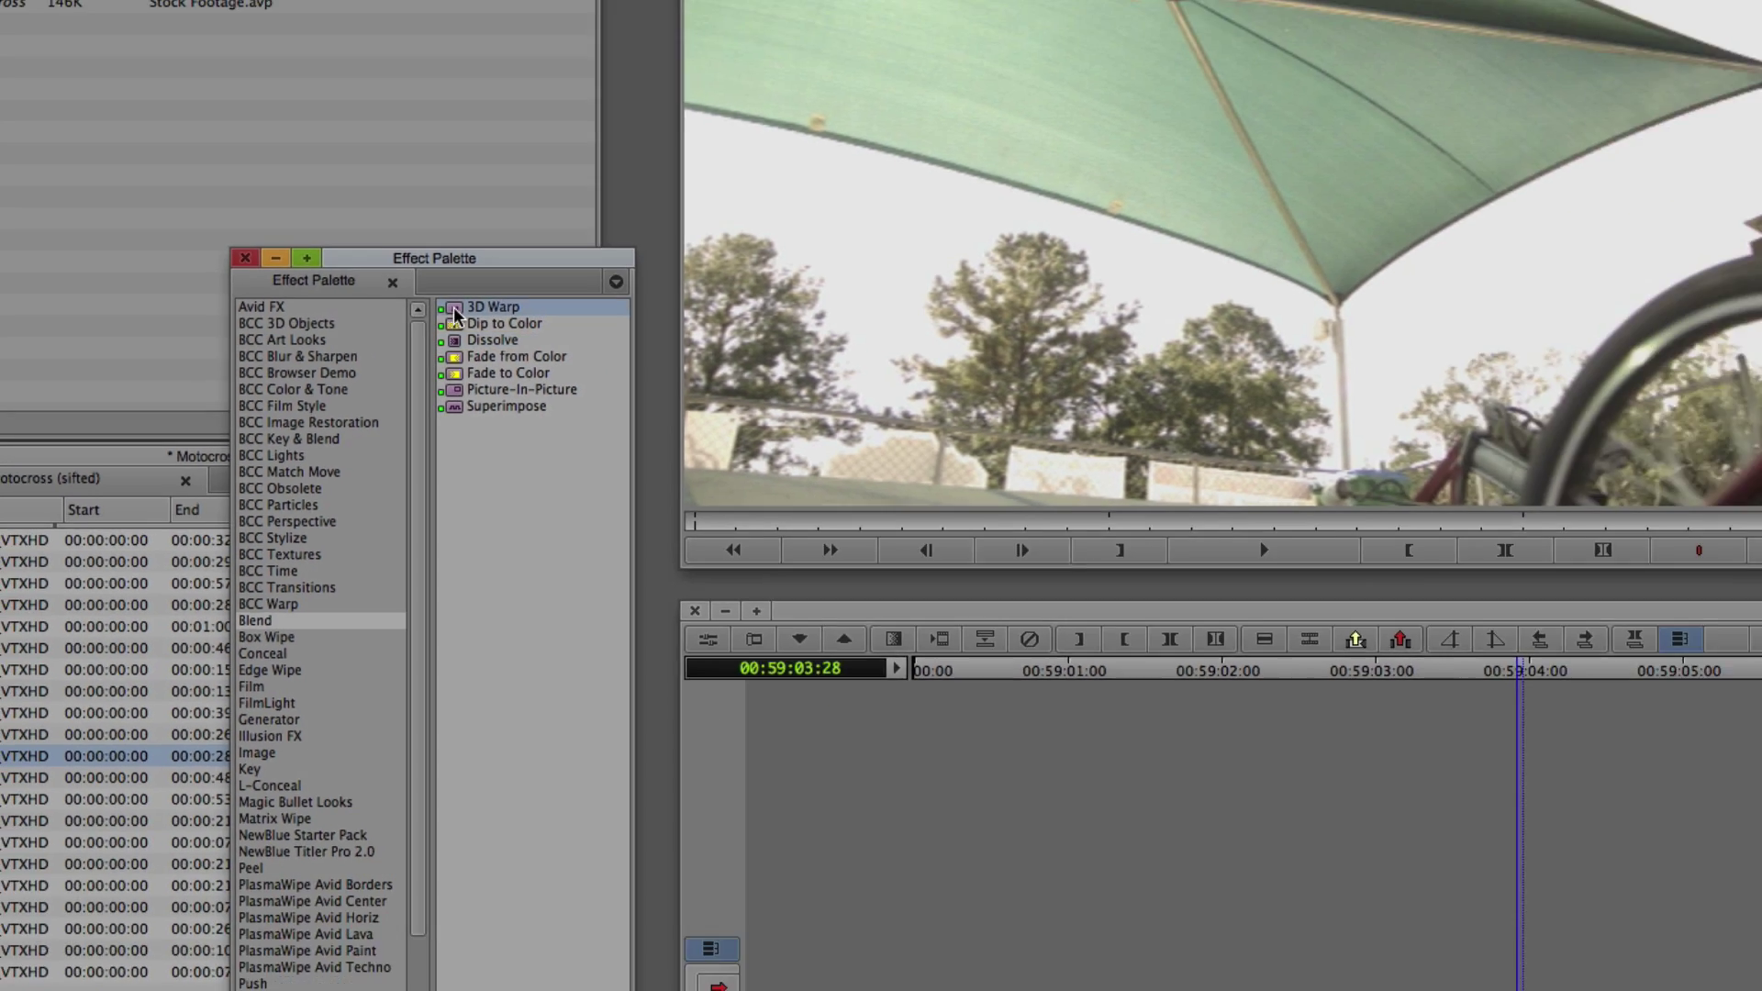
pyautogui.moveTo(456, 315); pyautogui.dragTo(886, 701)
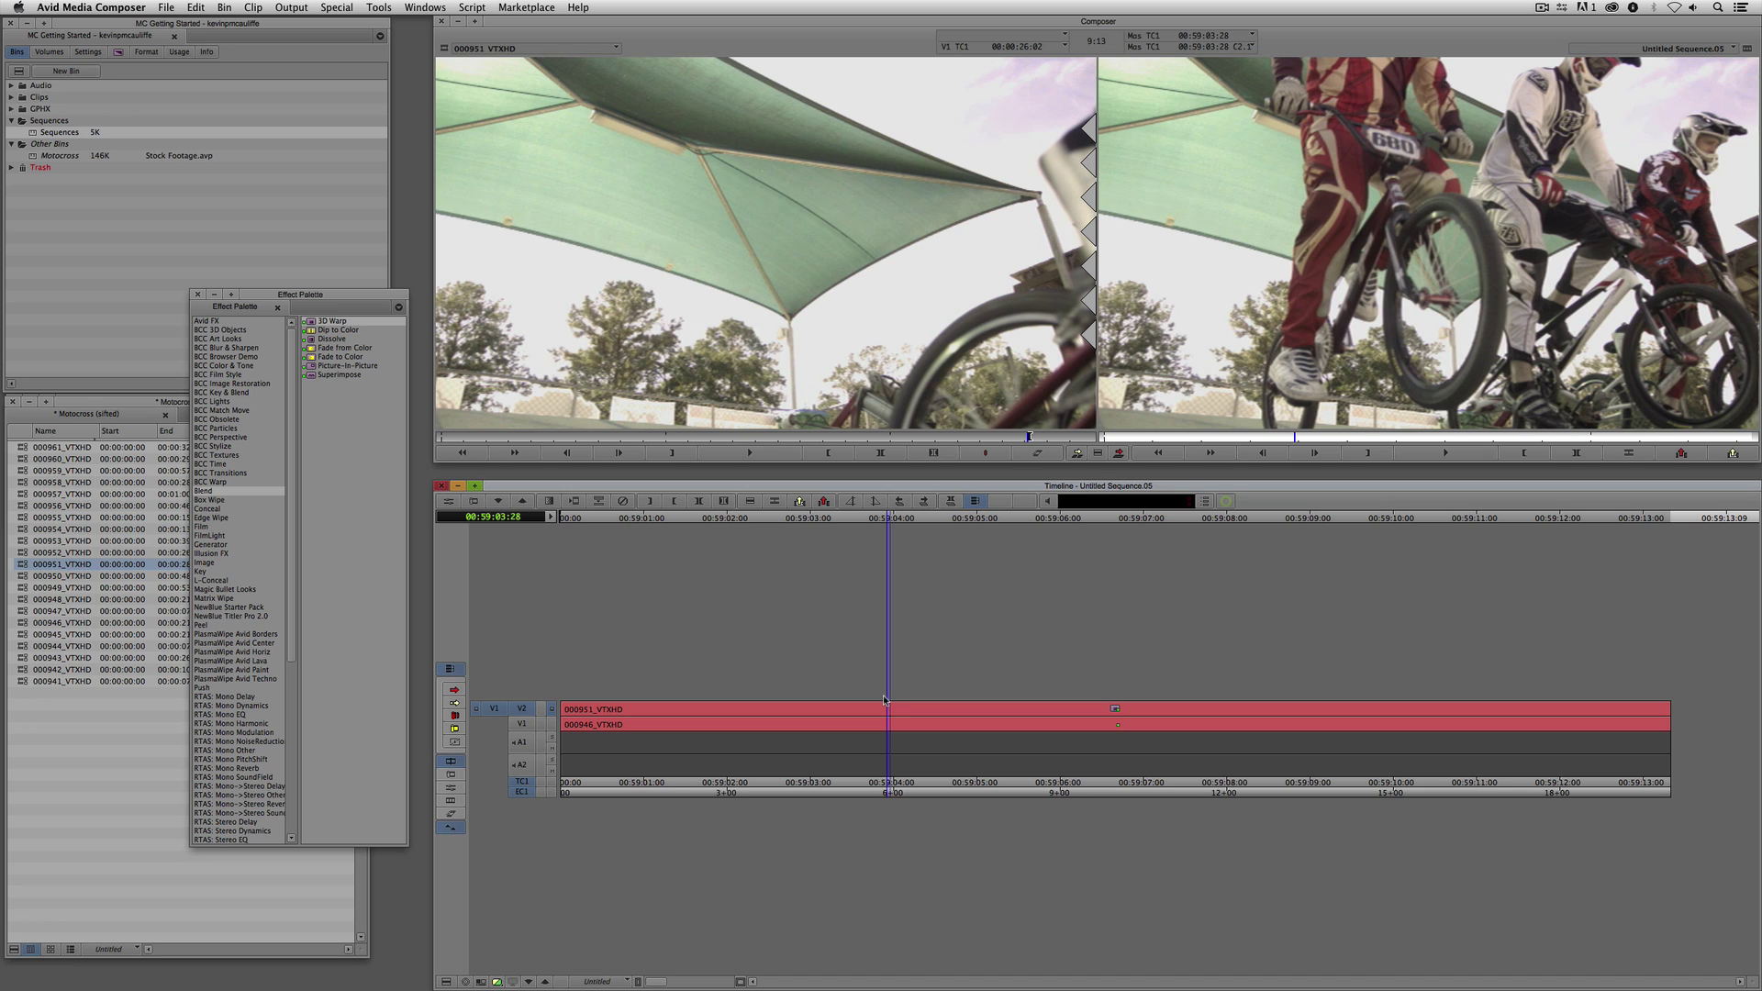
pyautogui.moveTo(886, 701); pyautogui.dragTo(1097, 714)
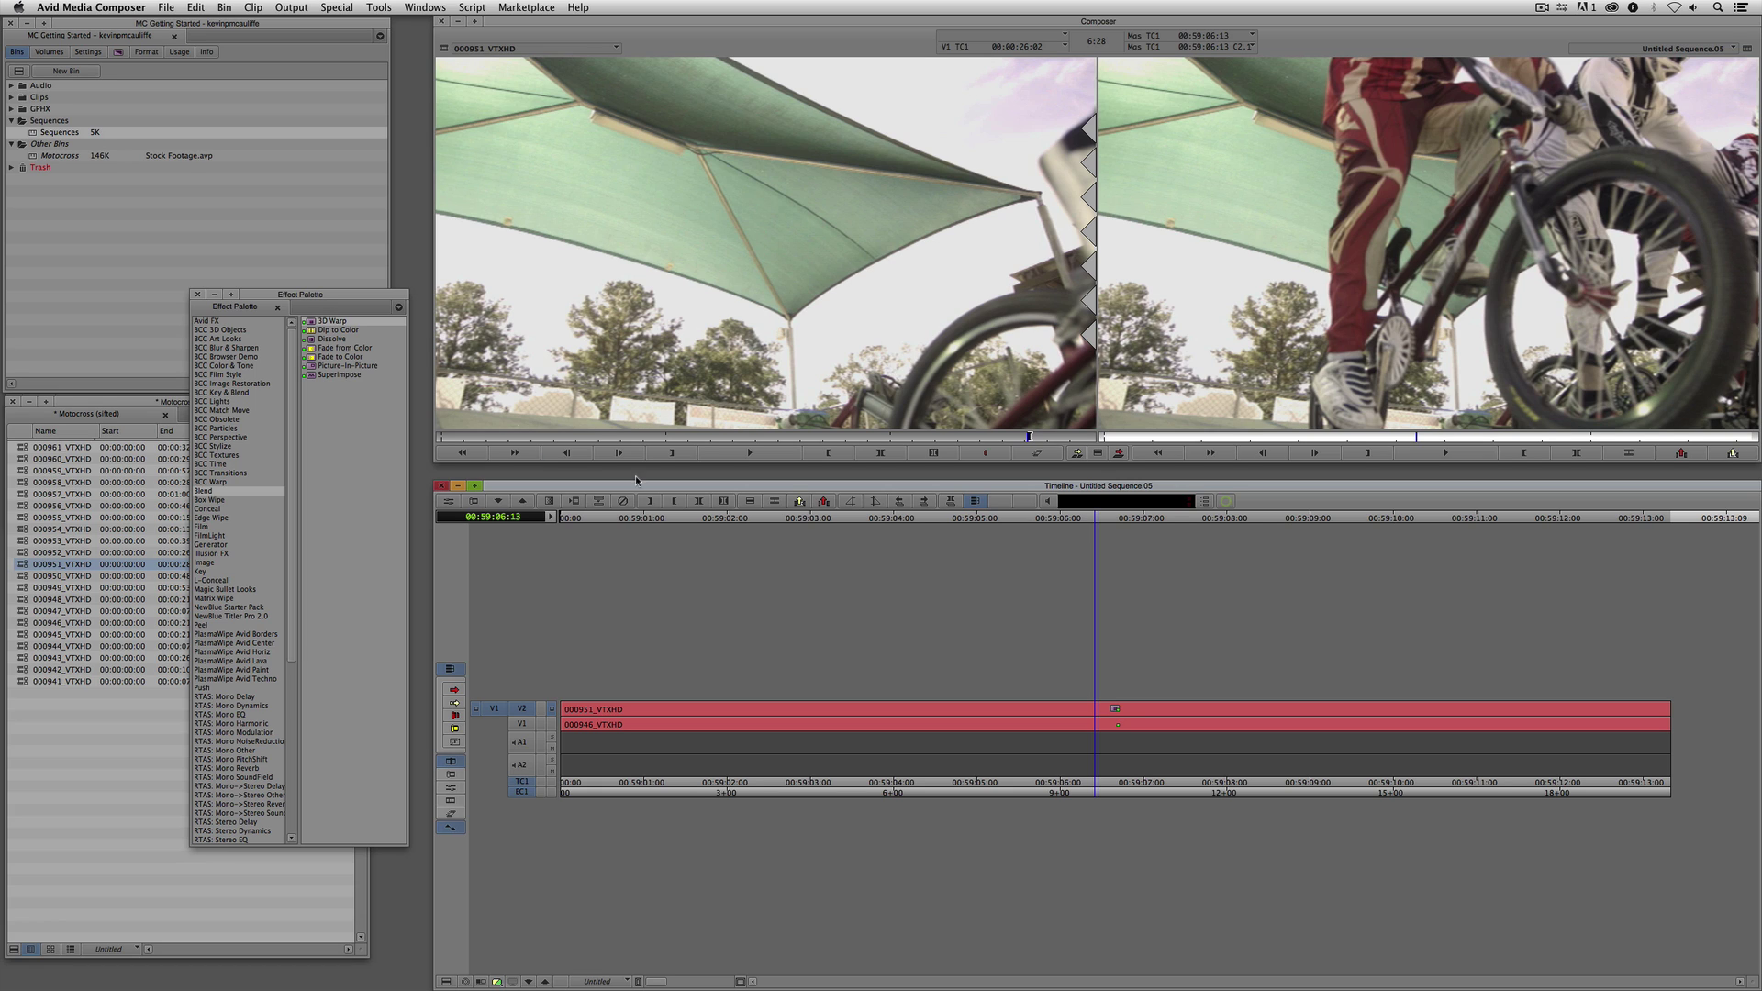
pyautogui.click(197, 295)
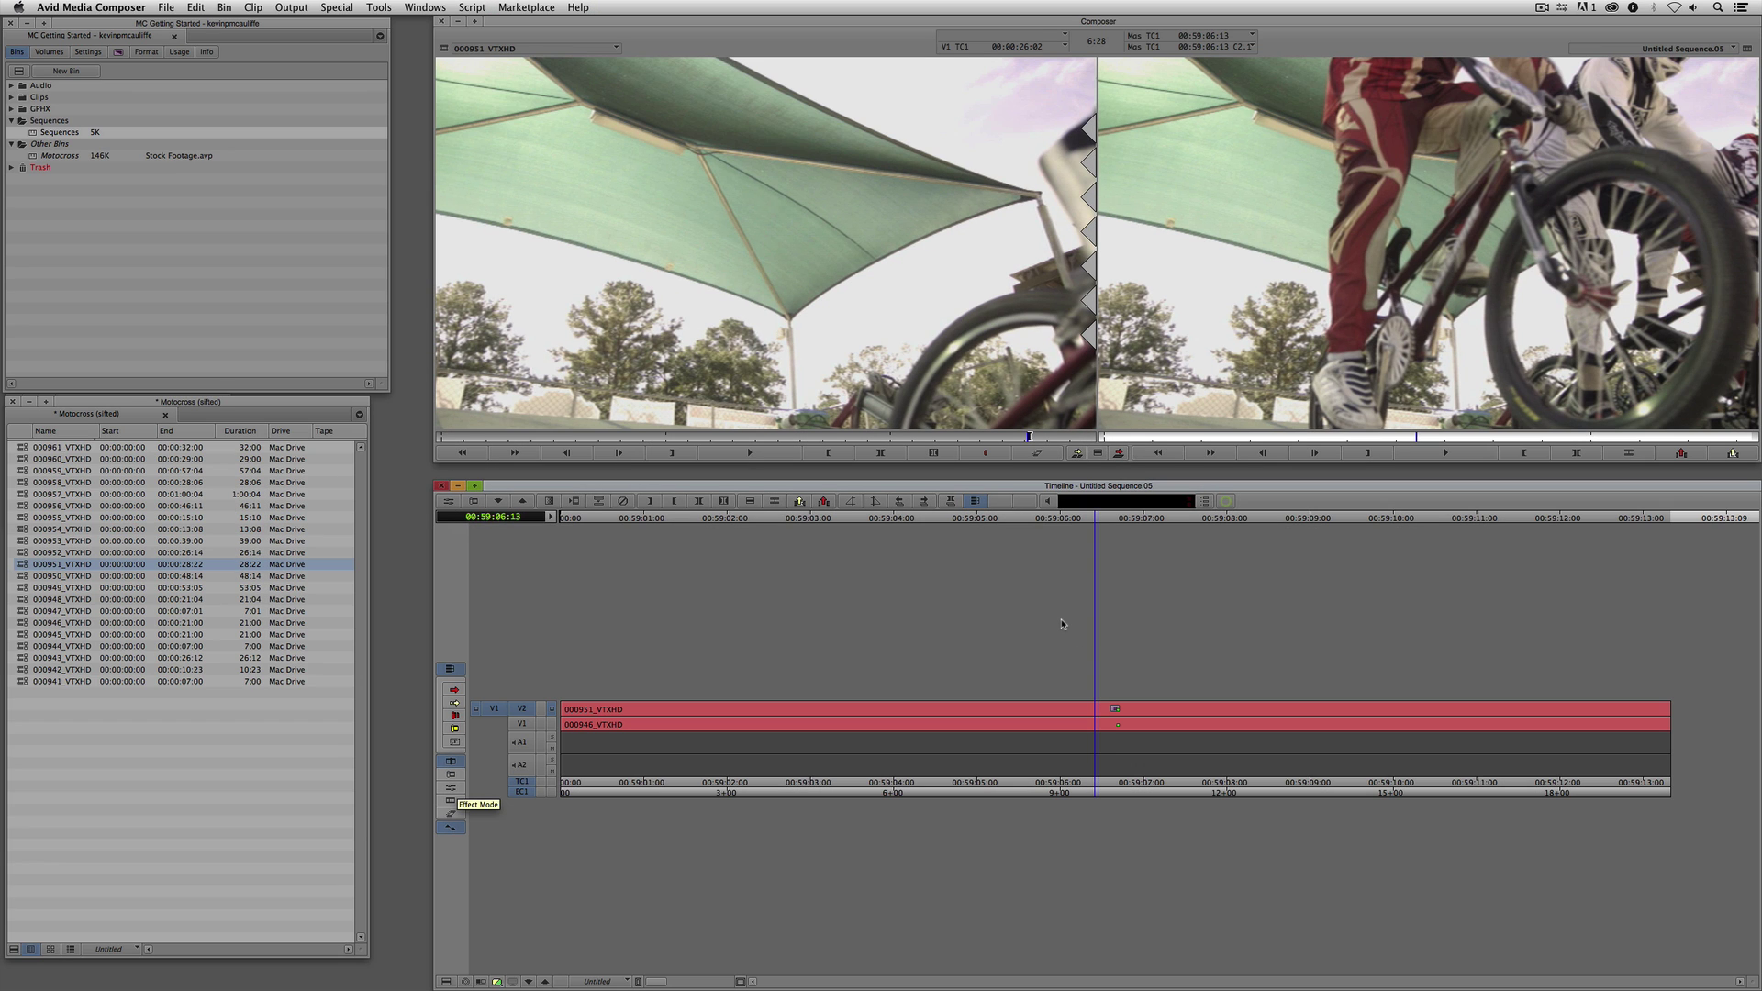
# - Open the 3D Warp effect in the Effect Editor, reposition the editor, and collapse the FrameFlex parameters
pyautogui.press('super+8')
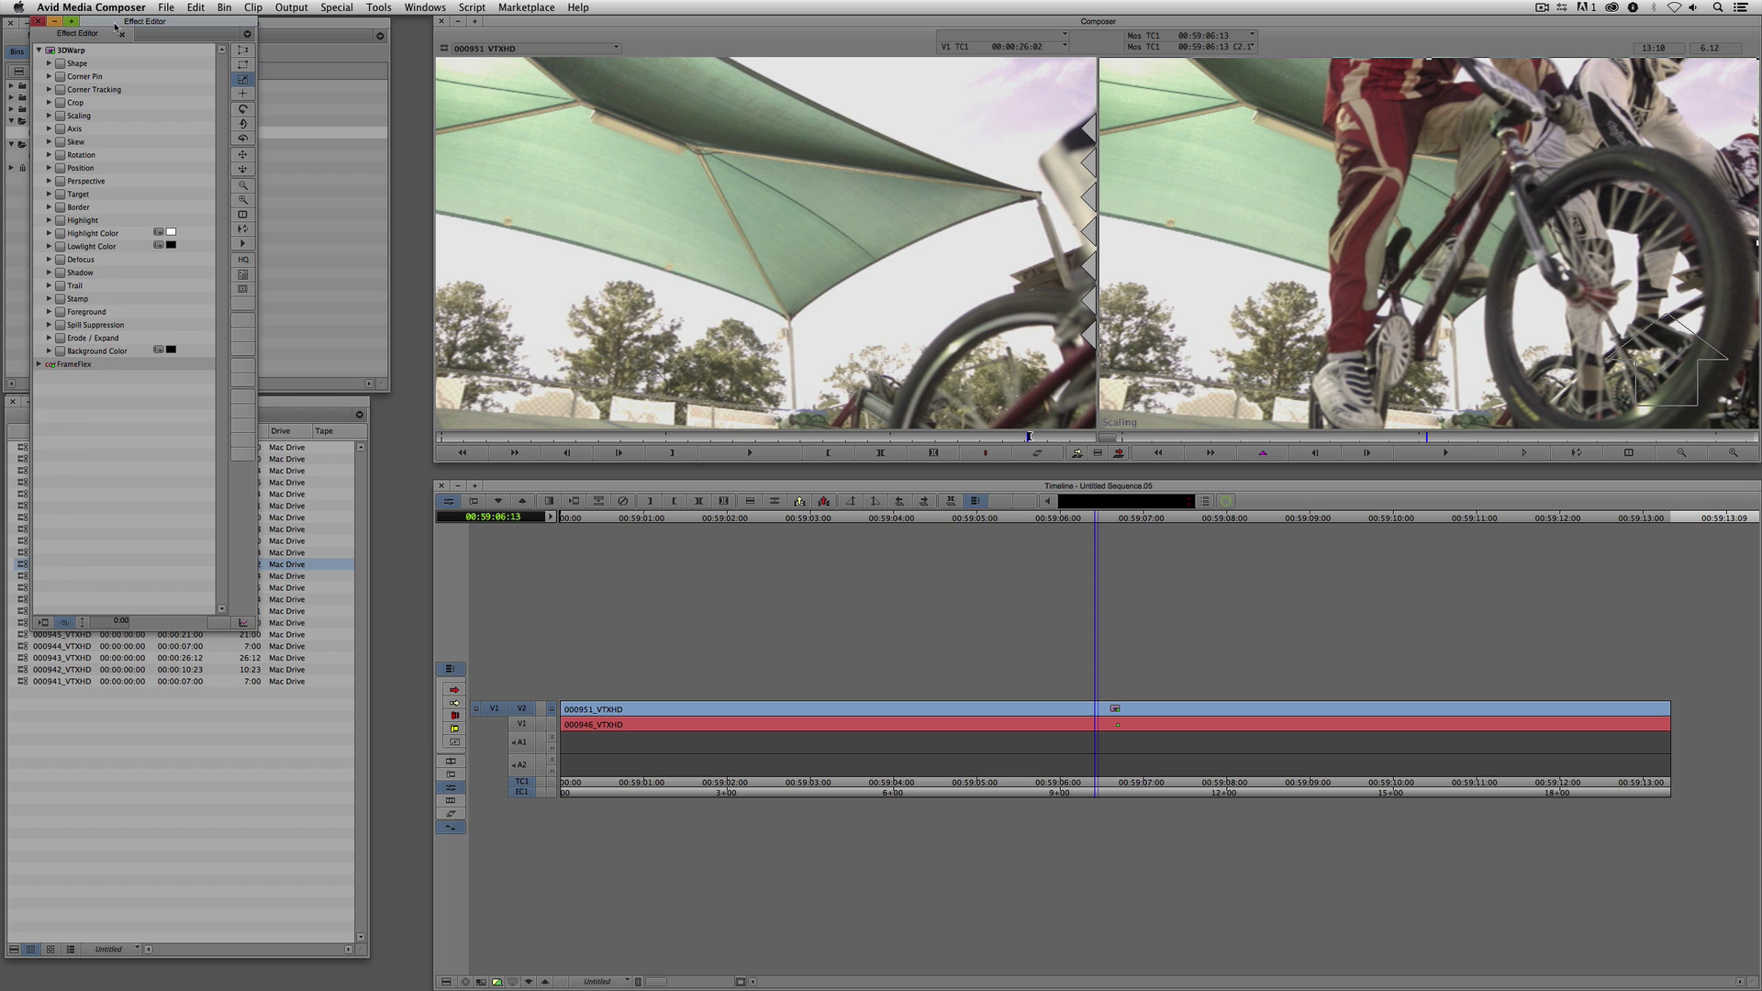
pyautogui.moveTo(113, 13); pyautogui.dragTo(542, 107)
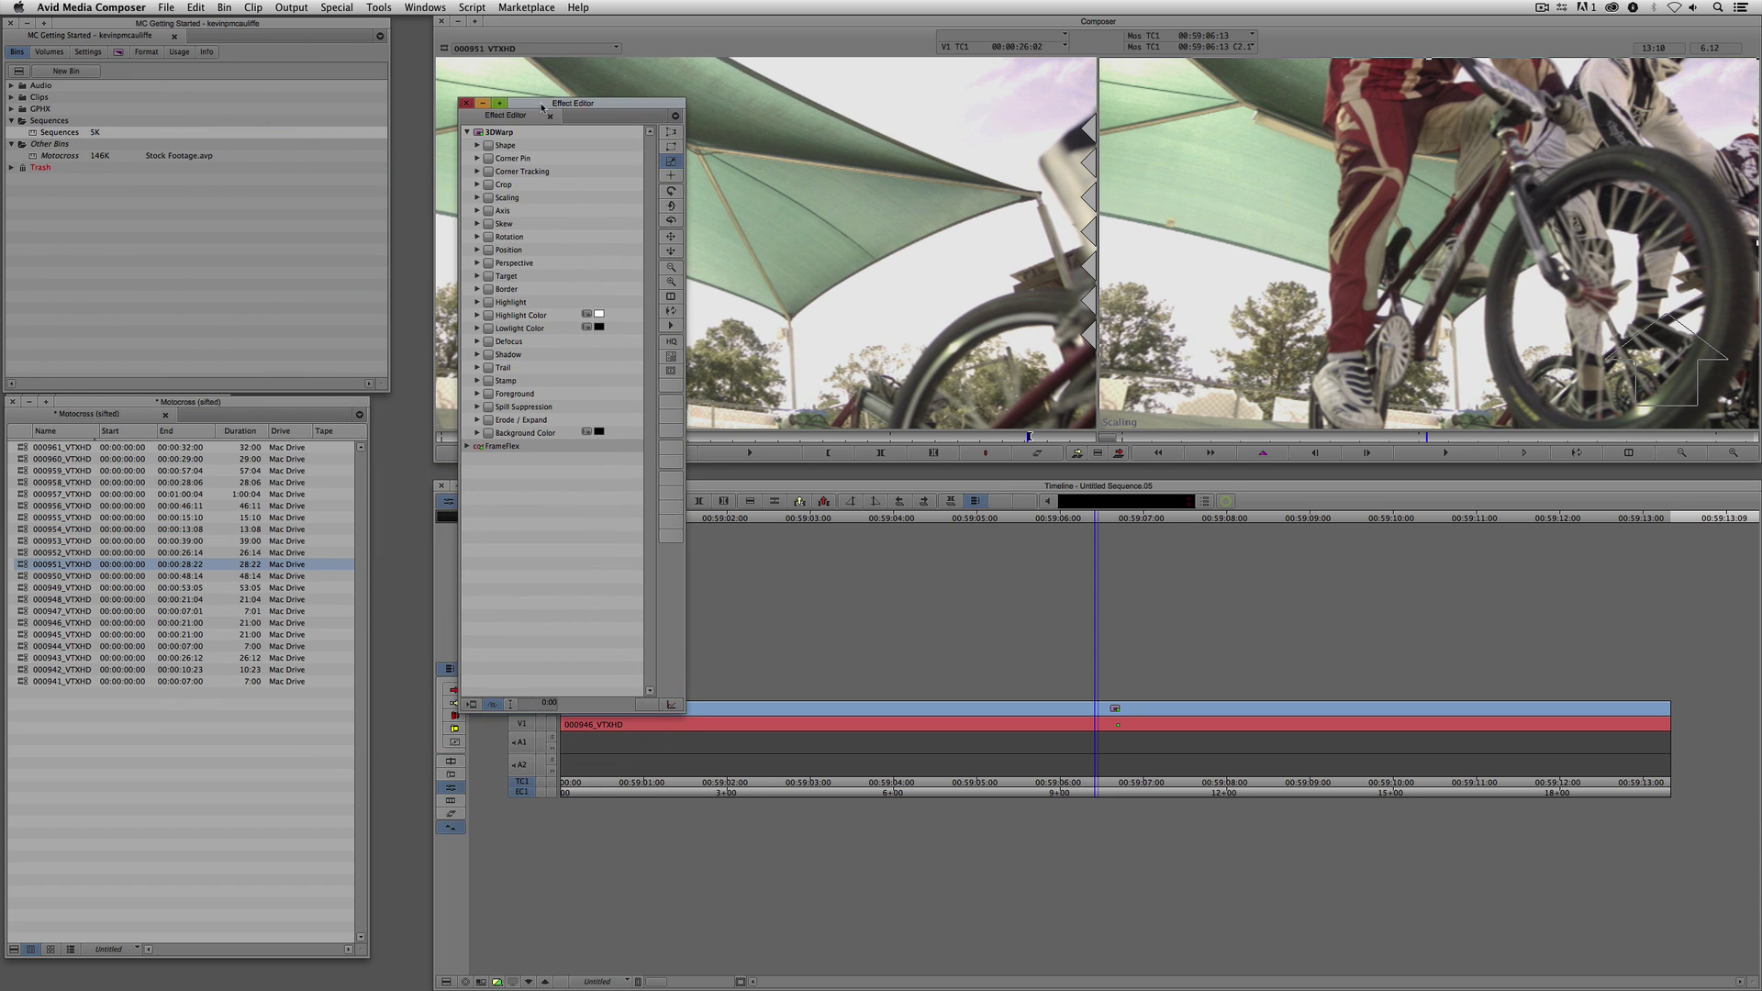
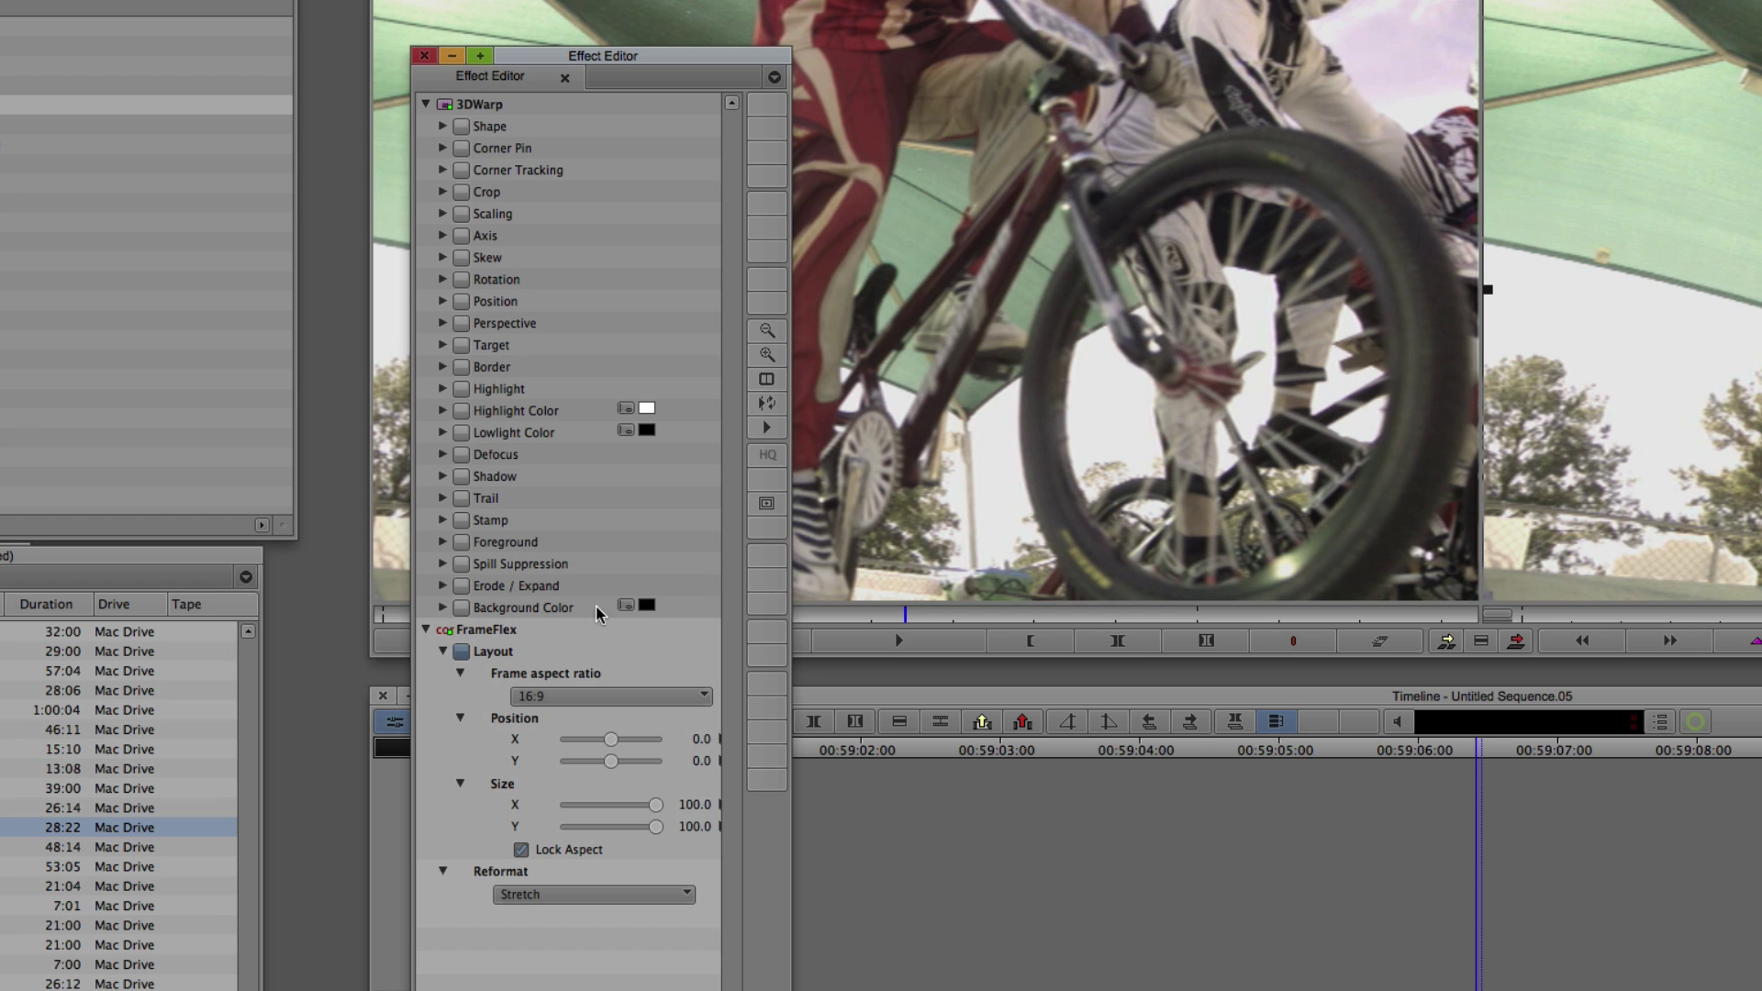
pyautogui.click(426, 630)
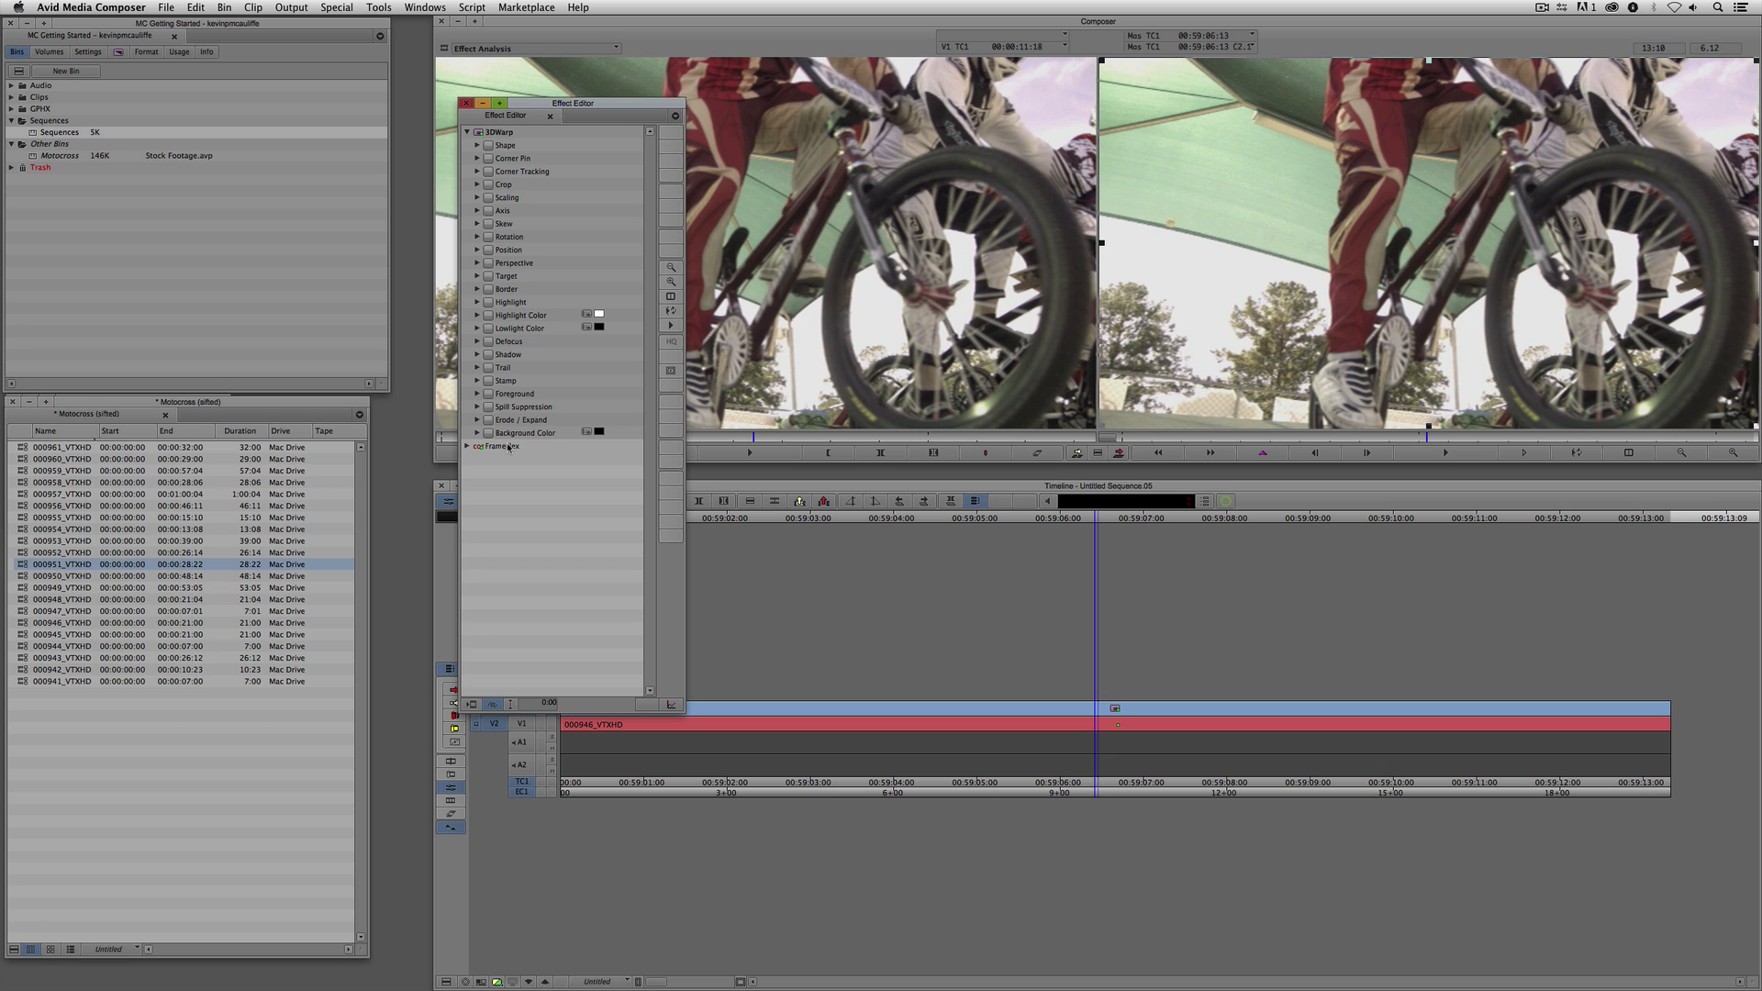
# - Enable Scaling, park at the start of the sequence, and shrink the V2 picture in the viewer to about 41 percent
pyautogui.click(489, 200)
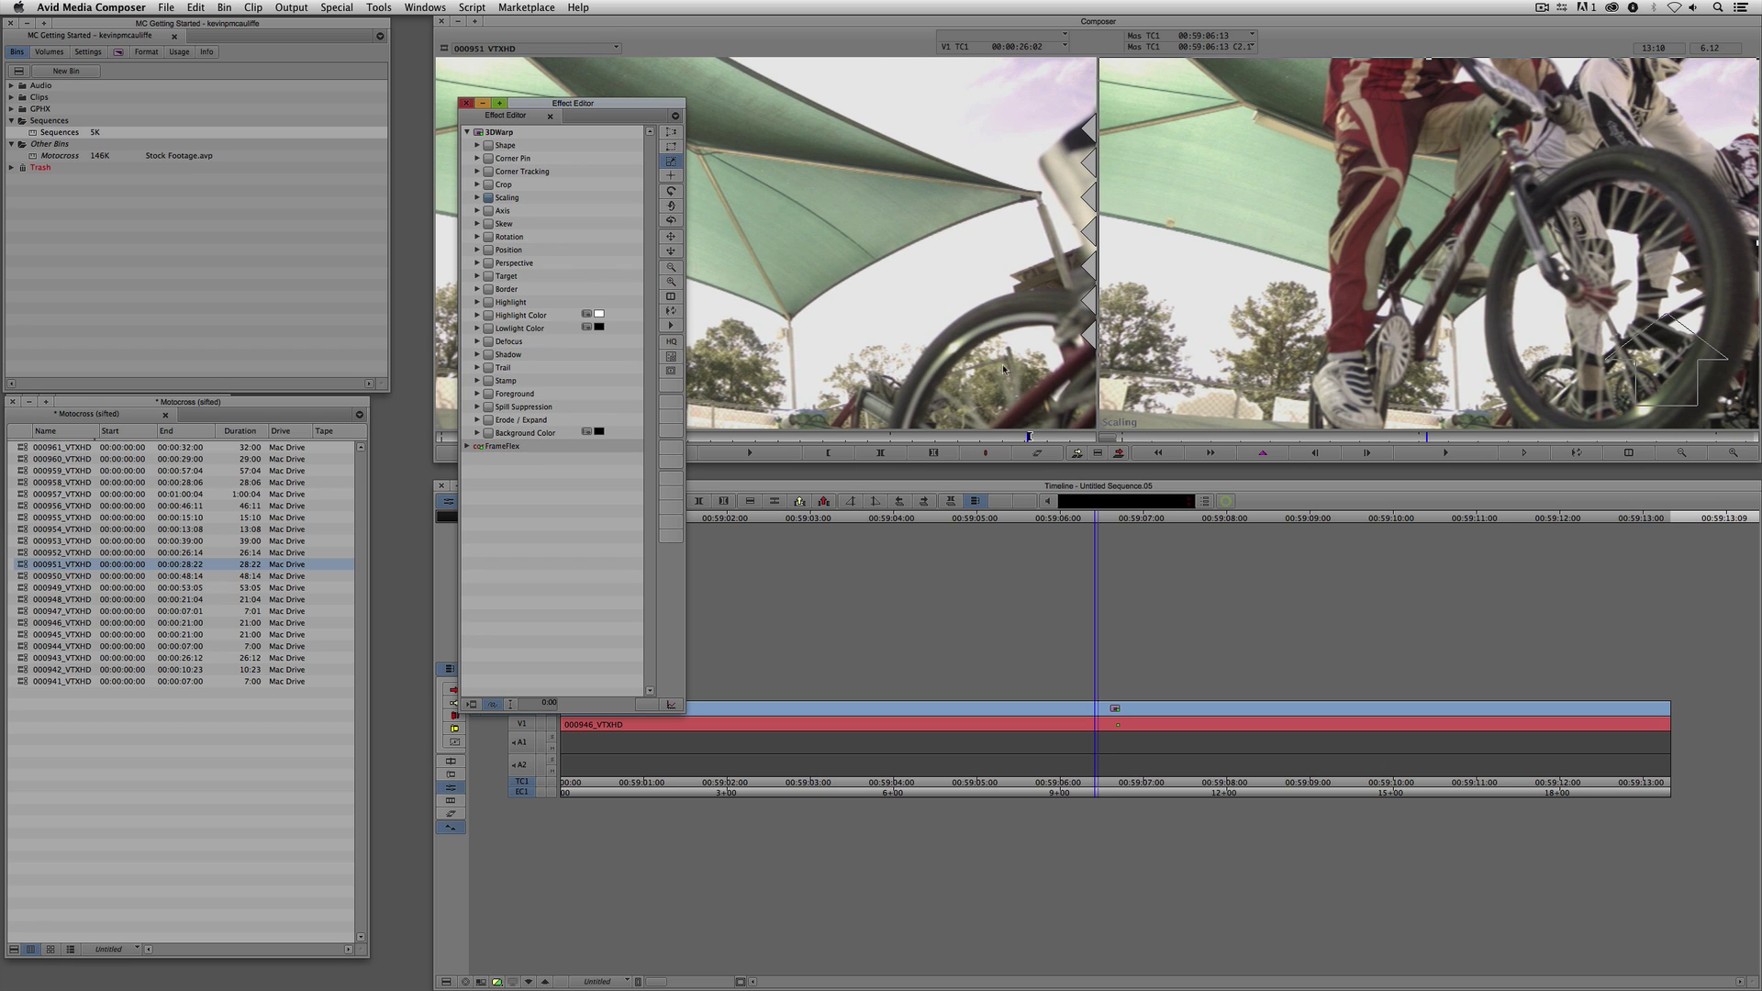
pyautogui.moveTo(1253, 438); pyautogui.dragTo(1104, 440)
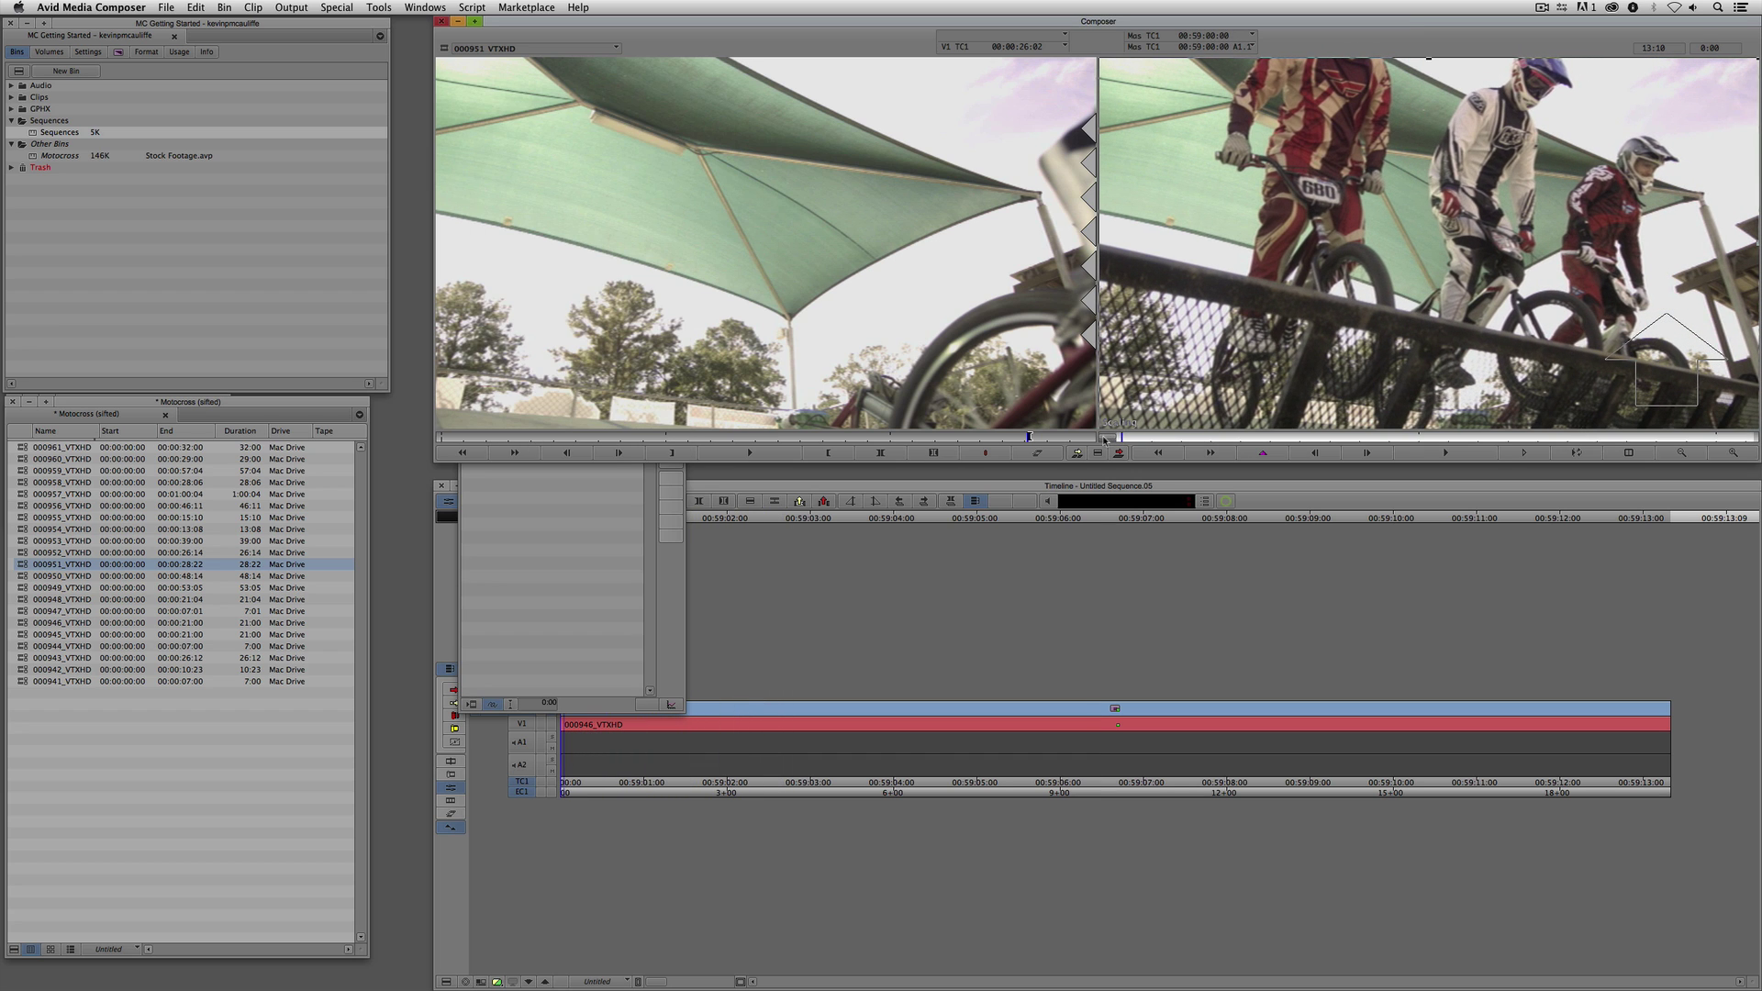
pyautogui.click(649, 515)
pyautogui.moveTo(581, 111); pyautogui.dragTo(187, 56)
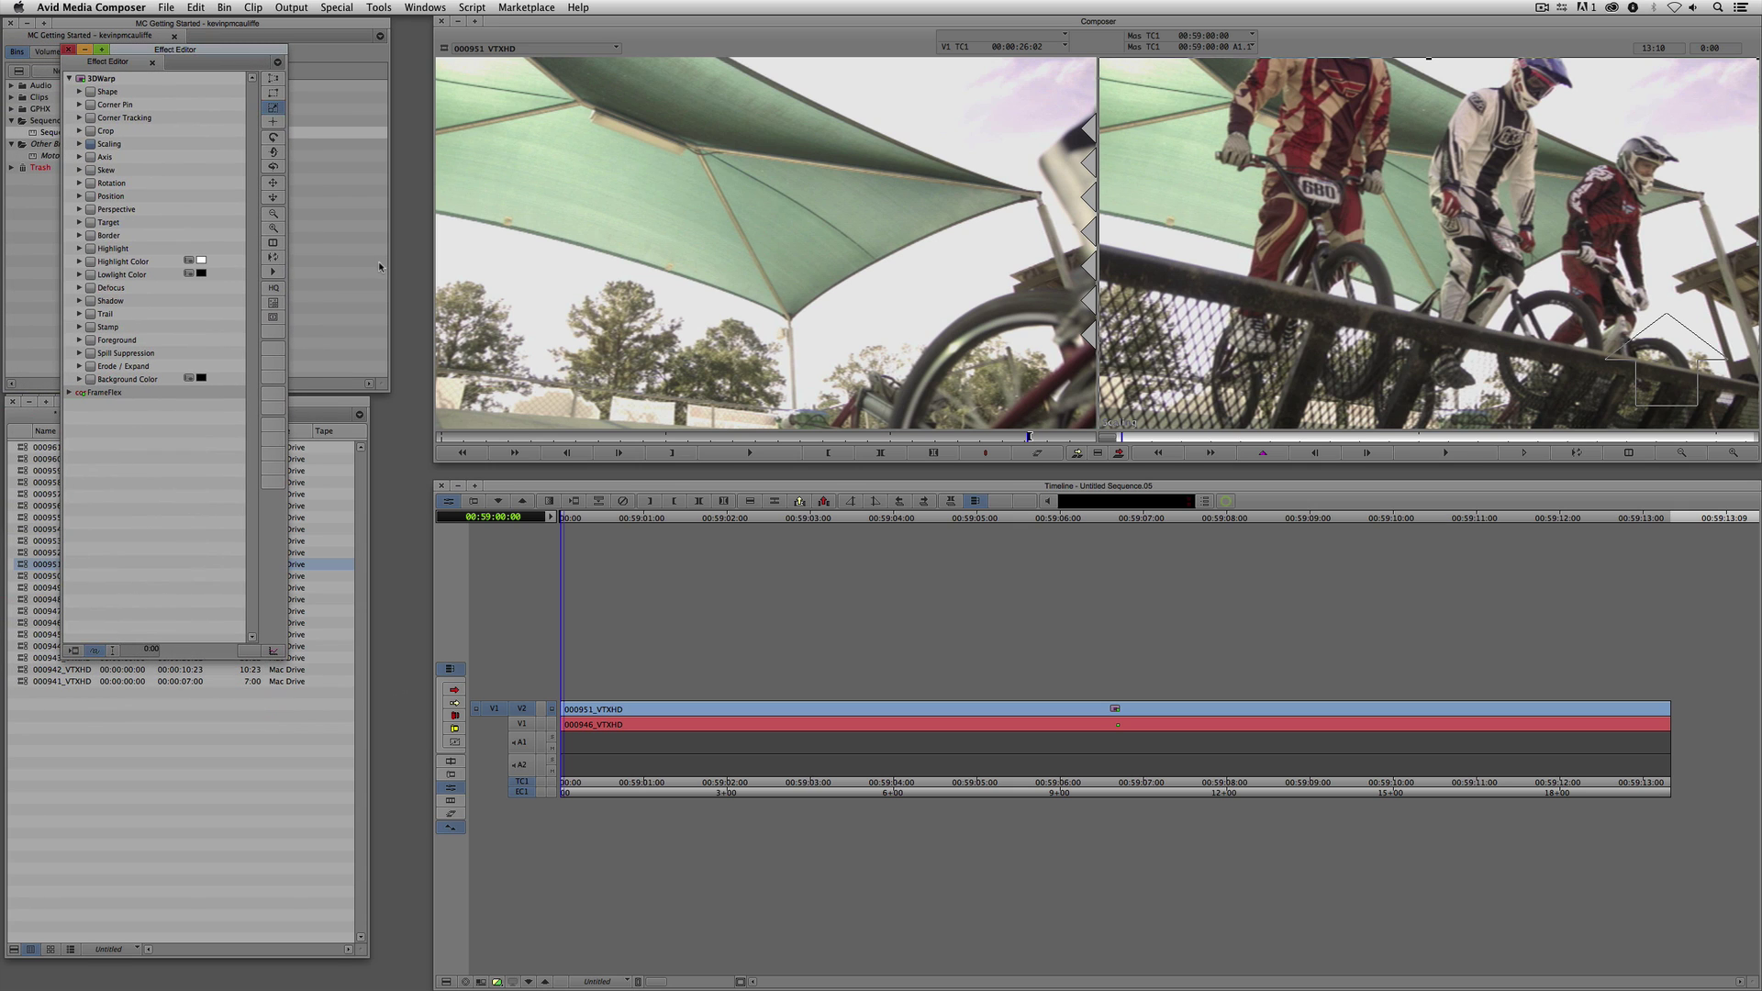
pyautogui.click(80, 144)
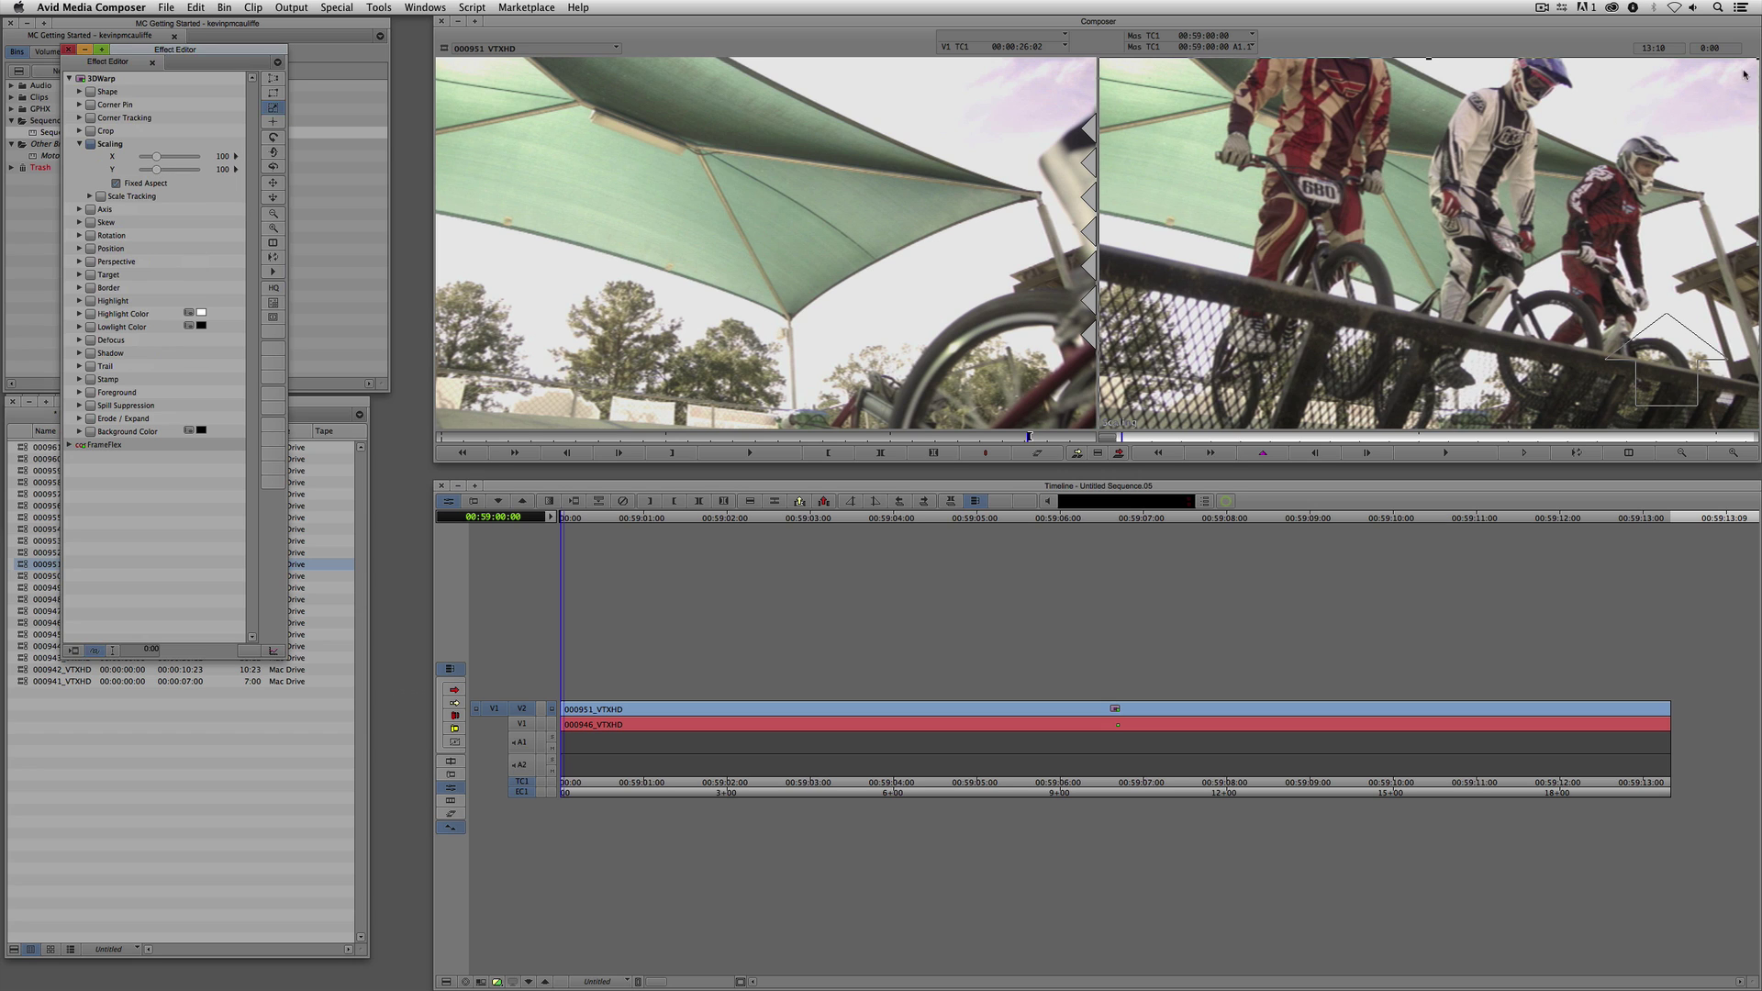
pyautogui.moveTo(1756, 62); pyautogui.dragTo(1568, 187)
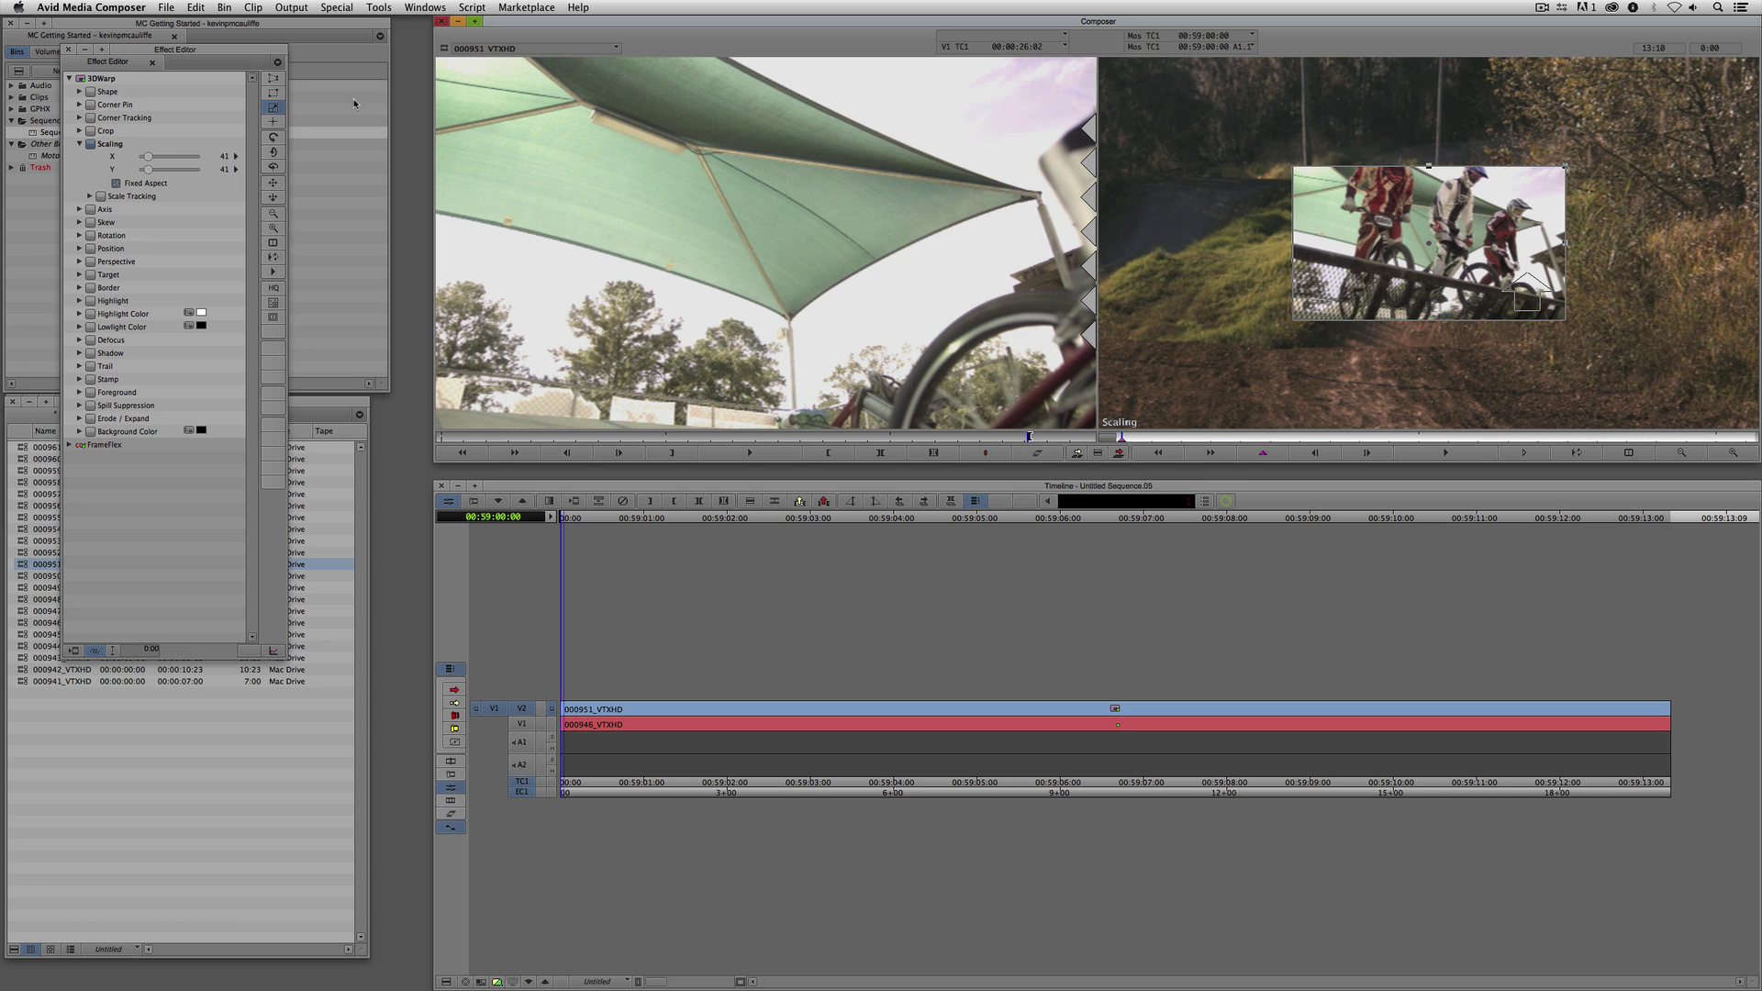
# - Try cropping and Y-rotating the shrunken picture, undo the changes, and disable the Crop and Rotation parameter groups
pyautogui.click(273, 93)
pyautogui.moveTo(1294, 321)
pyautogui.mouseDown()
pyautogui.moveTo(1287, 260)
pyautogui.moveTo(1293, 322)
pyautogui.mouseUp()
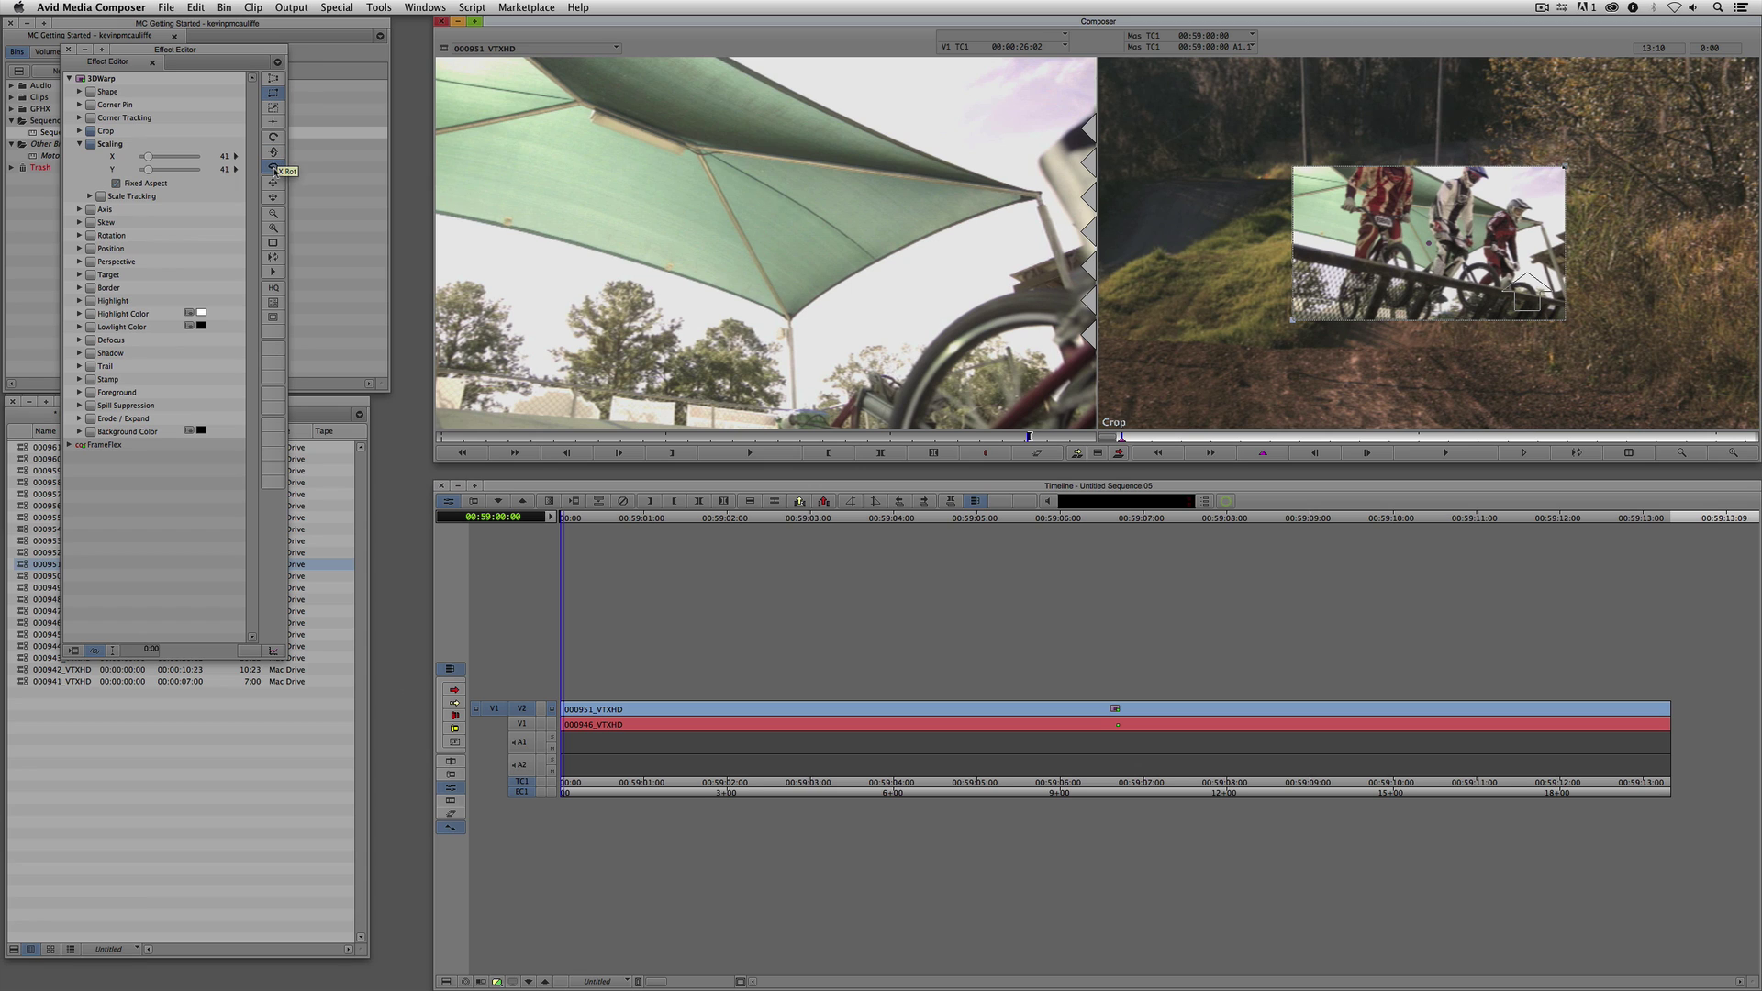
pyautogui.click(274, 166)
pyautogui.moveTo(1295, 248); pyautogui.dragTo(1353, 320)
pyautogui.press('super+z')
pyautogui.press('super+z')
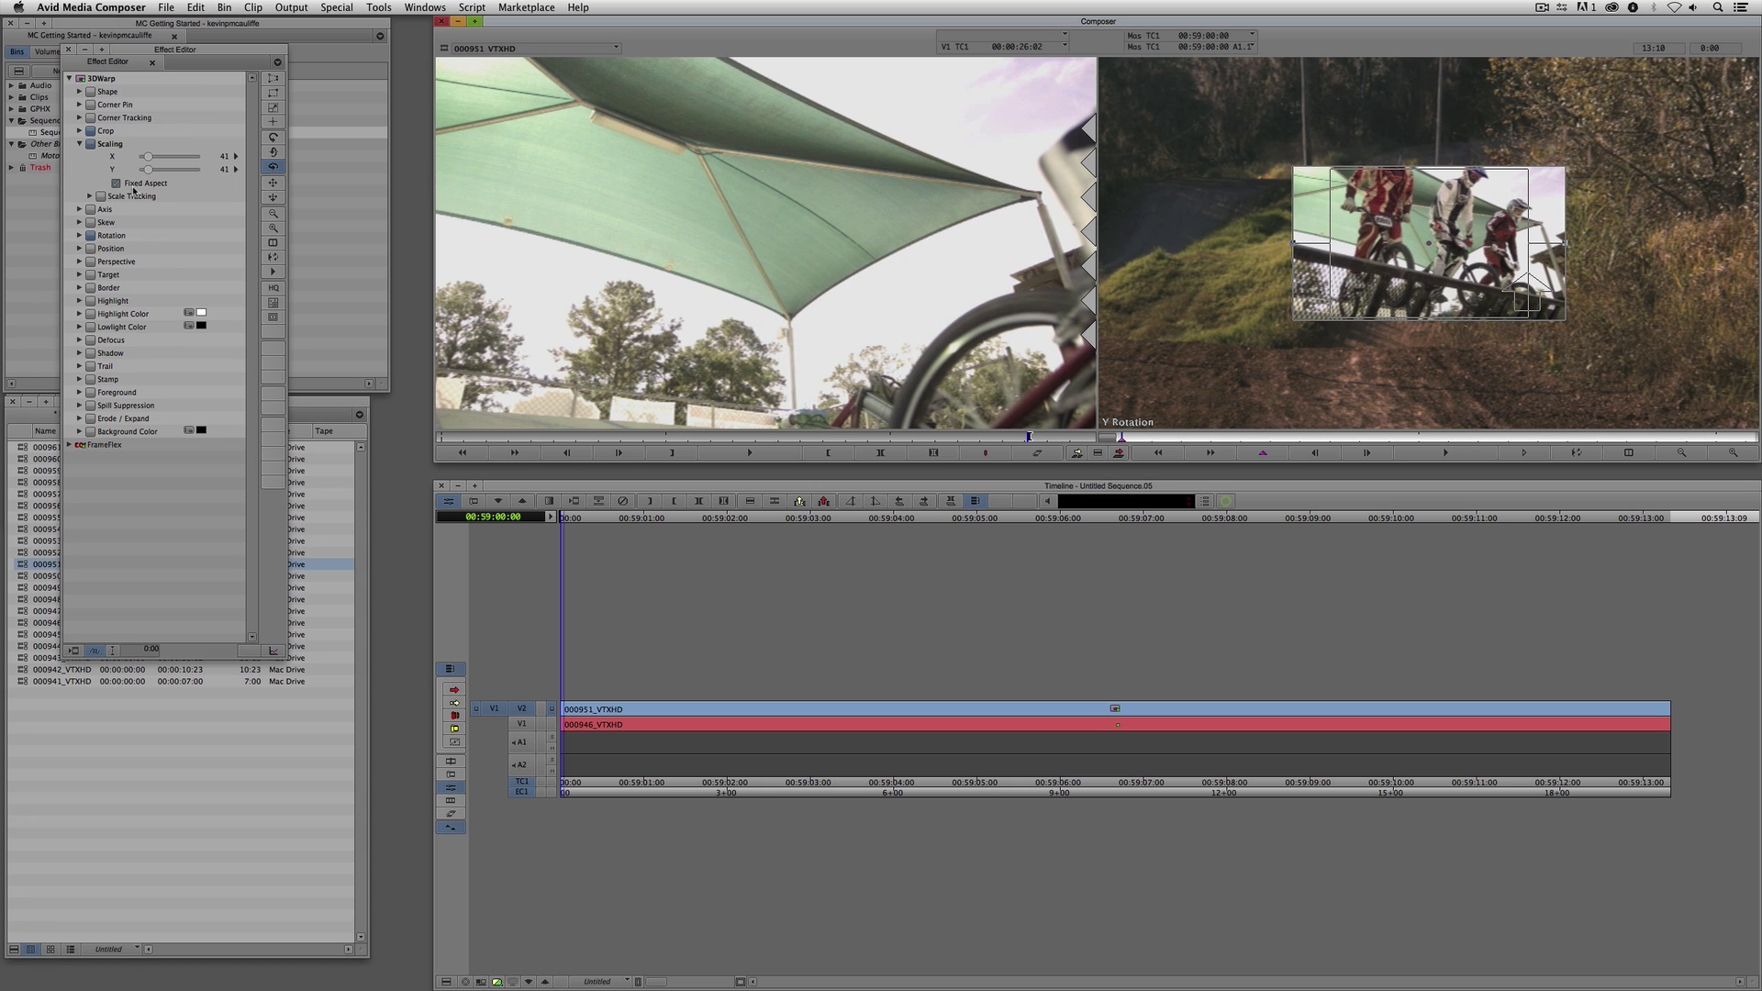
pyautogui.click(84, 139)
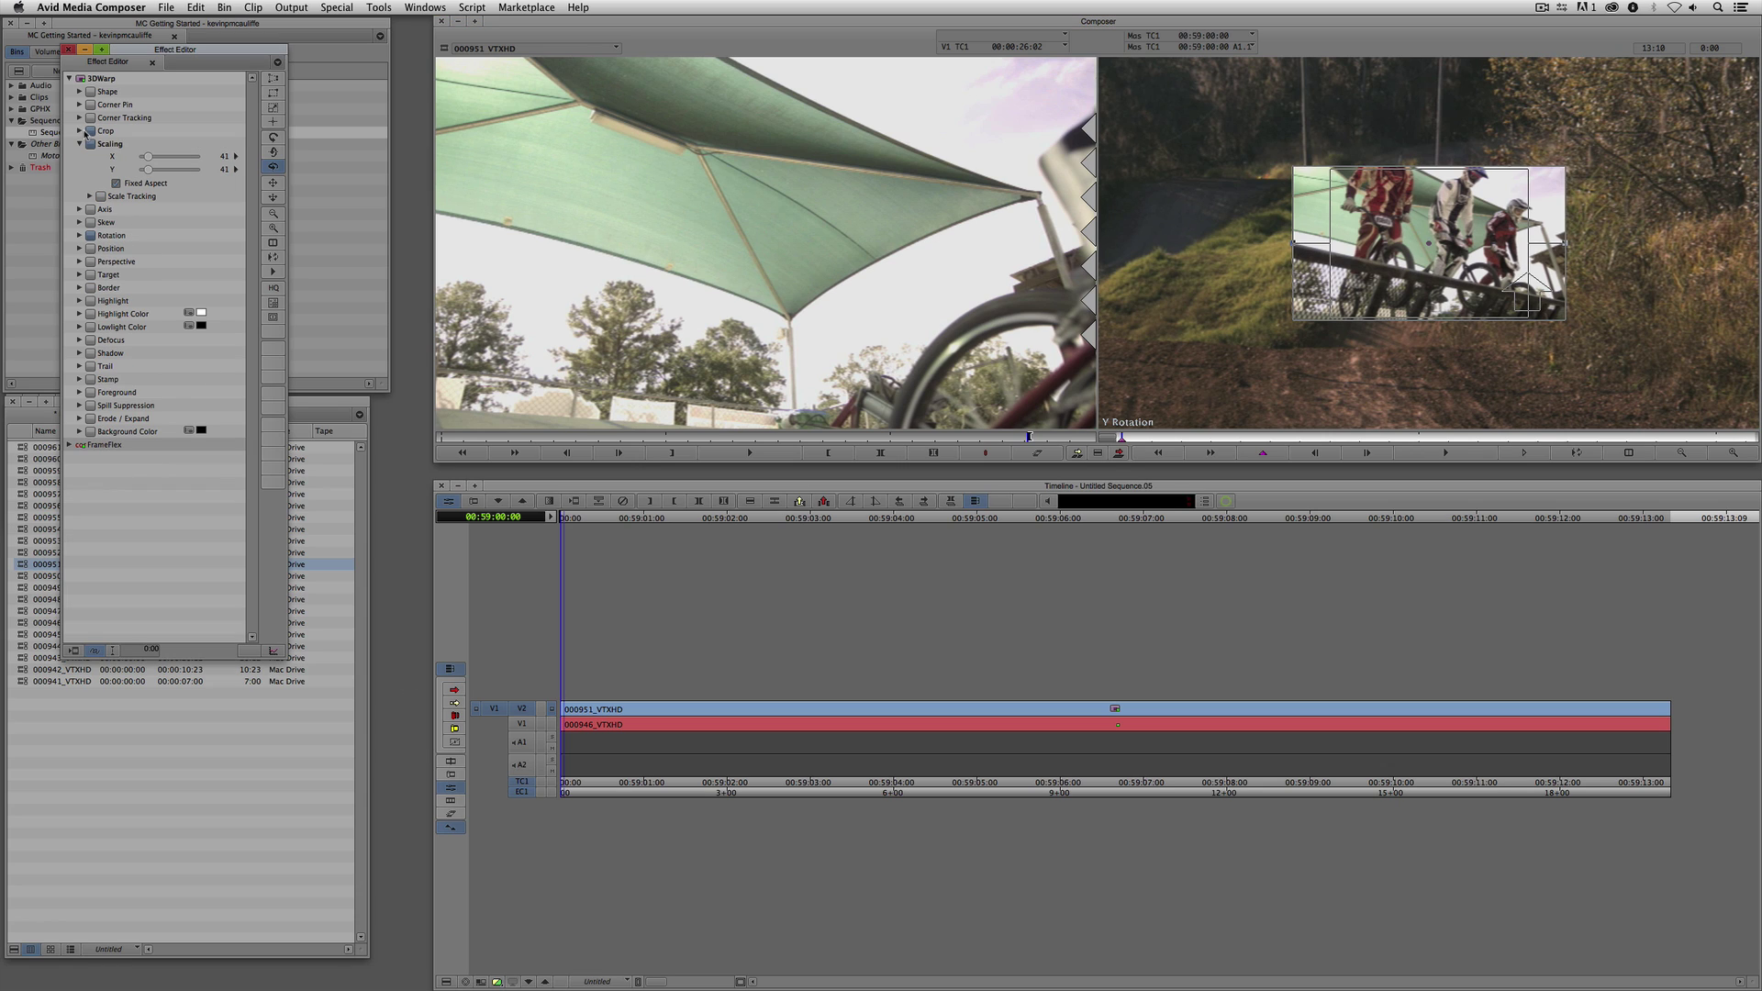
pyautogui.click(91, 235)
# - Set the 3D Warp scaling to 50 and move the picture off-frame to about X -796, Y -250
pyautogui.write('50')
pyautogui.press('Return')
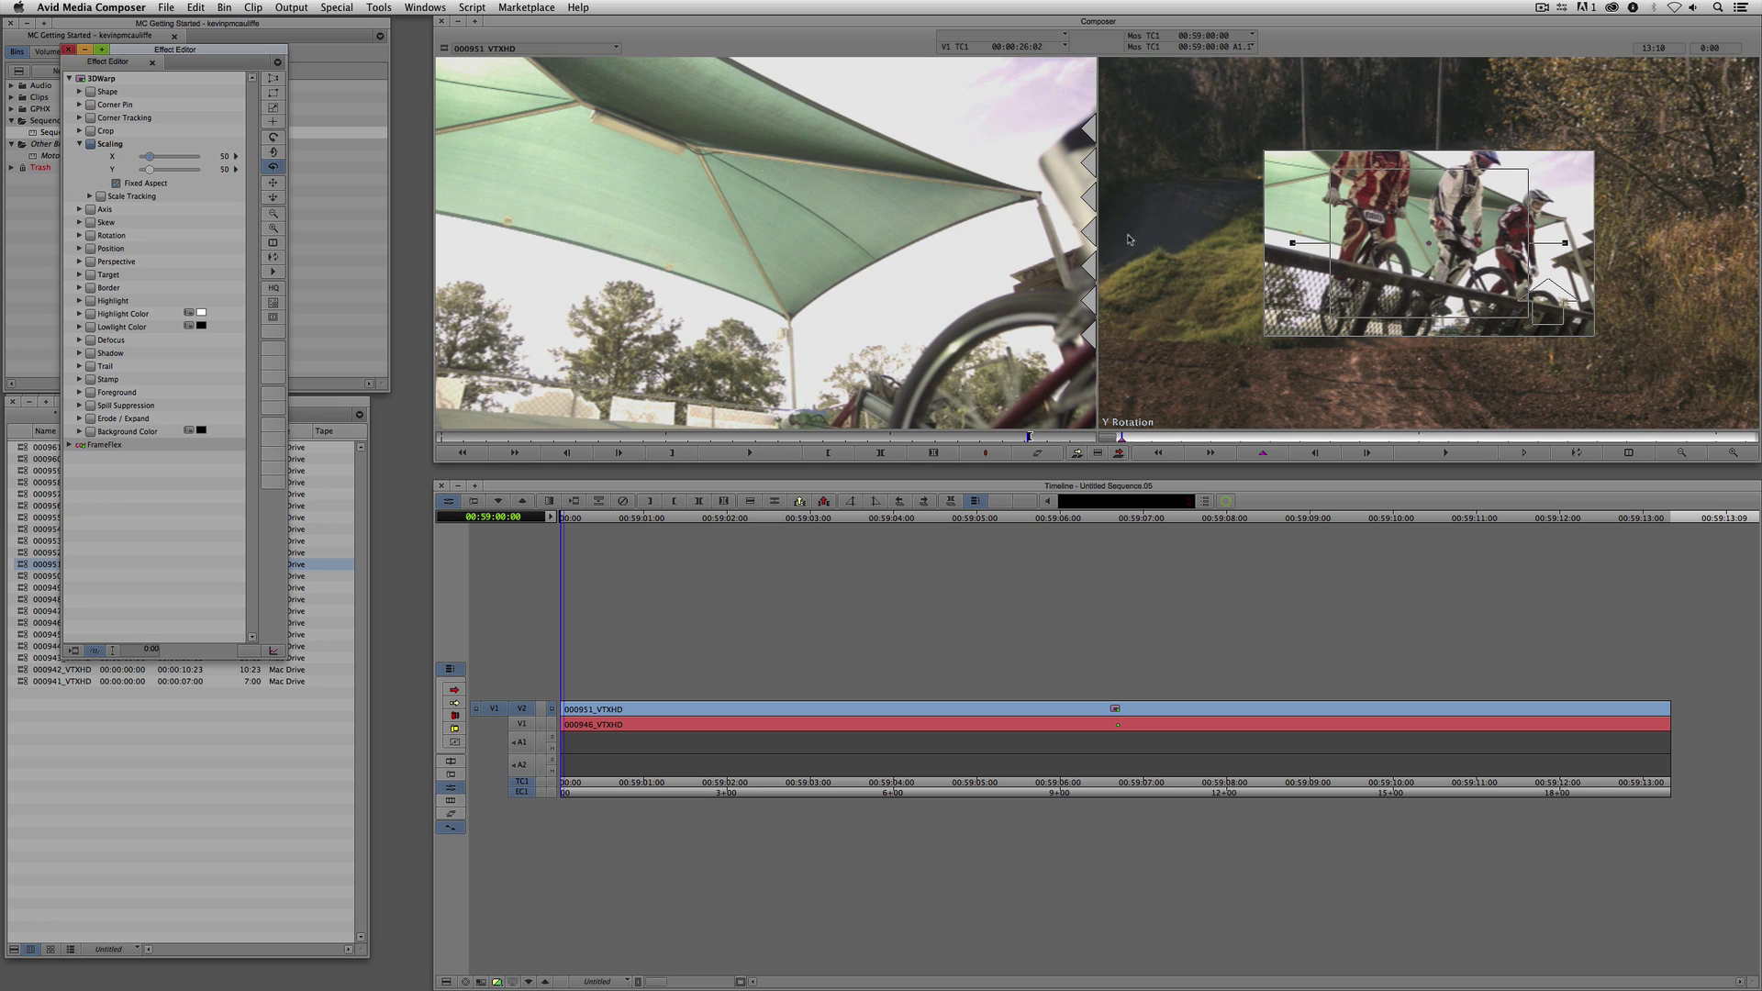
pyautogui.click(274, 217)
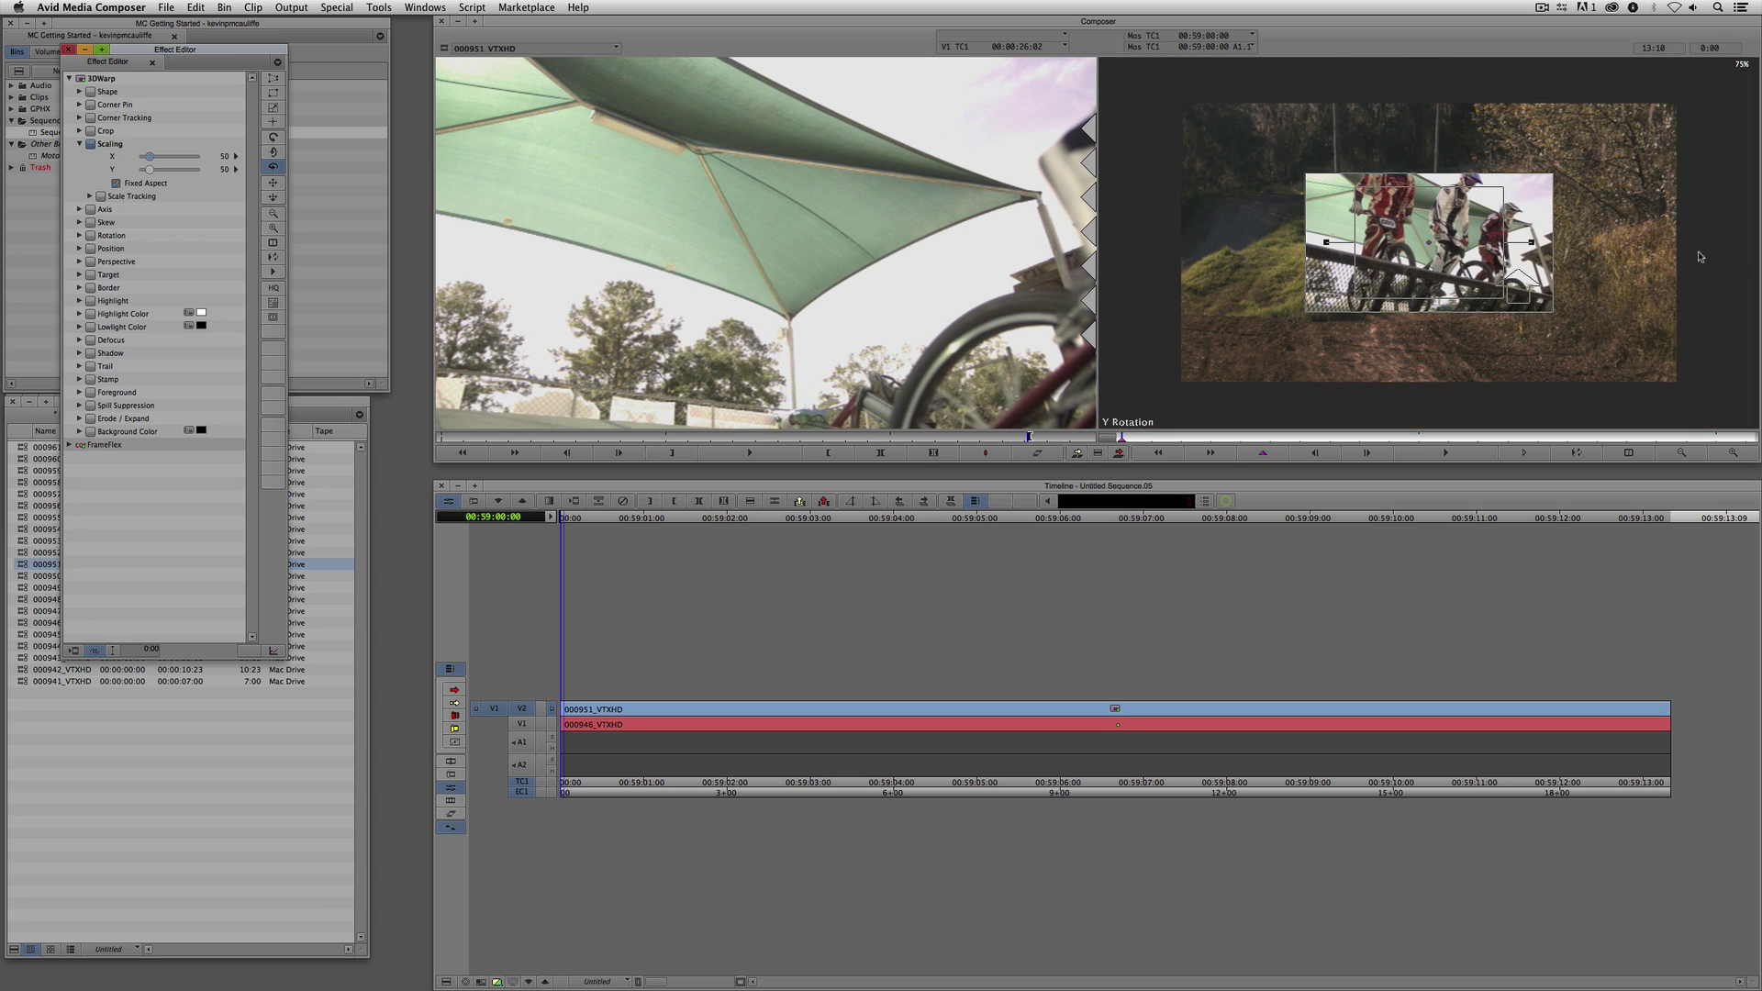
pyautogui.moveTo(1458, 287); pyautogui.dragTo(1144, 345)
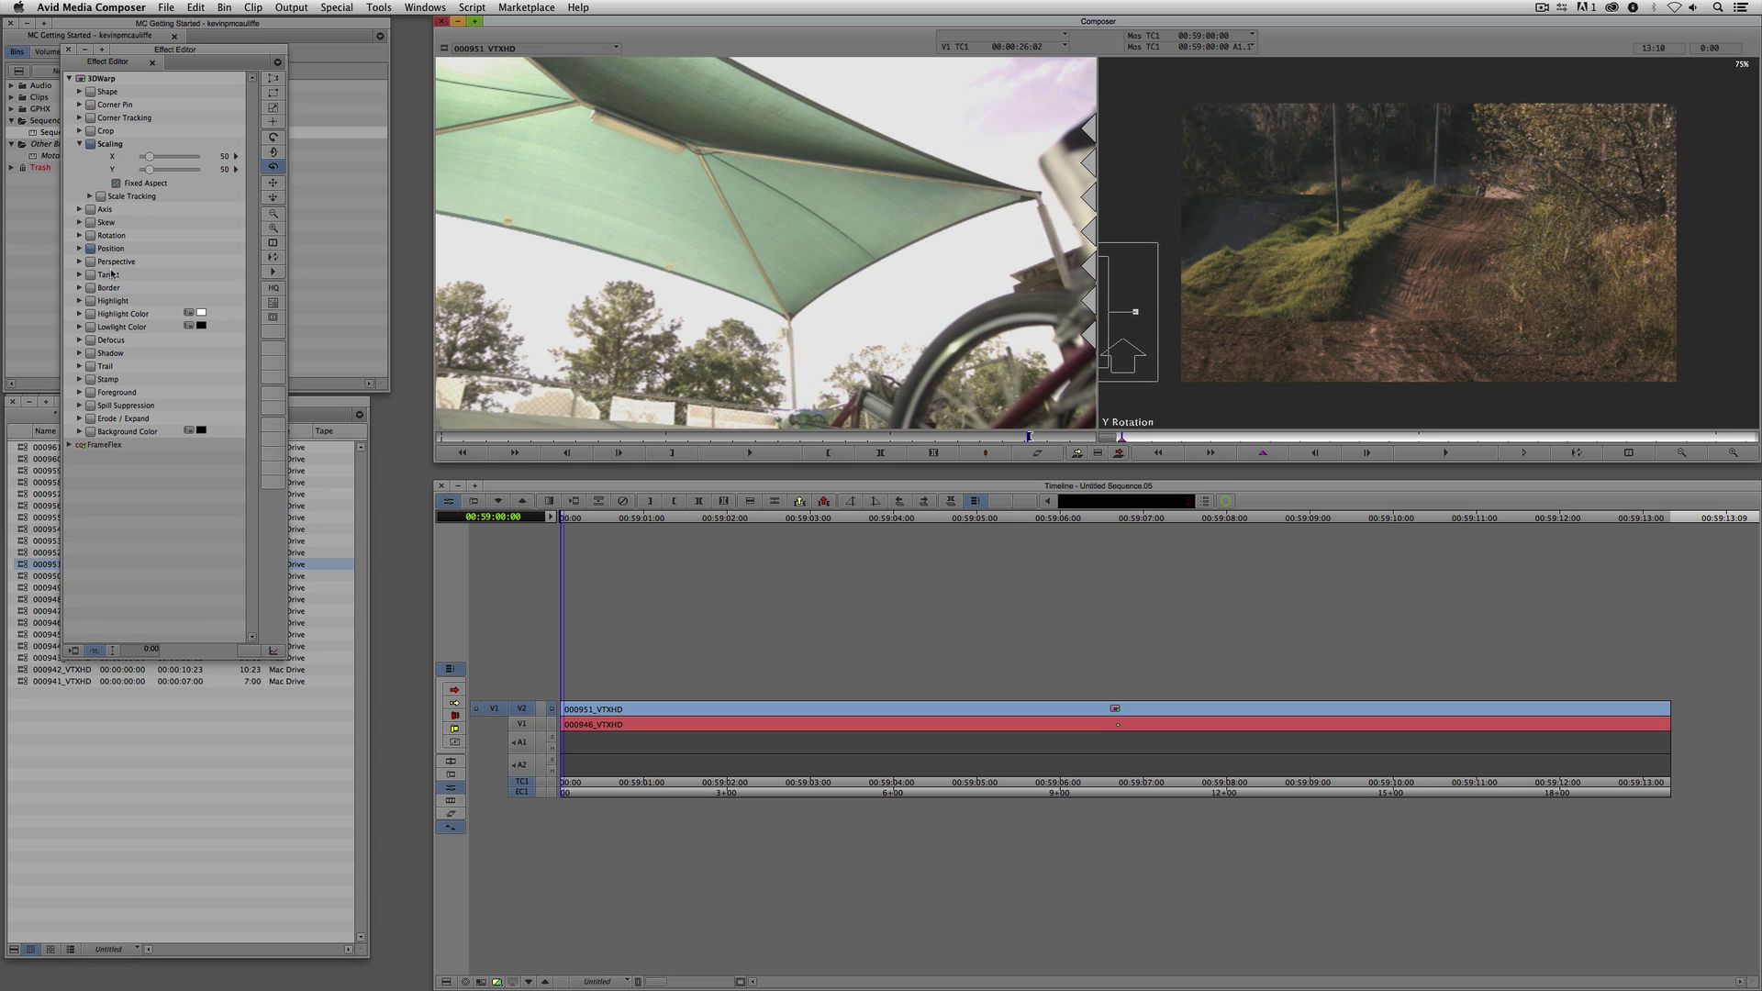
# - Show the 3D Warp keyframe graphs, park on the last frame at 00:59:13:09, and expand the Position parameters
pyautogui.click(274, 652)
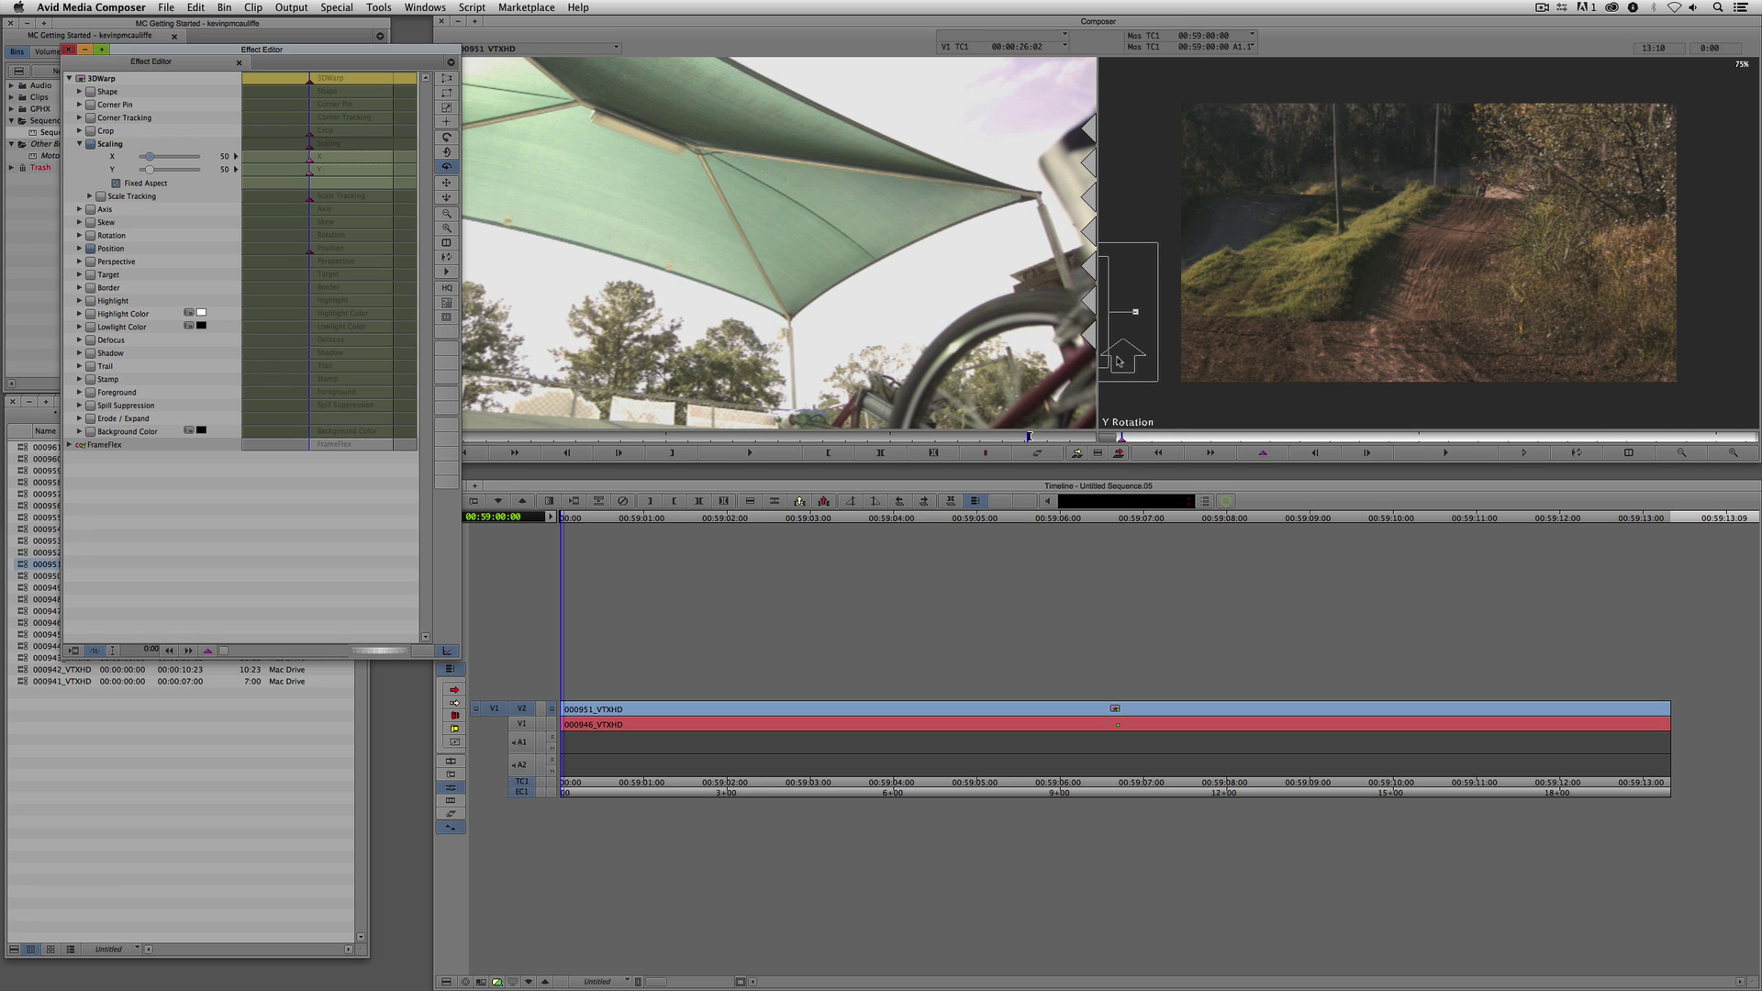
pyautogui.click(1200, 438)
pyautogui.moveTo(1222, 442); pyautogui.dragTo(1754, 419)
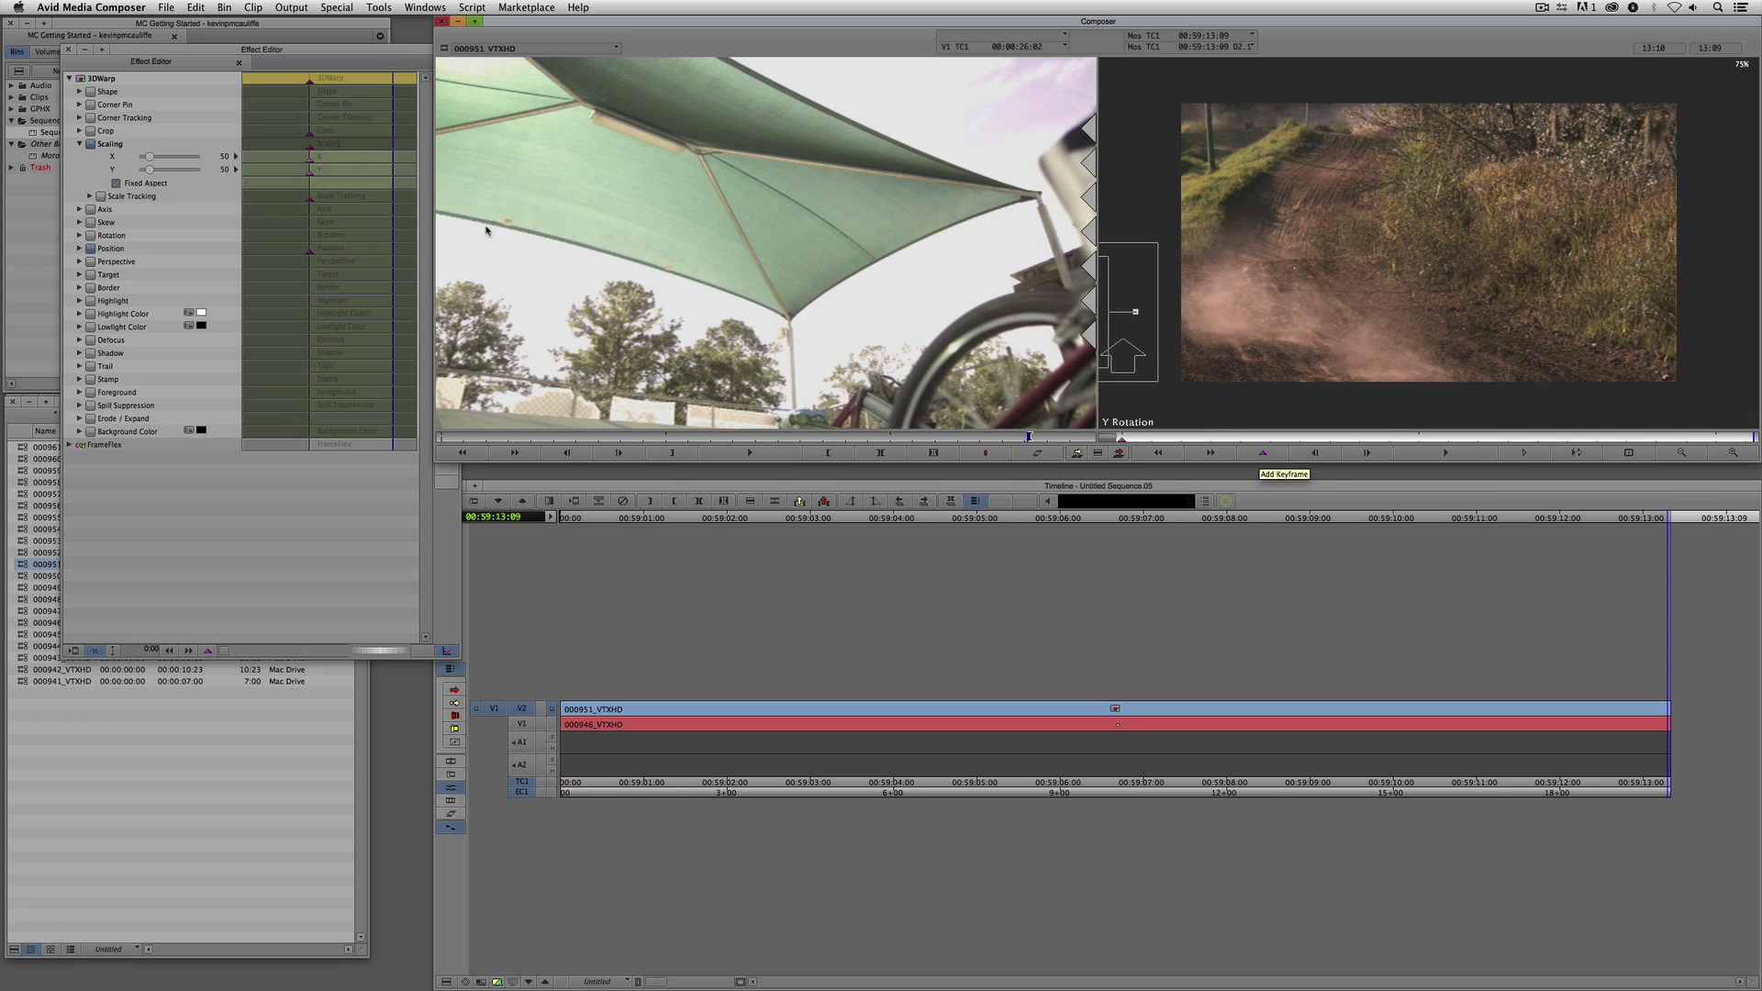
pyautogui.click(79, 249)
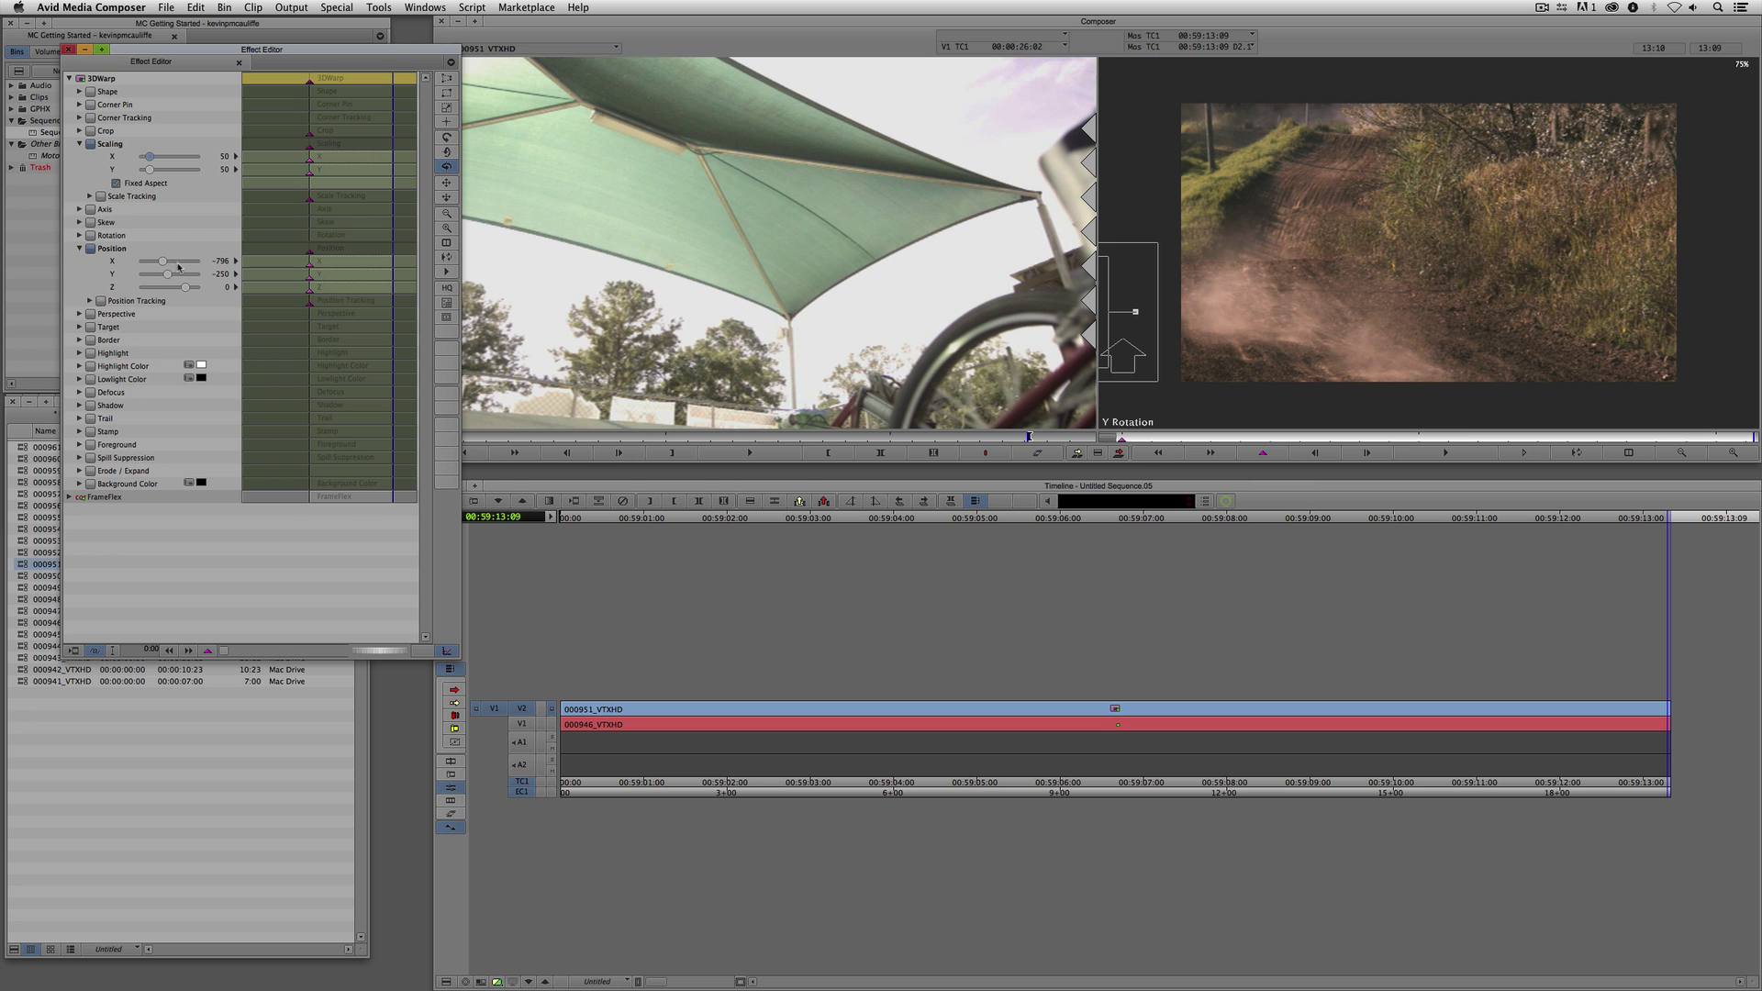
# - Try adding a keyframe to all 3D Warp parameters on the last frame, and undo it
pyautogui.moveTo(163, 264); pyautogui.dragTo(173, 261)
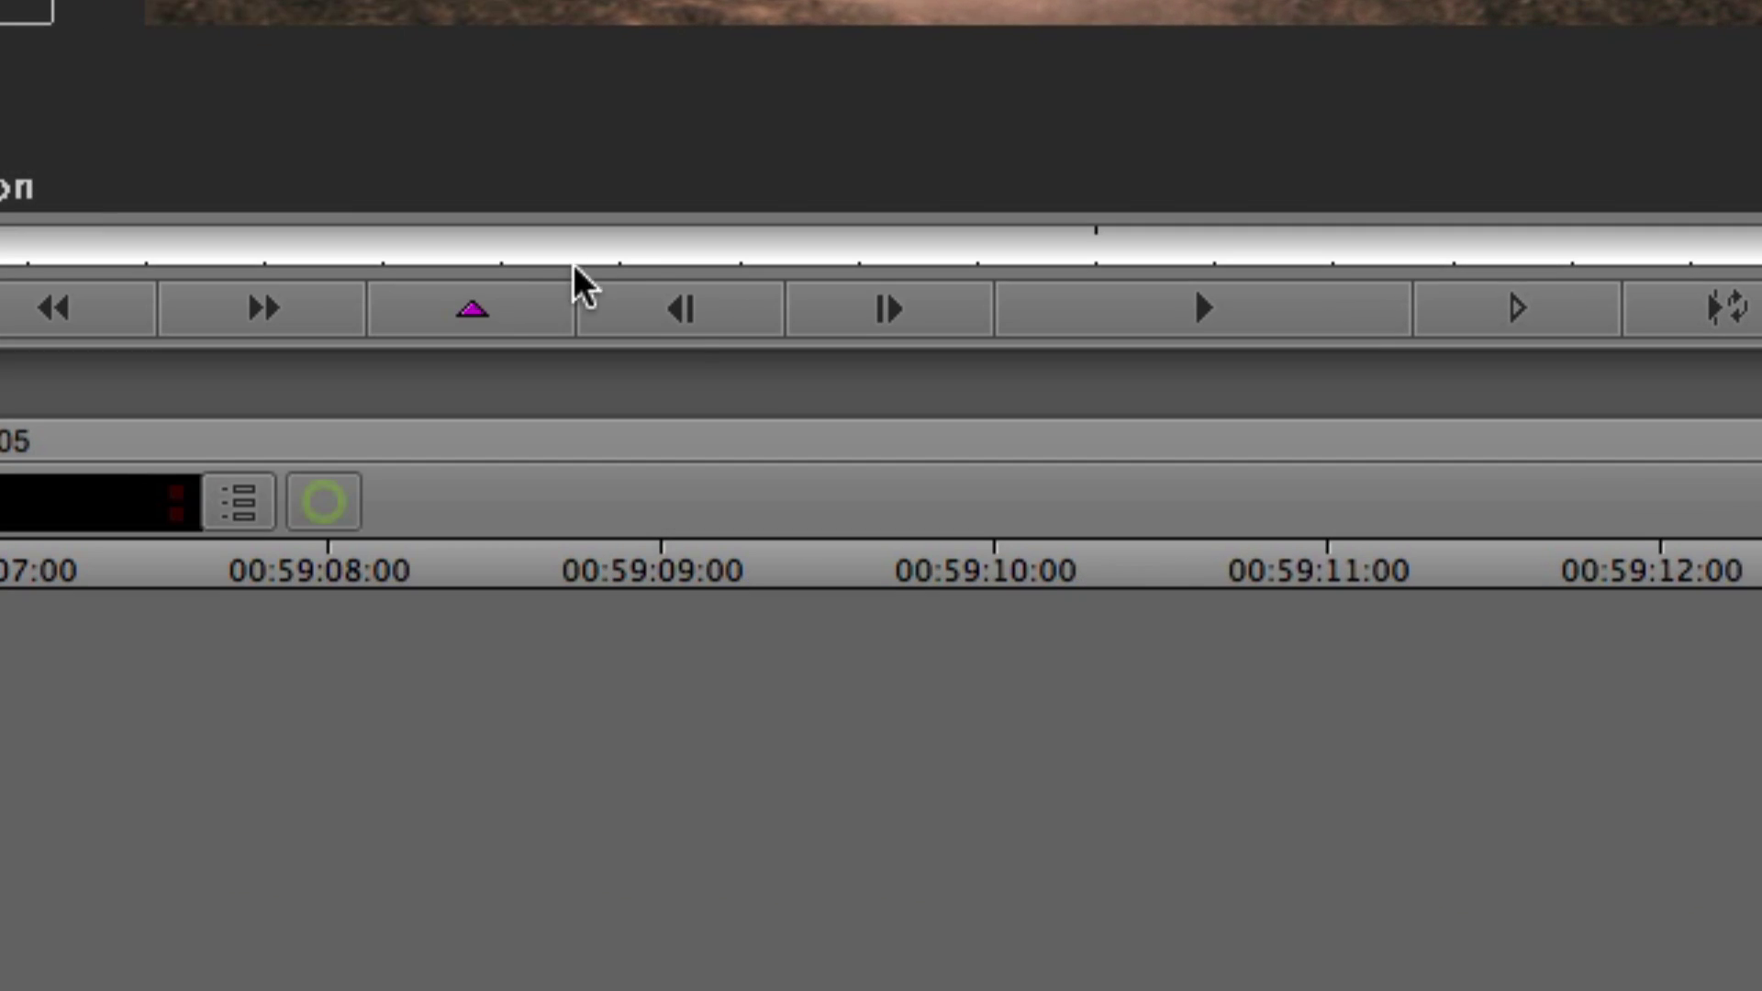
pyautogui.click(1267, 450)
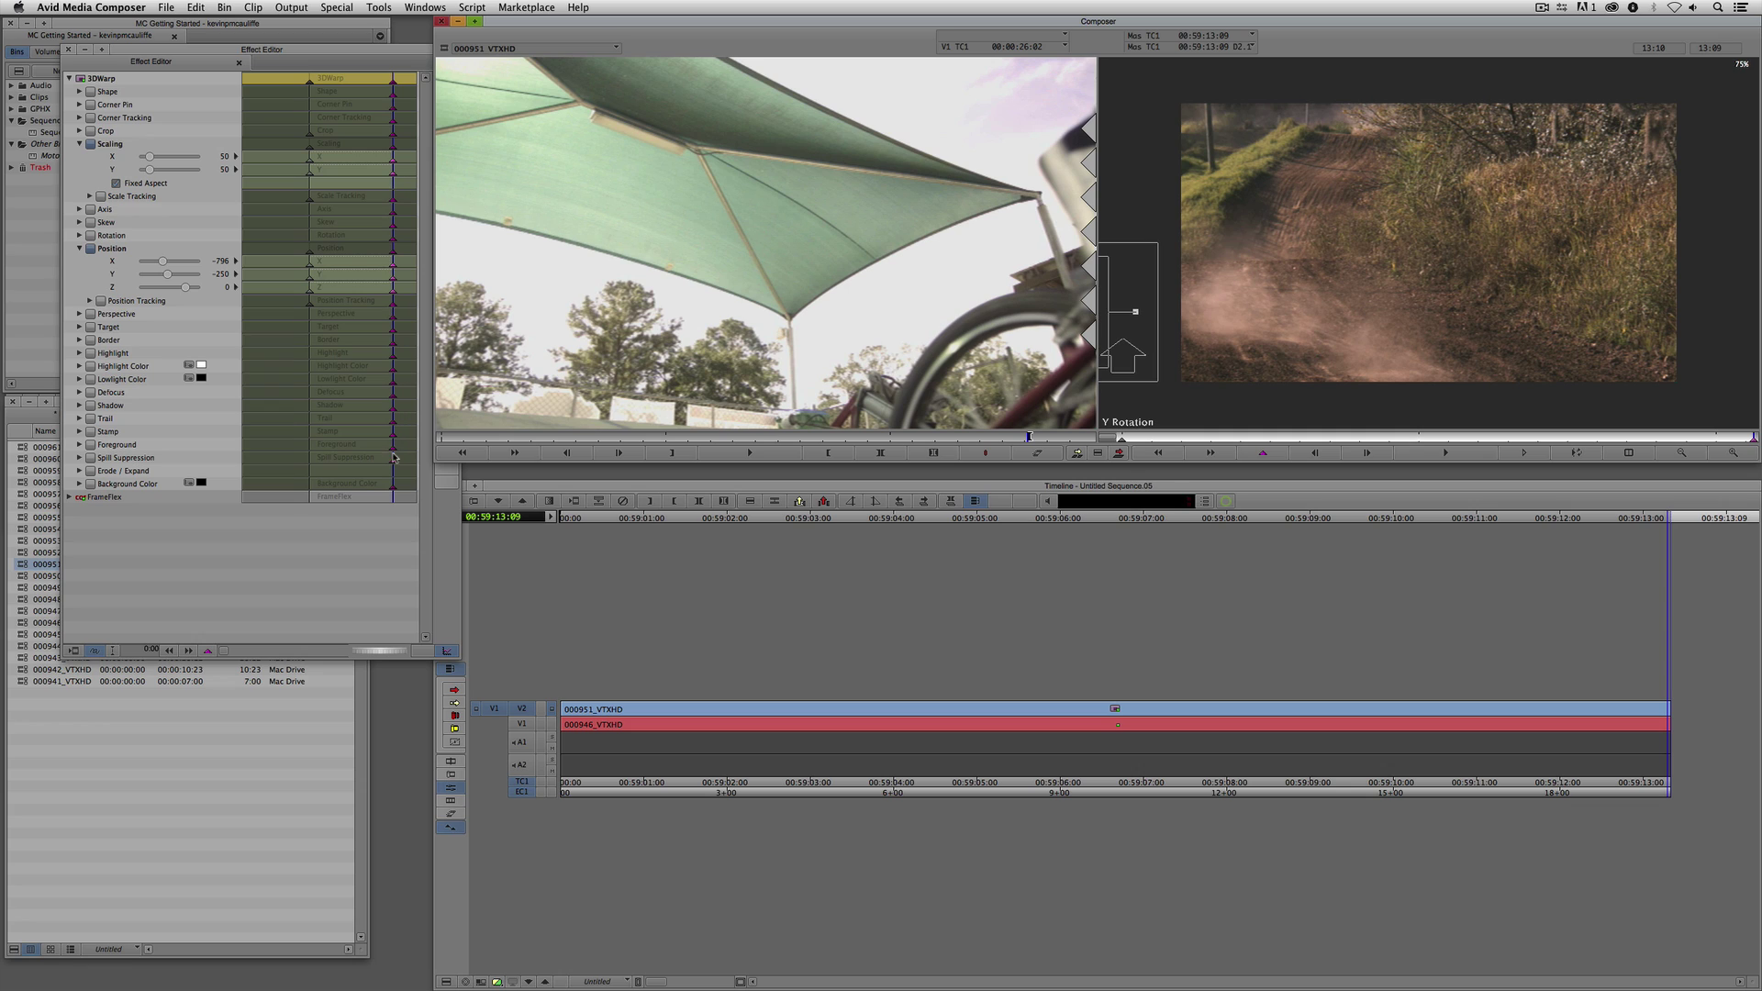
pyautogui.press('super+z')
# - Add a keyframe to the Position group only at 00:59:13:09 and set its X value to about 811
pyautogui.rightClick(394, 253)
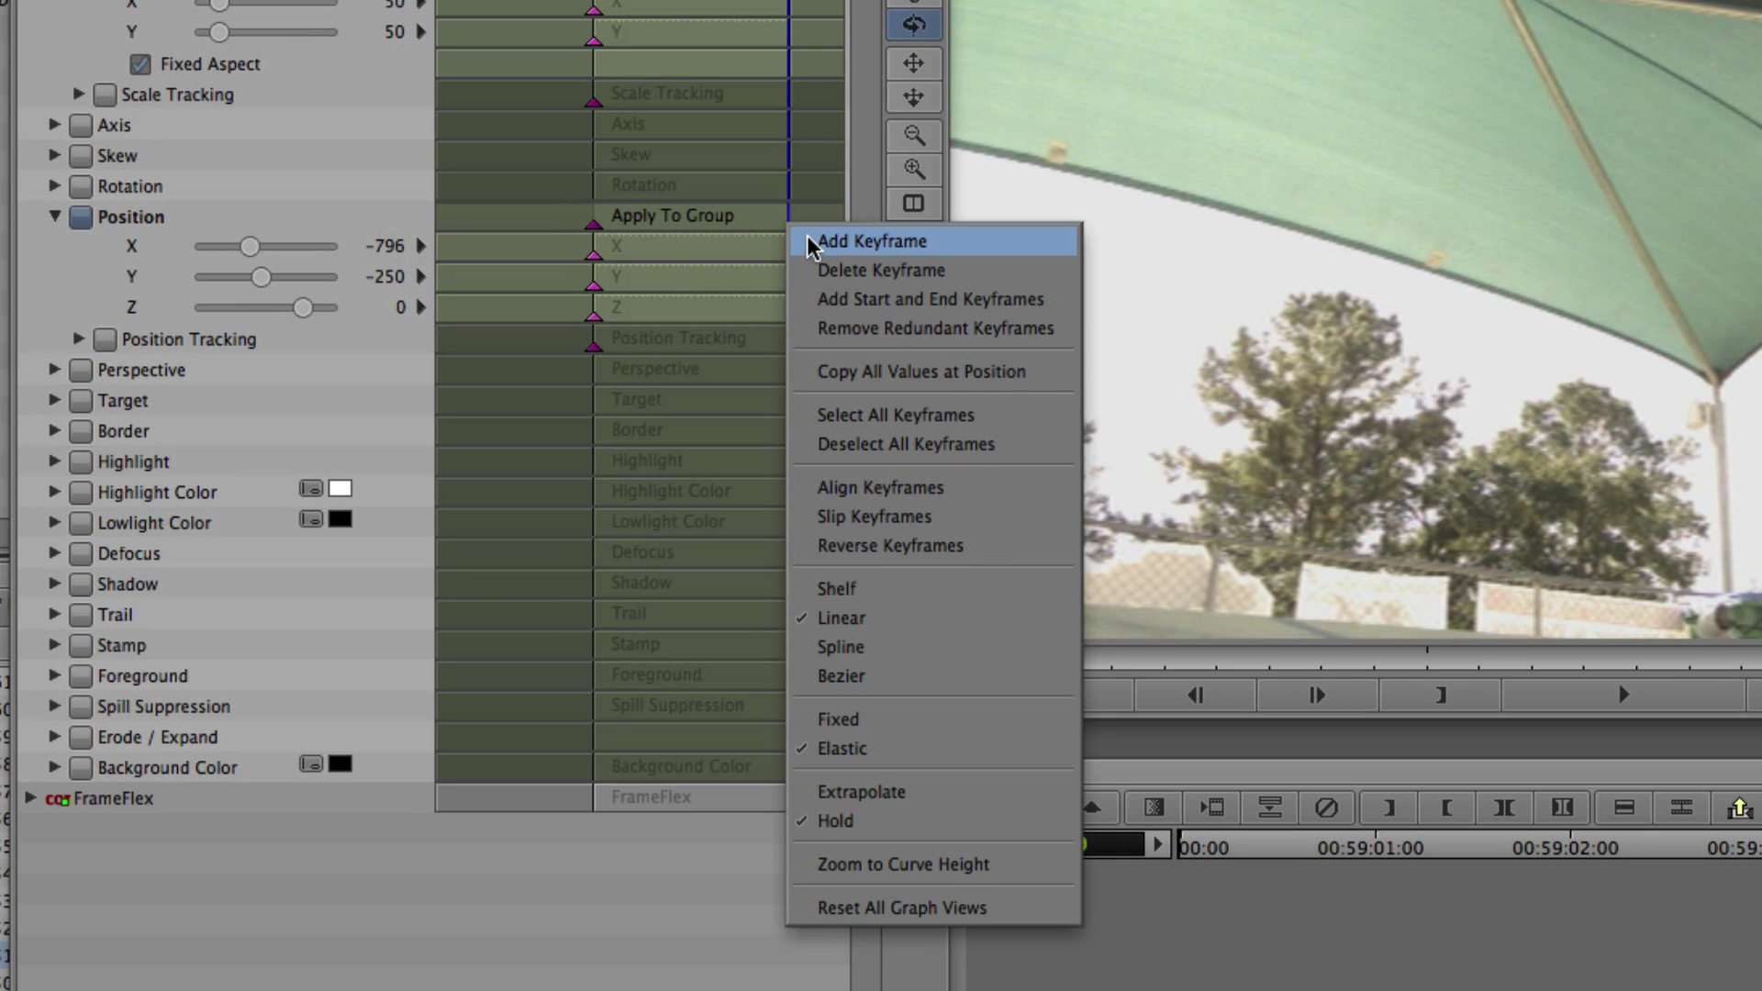
pyautogui.click(809, 241)
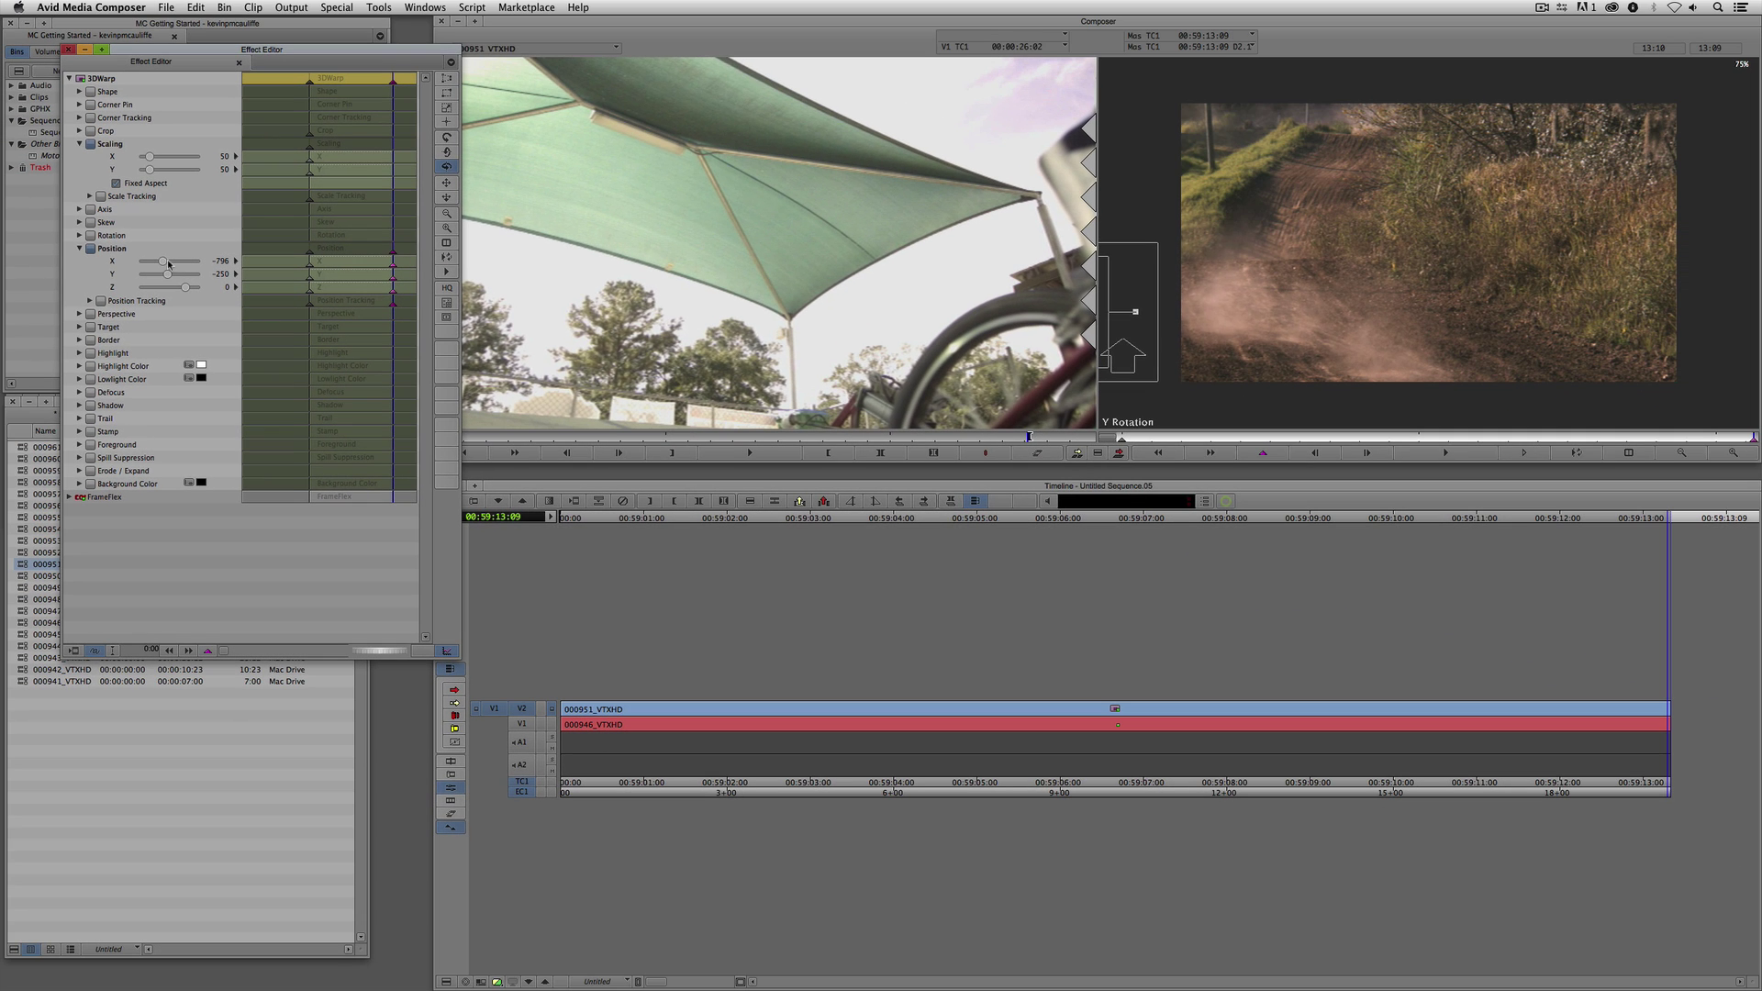
pyautogui.moveTo(249, 247); pyautogui.dragTo(179, 263)
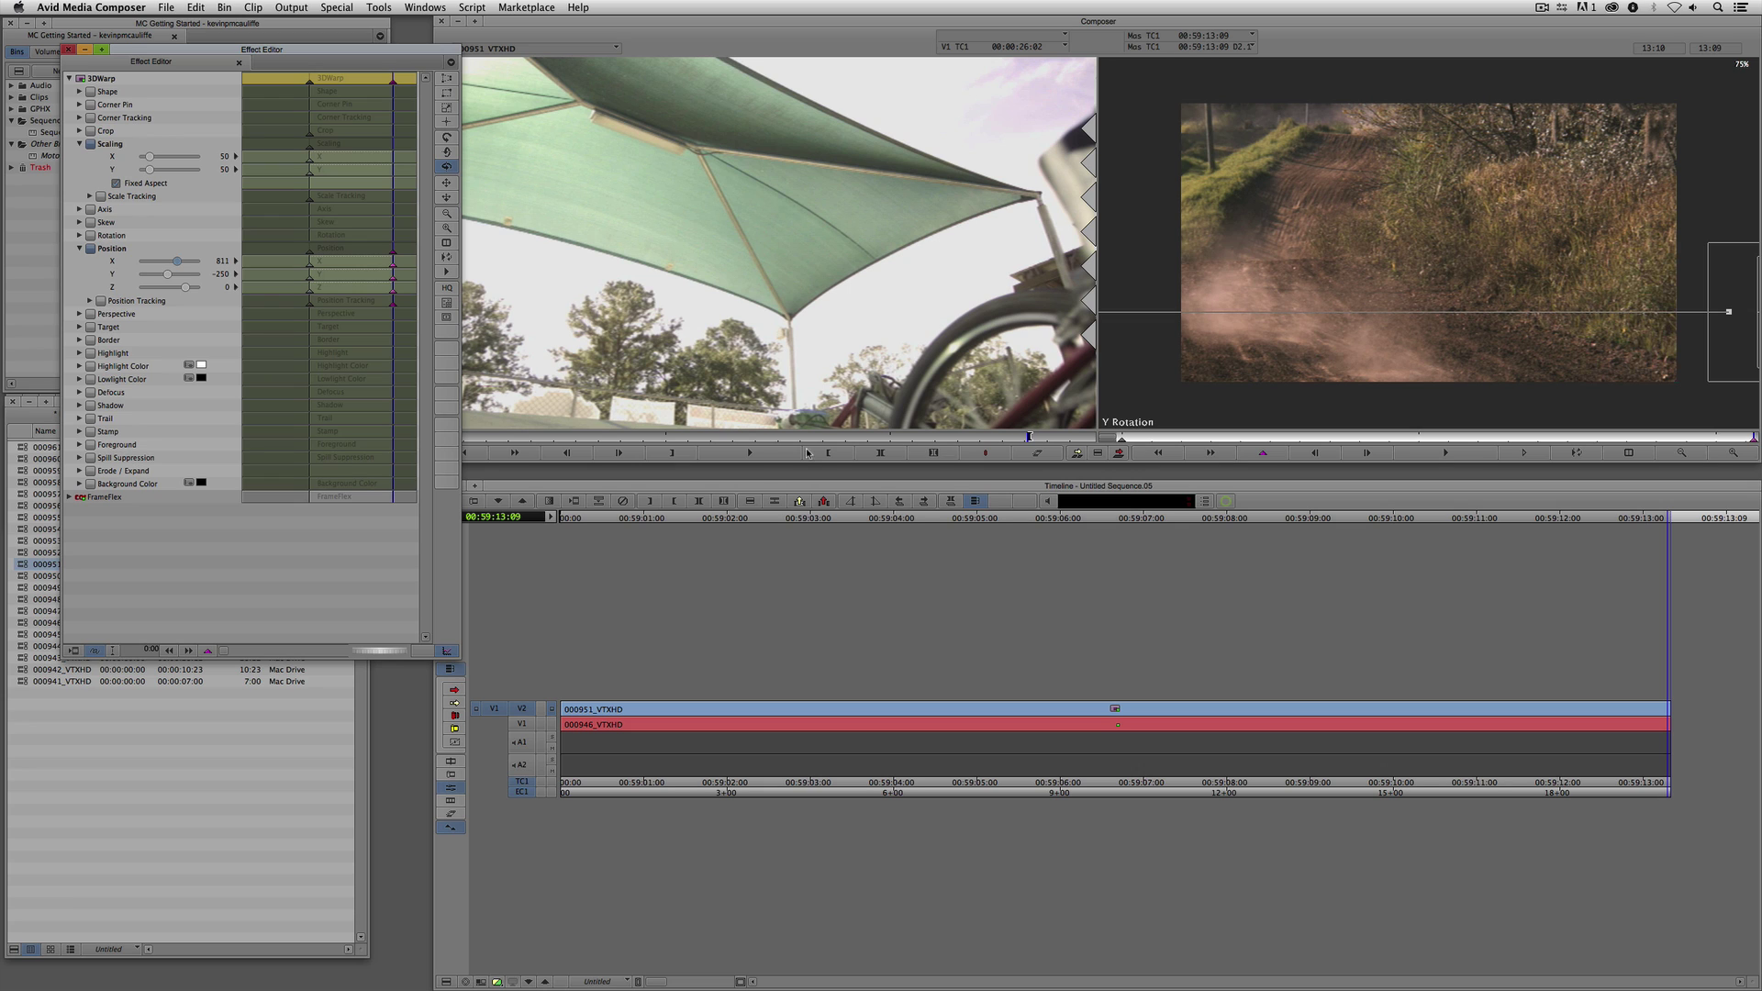
# - Leave effect mode, play the animated picture-in-picture from the sequence start, and park at 00:59:06:08
pyautogui.click(451, 764)
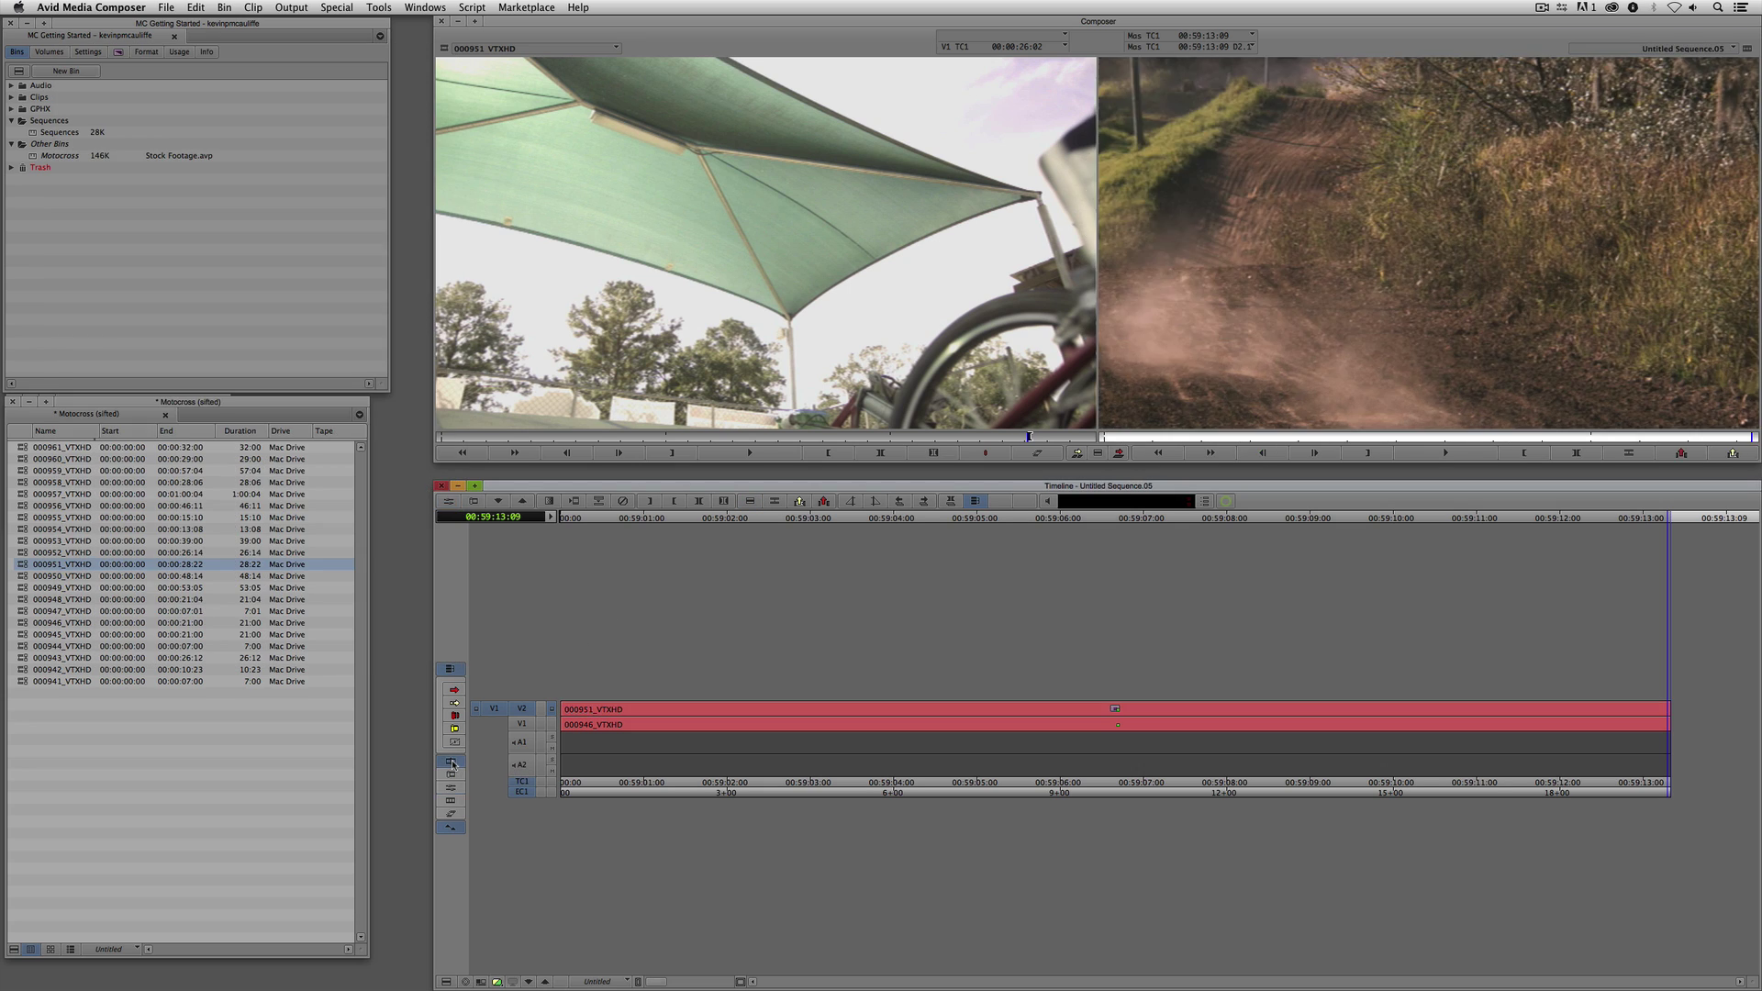
pyautogui.moveTo(624, 734); pyautogui.dragTo(521, 724)
pyautogui.press('space')
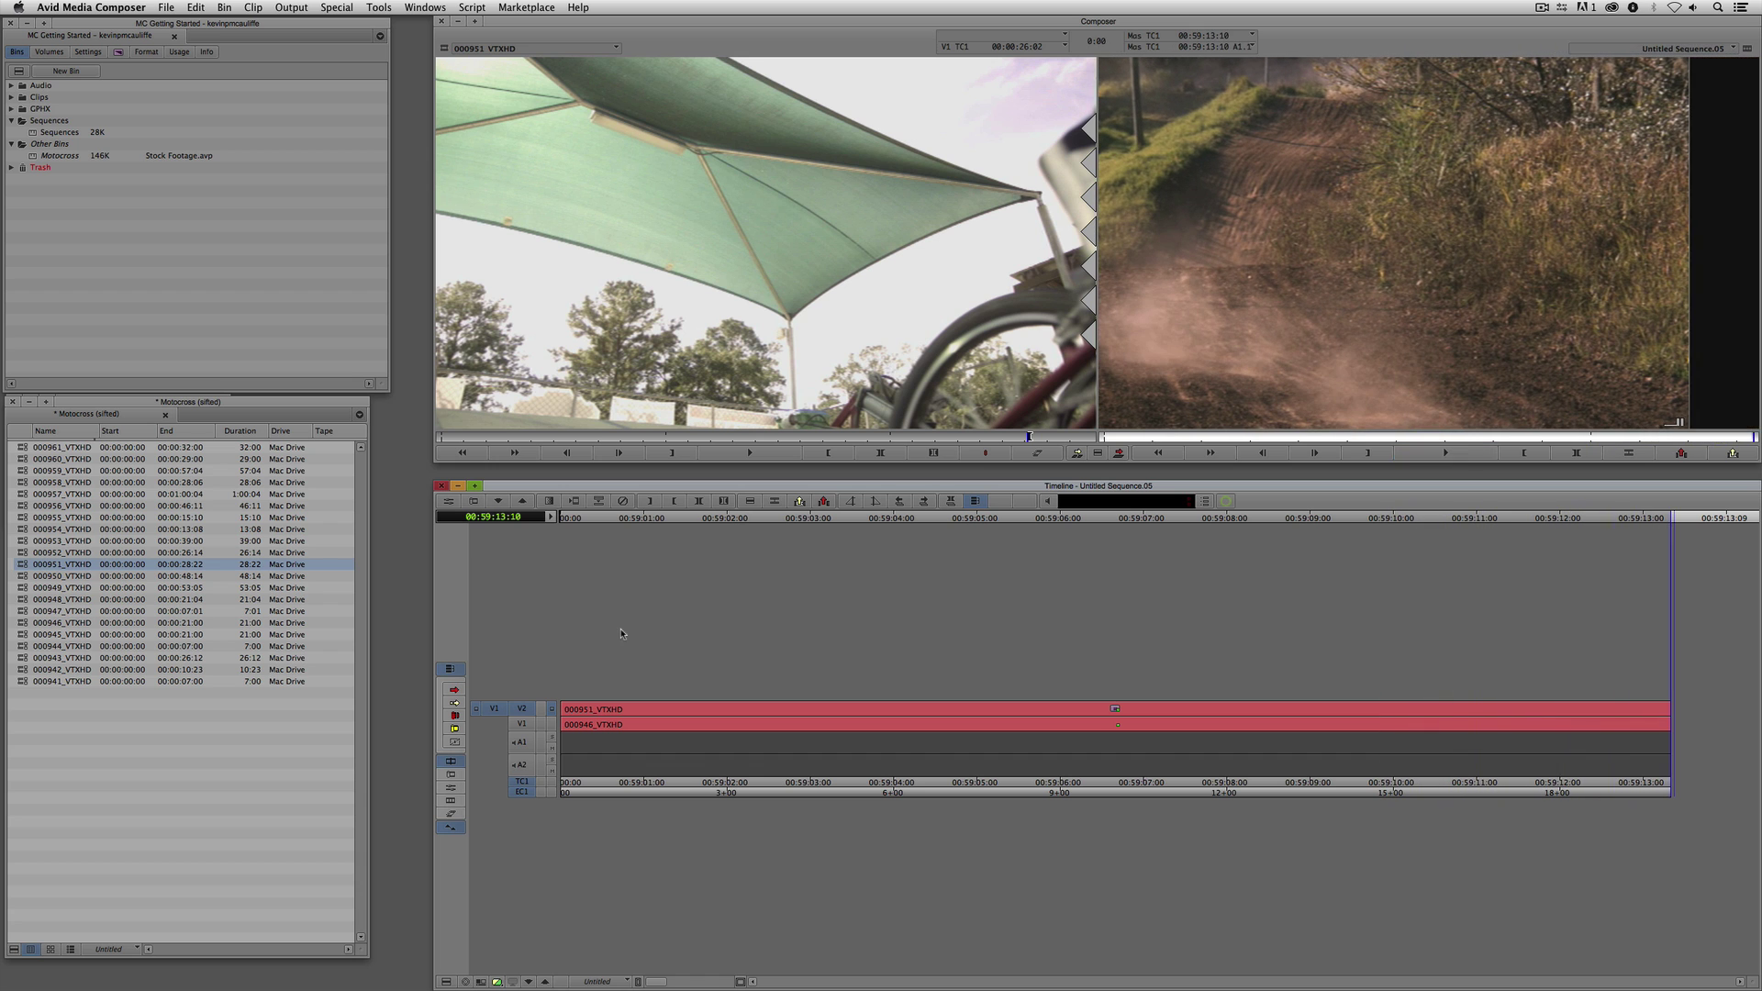
pyautogui.moveTo(1005, 751); pyautogui.dragTo(1081, 745)
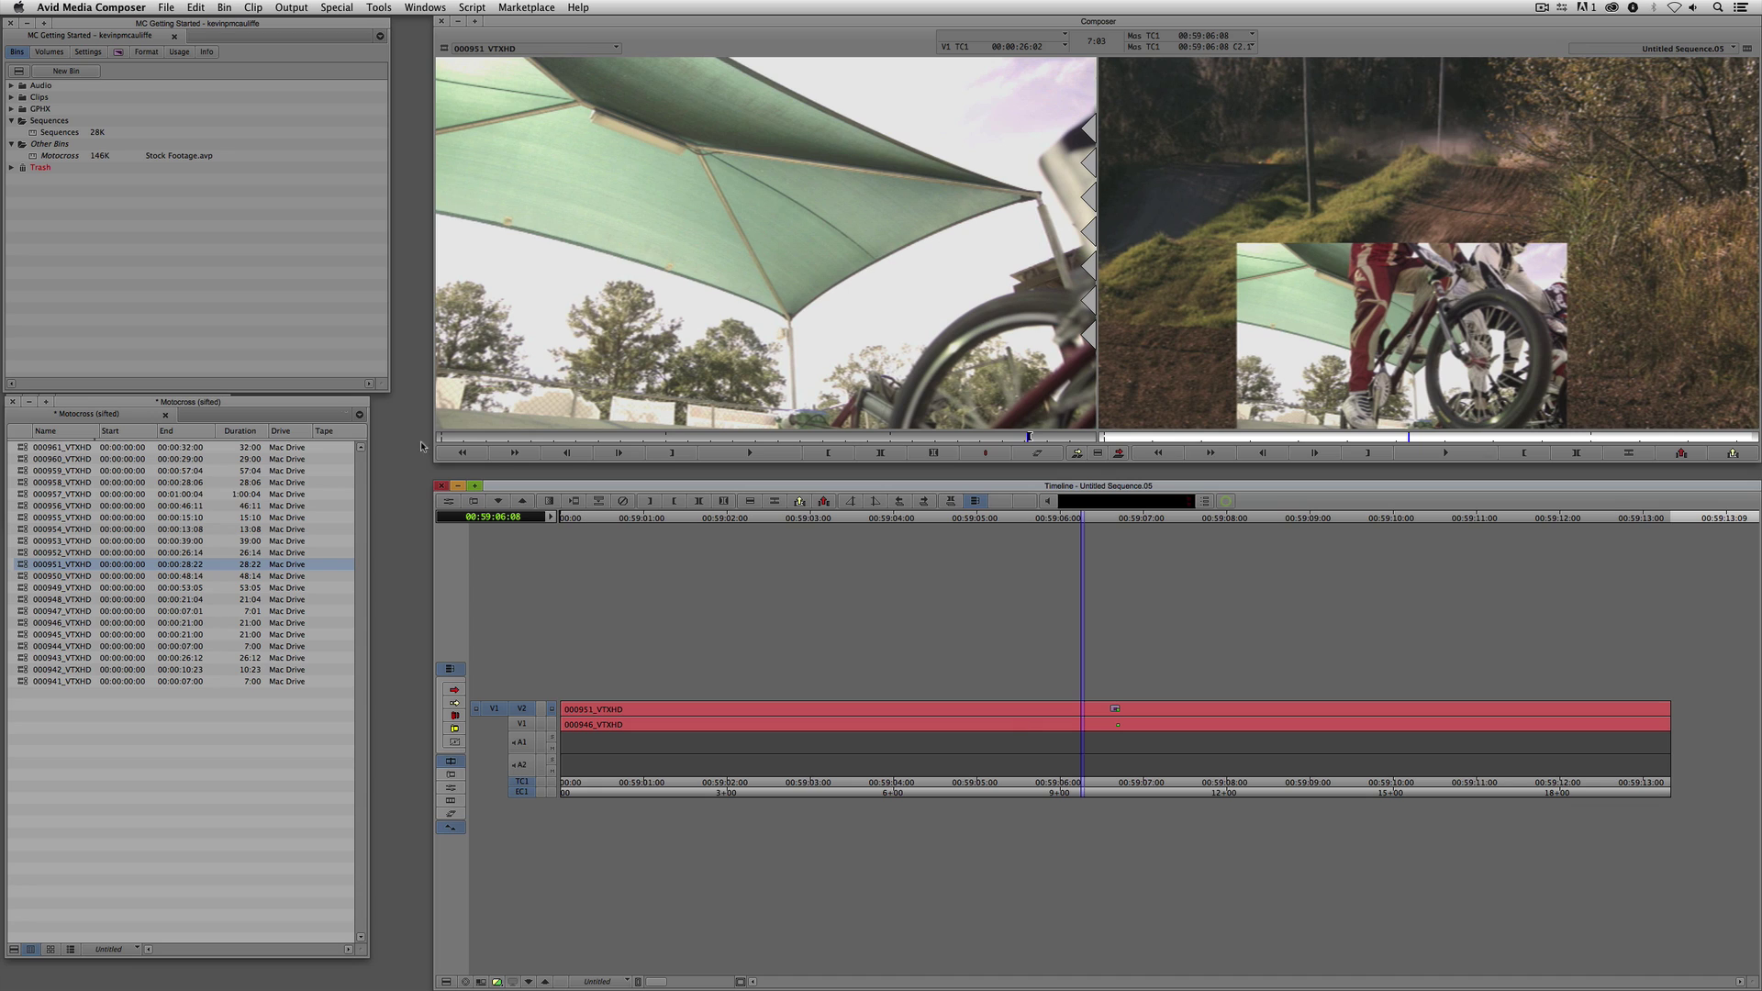
# - Create a new bin named GPHX and file it inside the project's GPHX folder
pyautogui.click(11, 109)
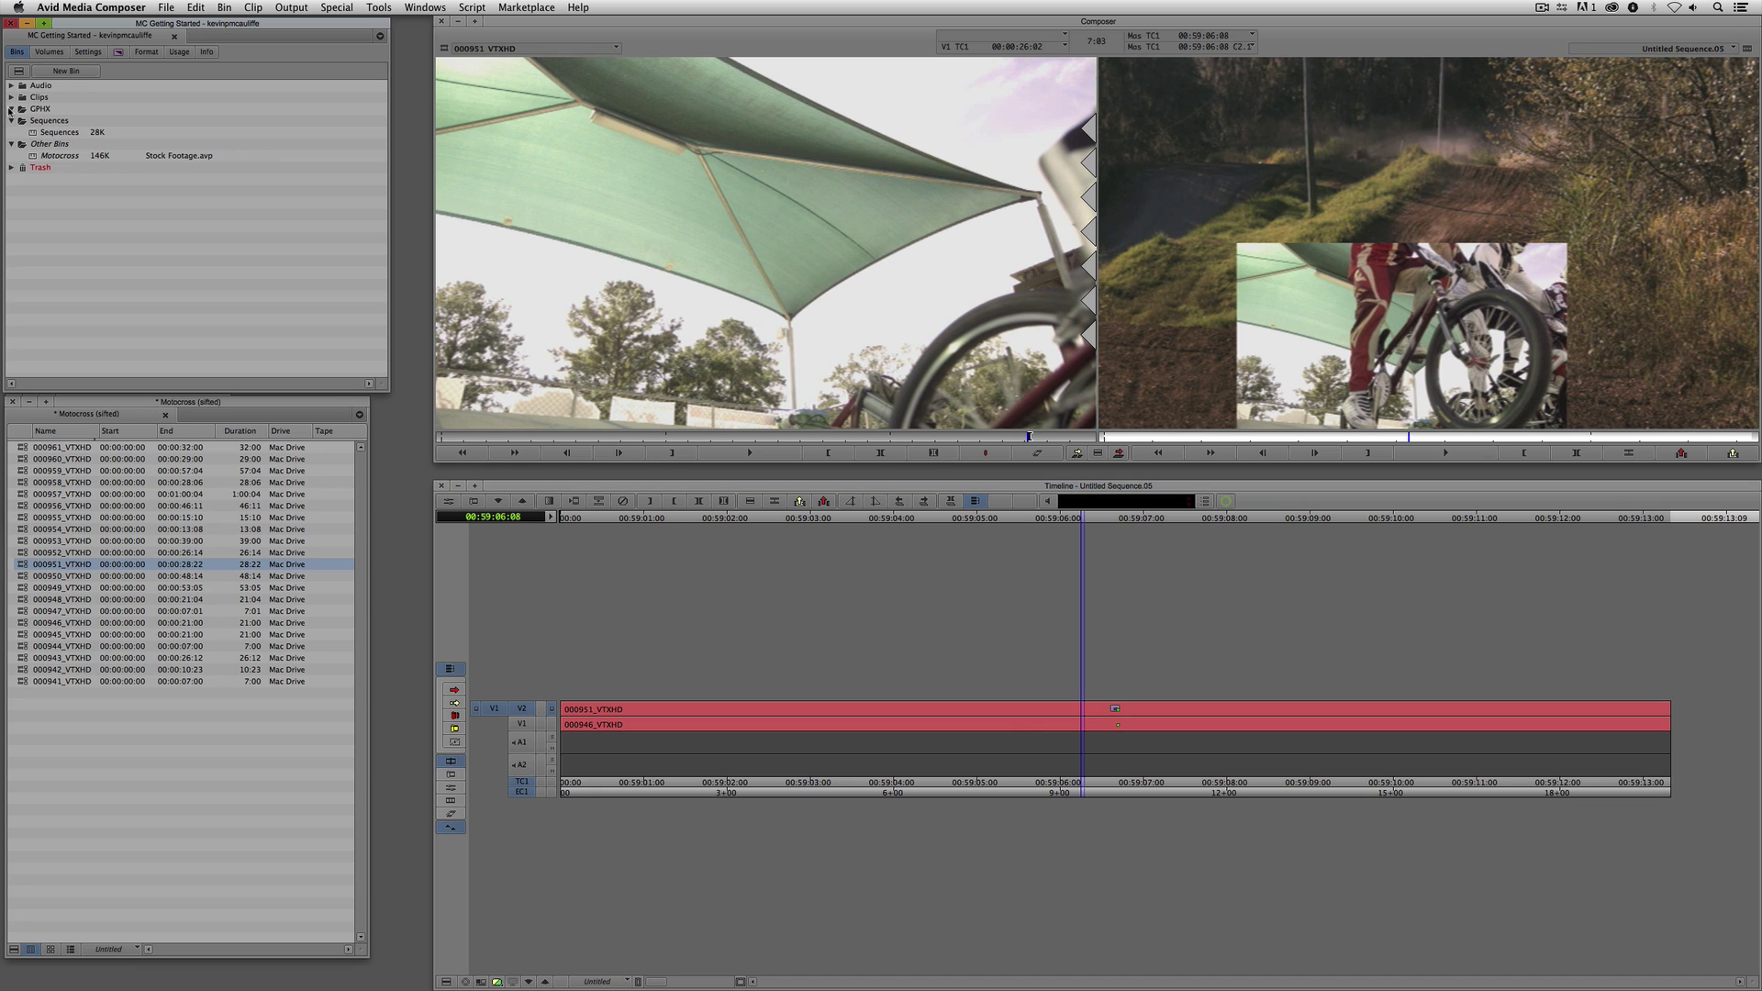
pyautogui.click(55, 72)
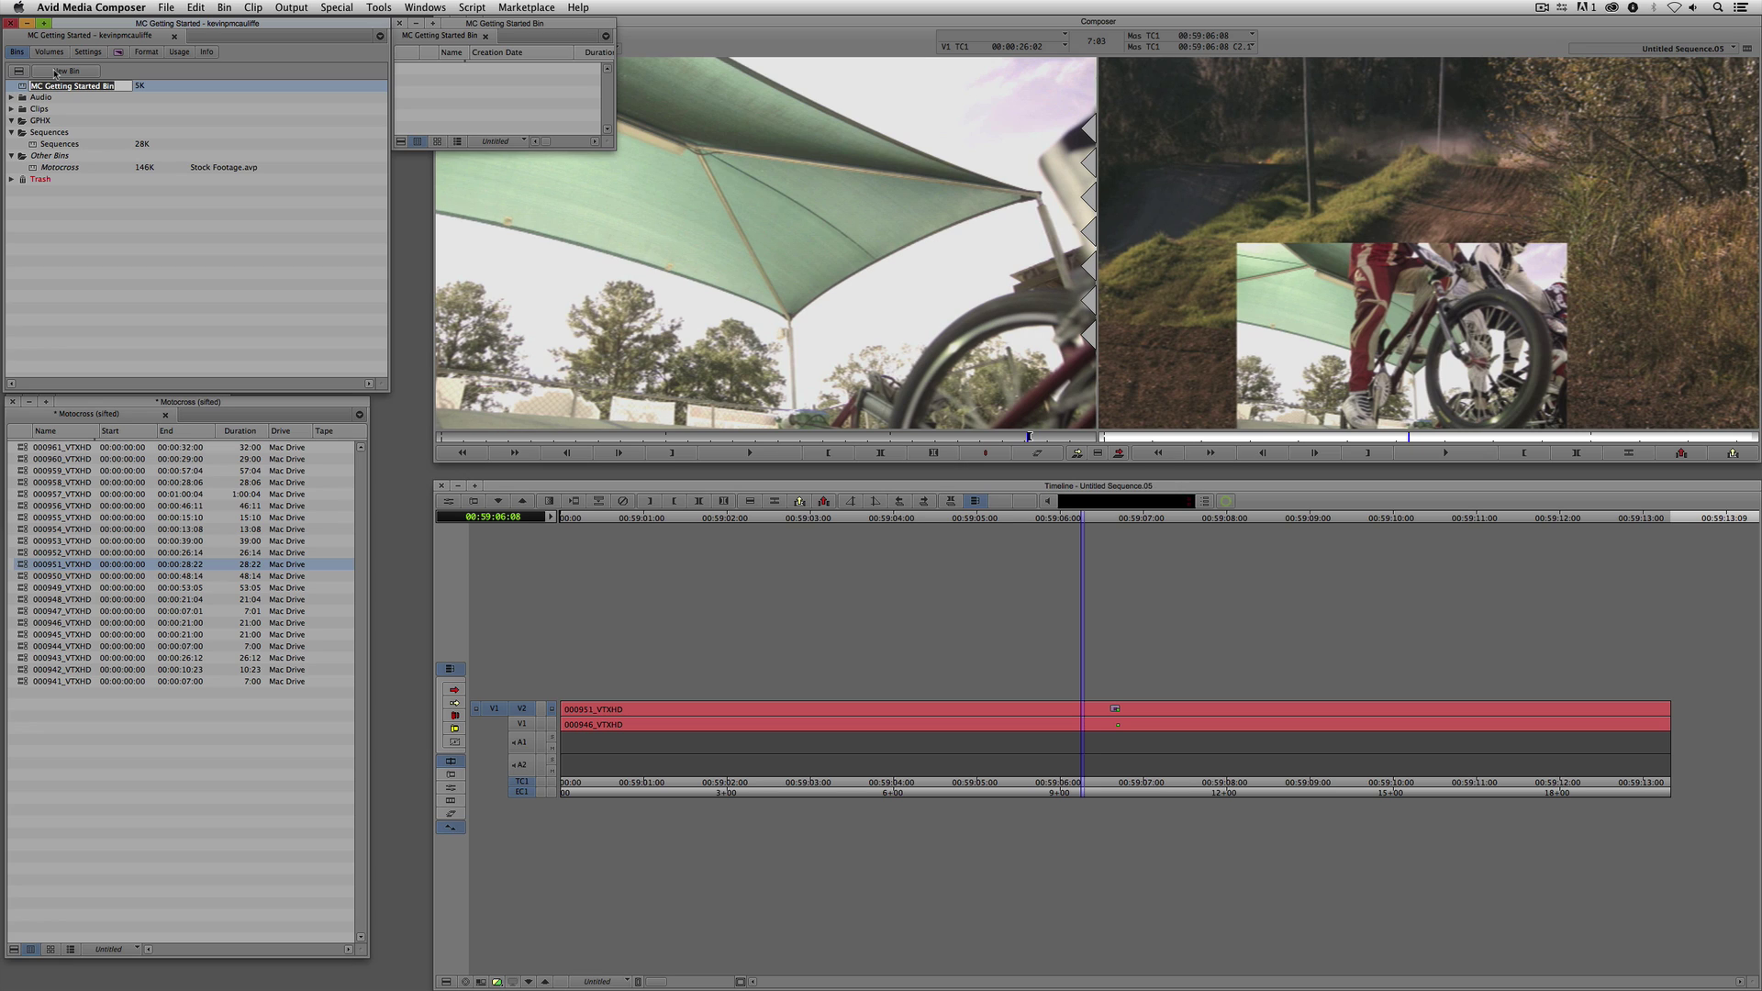
pyautogui.write('GPHC')
pyautogui.press('BackSpace')
pyautogui.write('X')
pyautogui.press('Return')
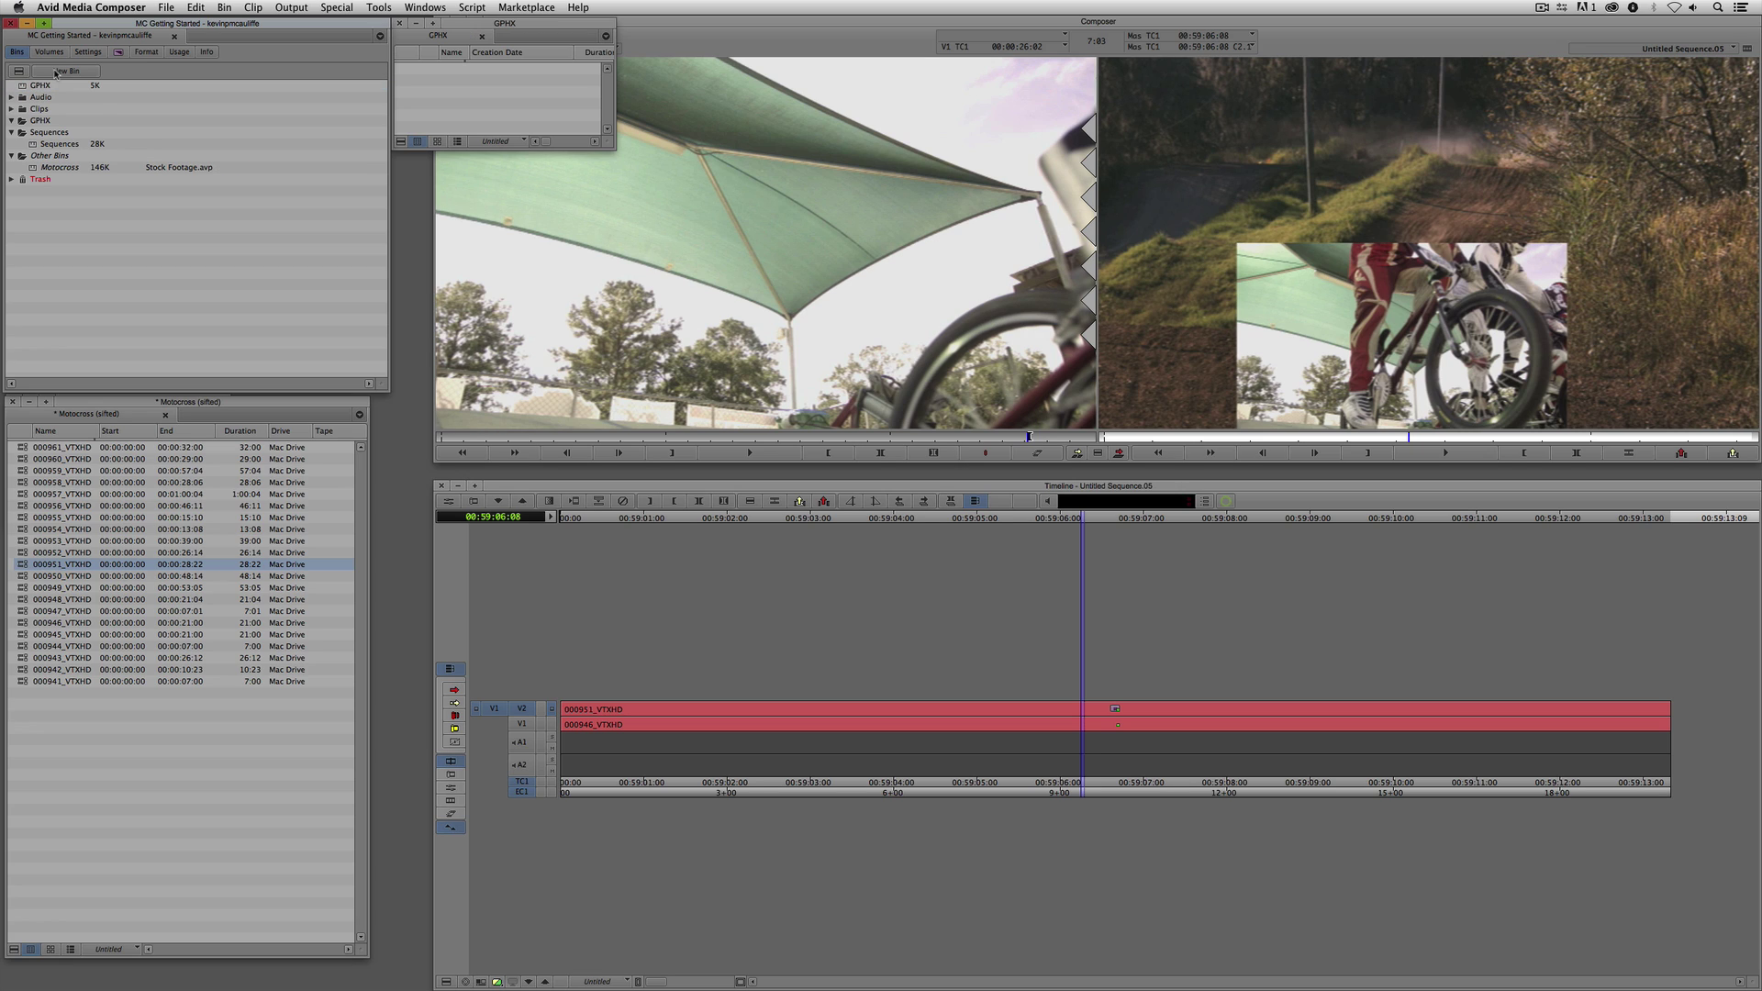
pyautogui.moveTo(41, 85); pyautogui.dragTo(40, 120)
pyautogui.click(32, 123)
# - Start an import into the GPHX bin and choose Empty Blocks Option1 Loop 10.46.49 PM.mov from the Elements folder on the Desktop
pyautogui.rightClick(457, 118)
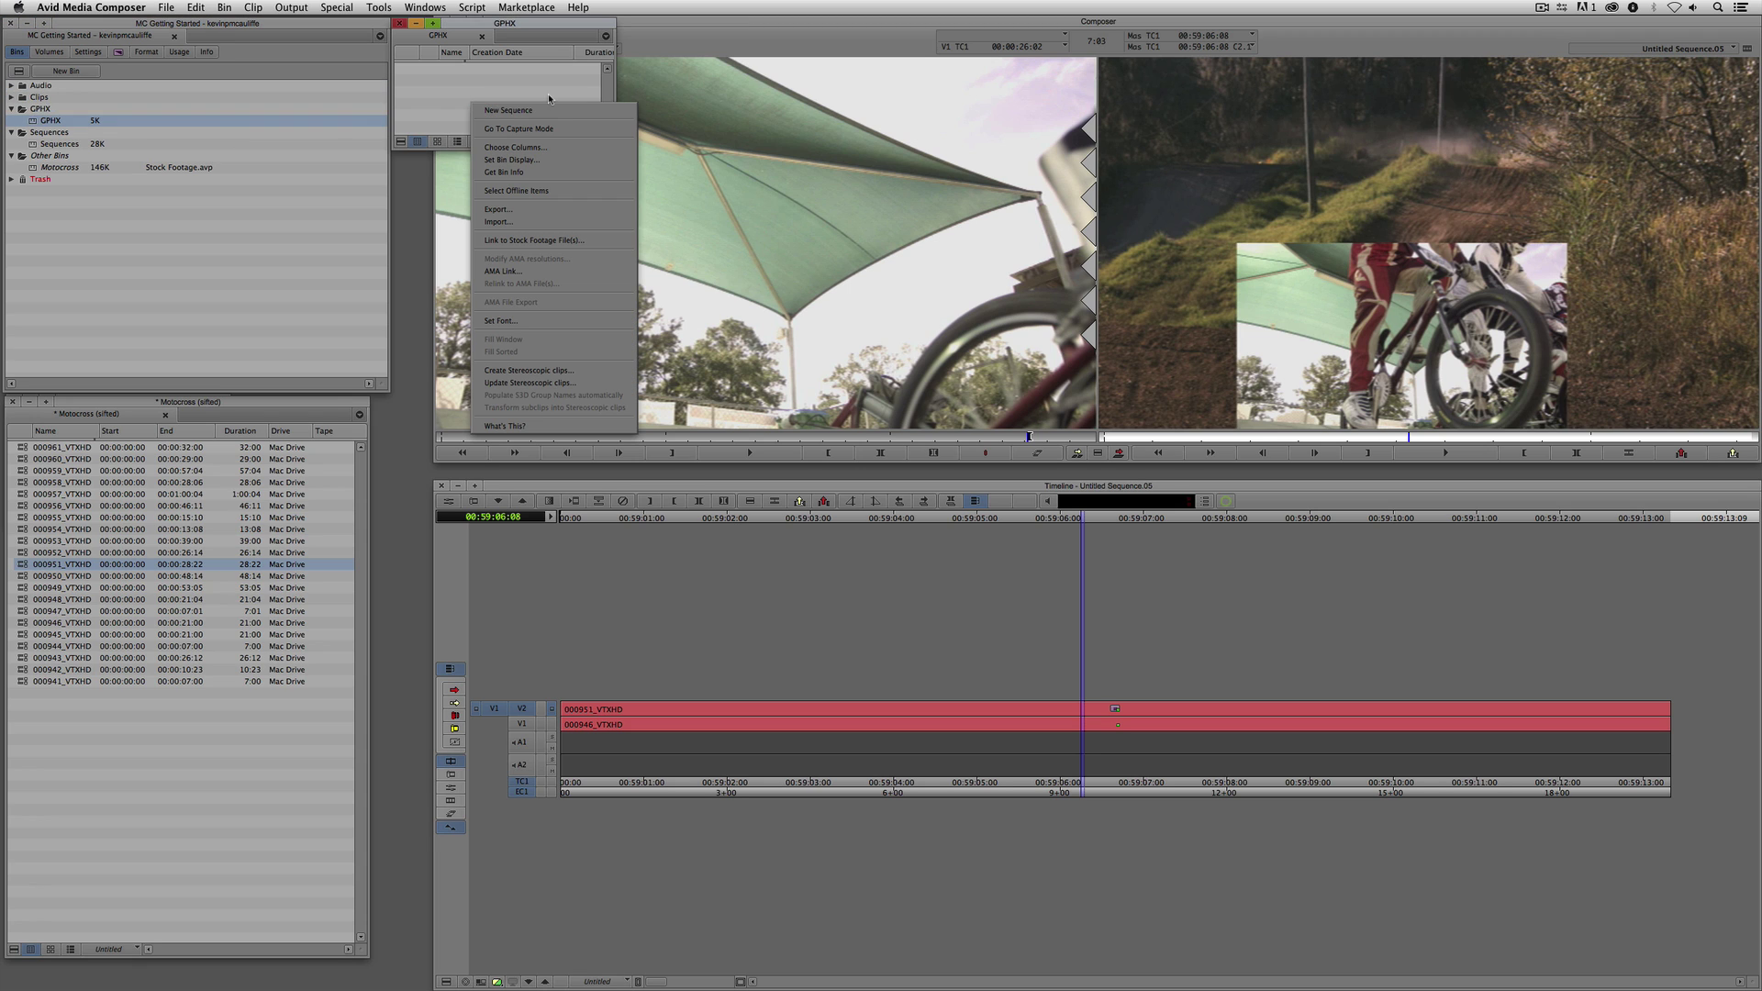
pyautogui.click(506, 225)
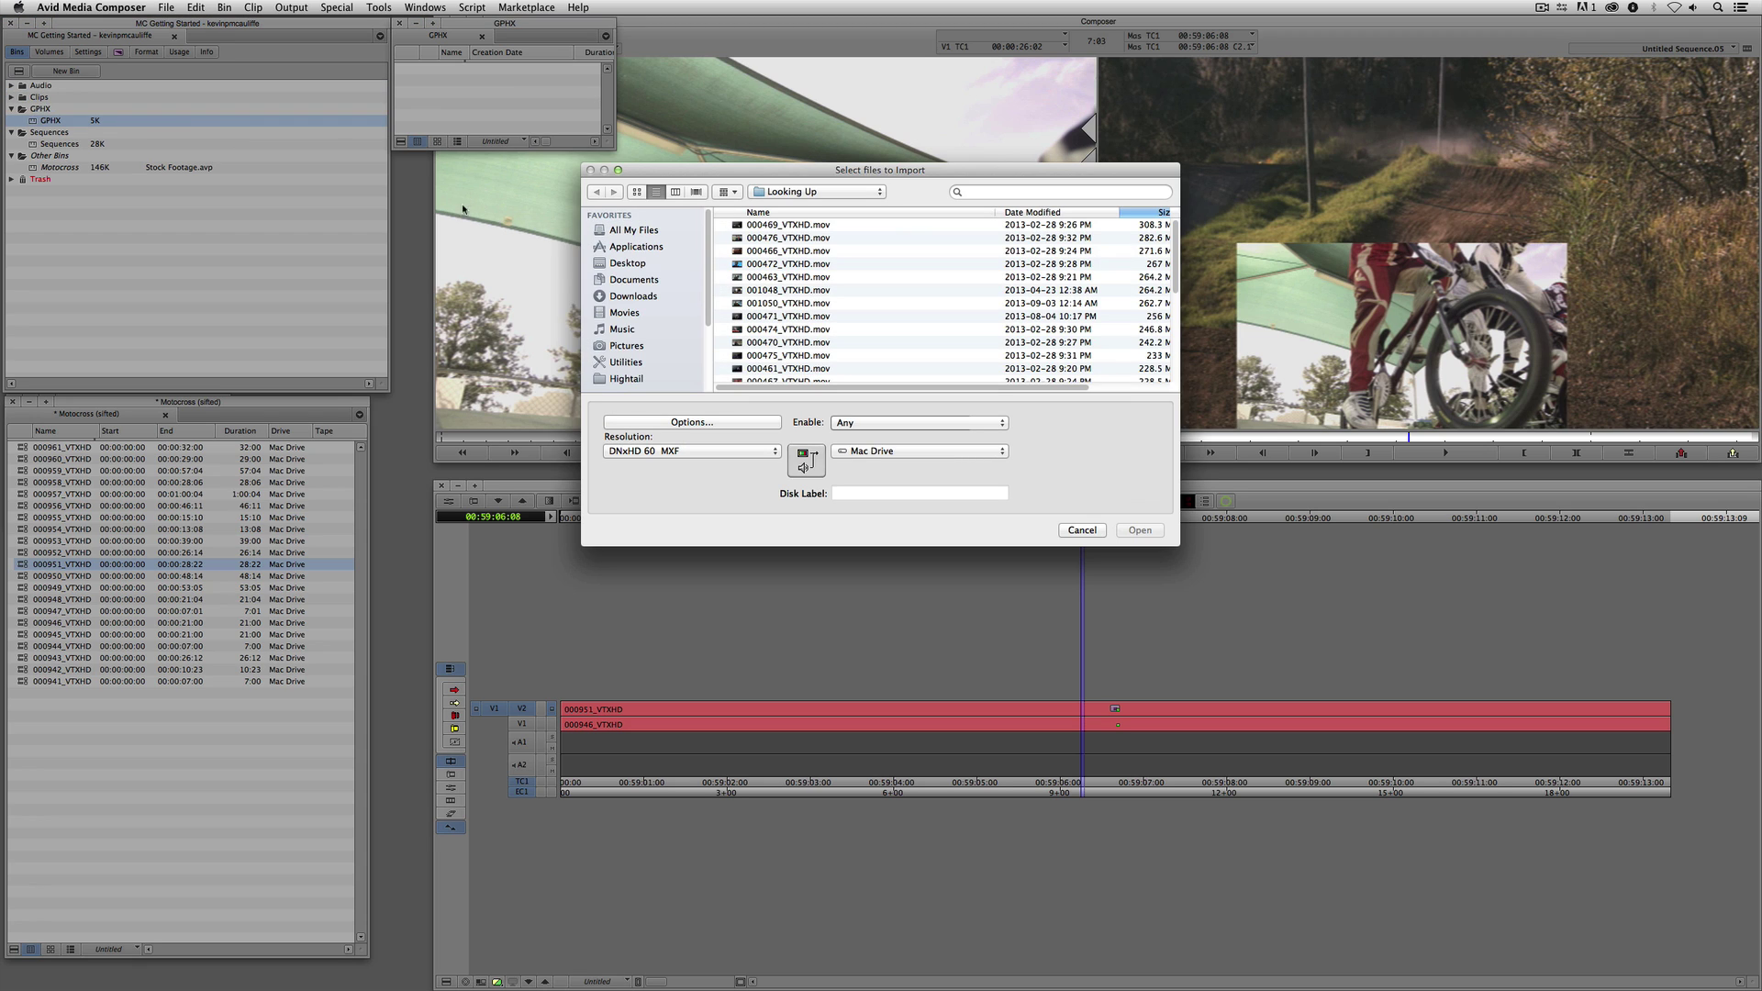
pyautogui.click(639, 264)
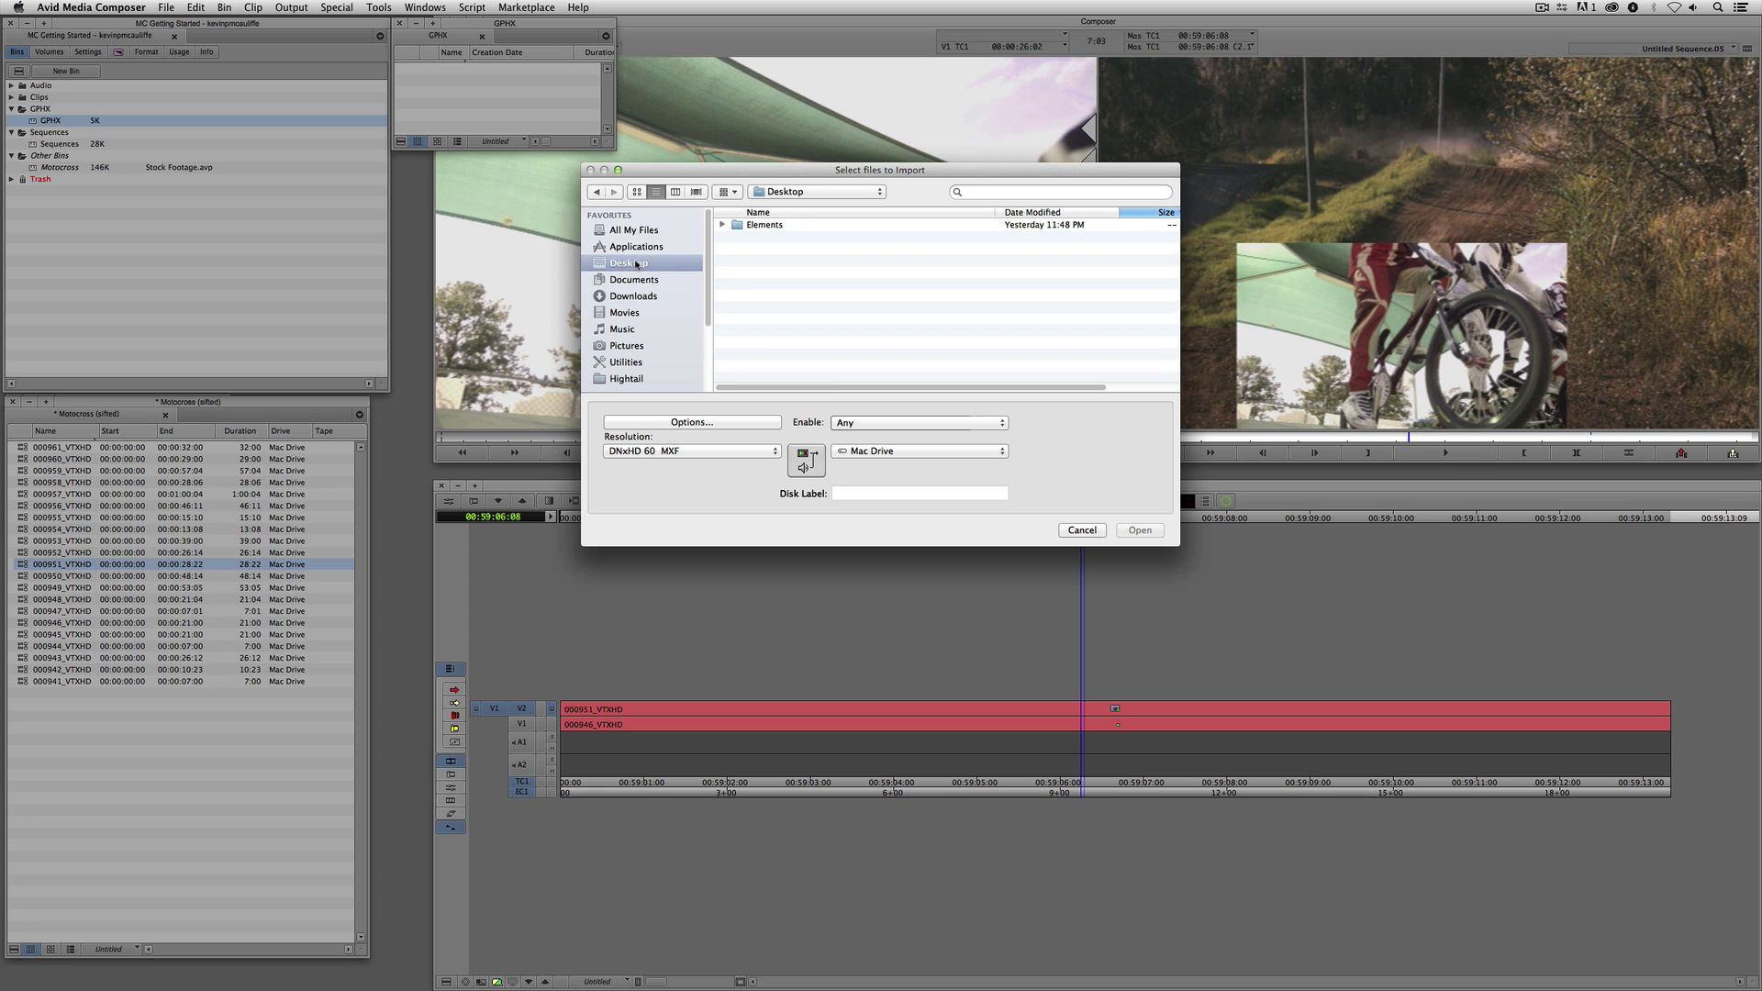
pyautogui.doubleClick(776, 225)
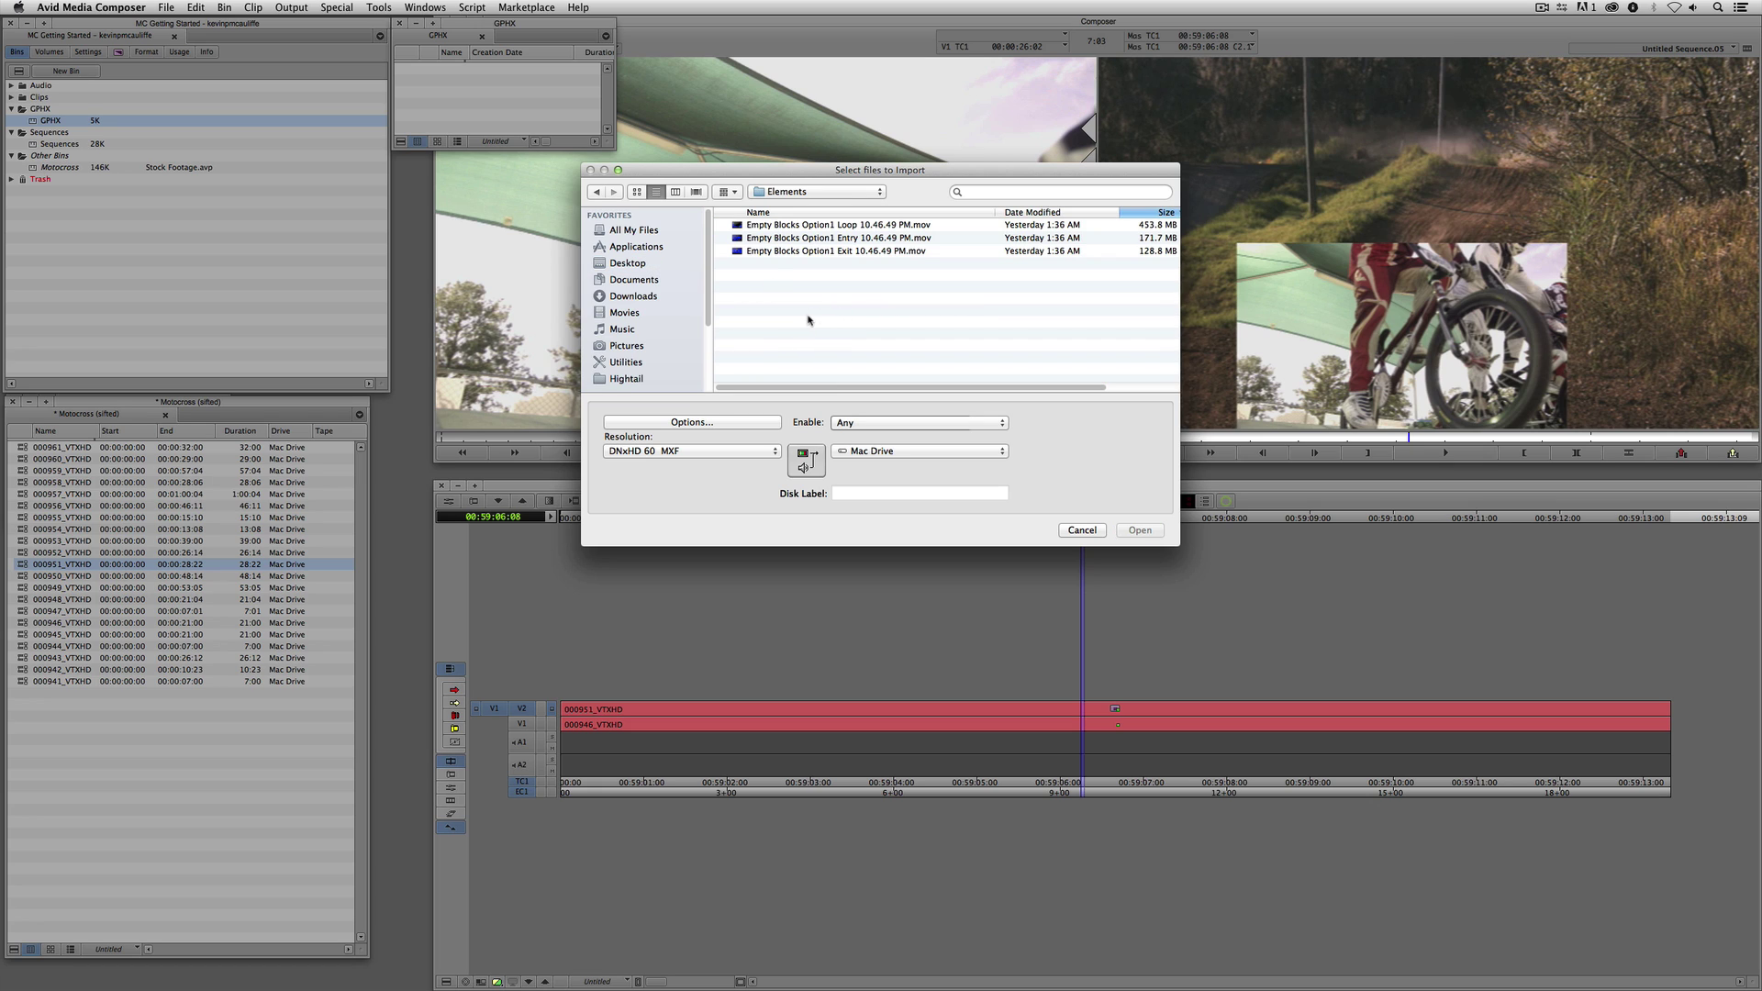
pyautogui.click(859, 227)
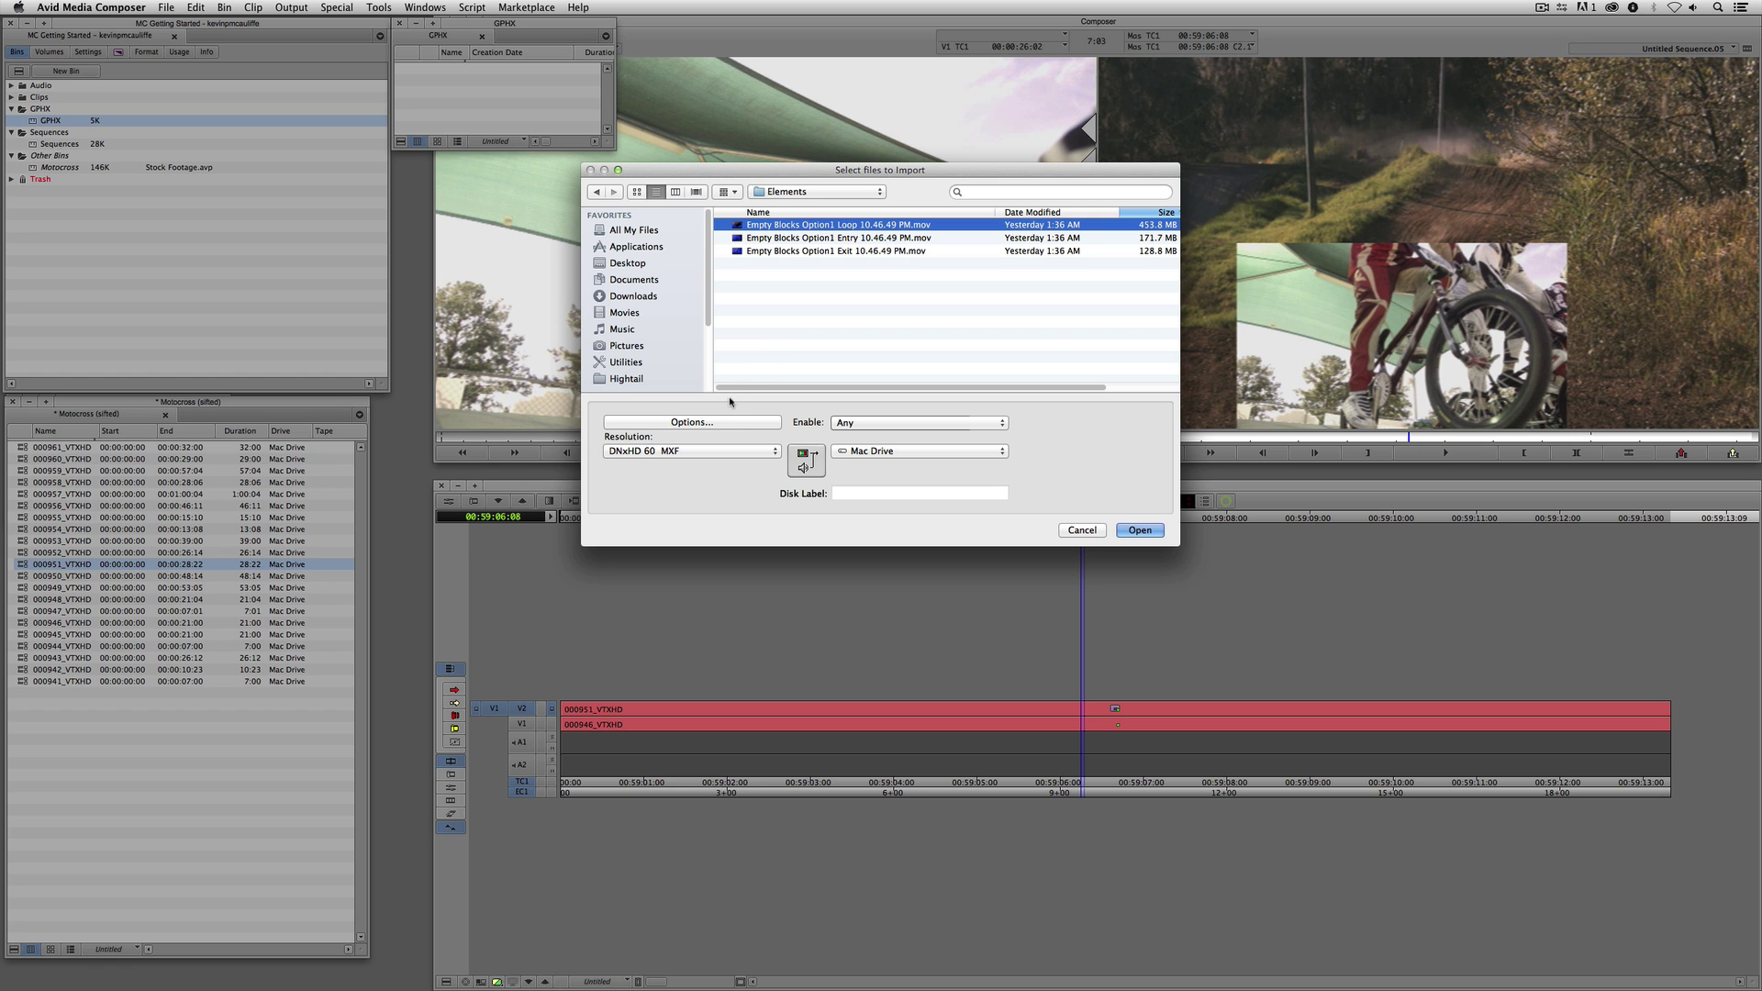
# - Accept the import settings with the alpha channel on Invert on import (white = opaque), and import the Loop movie at DNxHD 60 MXF
pyautogui.click(707, 422)
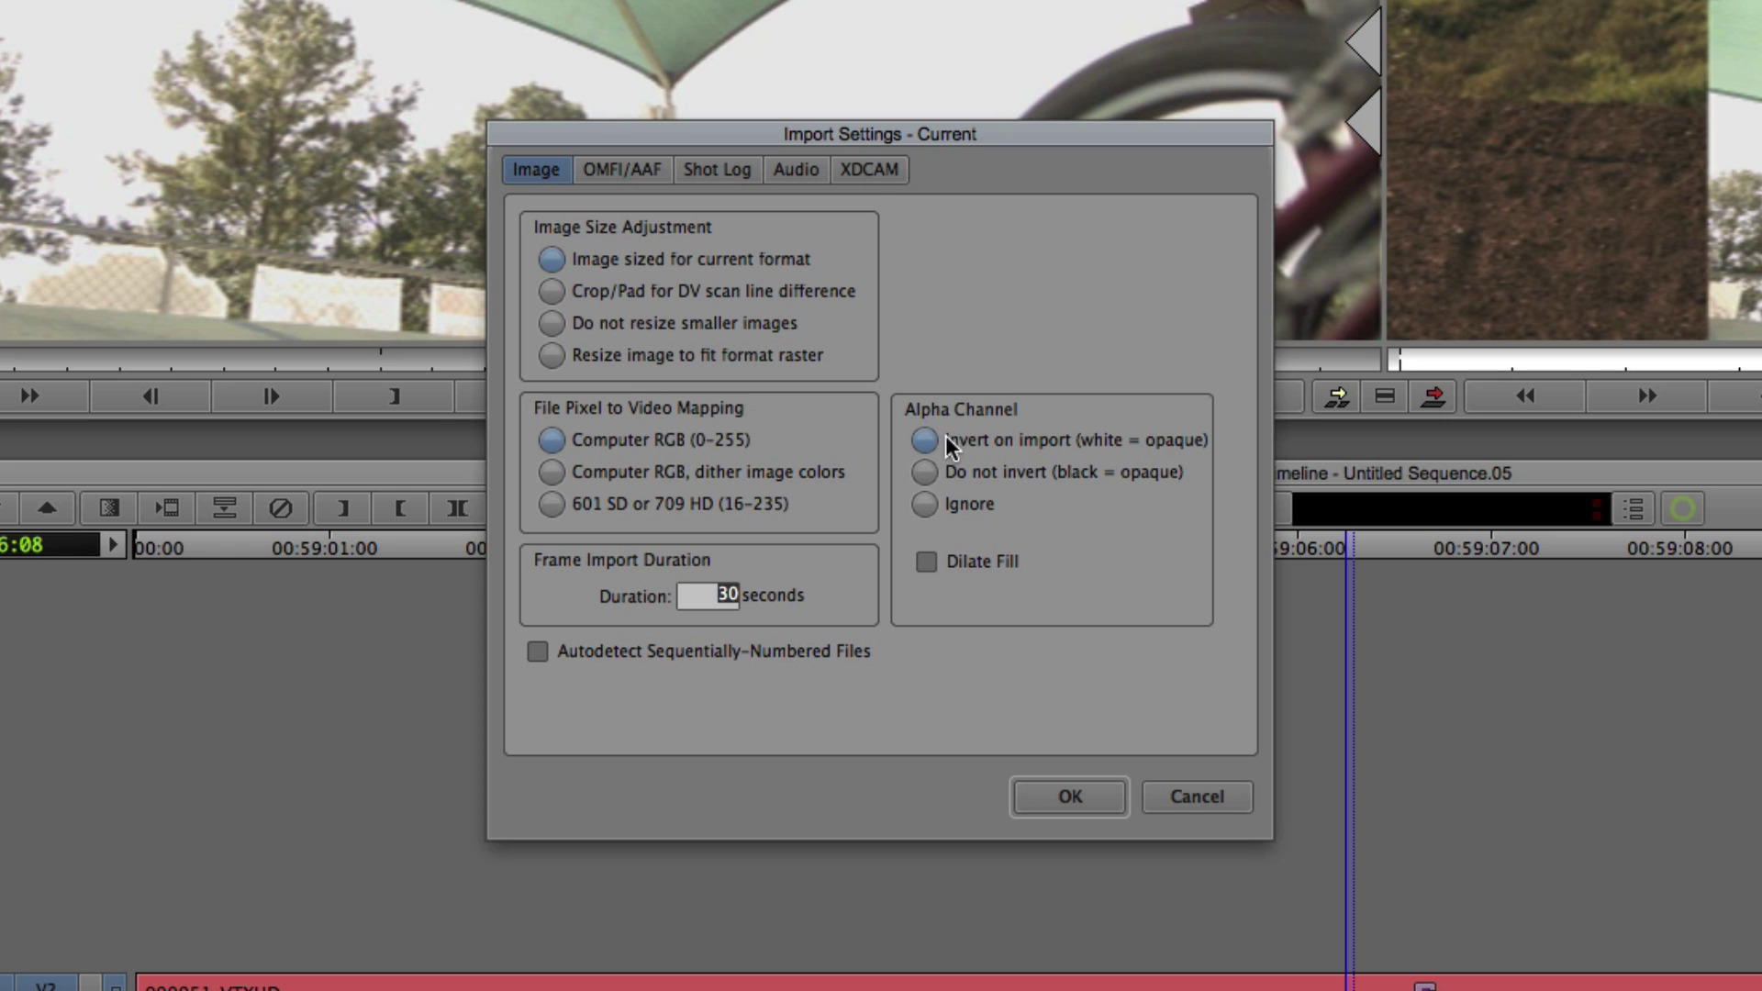
pyautogui.click(1070, 796)
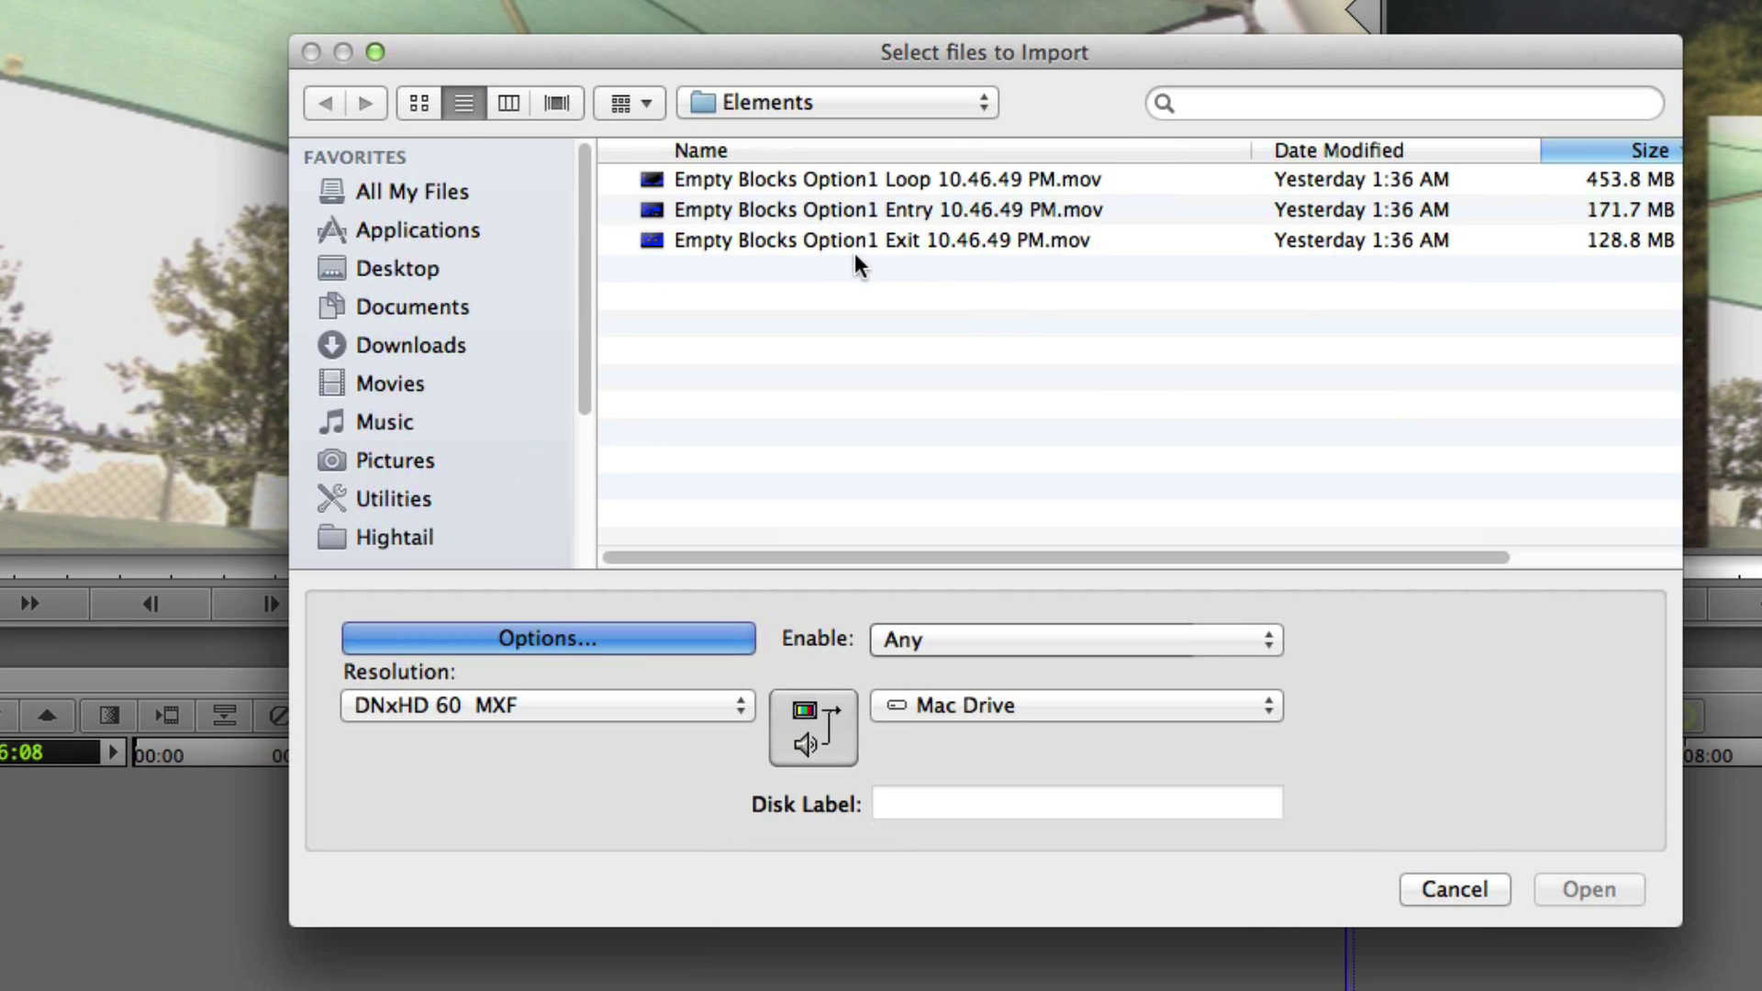
pyautogui.click(870, 183)
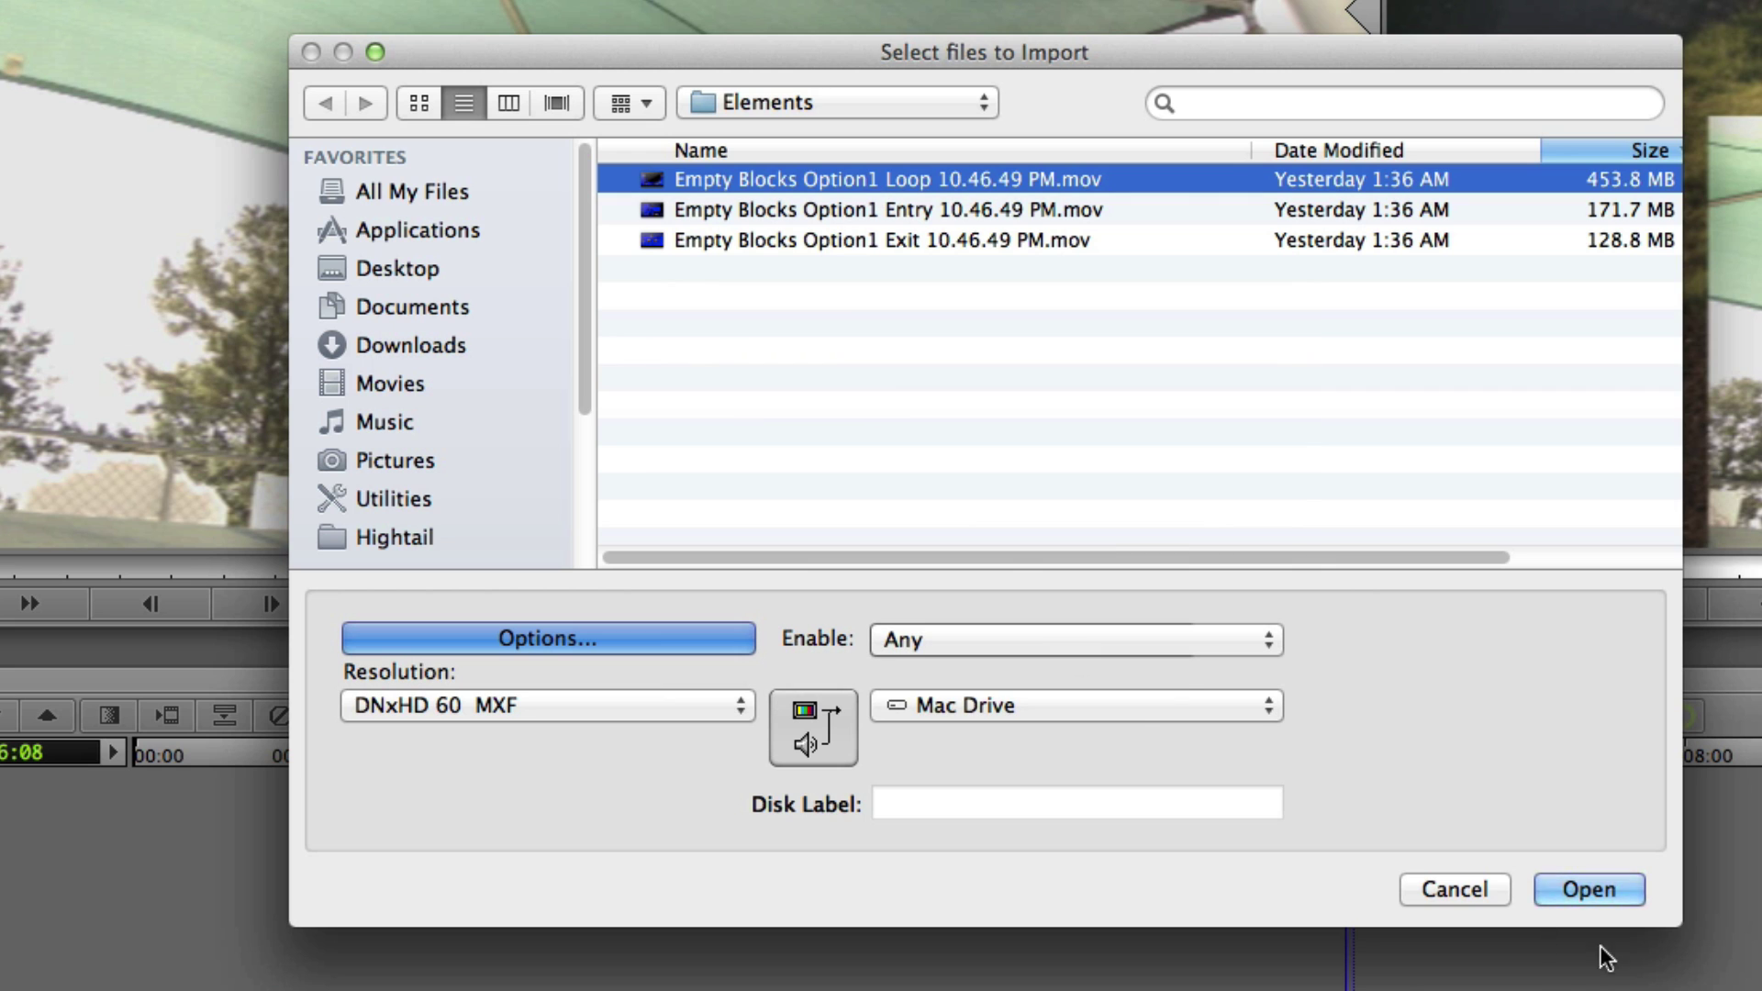
pyautogui.click(1593, 895)
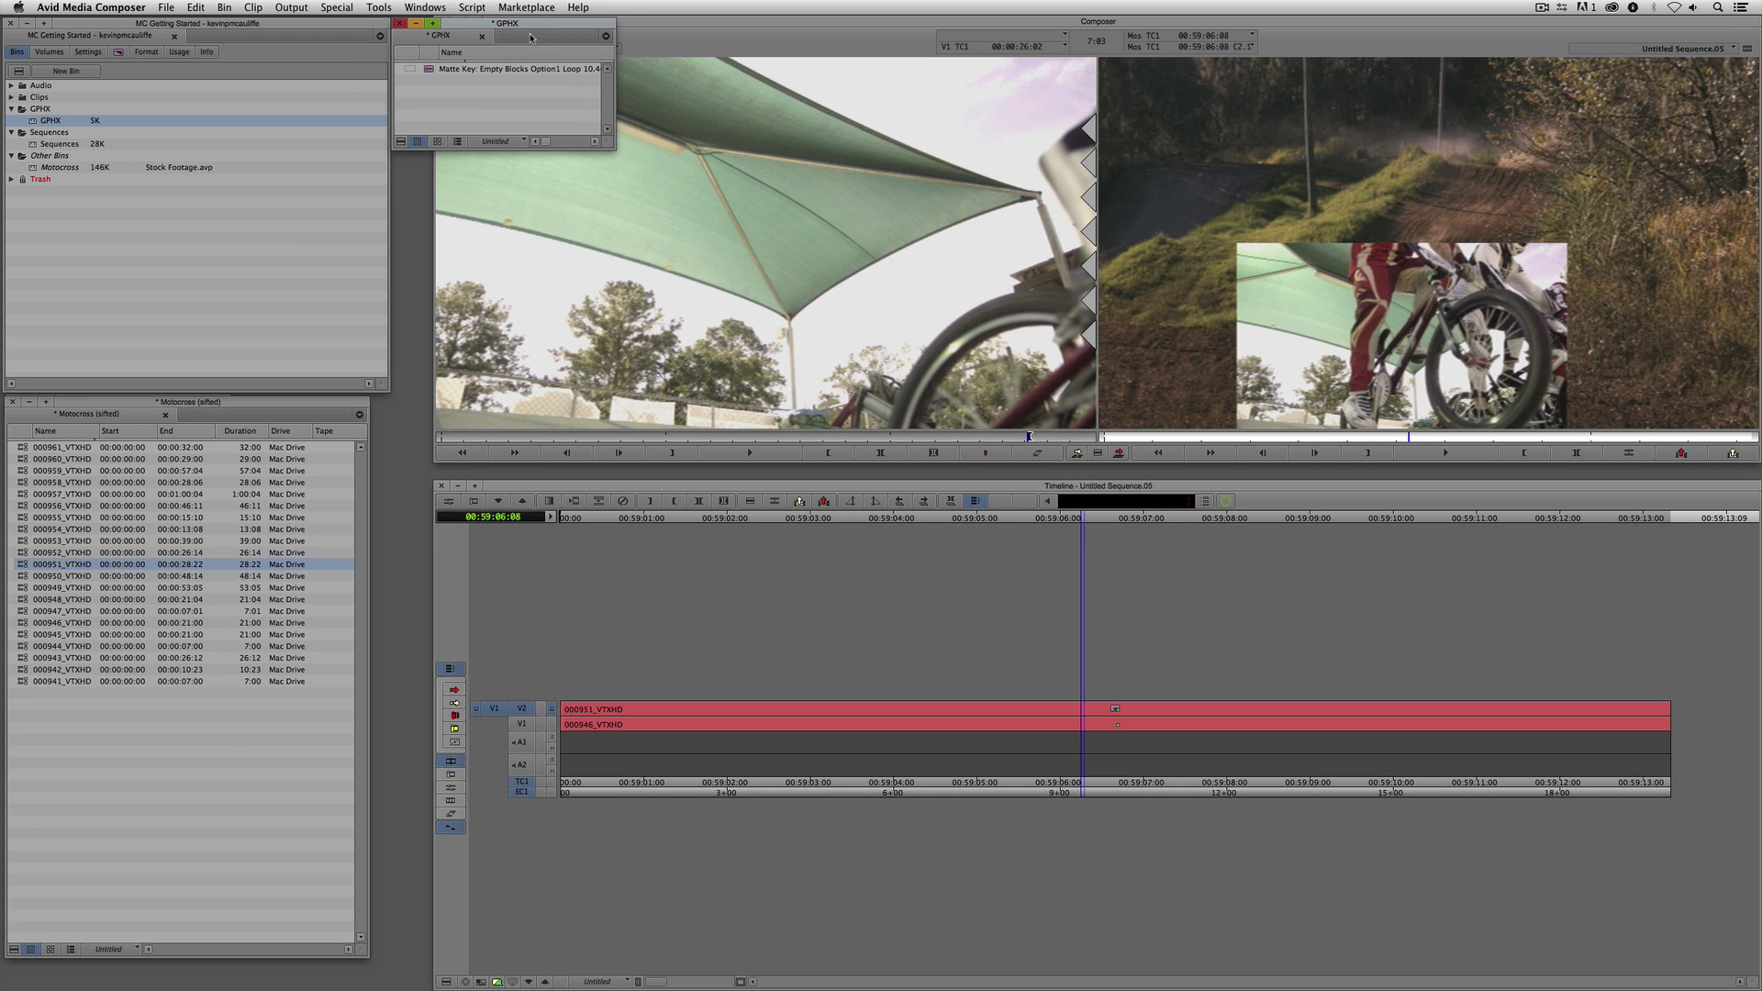
# - Move the GPHX bin window over the project window and load its Matte Key Loop clip as the source
pyautogui.moveTo(531, 37); pyautogui.dragTo(239, 202)
pyautogui.click(141, 236)
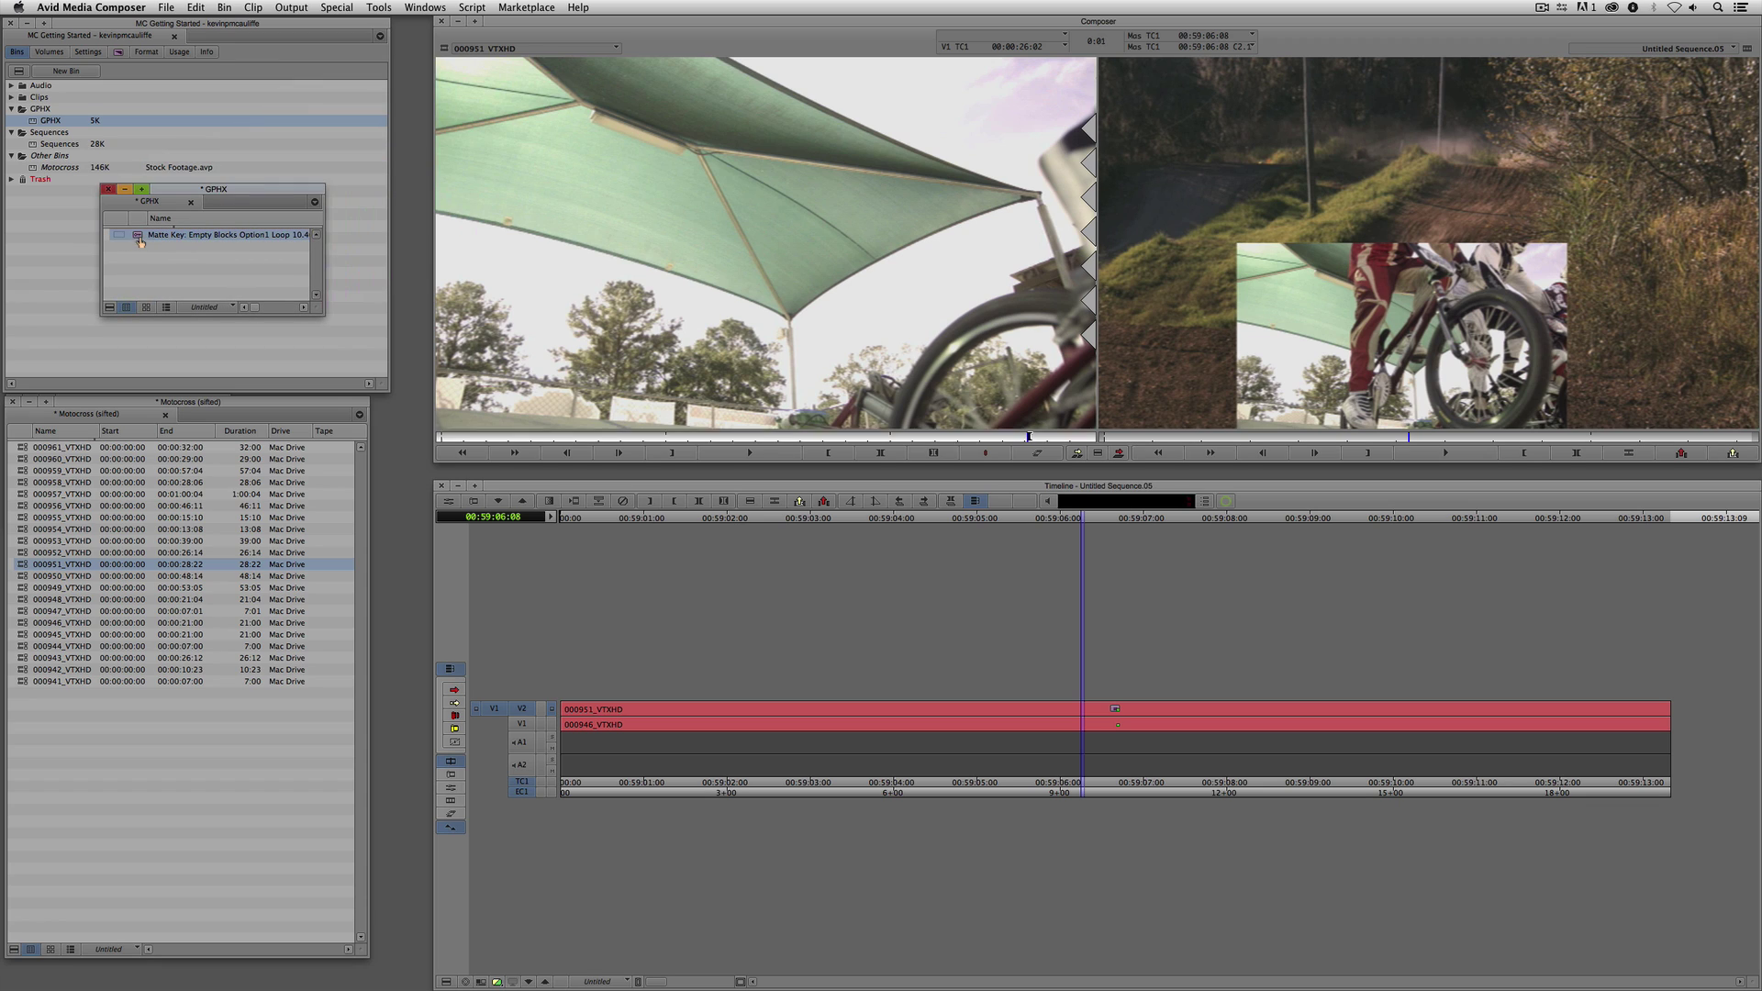
pyautogui.doubleClick(140, 238)
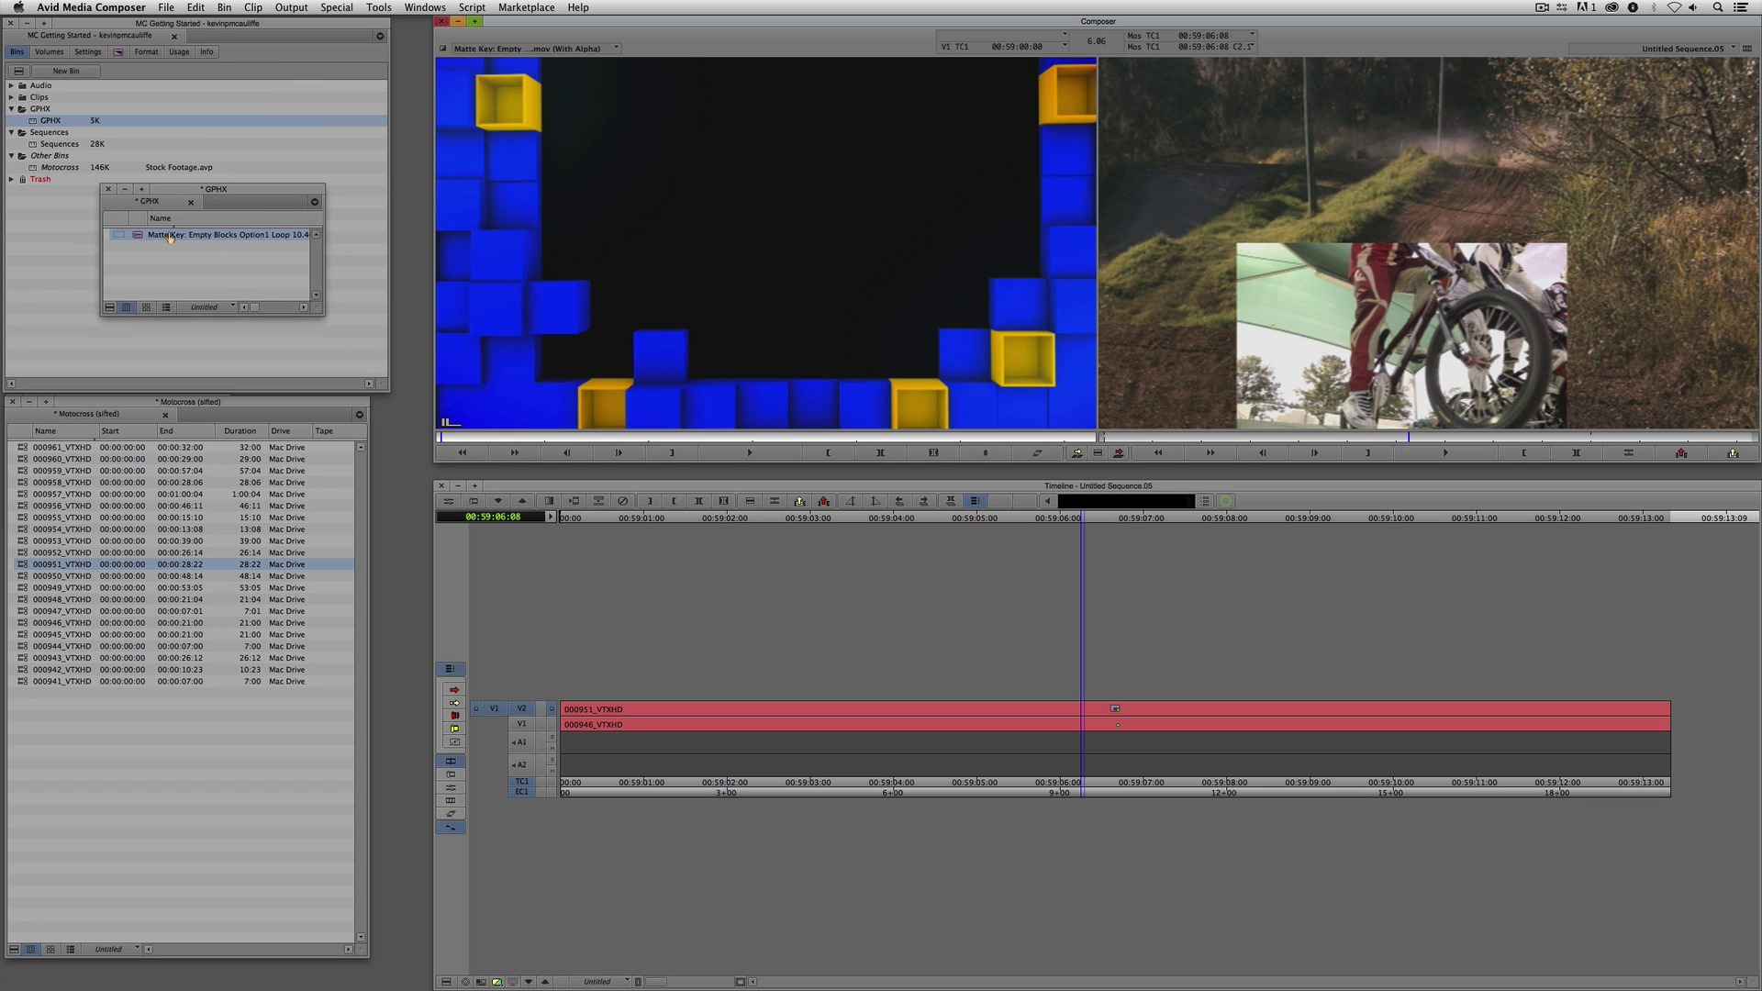
# - Add video track V3, patch source V1 to it, and overwrite the whole Loop clip there from 00:59:00:00
pyautogui.click(1237, 283)
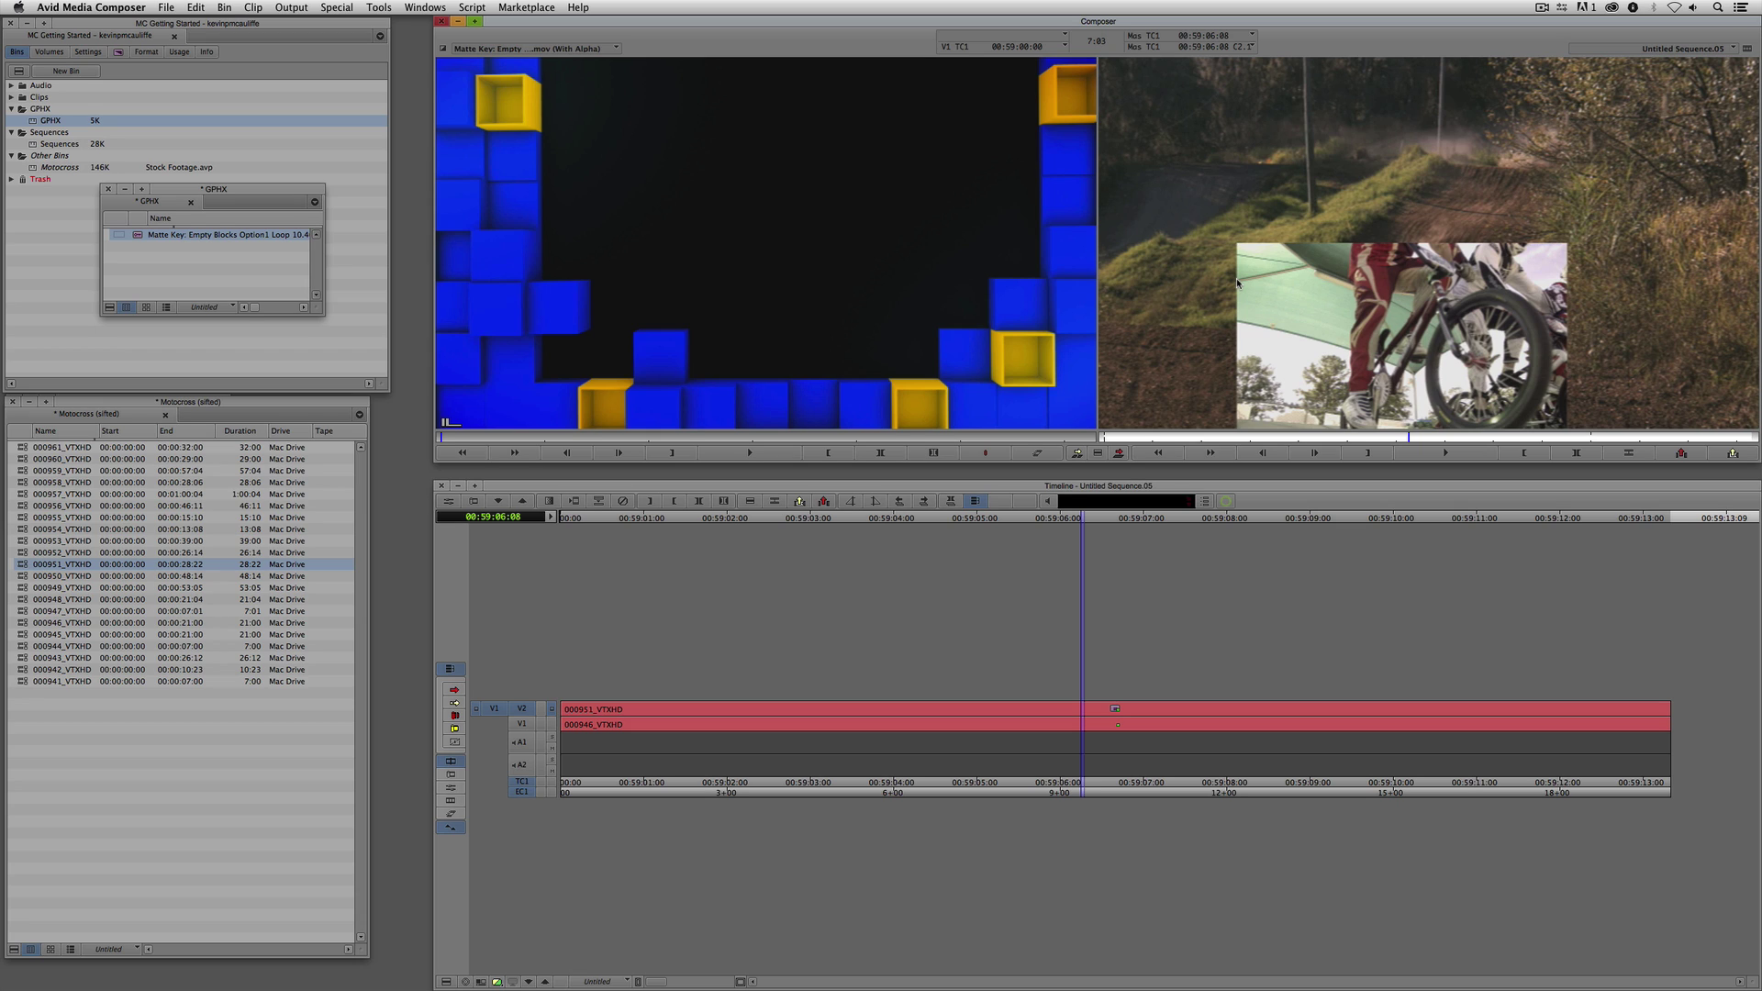
pyautogui.press('super+y')
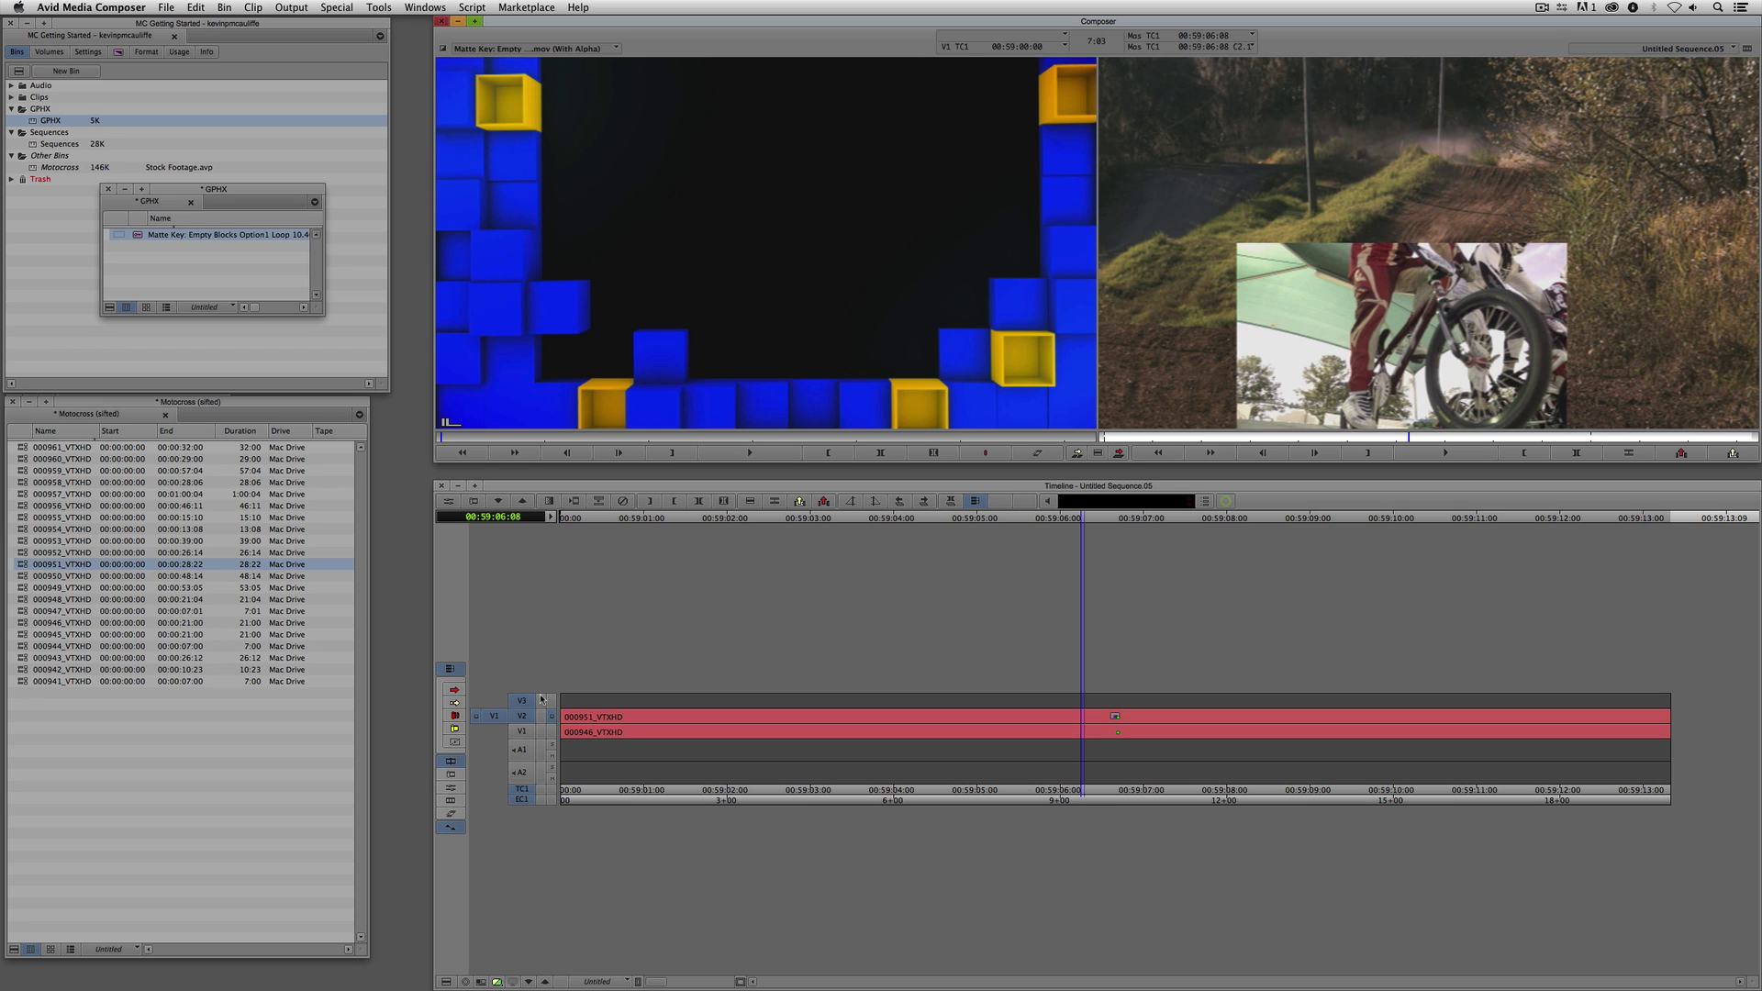
pyautogui.click(542, 699)
pyautogui.click(650, 360)
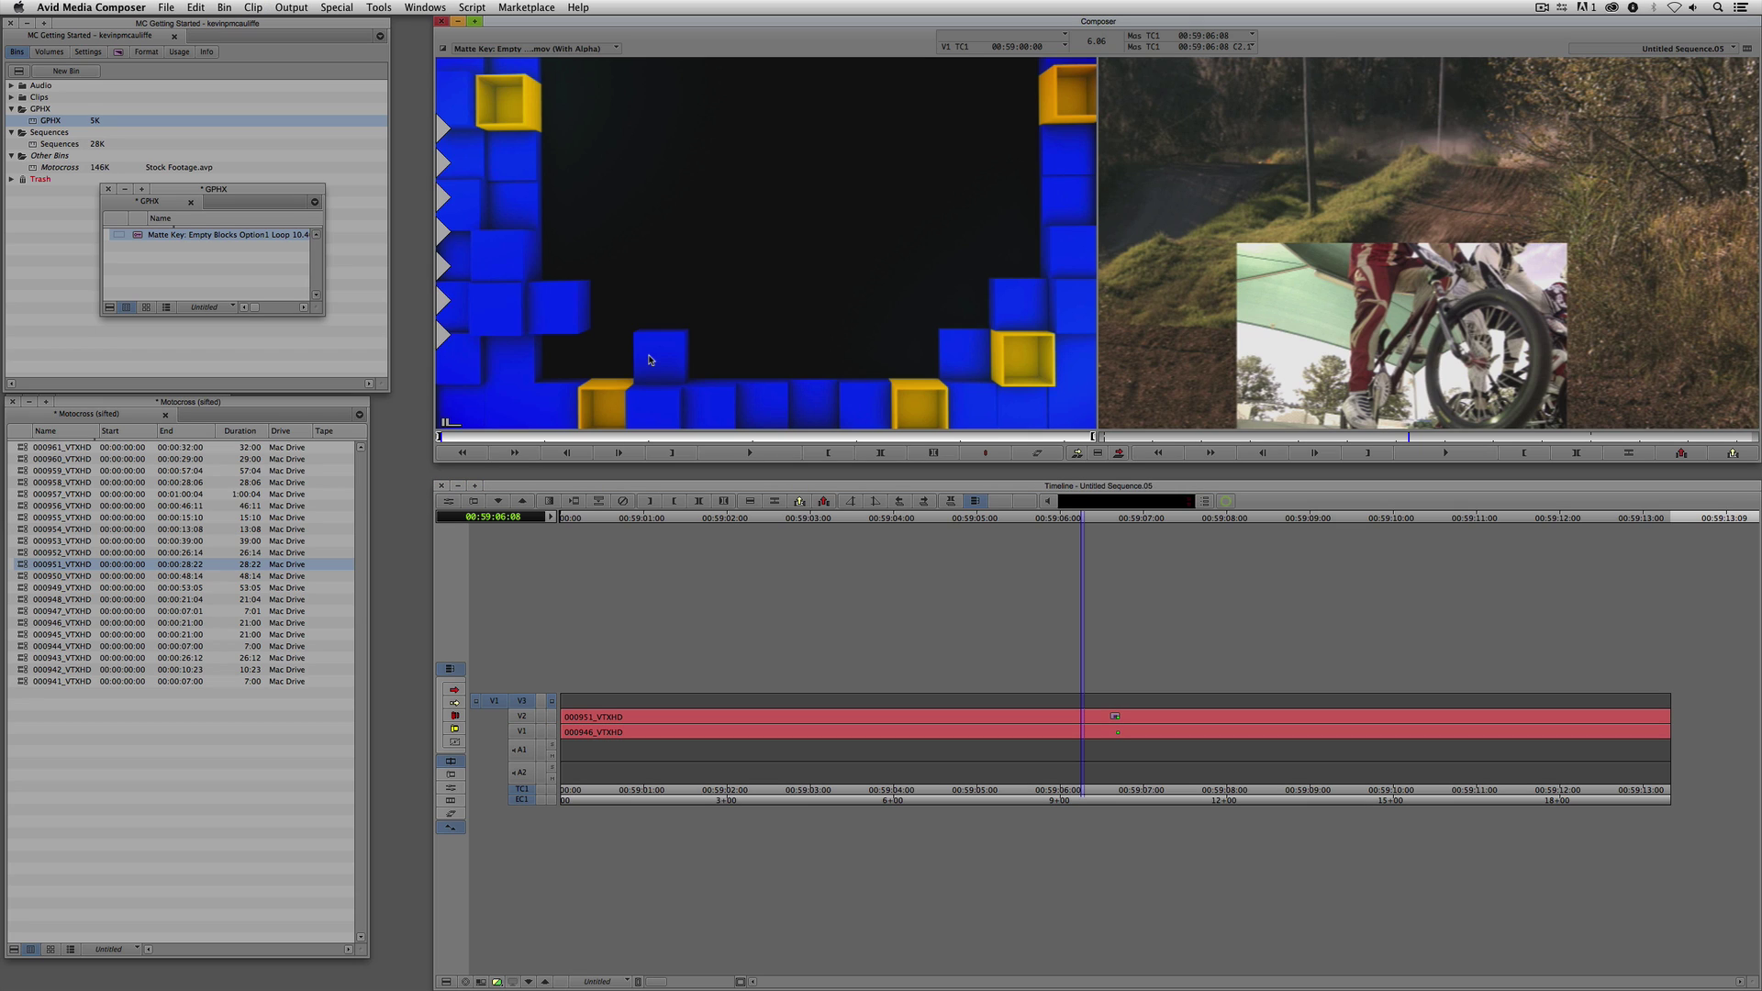
pyautogui.click(562, 717)
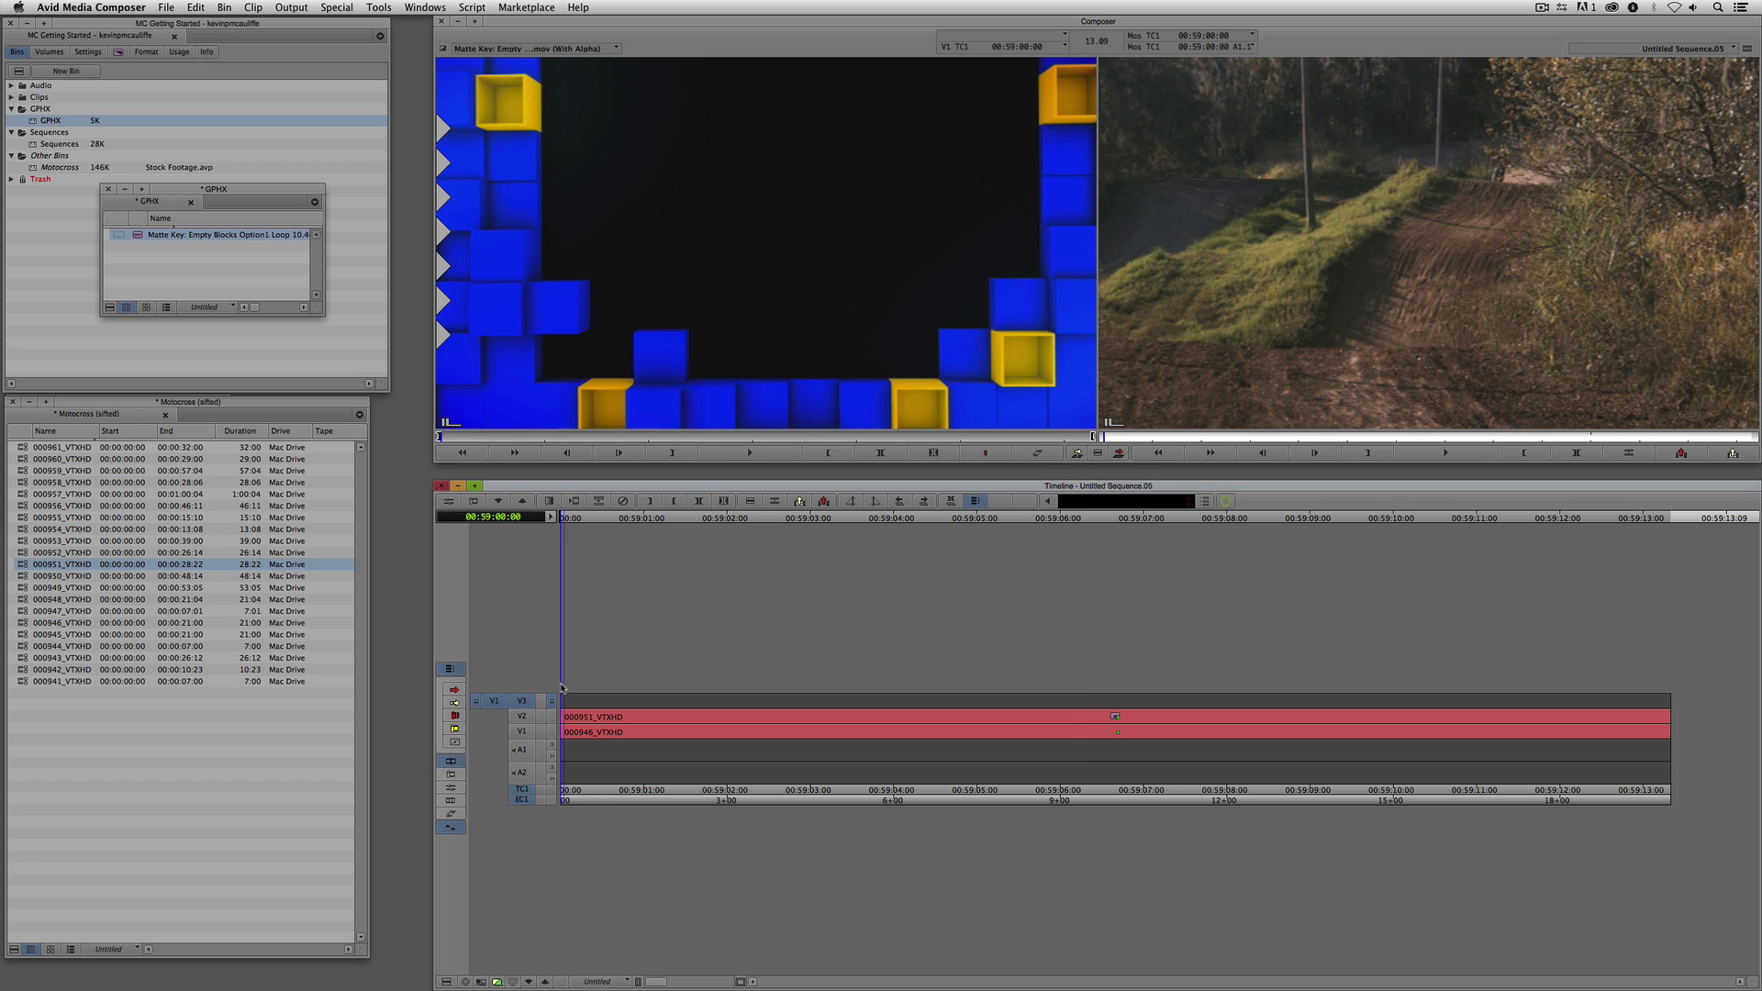
pyautogui.press('b')
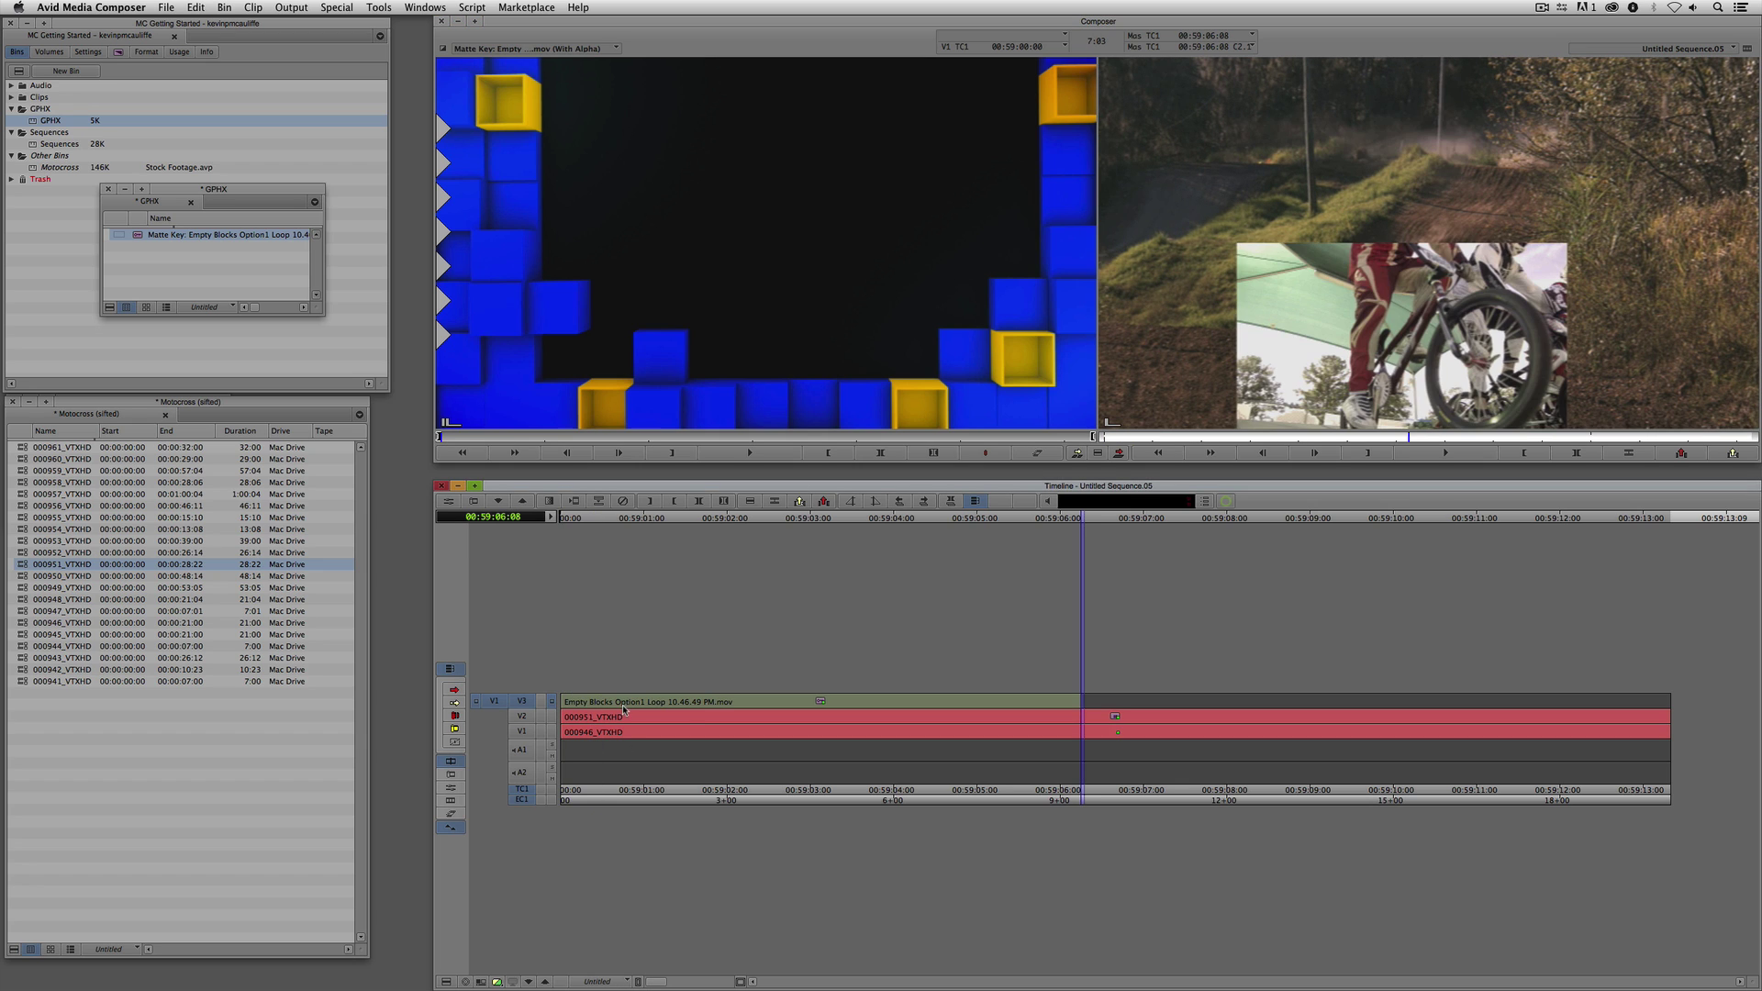
# - Play the sequence from the start to preview the blocks graphic over the motocross footage
pyautogui.moveTo(693, 689); pyautogui.dragTo(545, 709)
pyautogui.press('space')
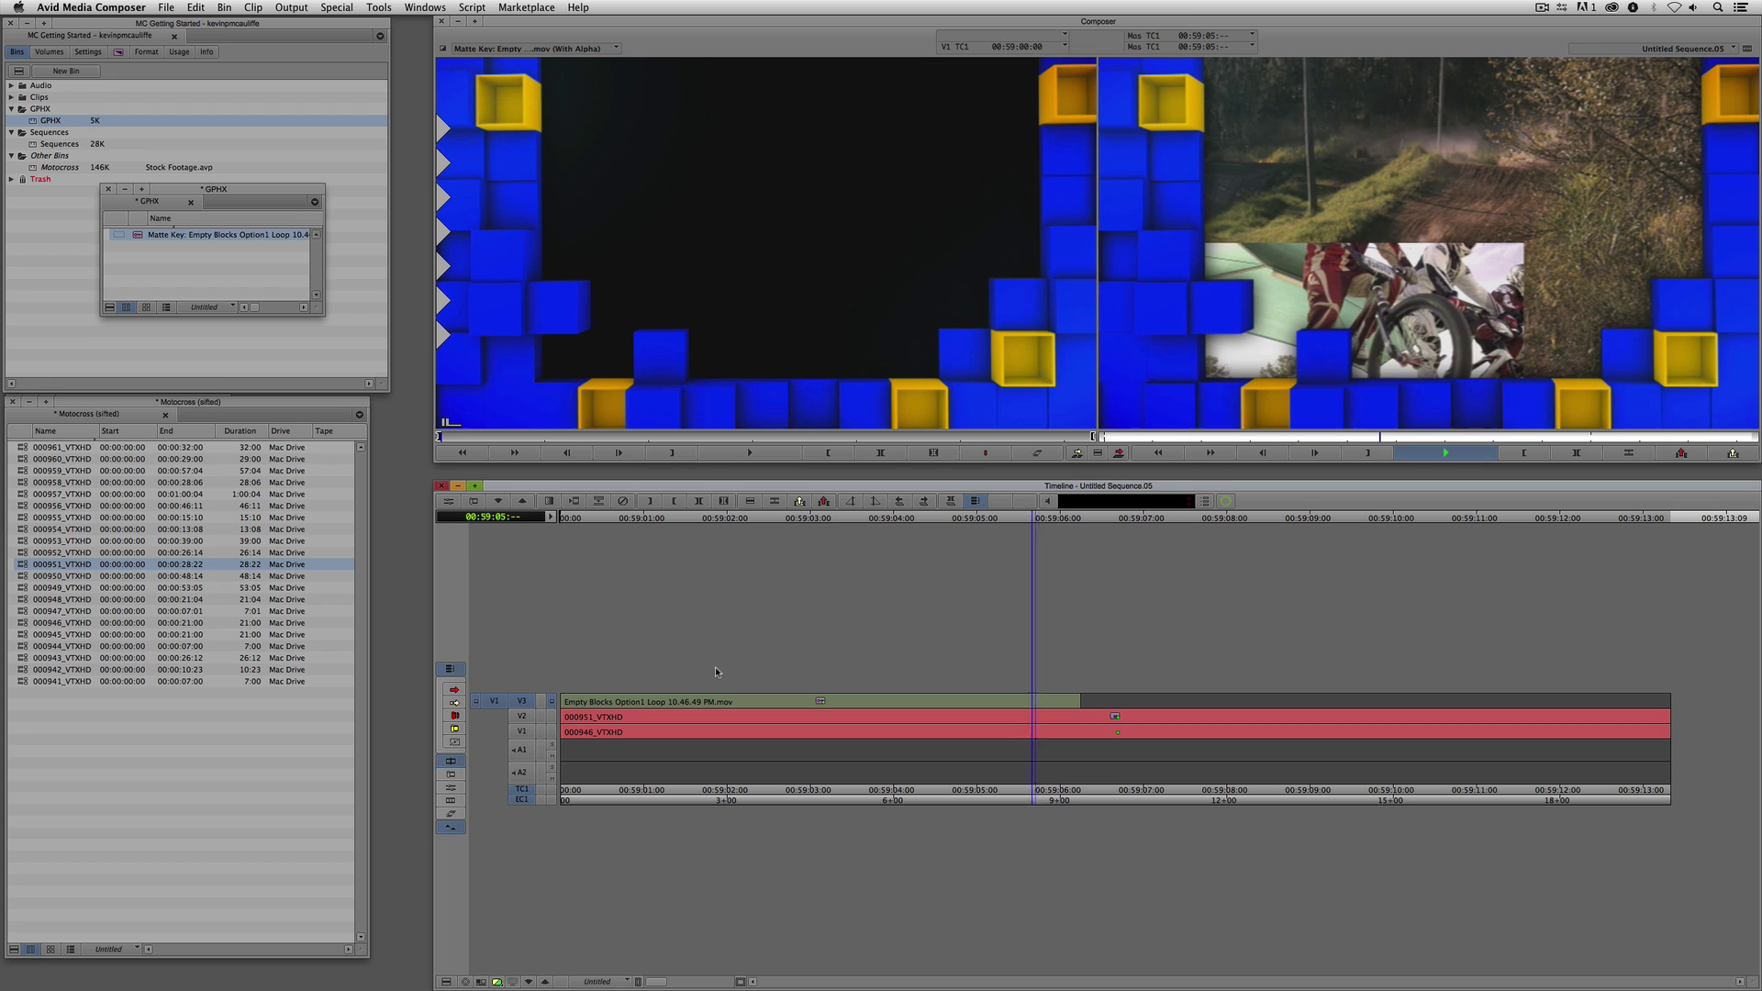
pyautogui.press('space')
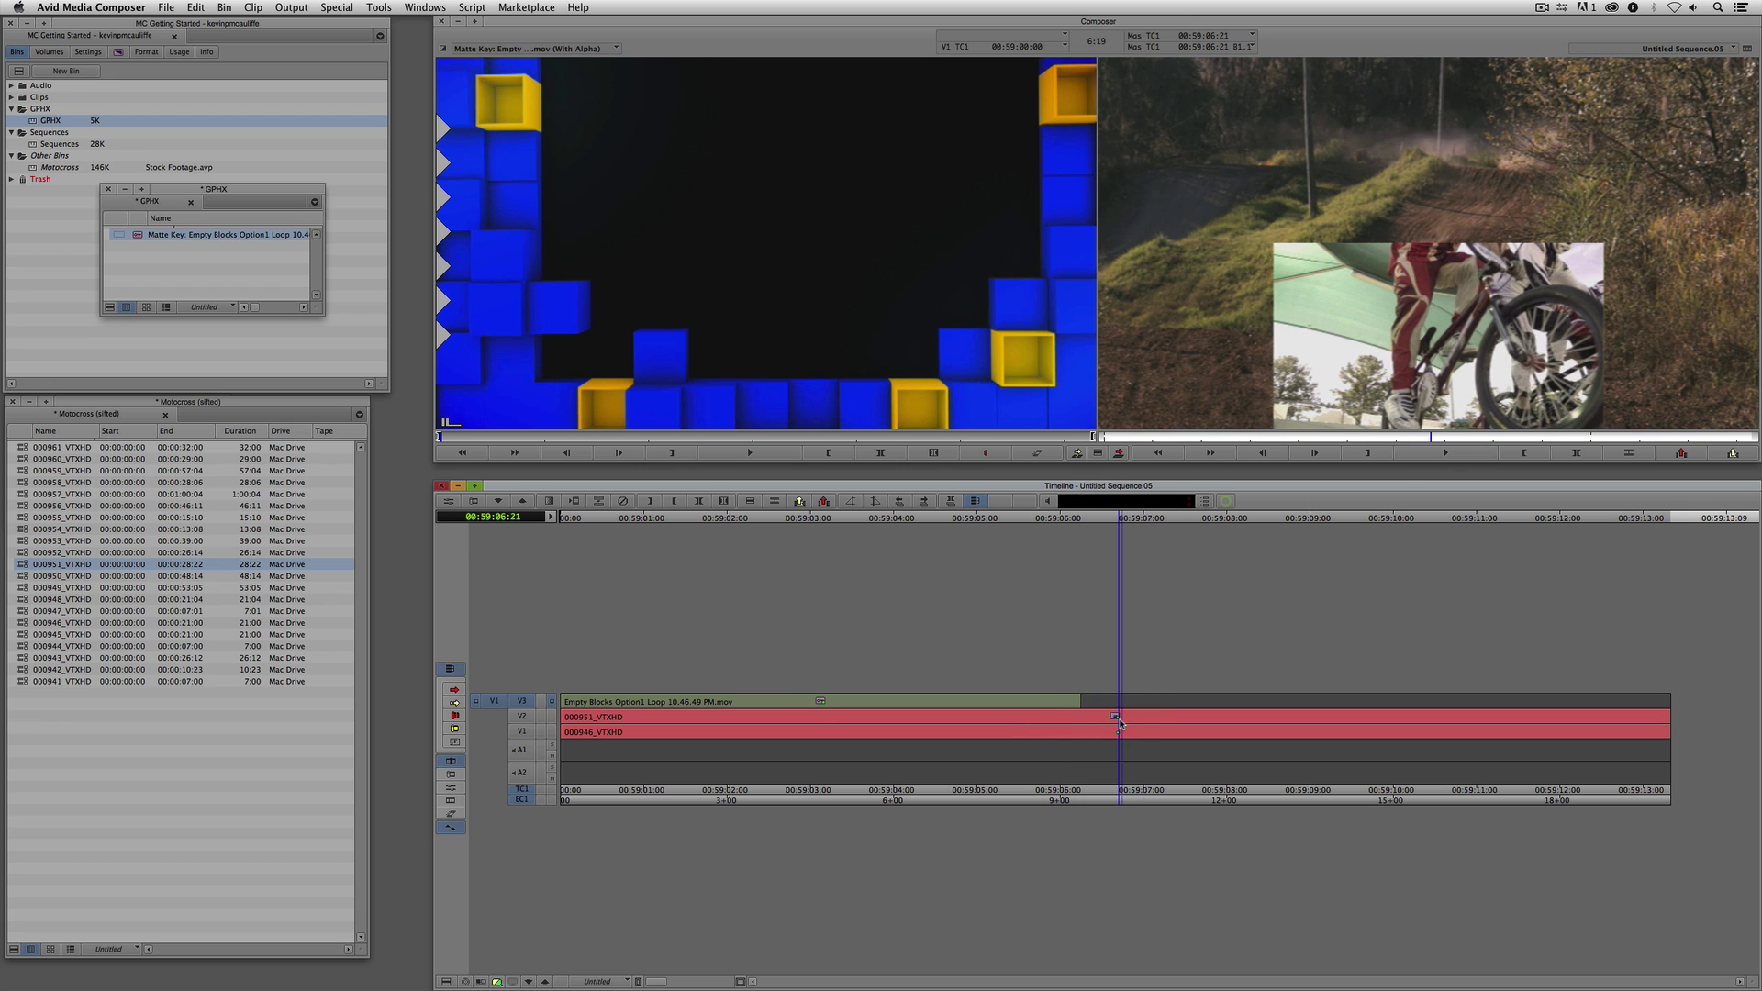
# - Overwrite a second copy of the Loop clip on V3 directly after the first, and play across the join
pyautogui.press('b')
pyautogui.click(1074, 709)
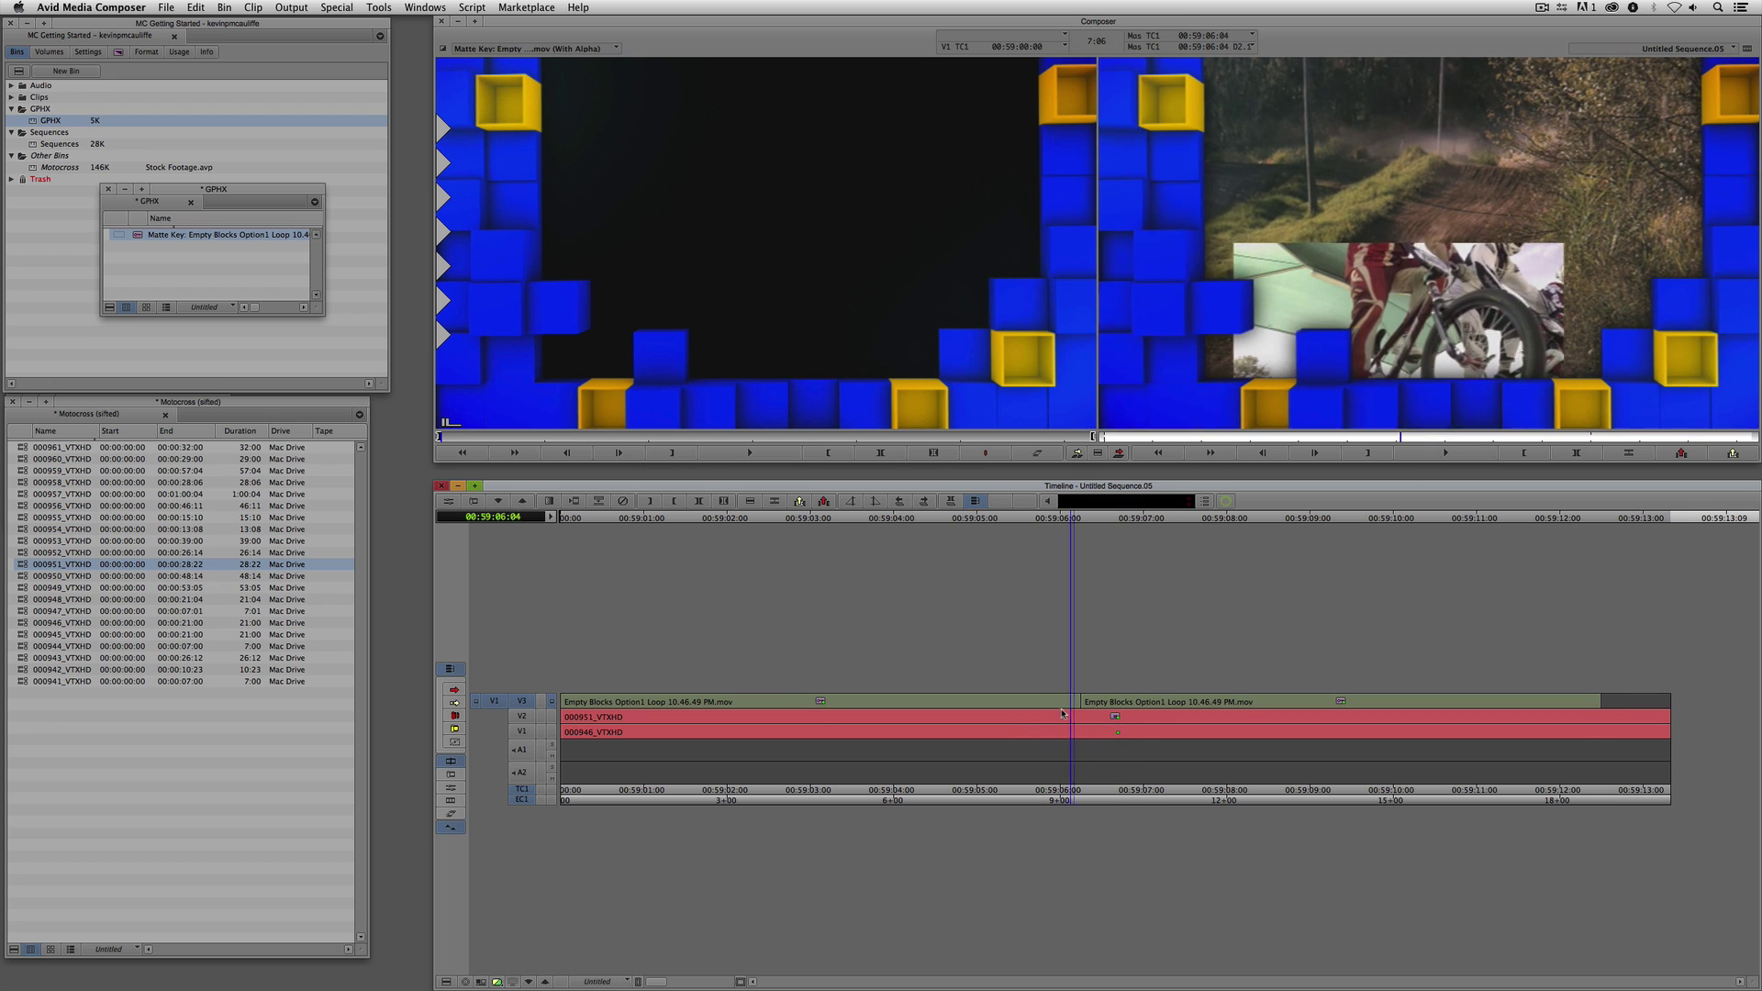
pyautogui.press('space')
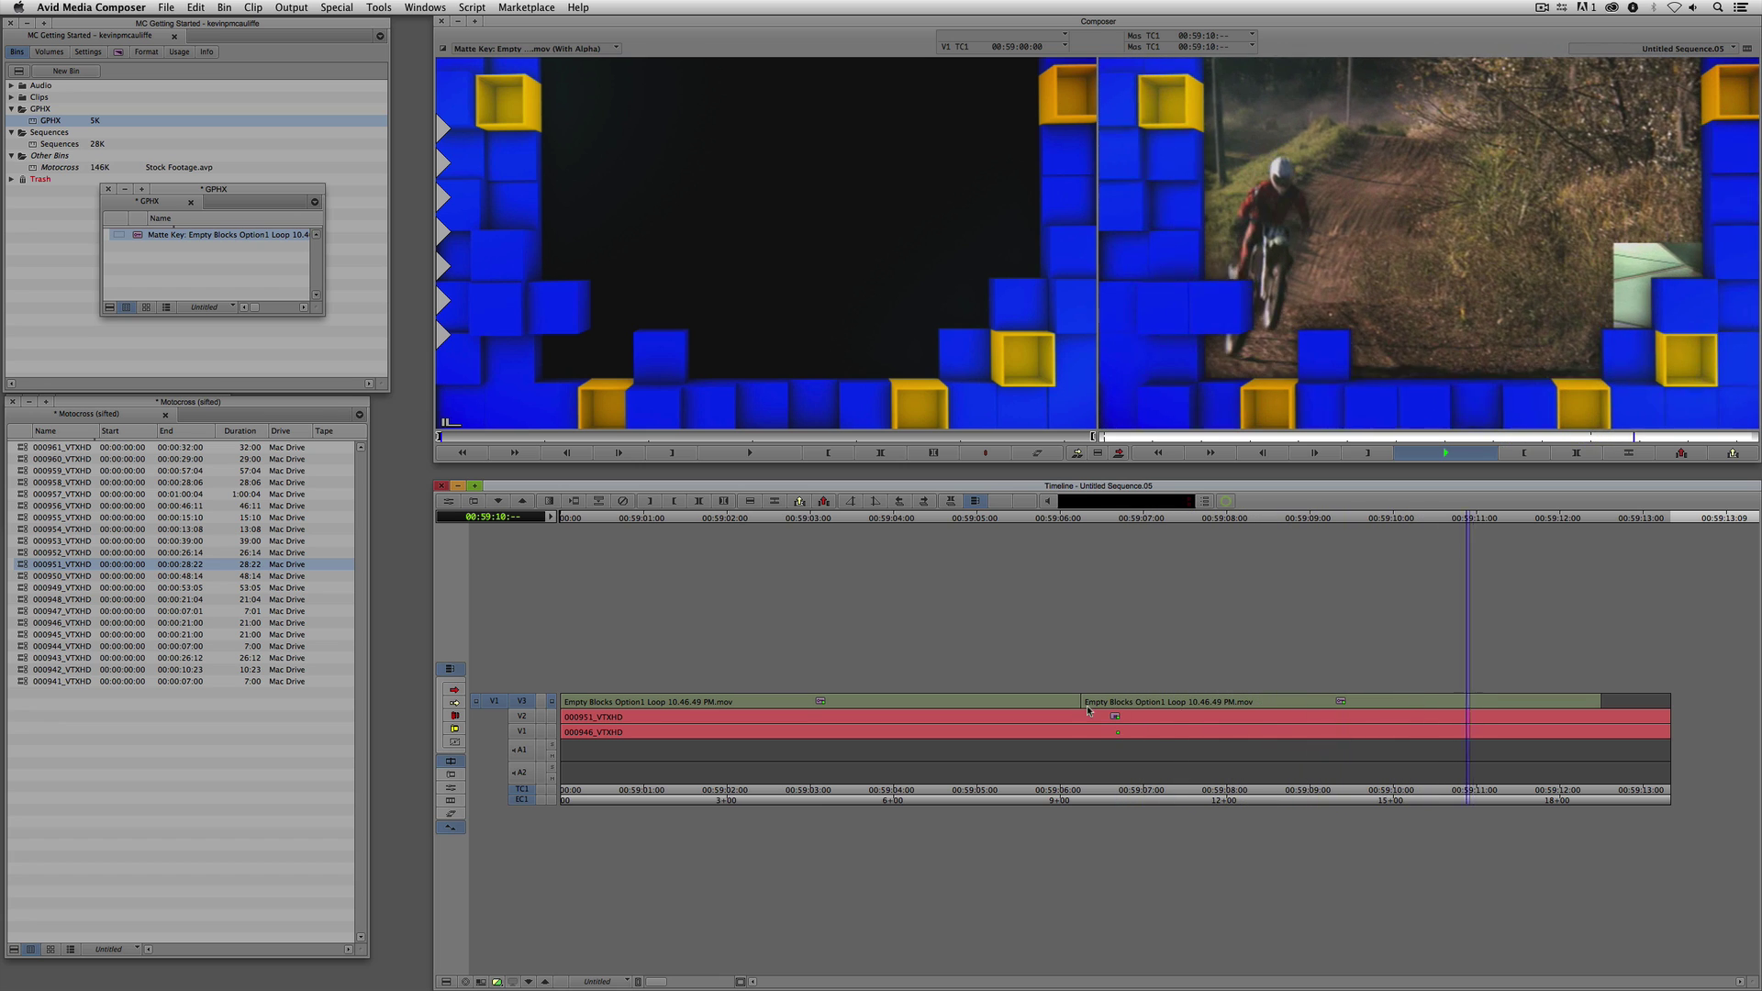
pyautogui.press('space')
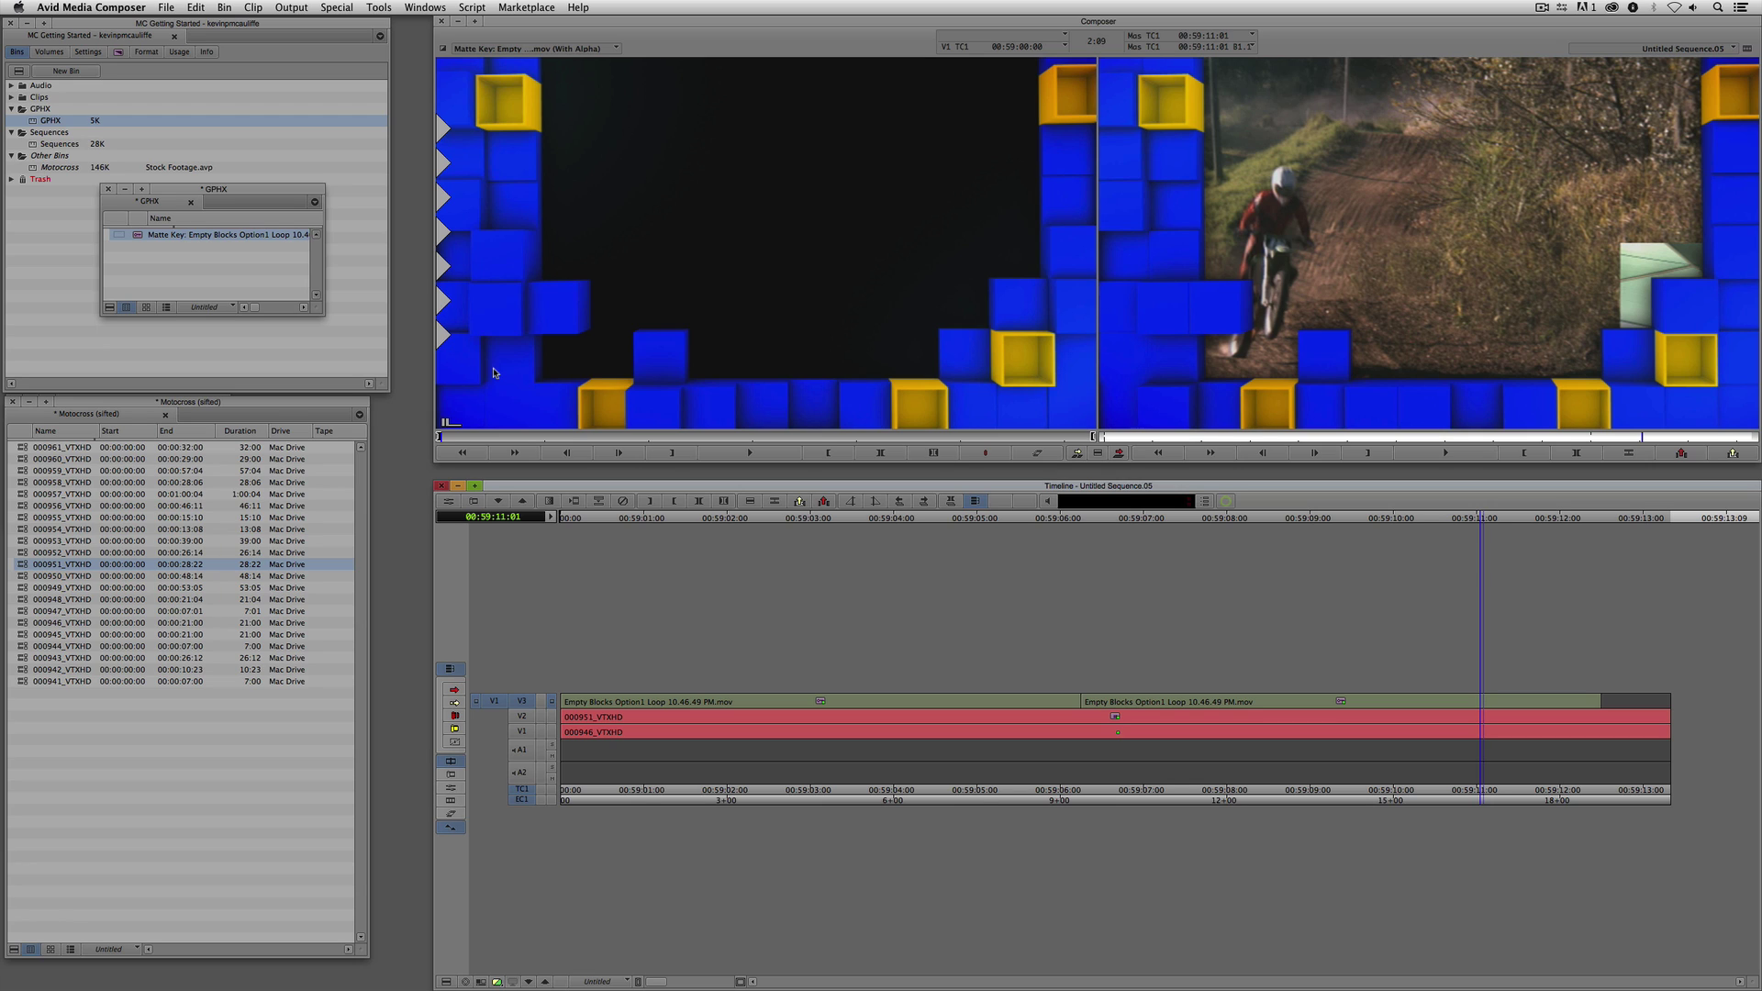
# - Delete the media files associated with the Loop clip in the GPHX bin, keeping the effect clip itself
pyautogui.click(140, 238)
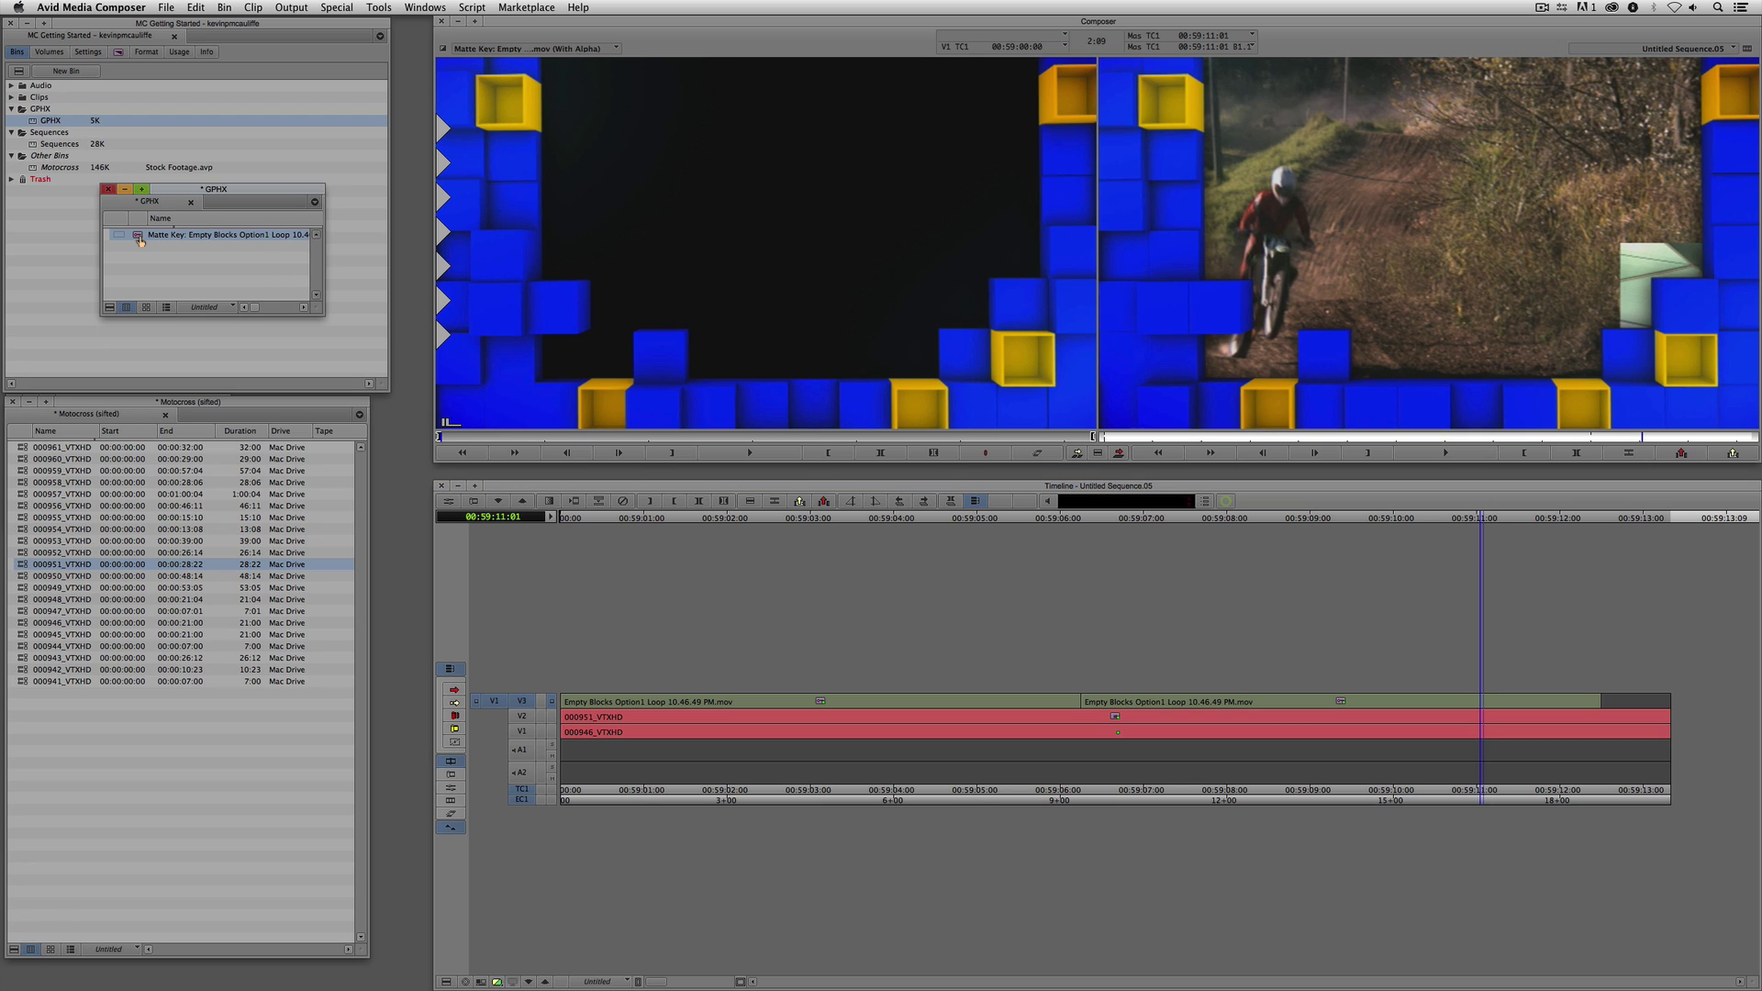
pyautogui.press('Delete')
pyautogui.click(848, 411)
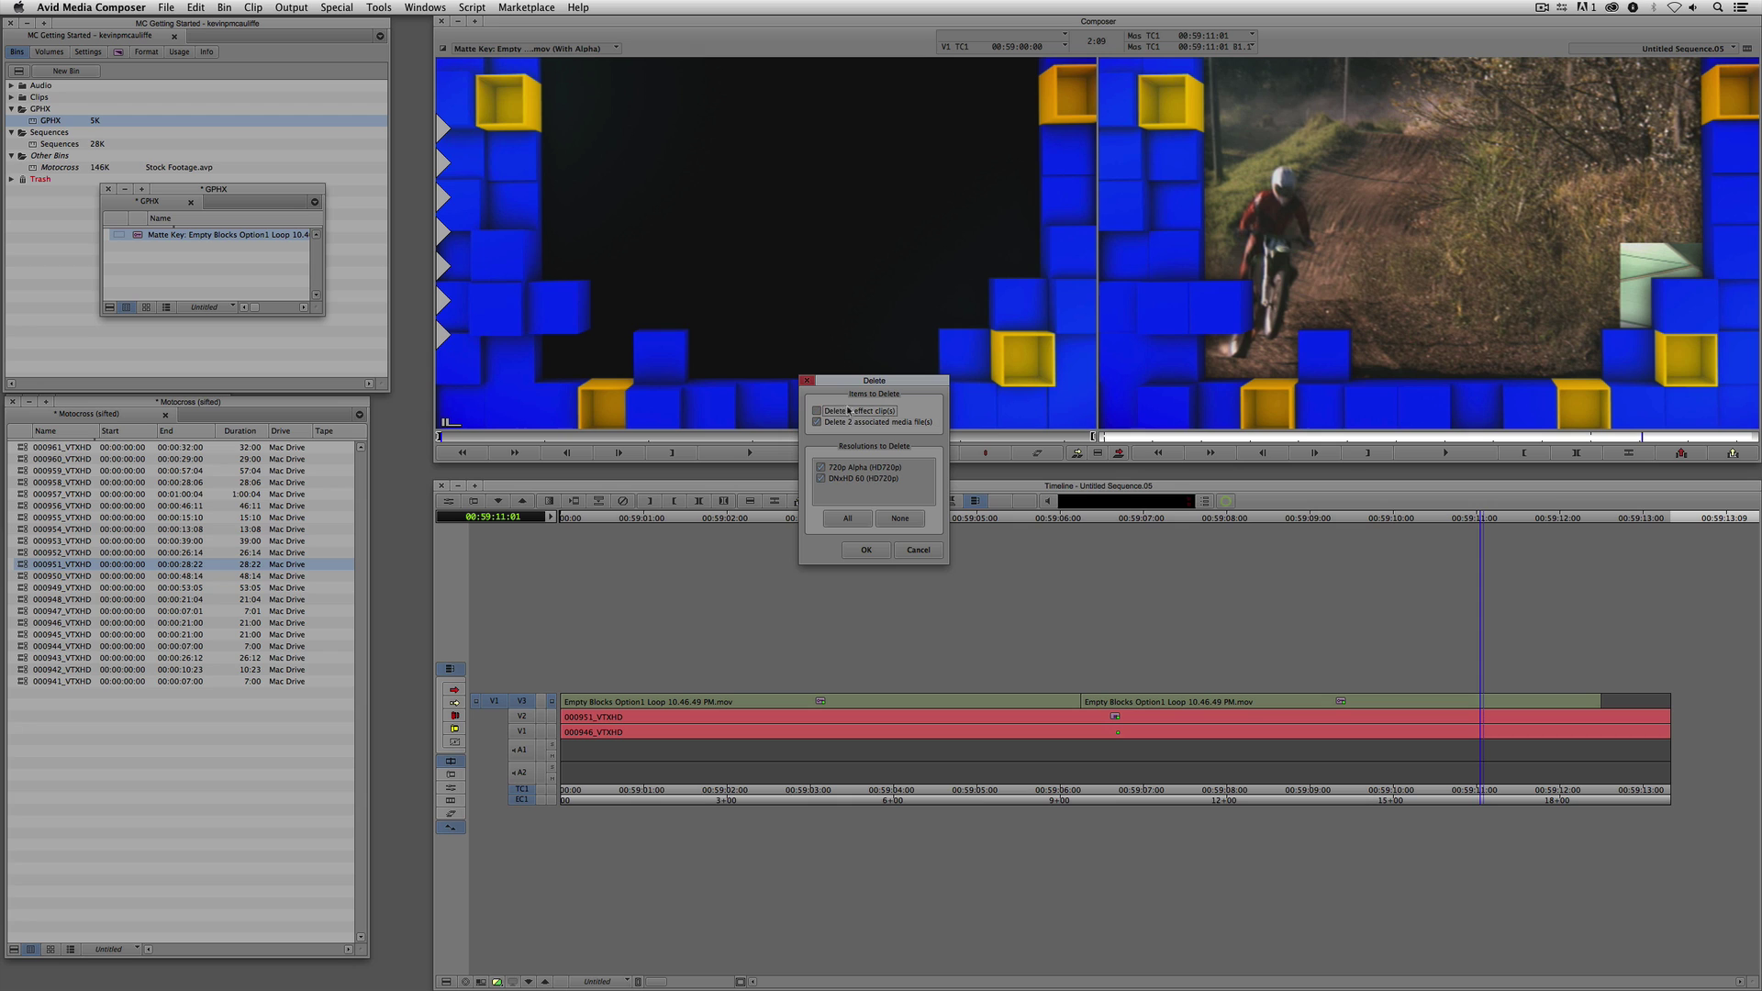
pyautogui.click(865, 550)
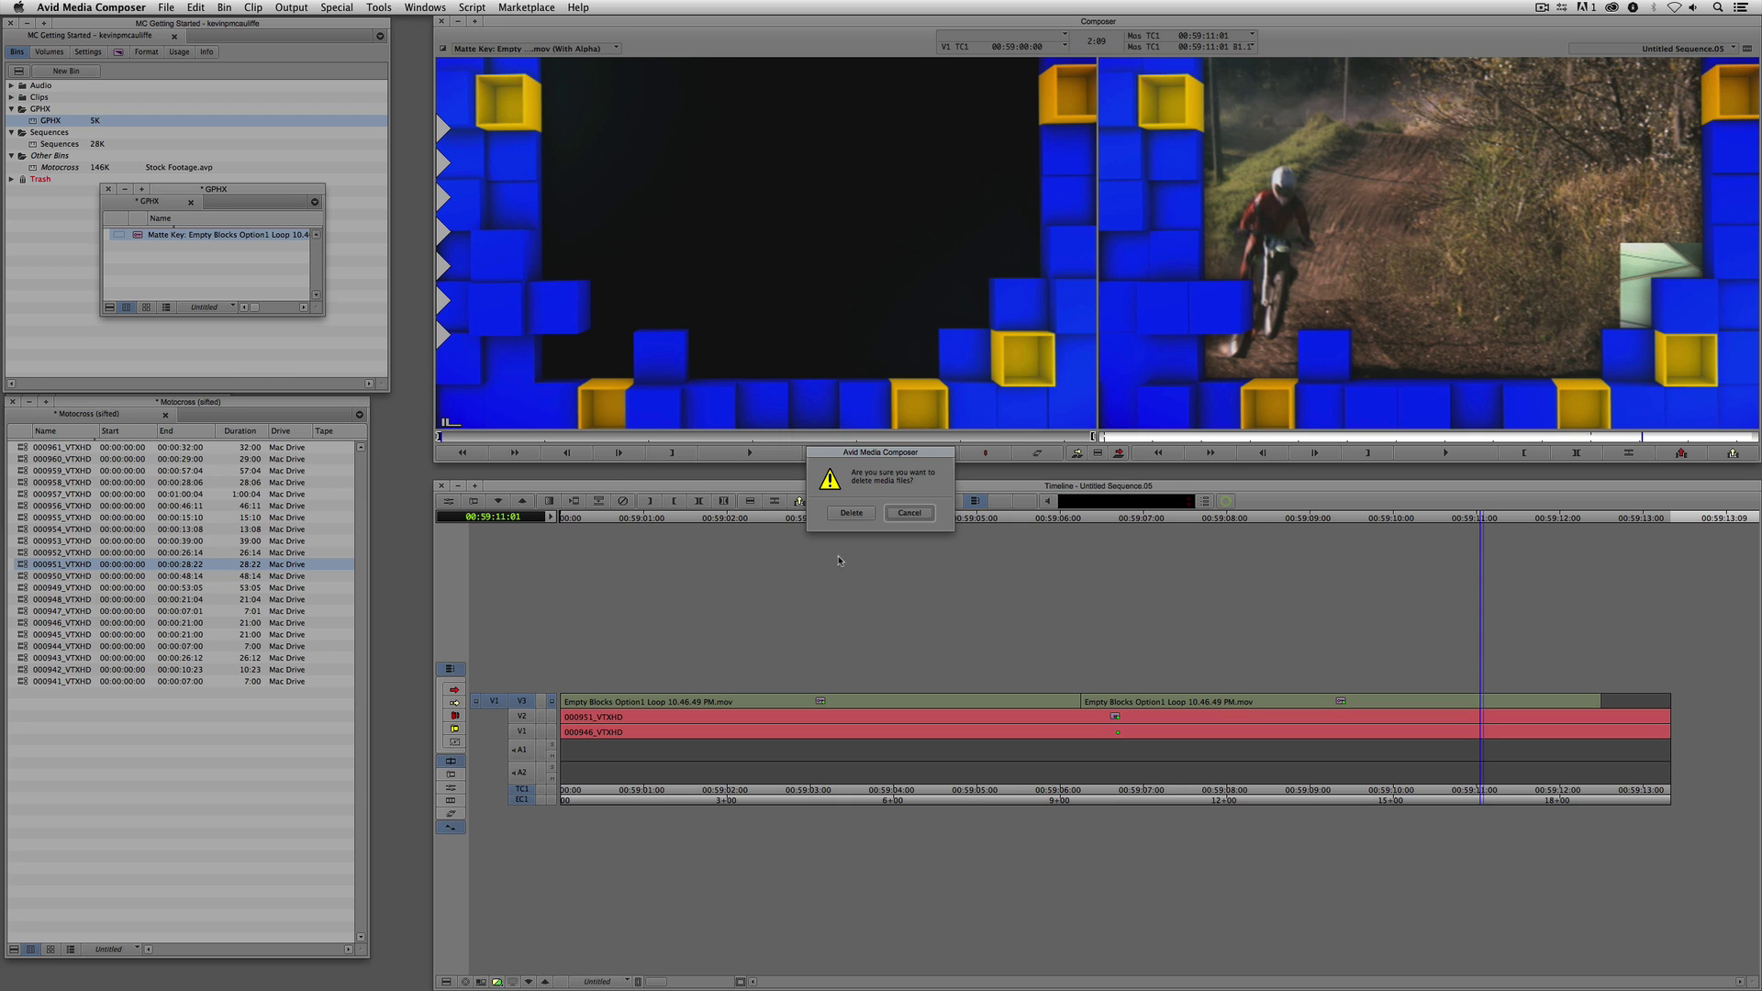
pyautogui.click(851, 513)
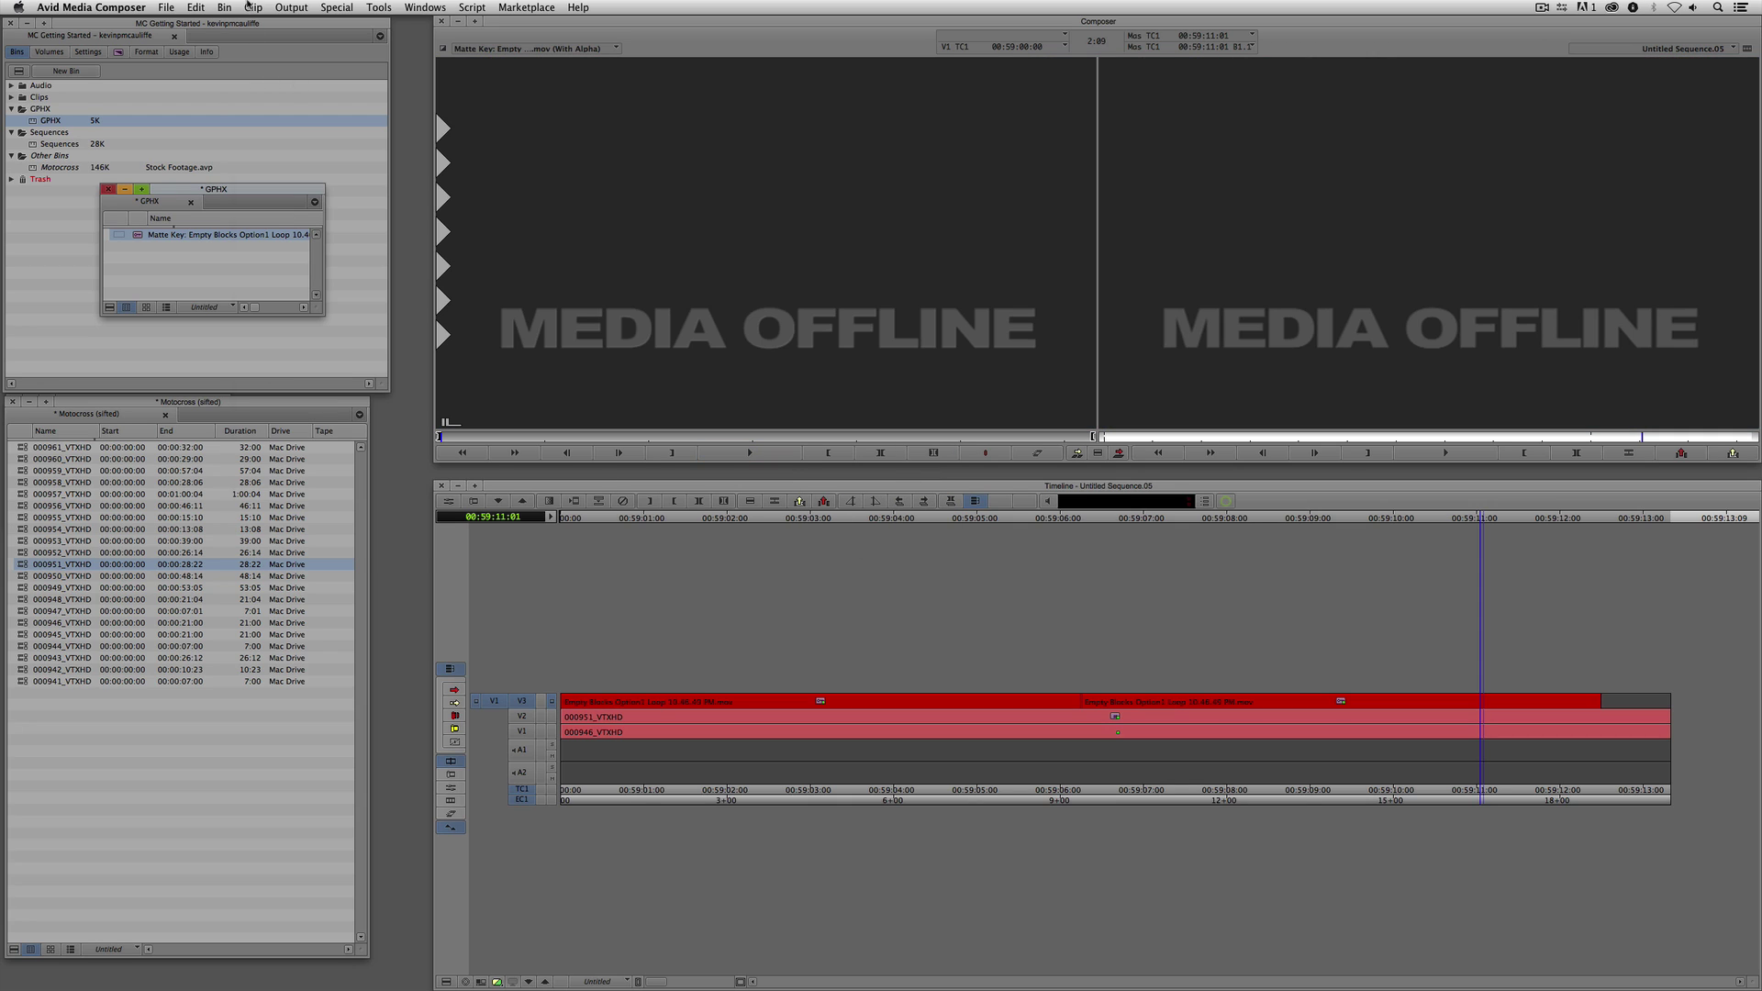
# - Batch import the offline Loop clip only, with the alpha channel set to Do not invert (black = opaque)
pyautogui.click(249, 9)
pyautogui.click(287, 179)
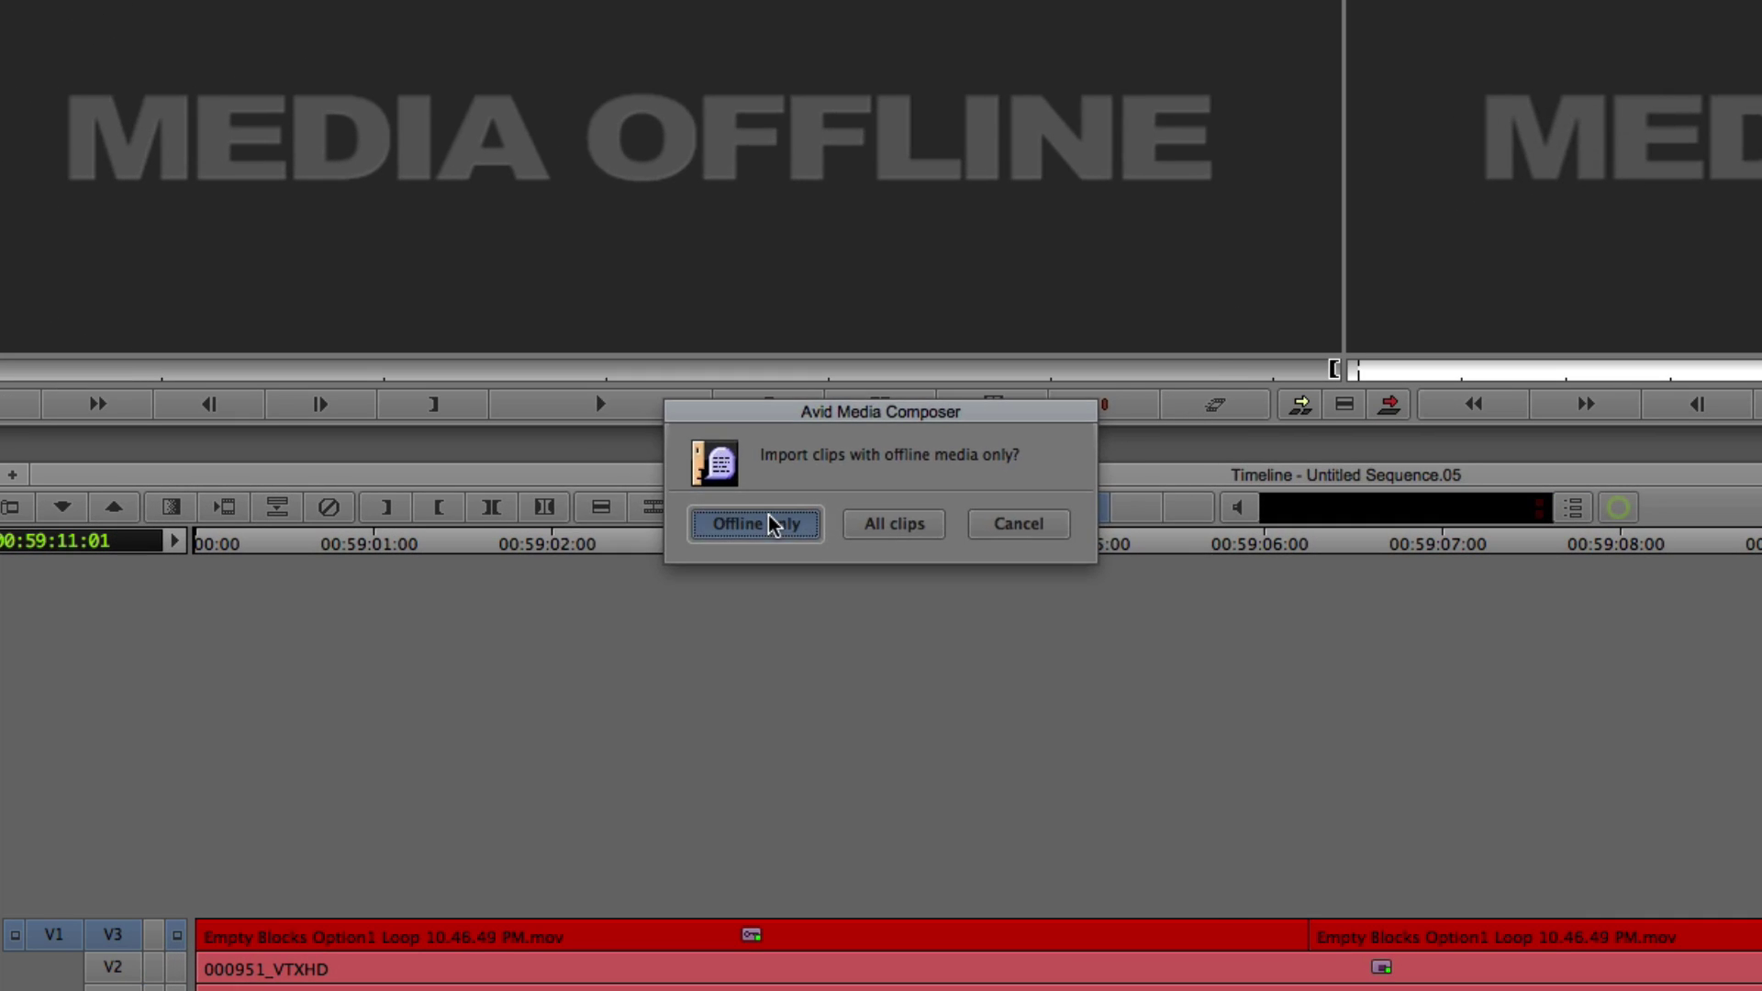
pyautogui.click(773, 525)
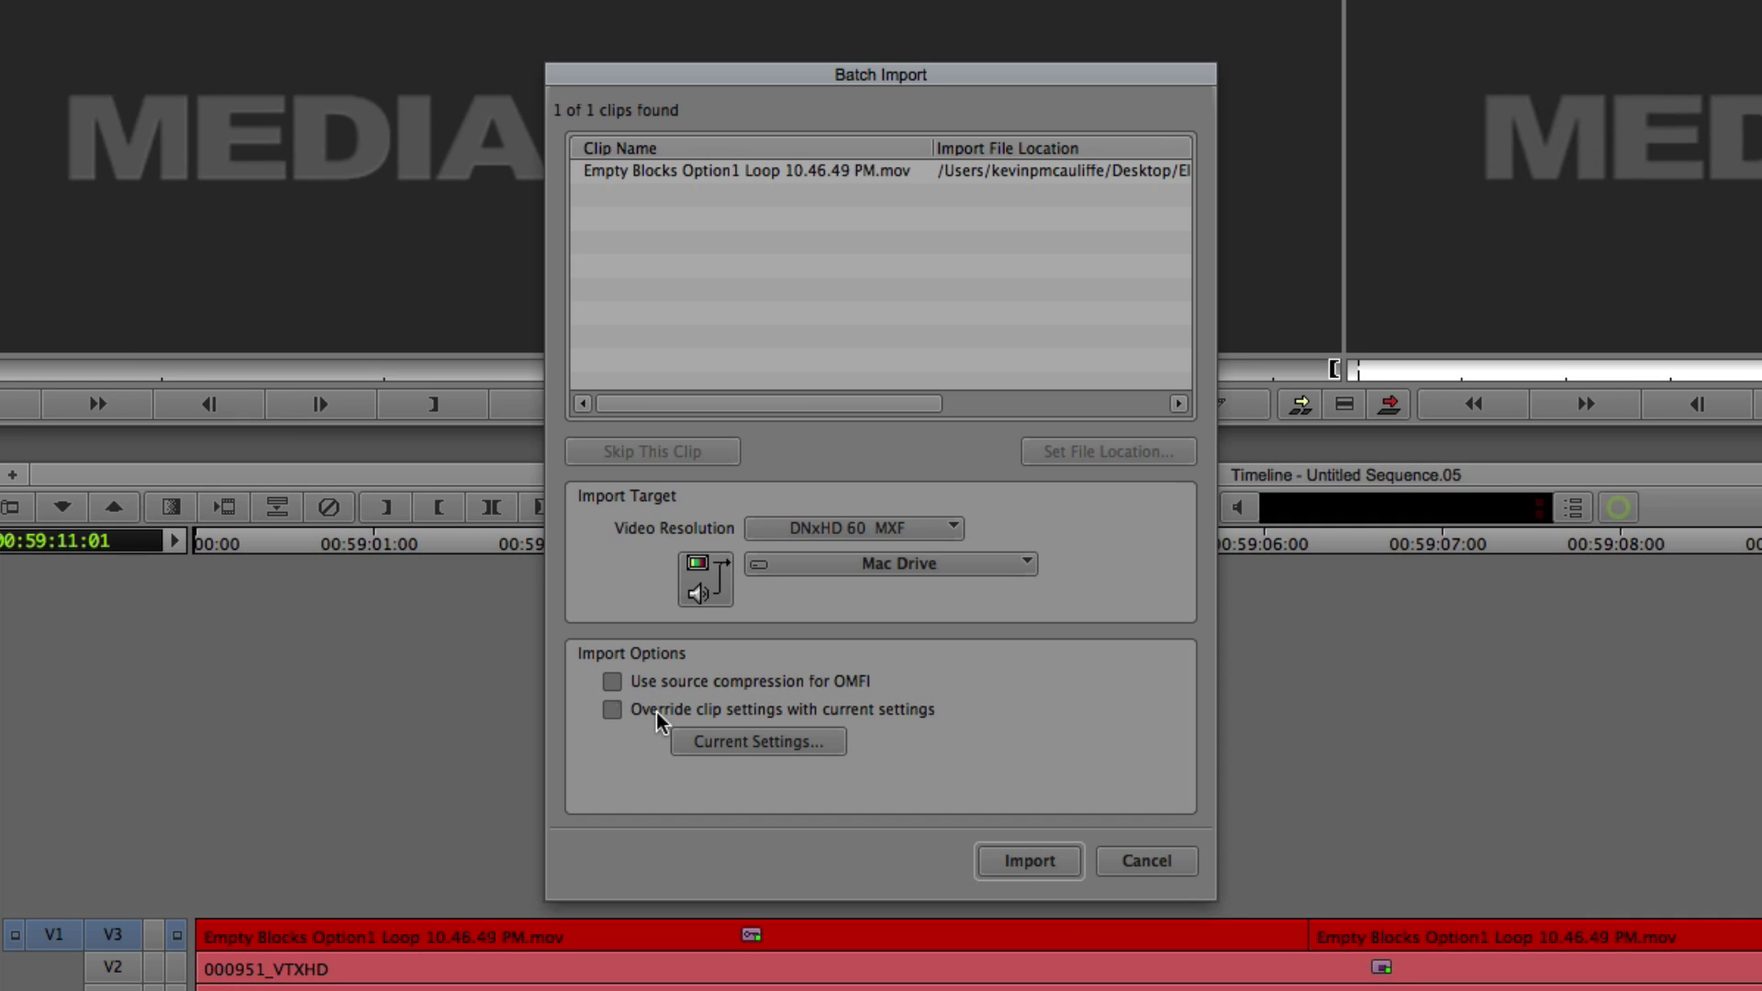
pyautogui.click(717, 746)
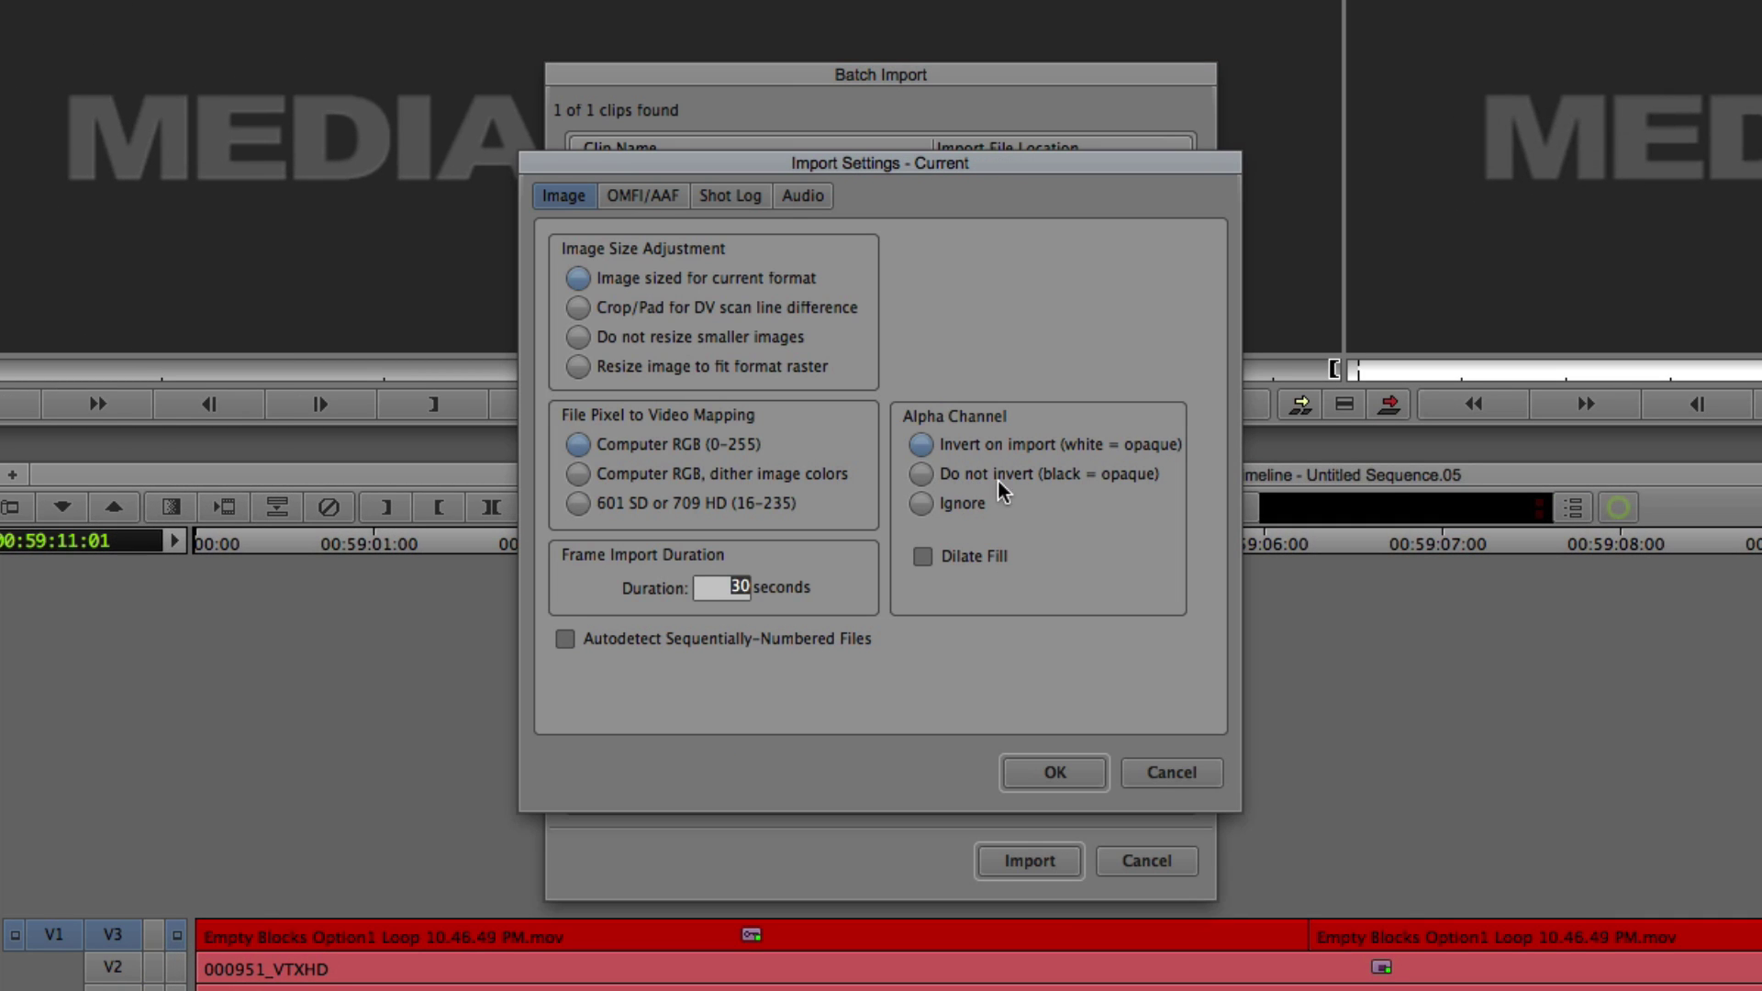
pyautogui.click(1053, 771)
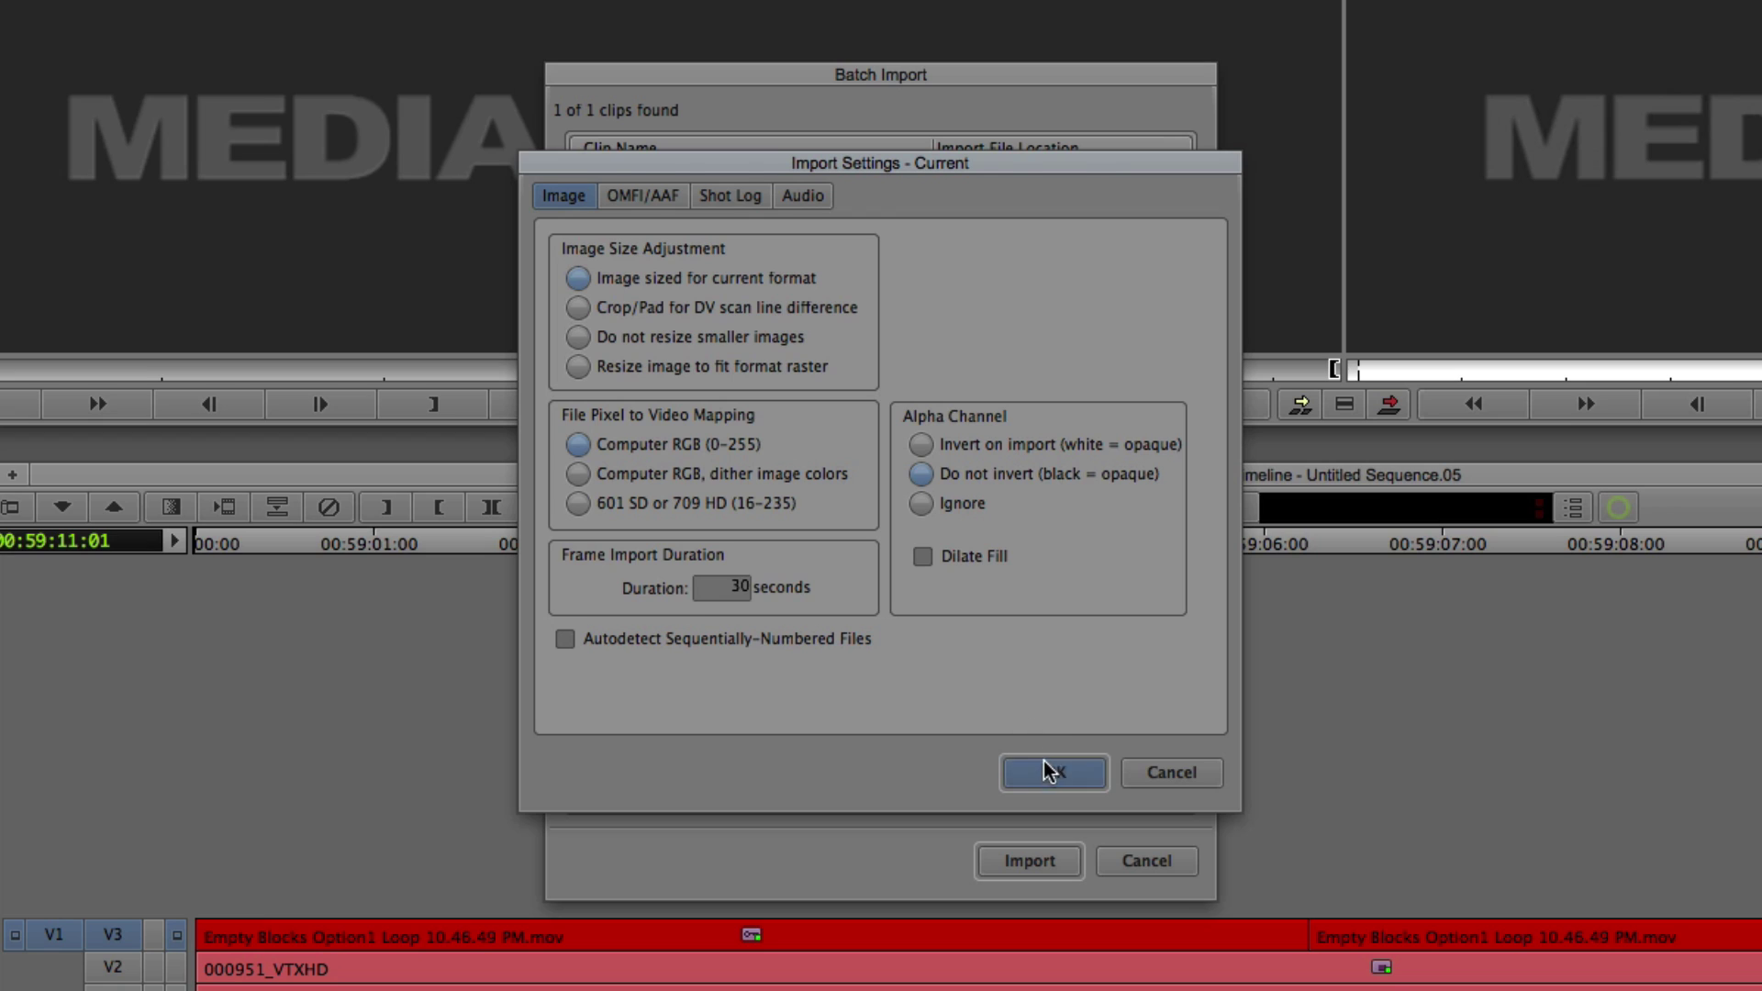
pyautogui.click(1031, 859)
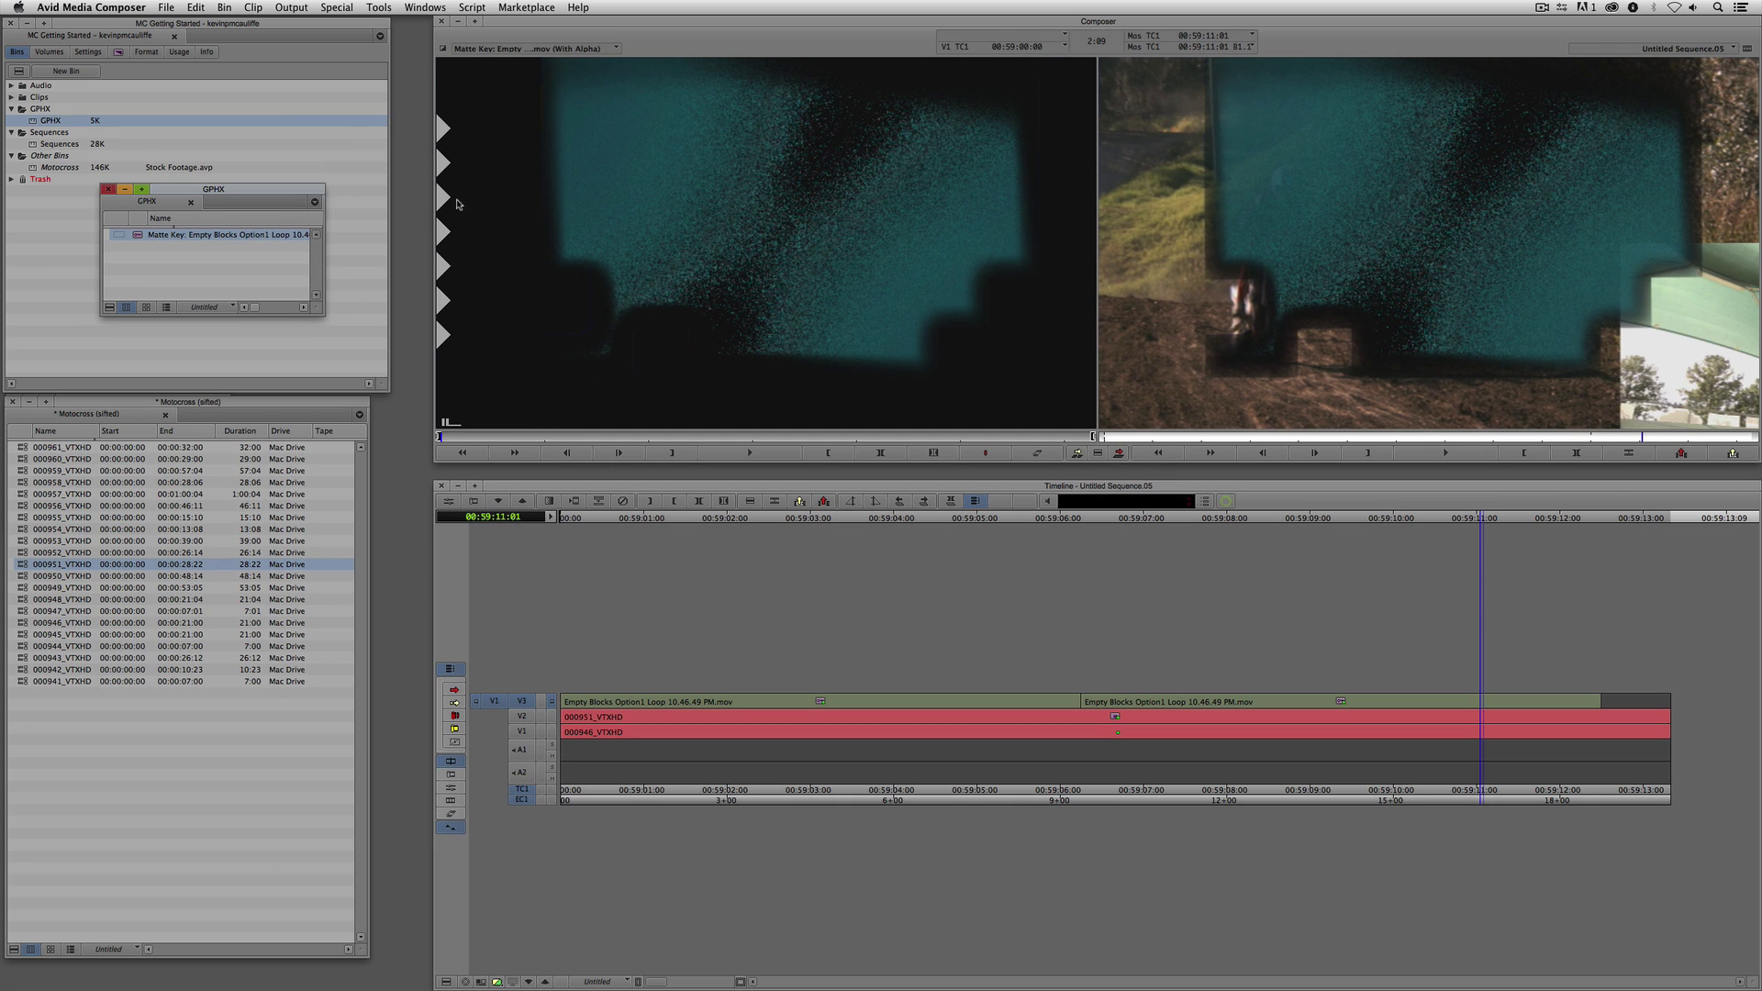
# - Inspect the reimported Loop clip's key in the source and in the sequence, parking at 00:59:03:13
pyautogui.click(652, 295)
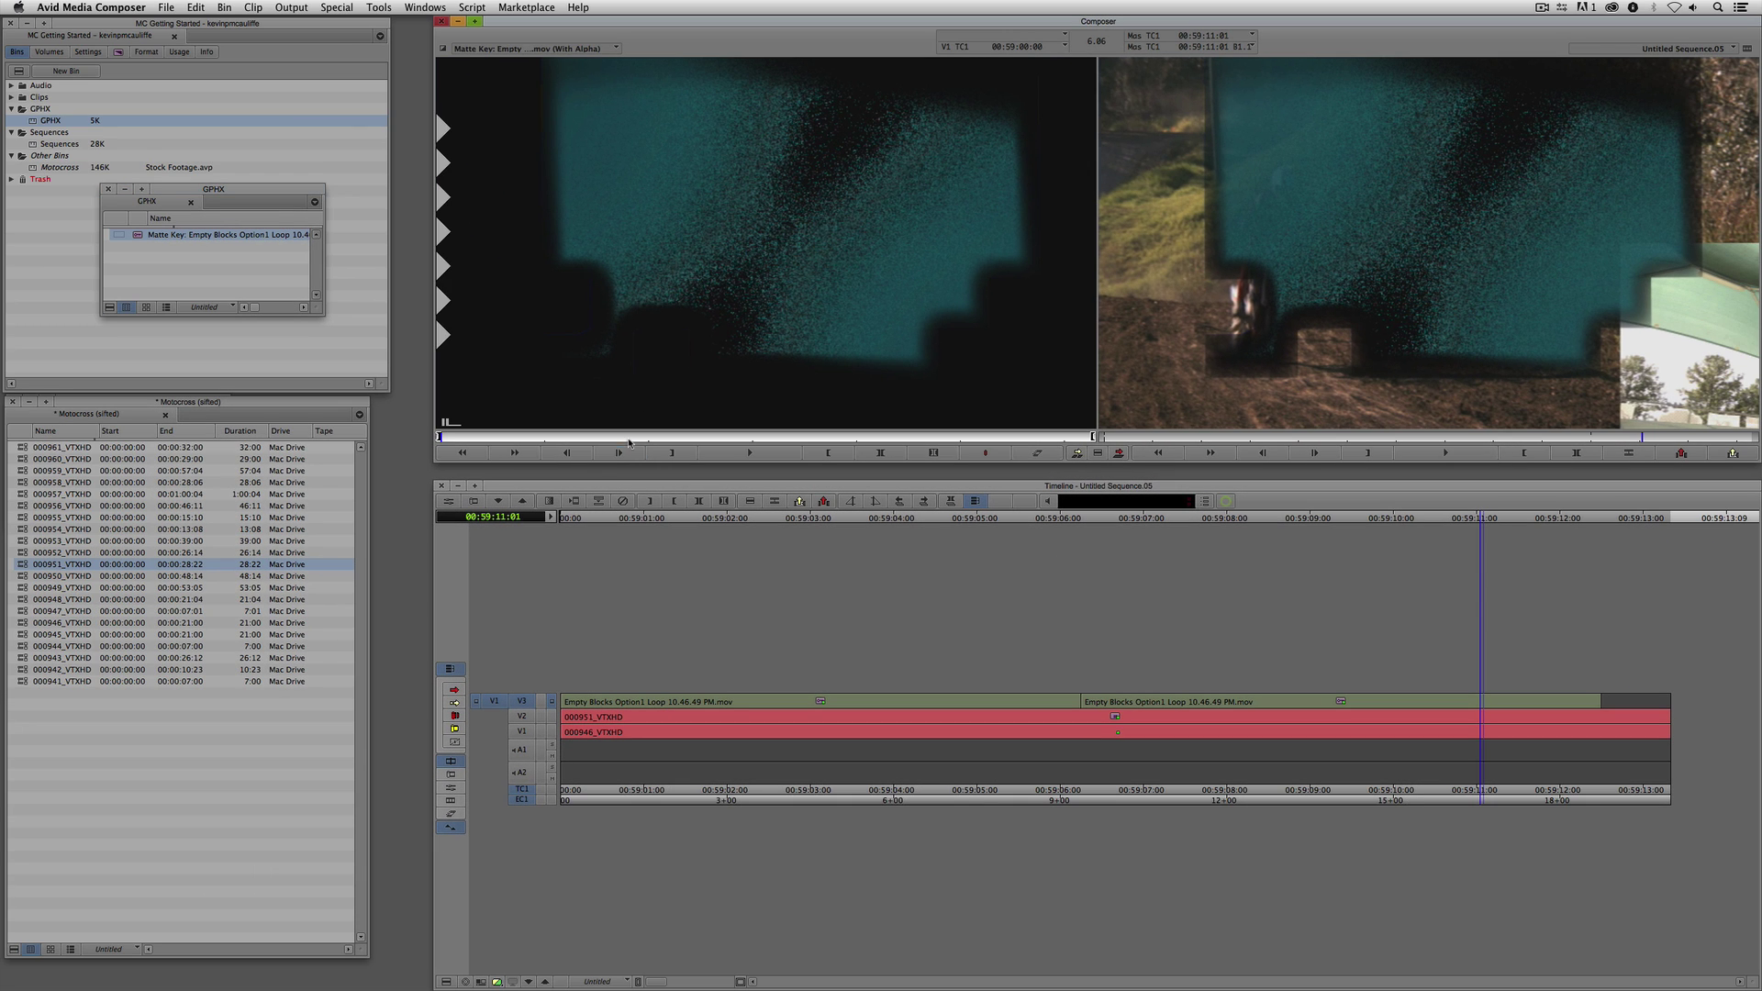
pyautogui.click(774, 707)
pyautogui.moveTo(773, 707); pyautogui.dragTo(848, 701)
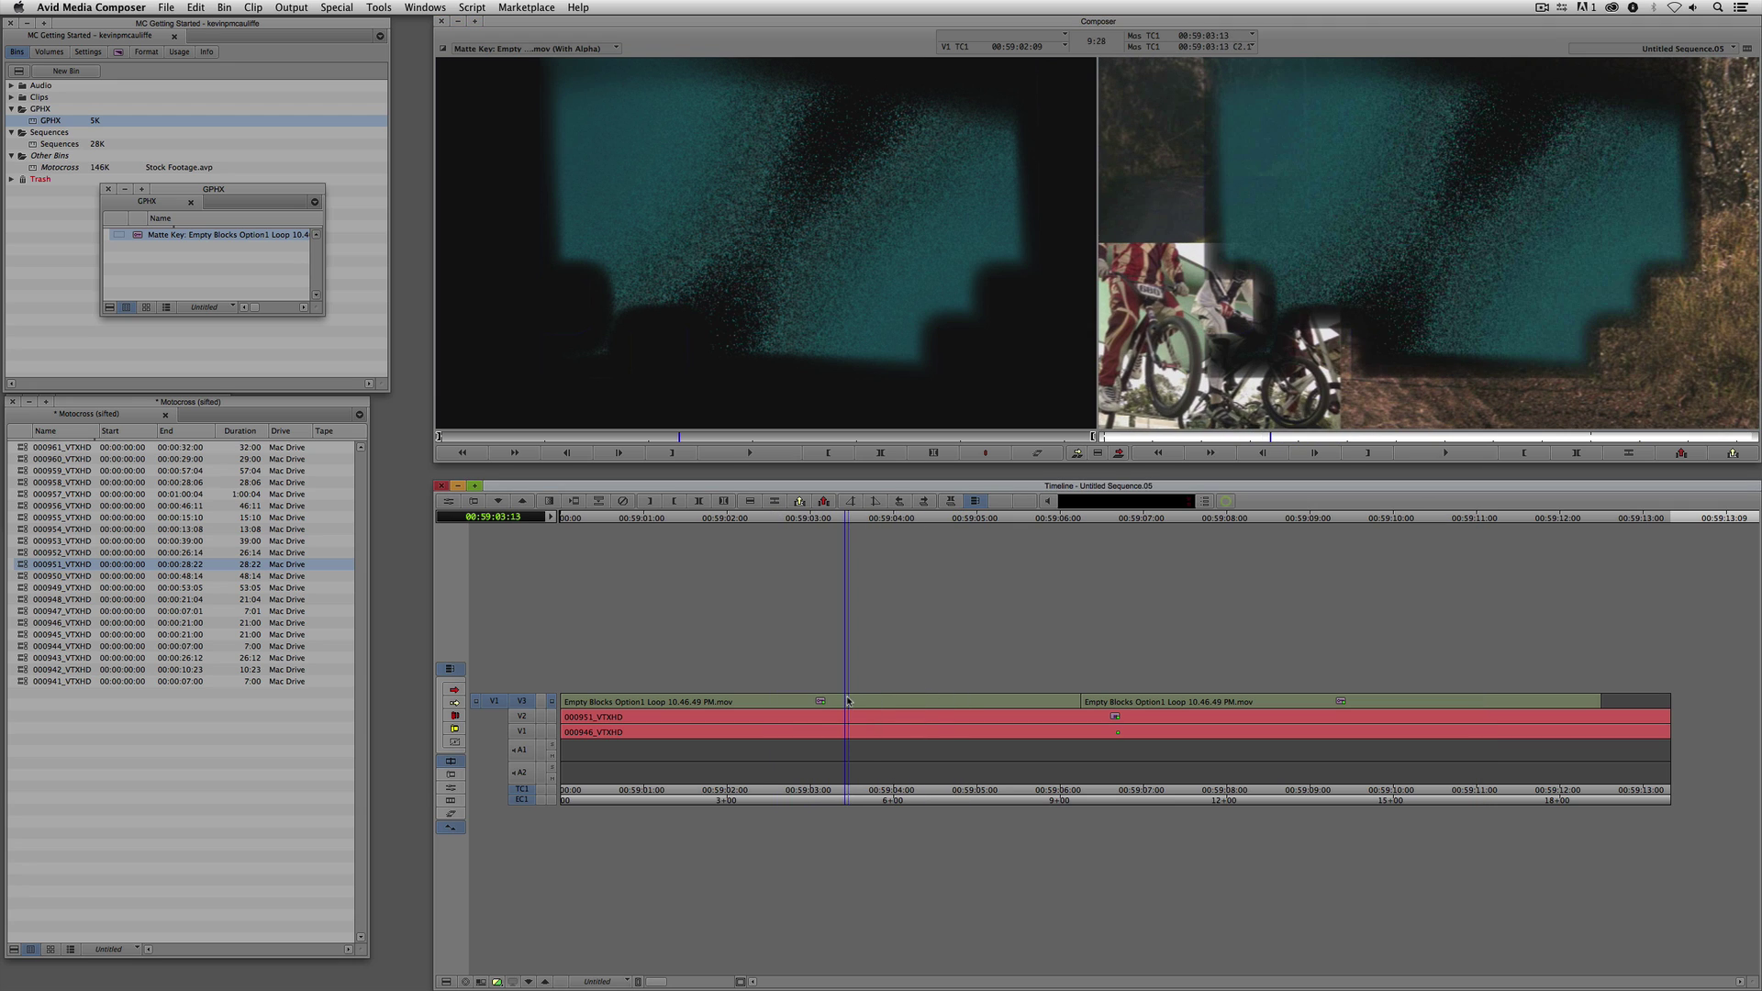
# - Turn on Invert Key in the Matte Key effect of the first Loop segment on V3, and play the sequence from the start
pyautogui.hotkey('ctrl', '8')
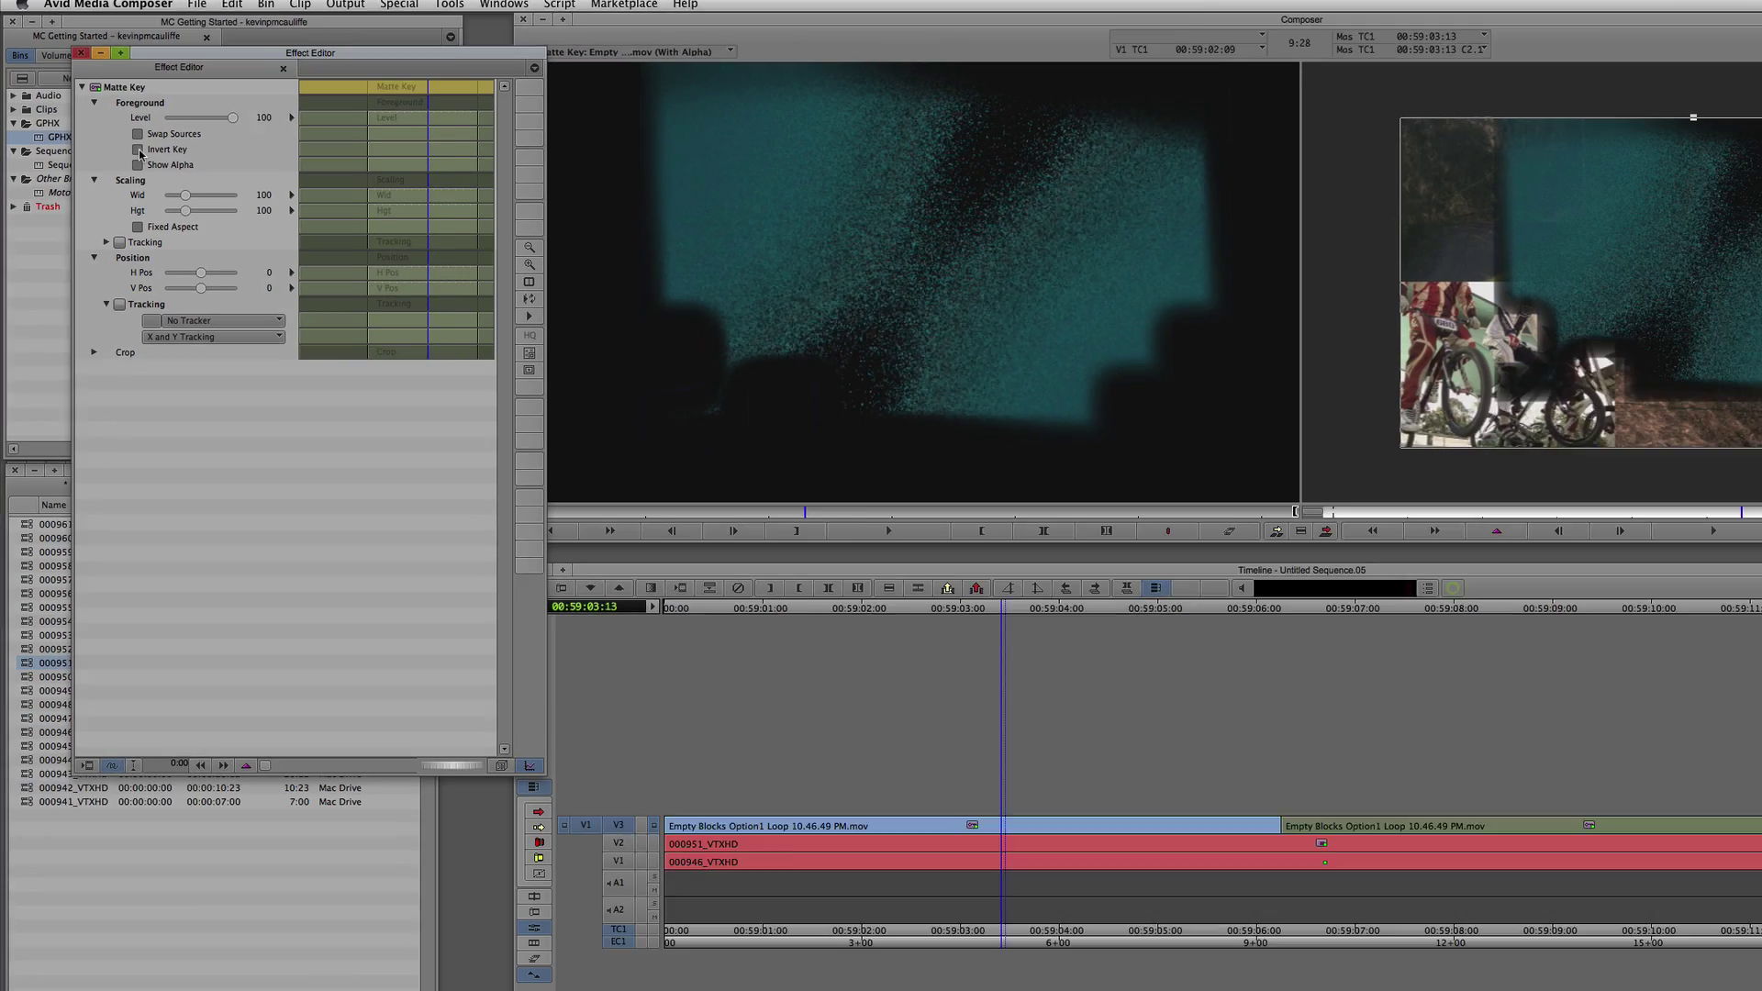
pyautogui.click(138, 149)
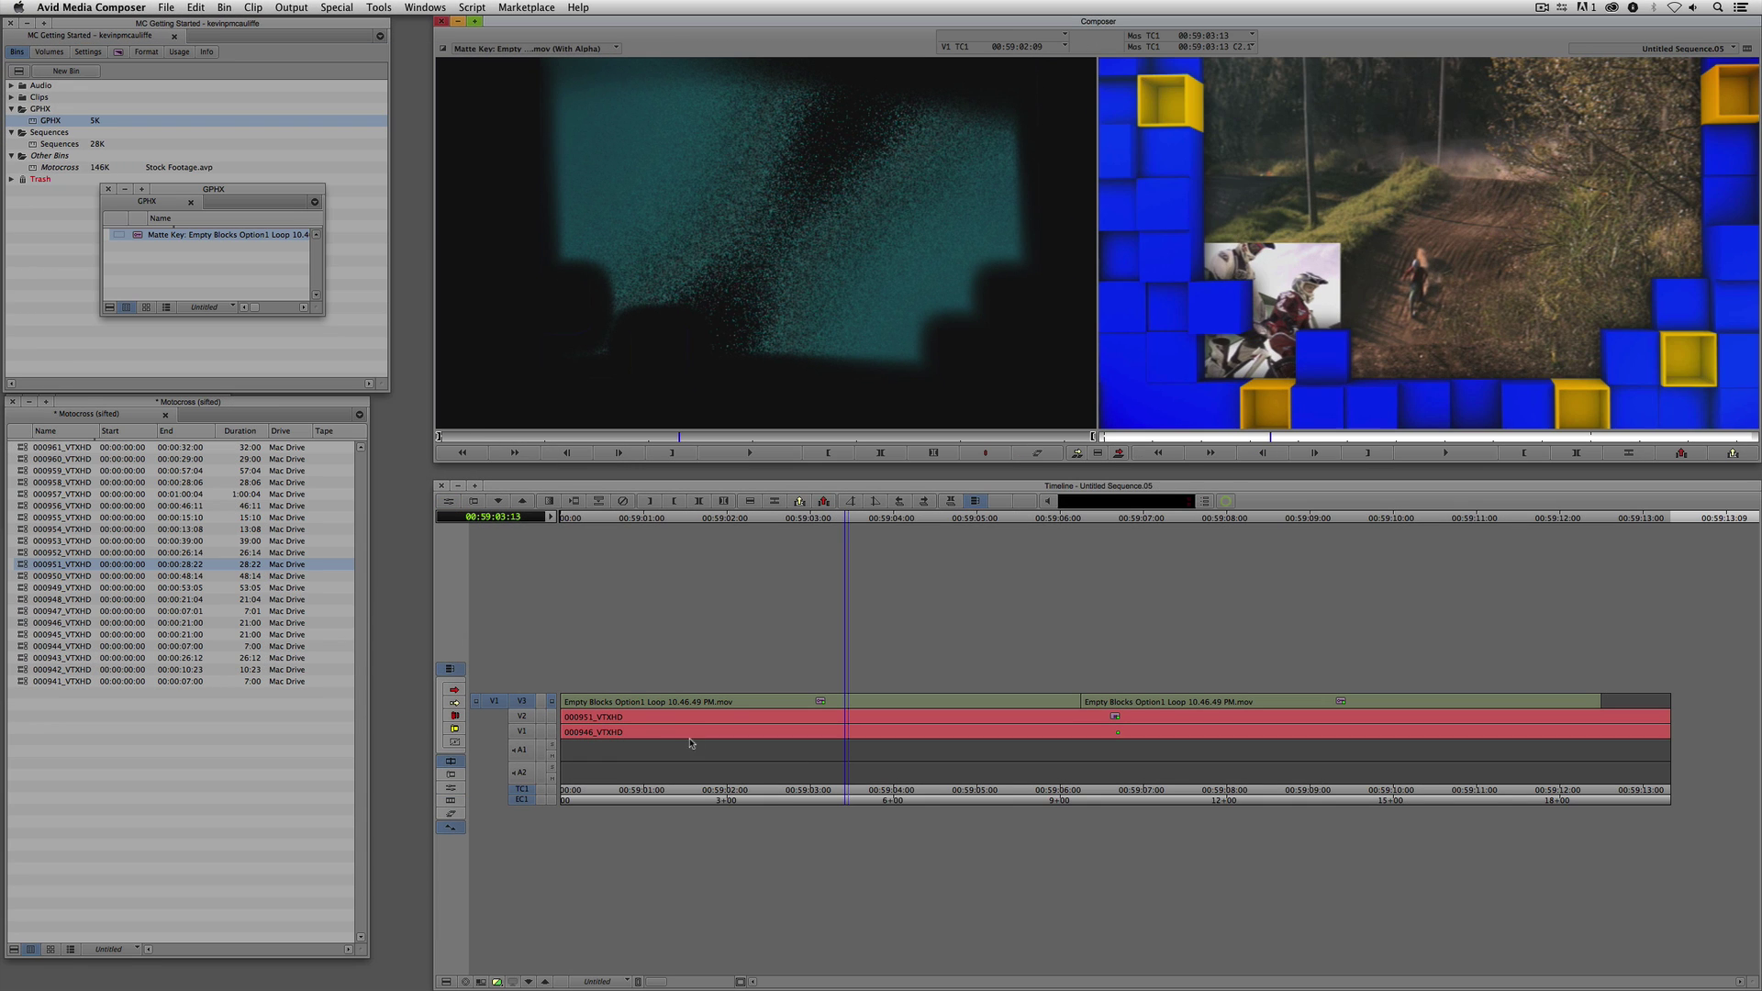
pyautogui.press('Home')
pyautogui.press('space')
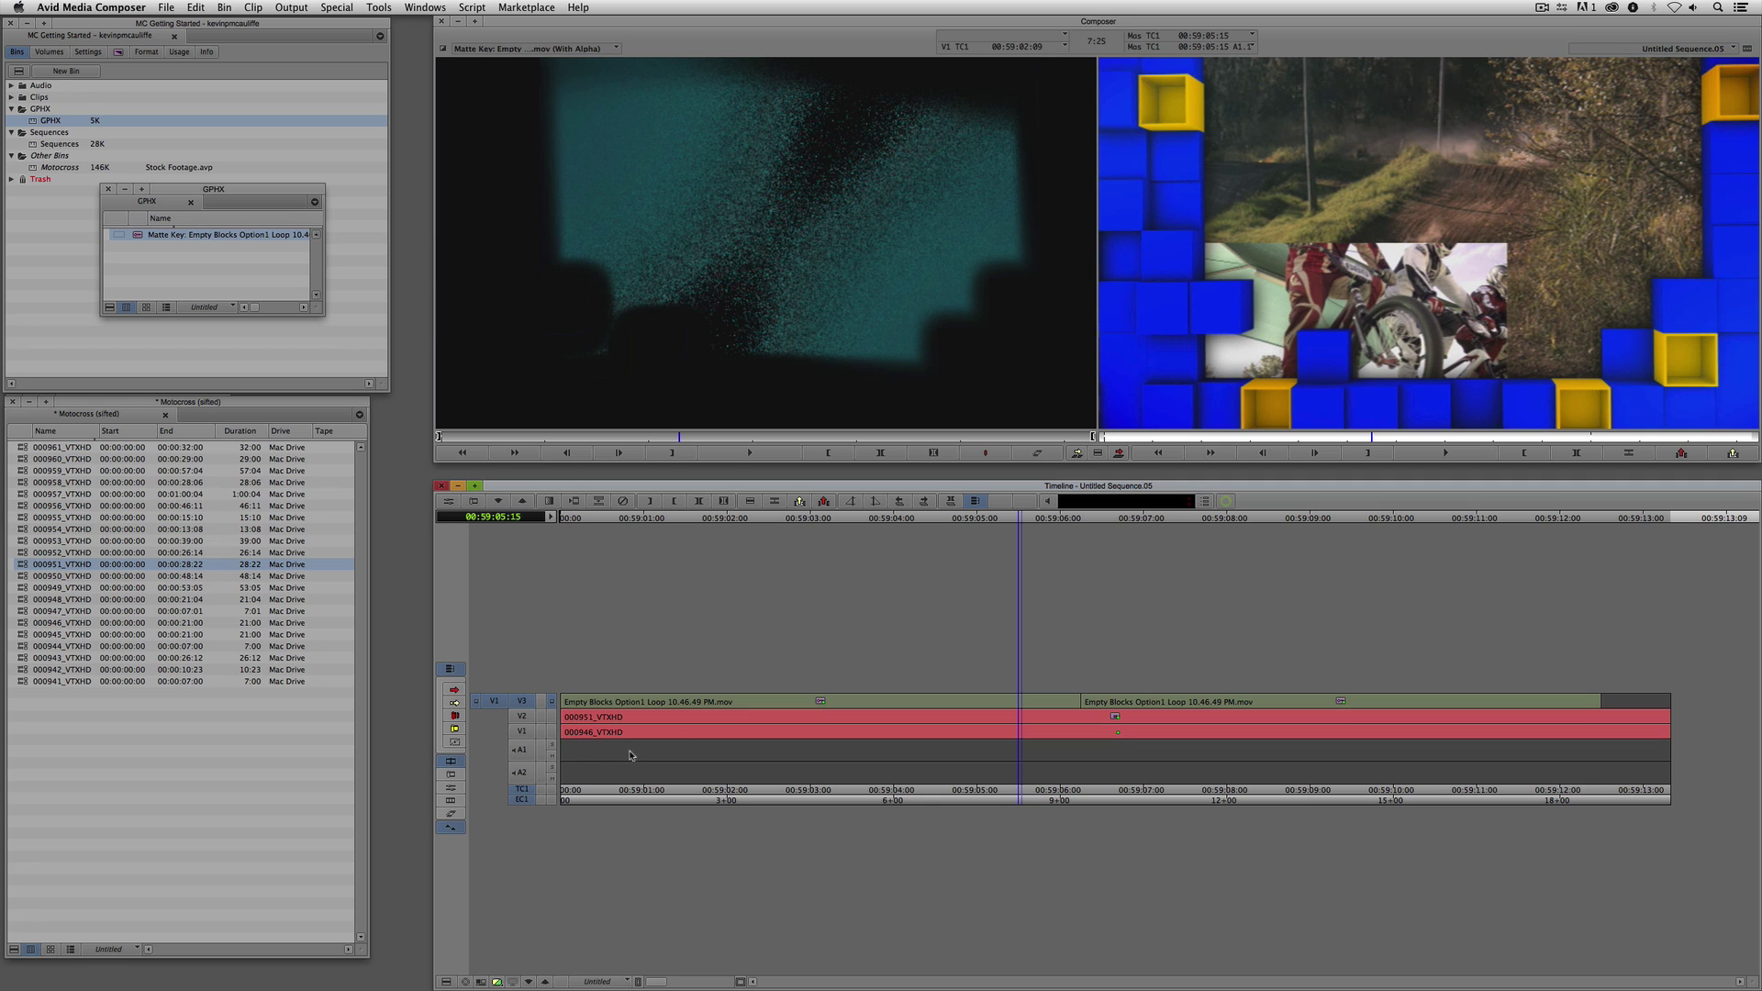
# - Lift the Loop segments from V3 across the whole sequence and return to the sequence start
pyautogui.click(708, 748)
pyautogui.press('Home')
pyautogui.click(1513, 725)
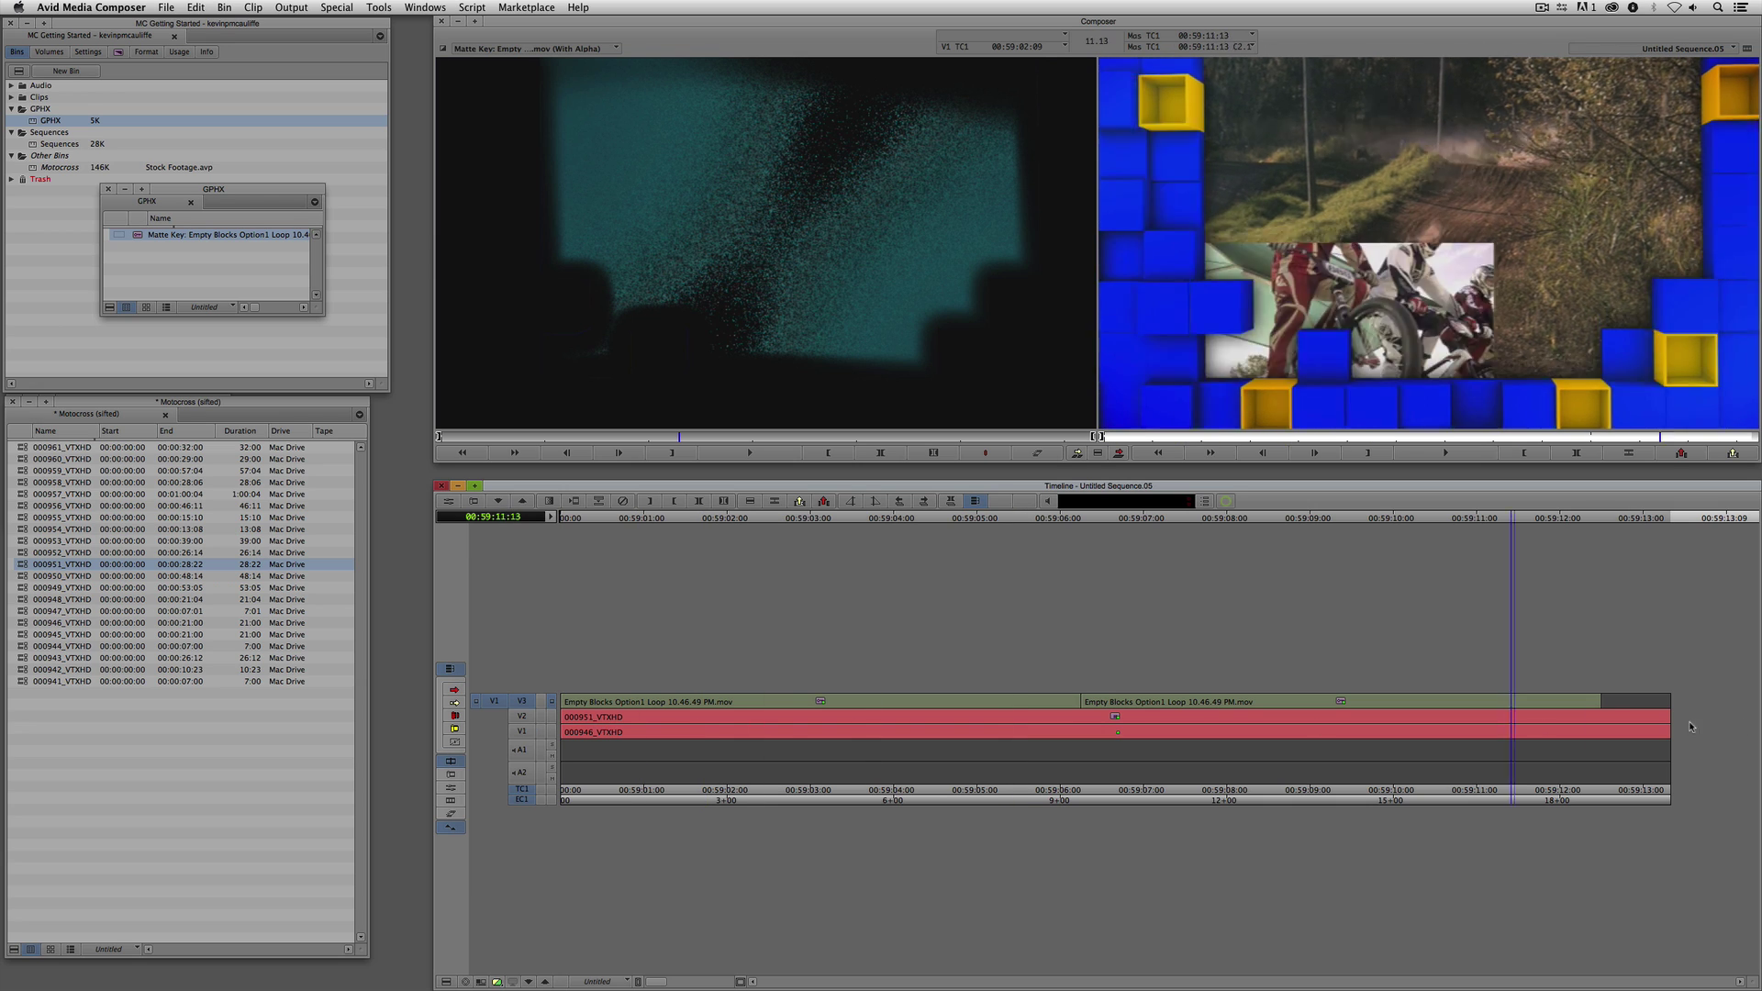
pyautogui.click(1689, 726)
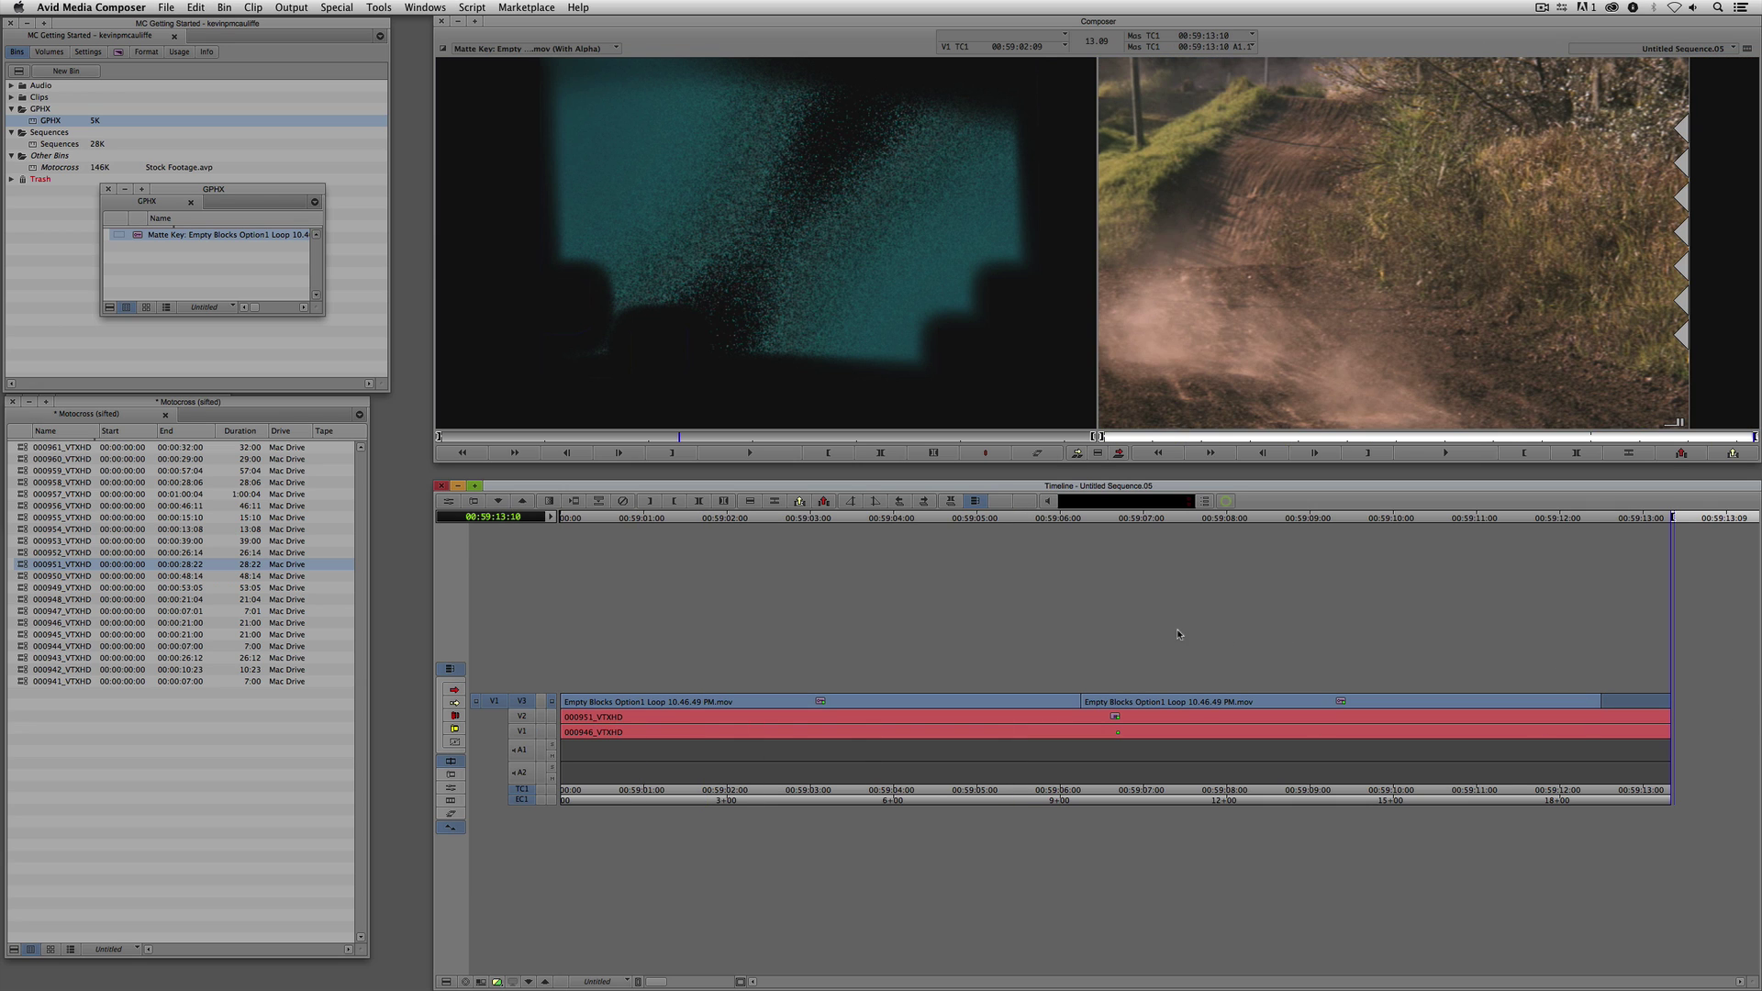
pyautogui.press('Home')
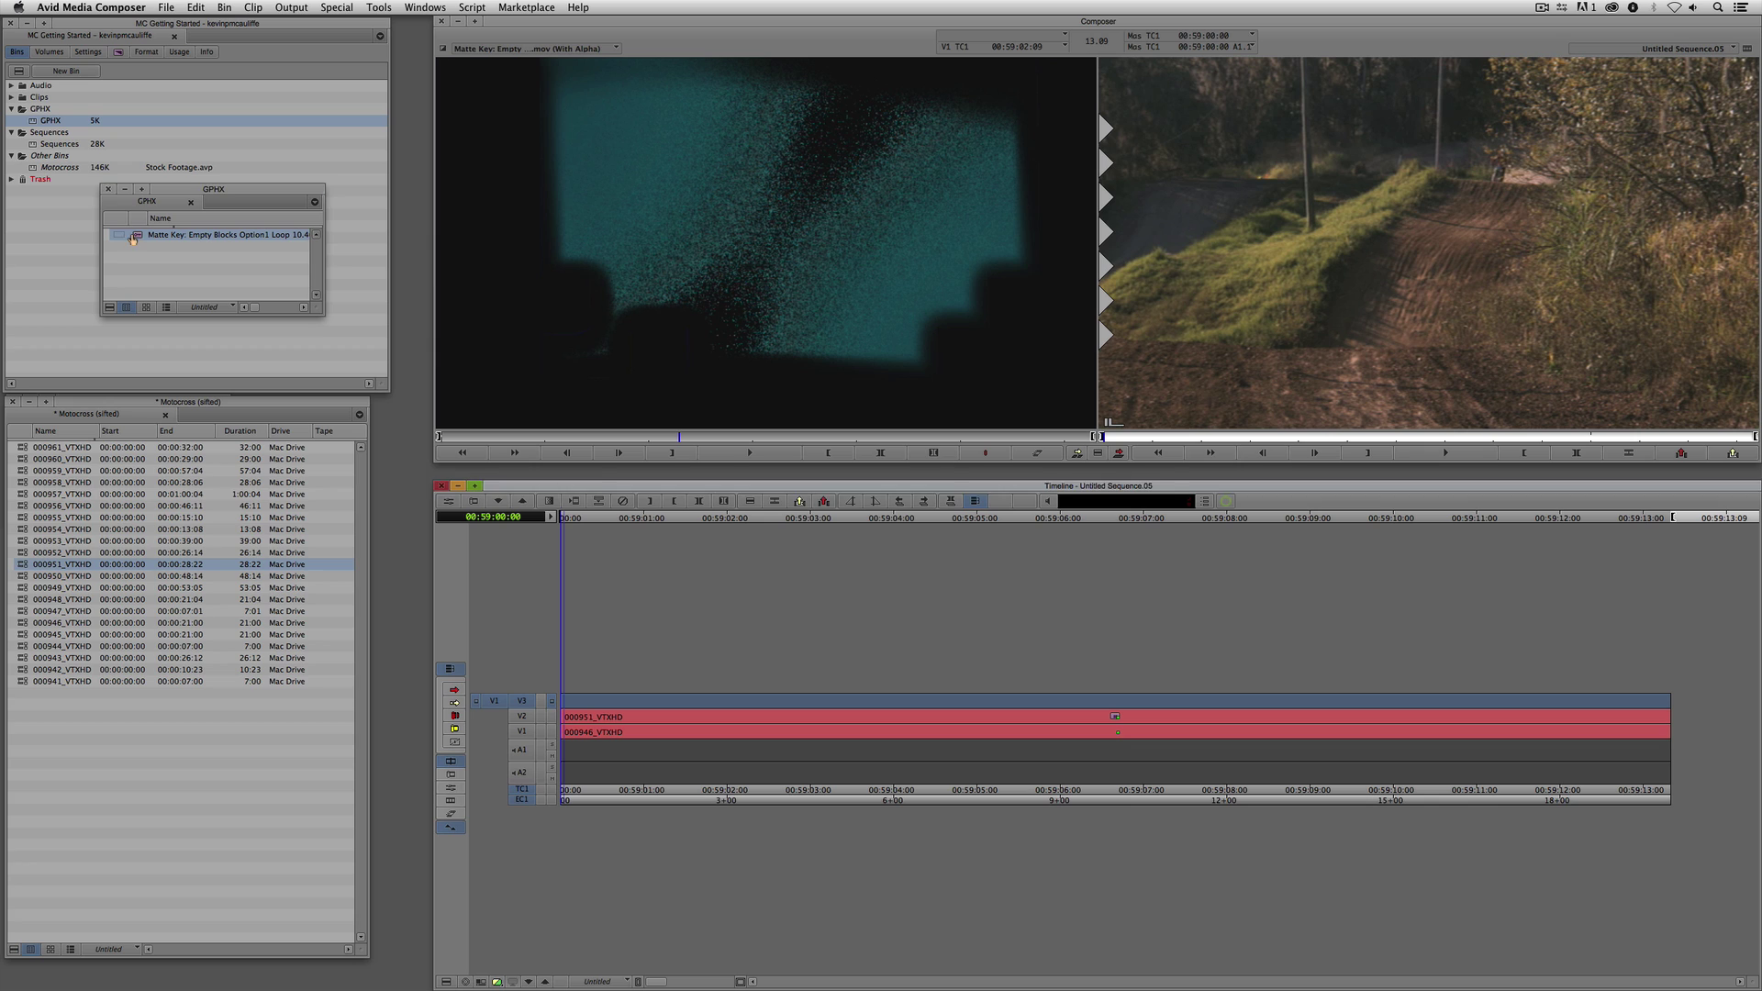
# - Delete the Loop effect clip from the GPHX bin together with its associated media files
pyautogui.click(133, 237)
pyautogui.press('Delete')
pyautogui.click(851, 422)
pyautogui.click(866, 549)
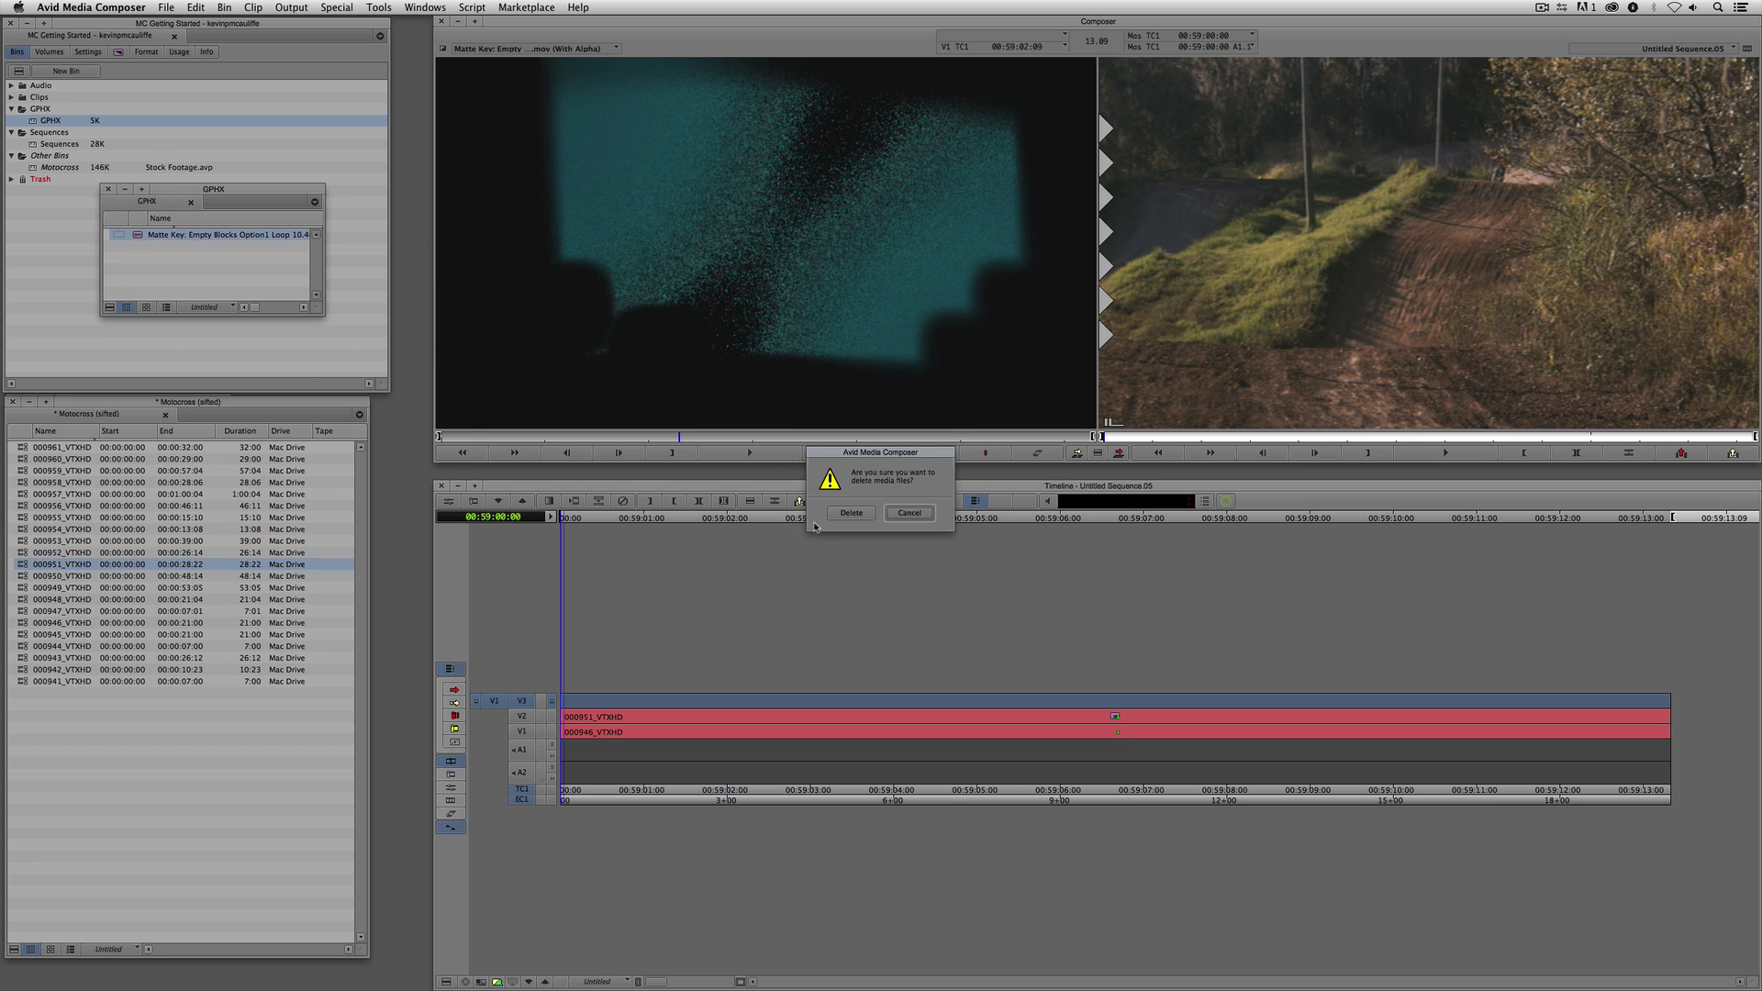
pyautogui.click(849, 513)
# - AMA link Empty Blocks Option1 Loop 10.46.49 PM.mov from the Desktop's Elements folder into the GPHX bin
pyautogui.rightClick(175, 254)
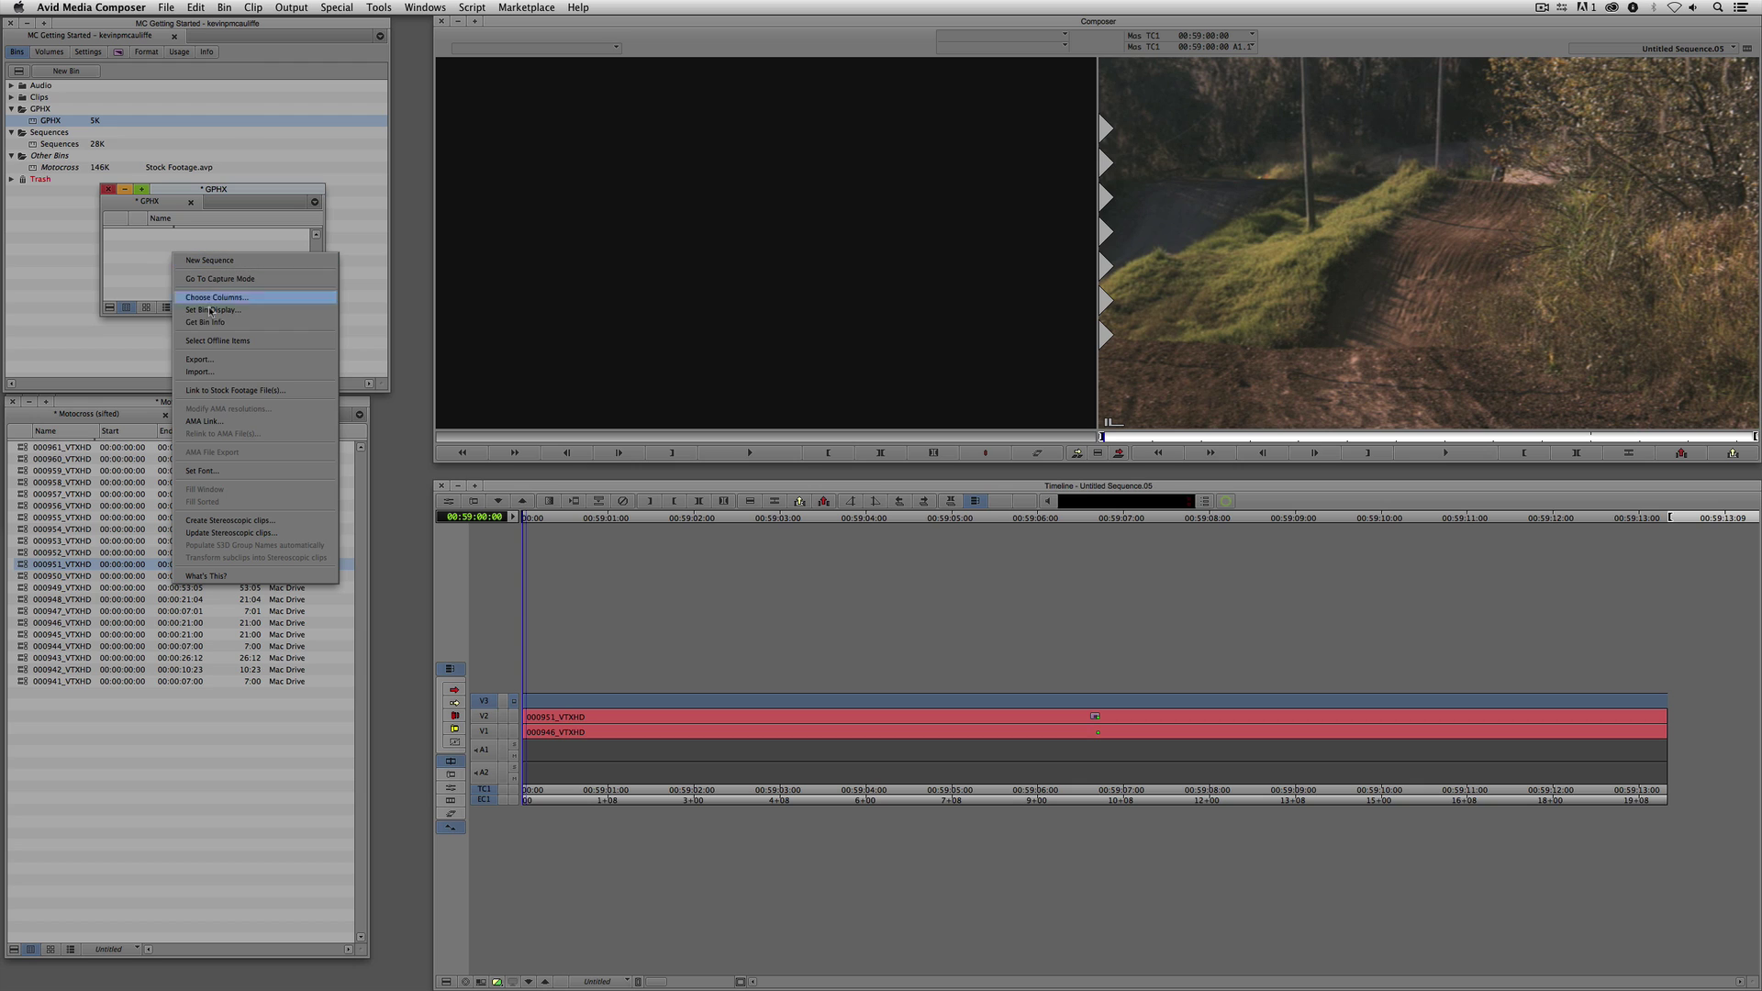
pyautogui.click(206, 421)
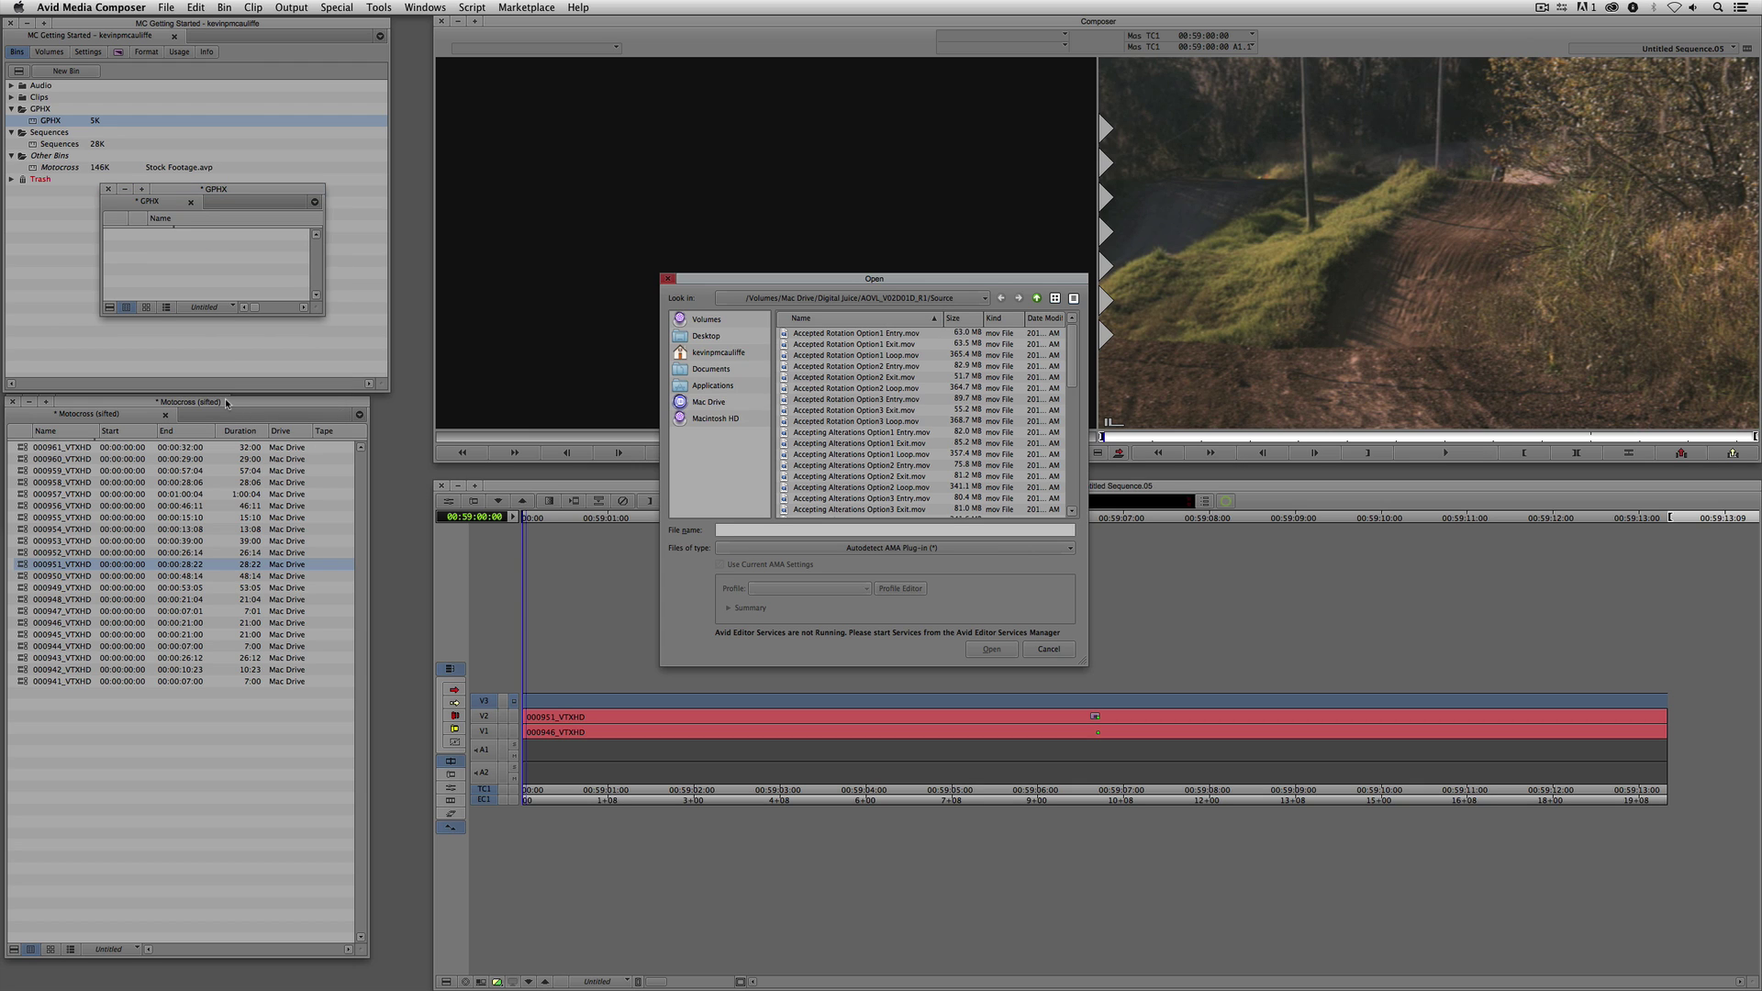
pyautogui.click(707, 335)
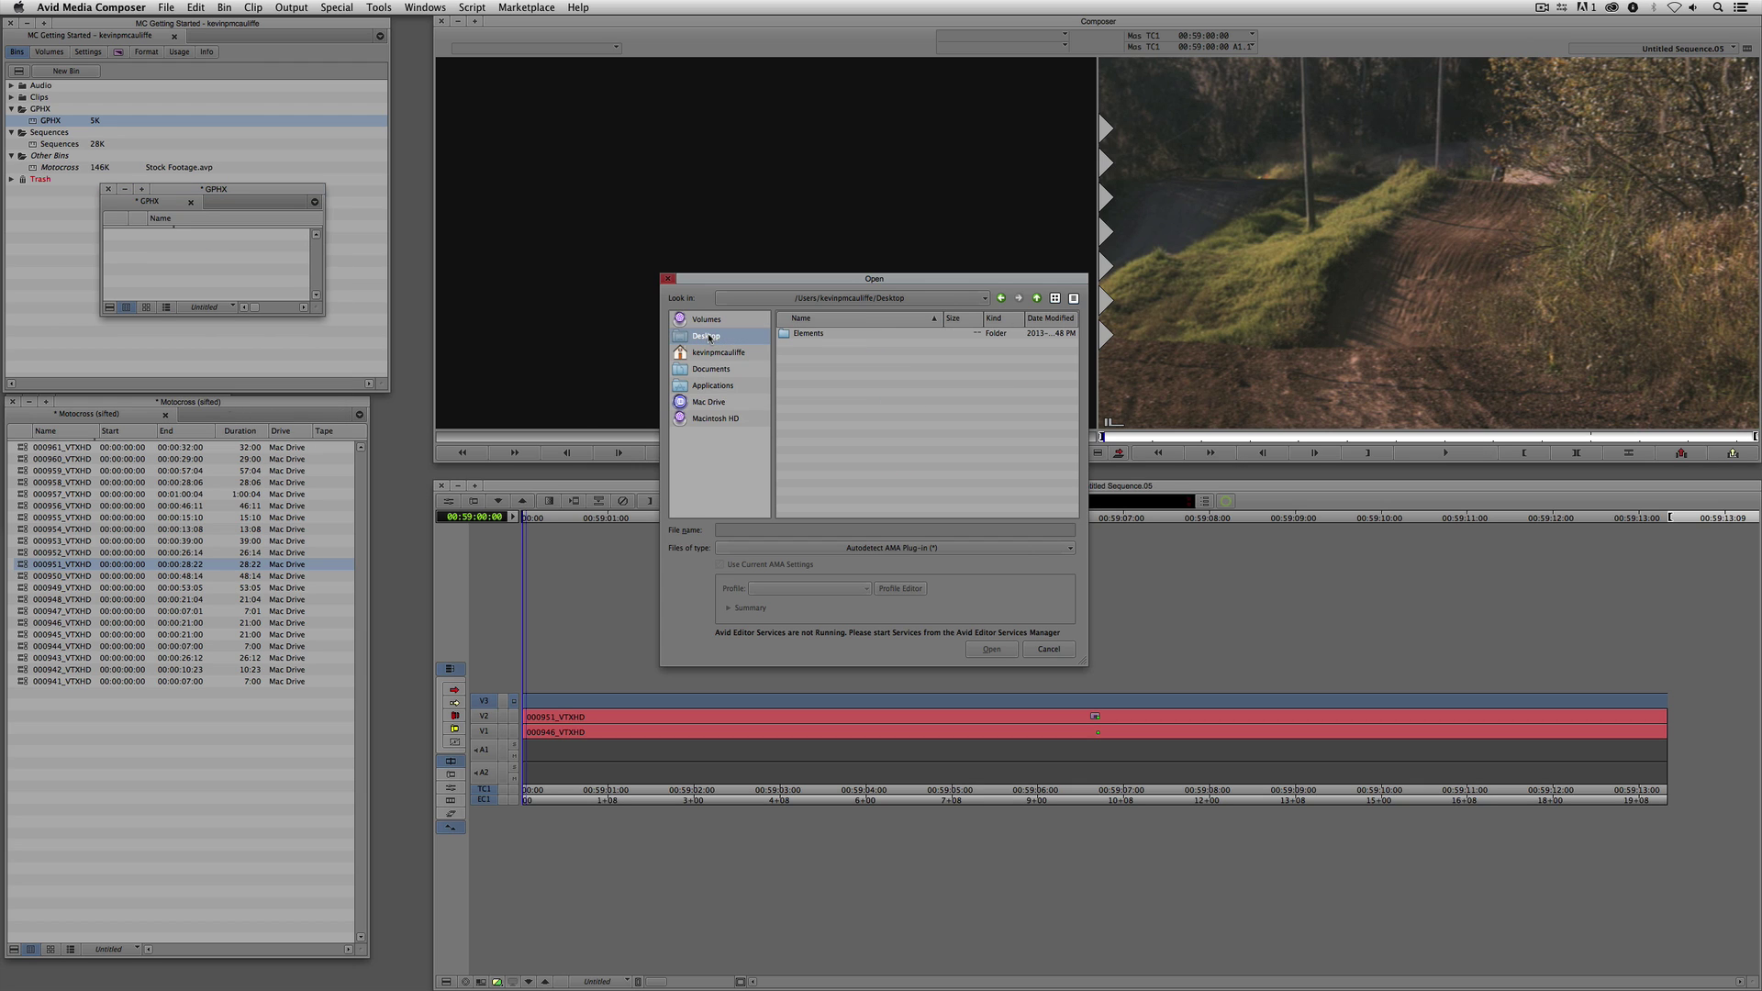
pyautogui.doubleClick(797, 335)
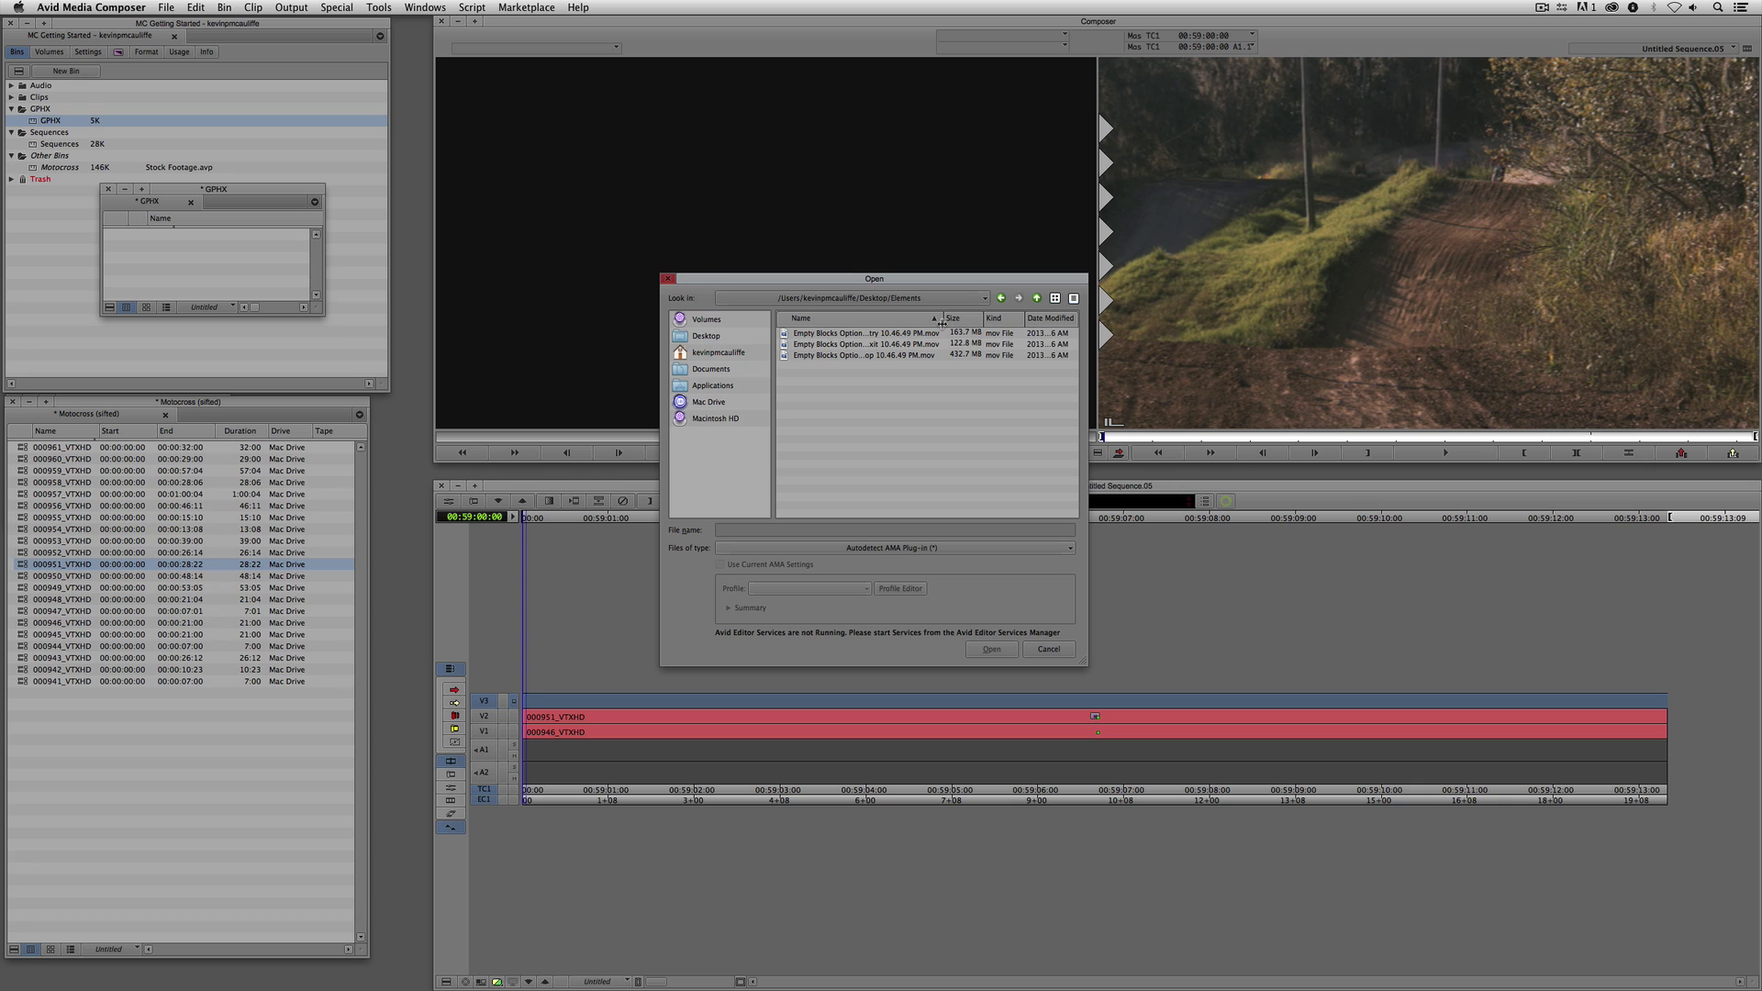
pyautogui.moveTo(943, 318); pyautogui.dragTo(1007, 319)
pyautogui.click(907, 356)
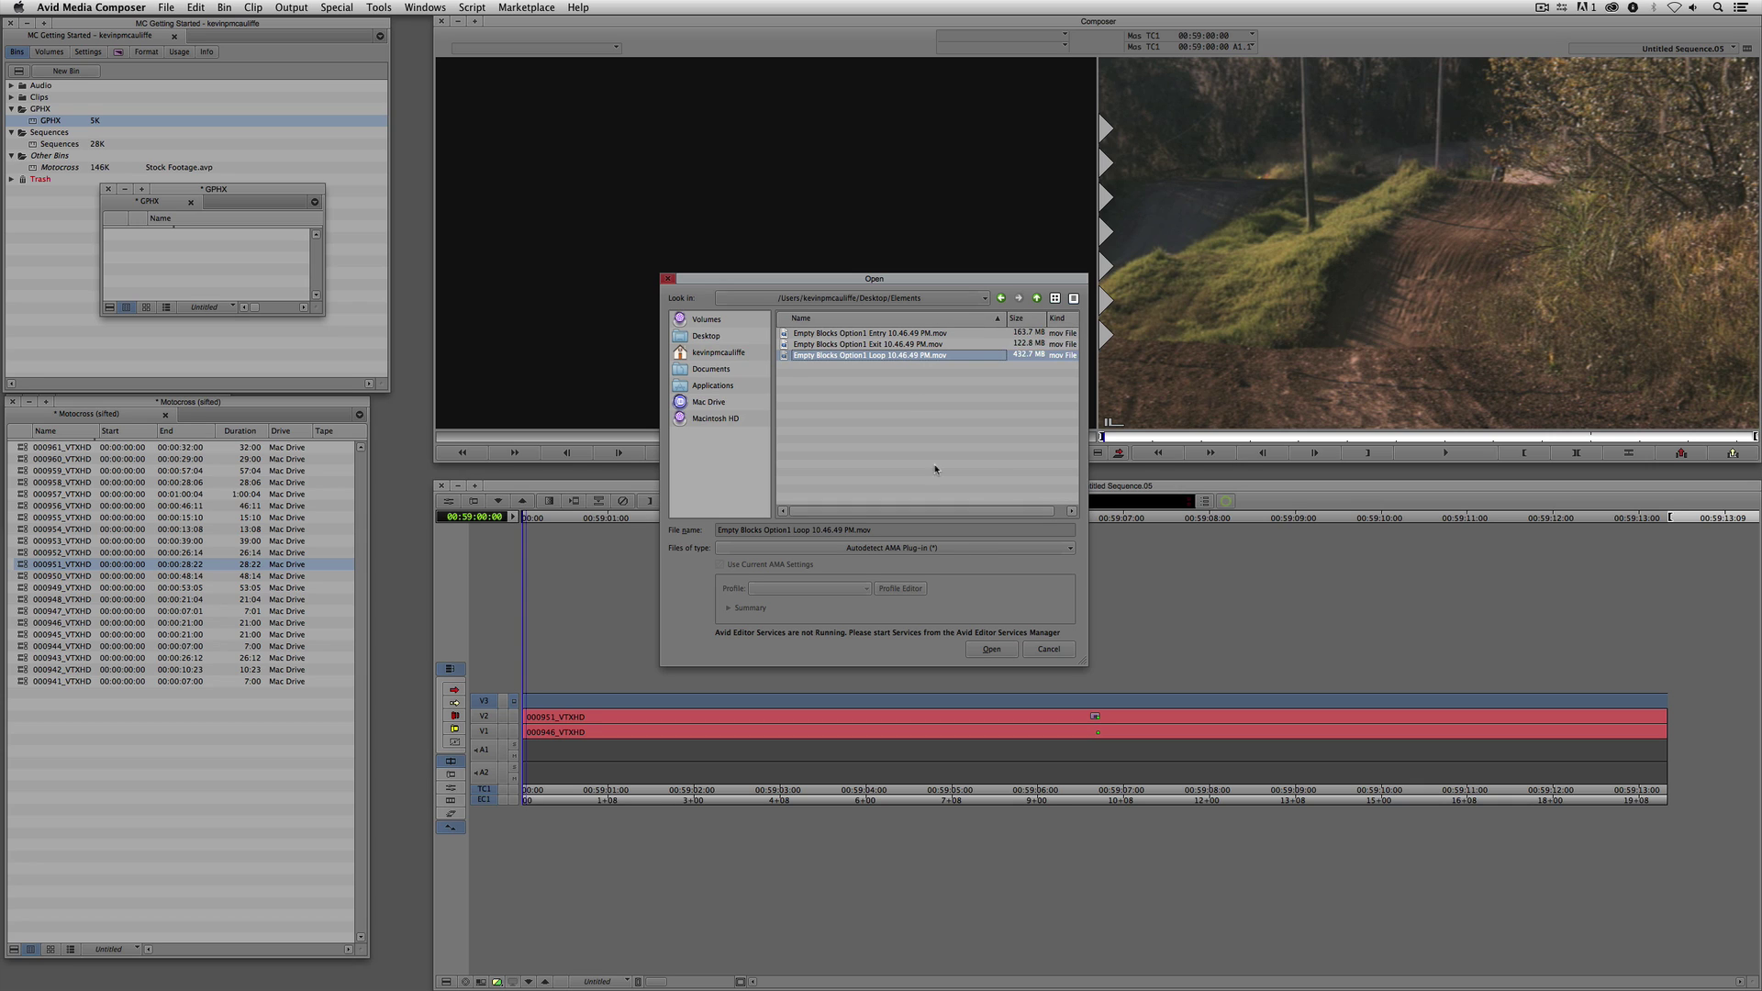
pyautogui.click(986, 650)
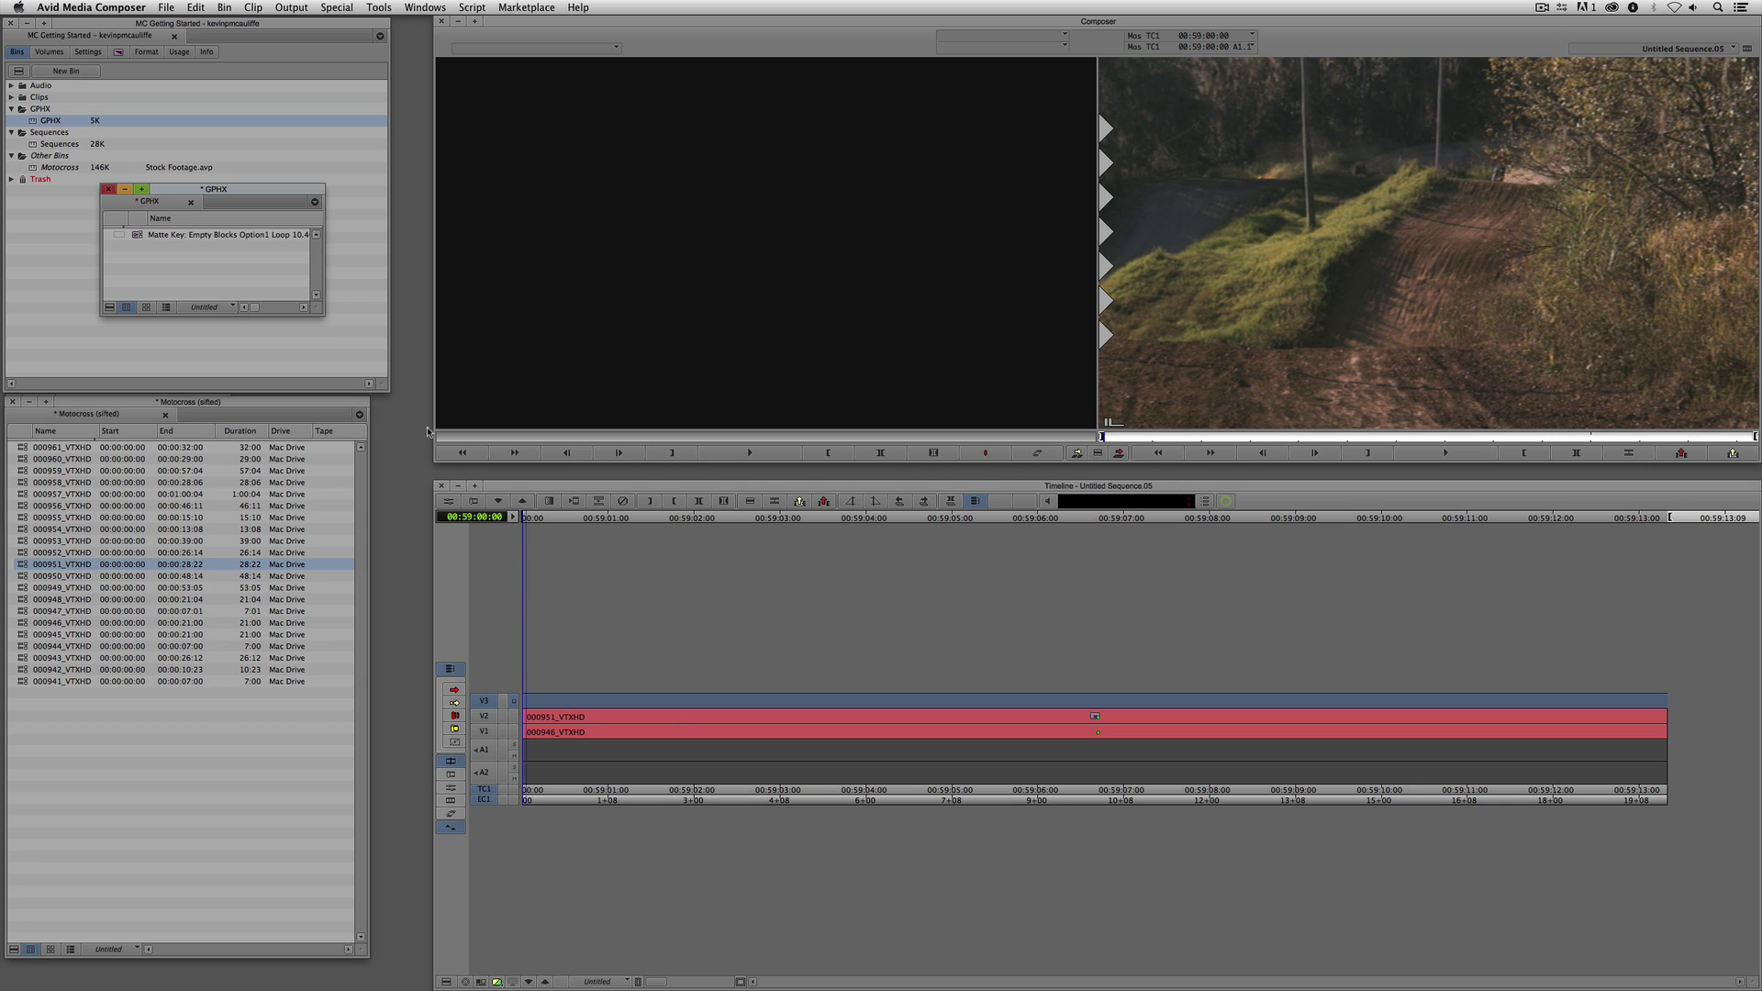
# - Overwrite the linked Loop matte key clip onto V3 at the sequence start and play the result
pyautogui.doubleClick(151, 235)
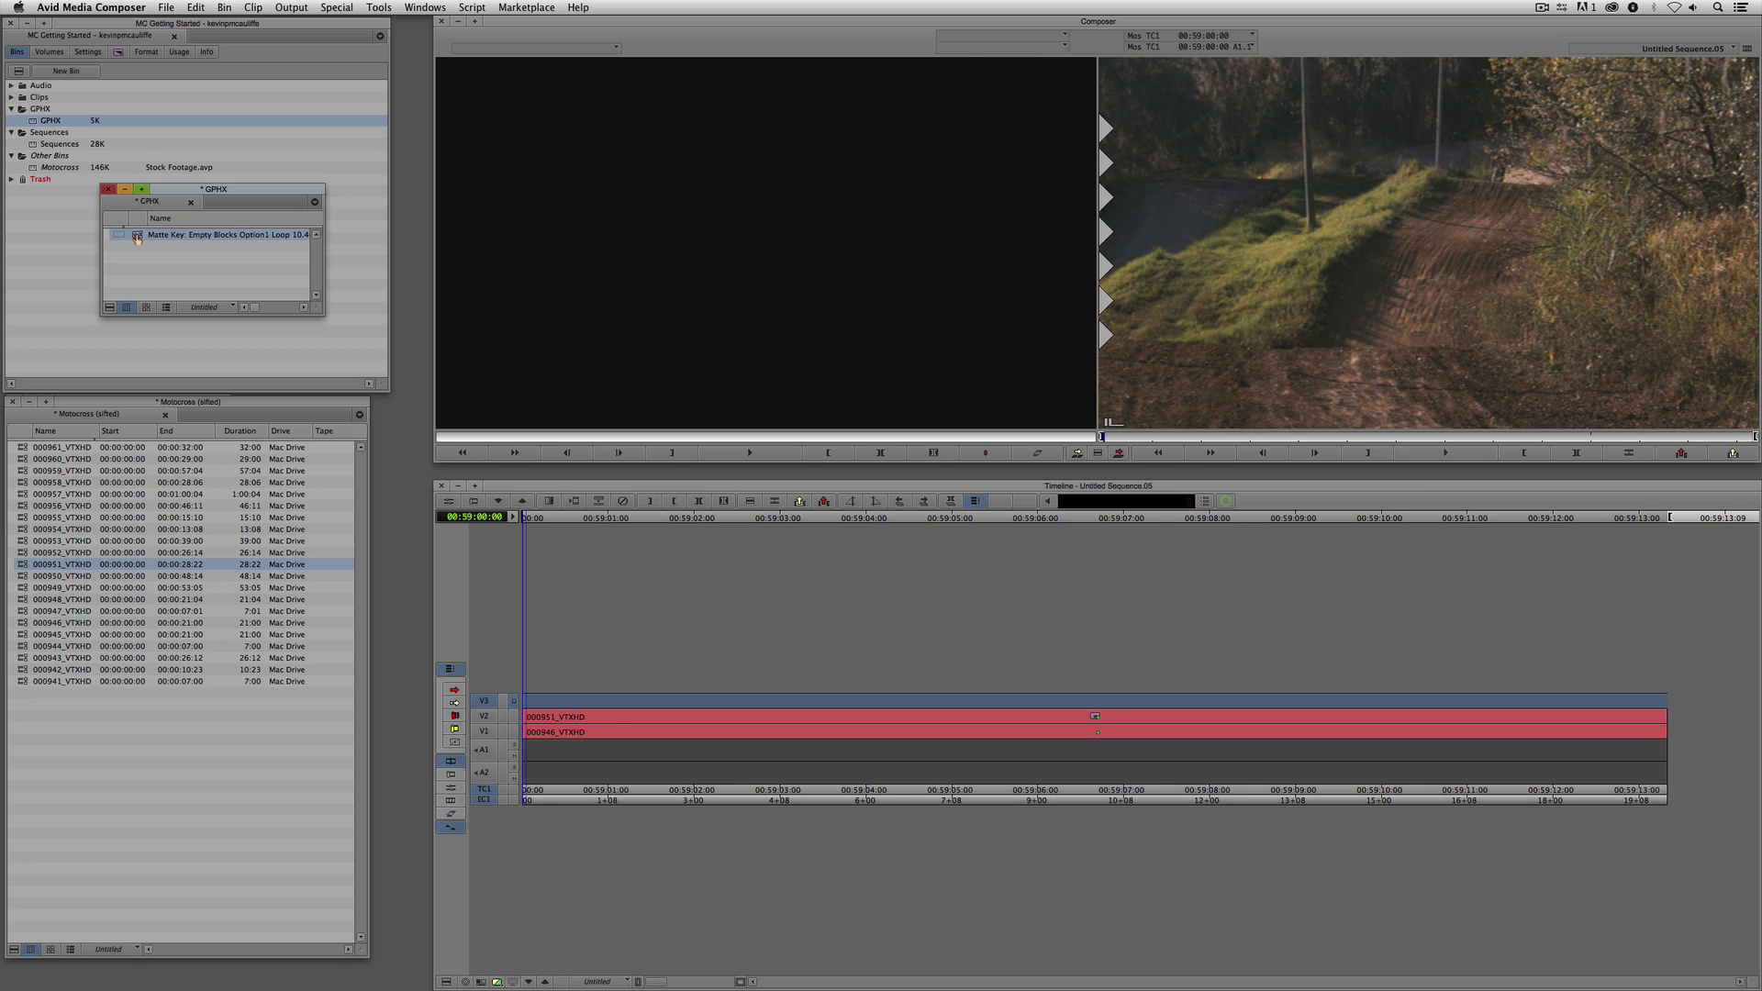
pyautogui.click(1193, 317)
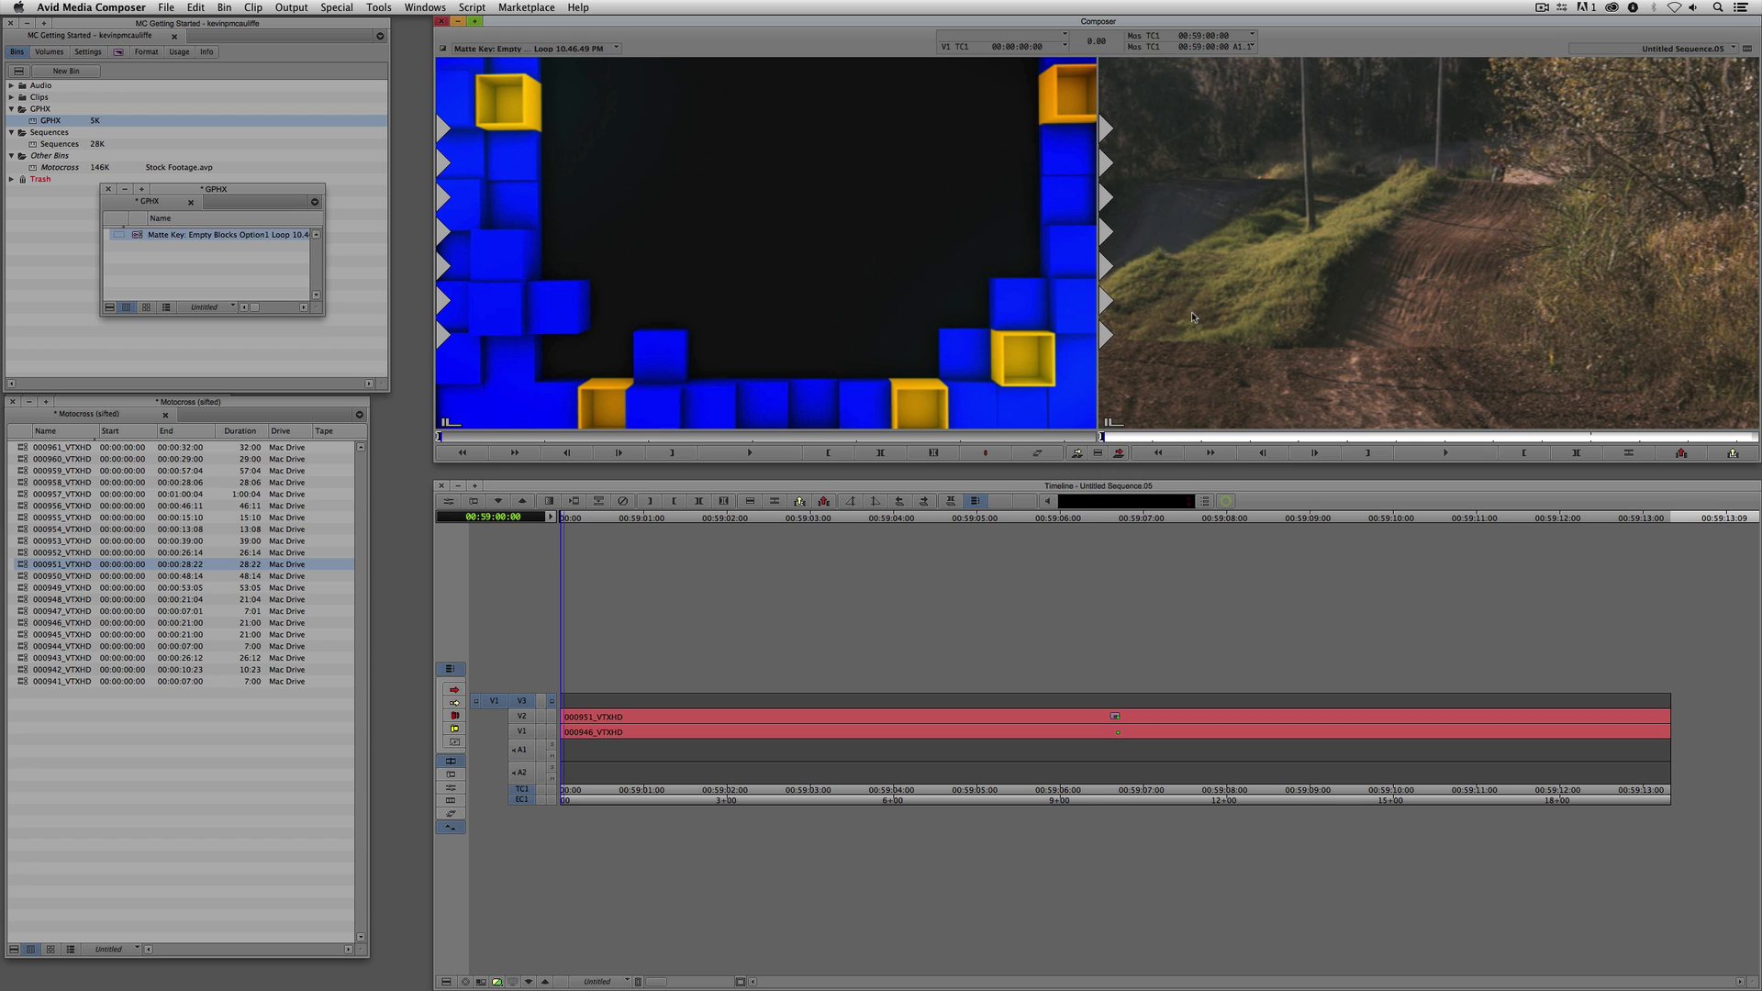
pyautogui.press('b')
pyautogui.click(875, 671)
pyautogui.press('Home')
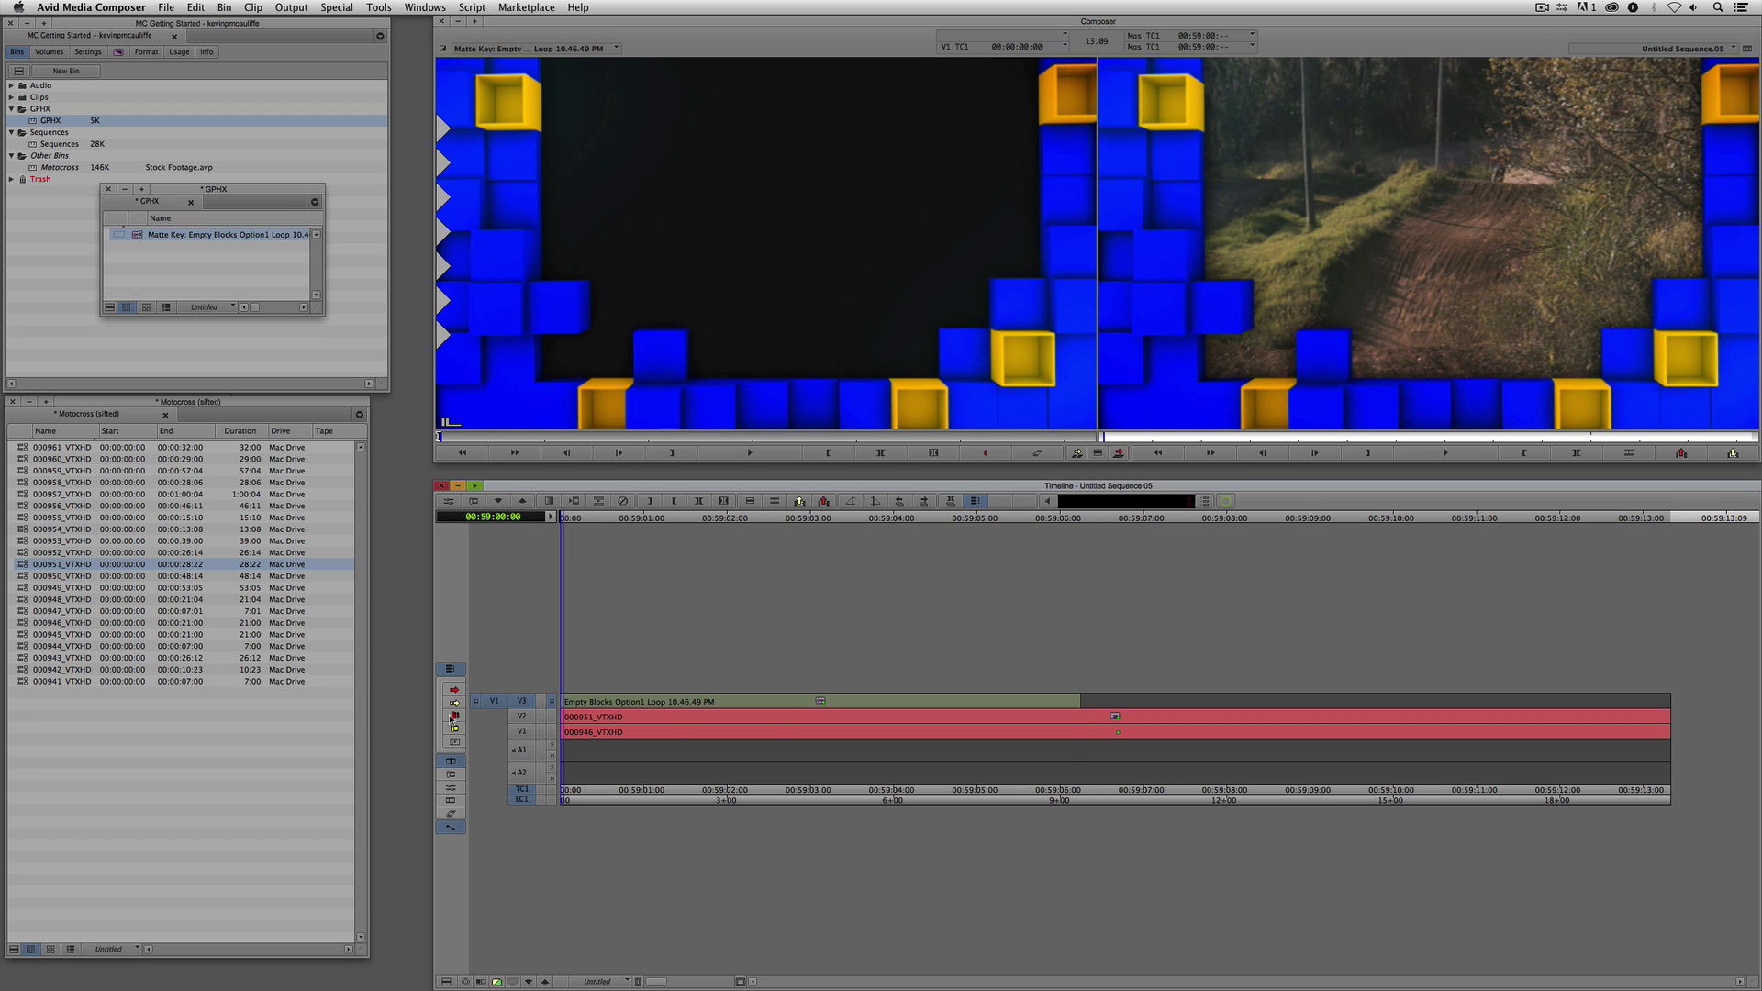
pyautogui.press('space')
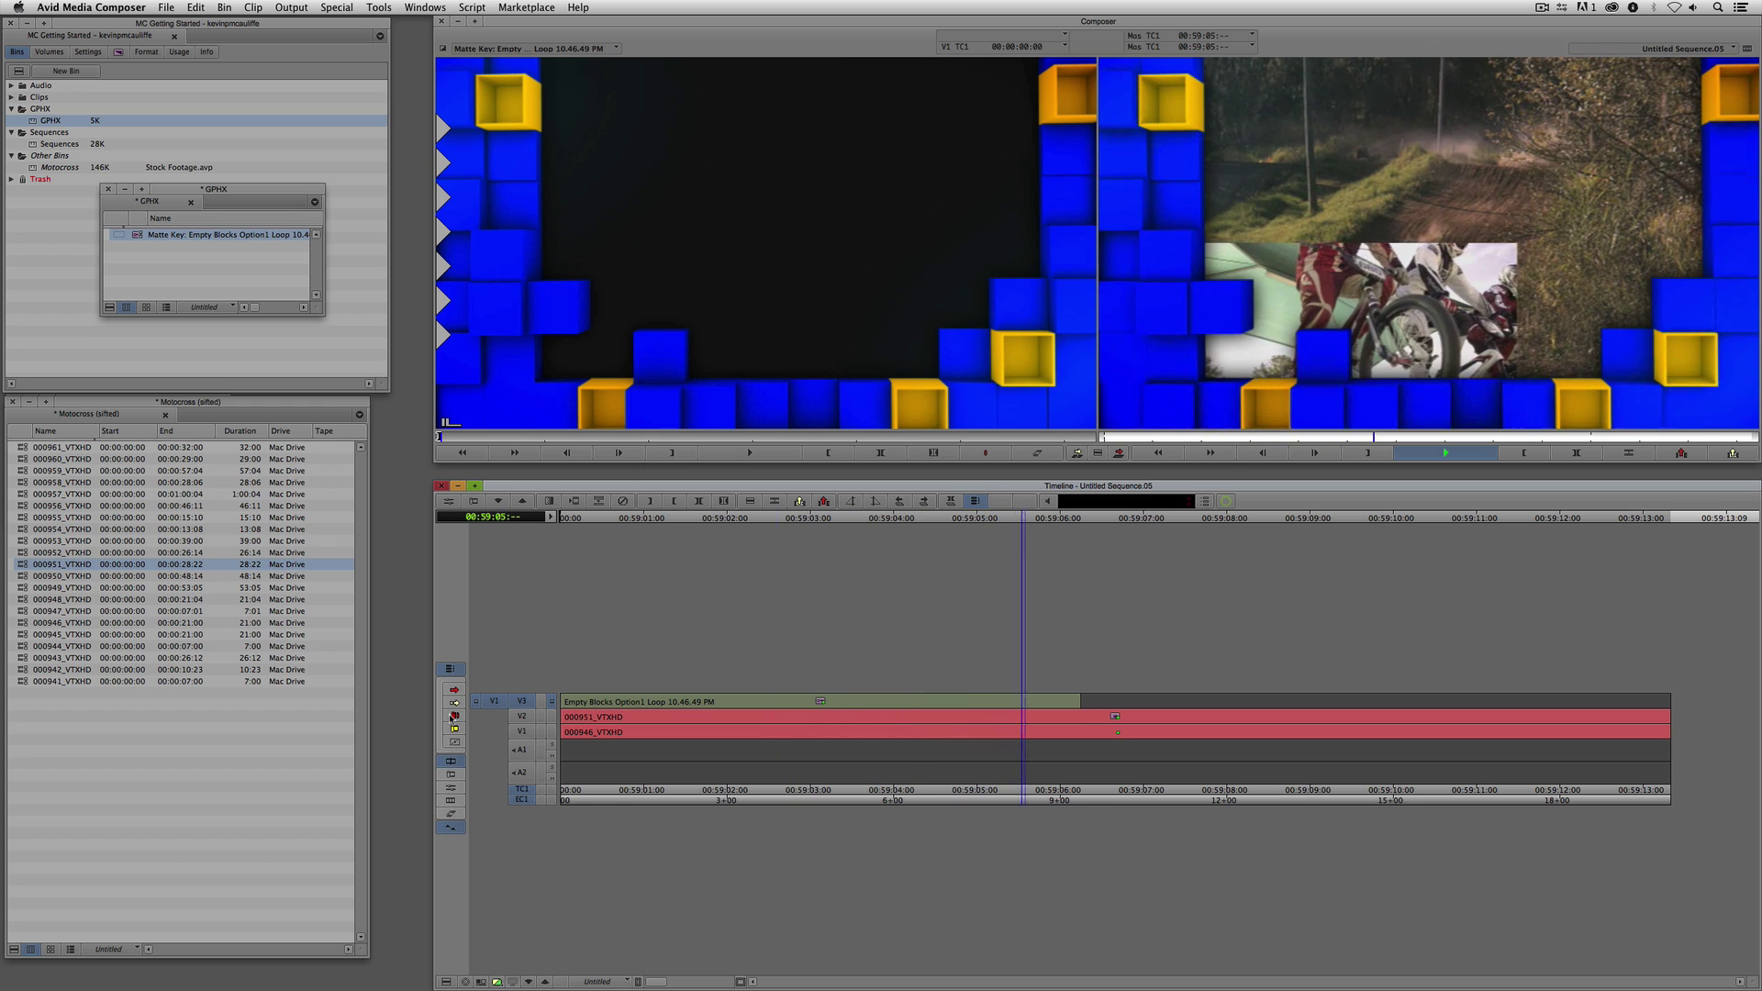
pyautogui.press('space')
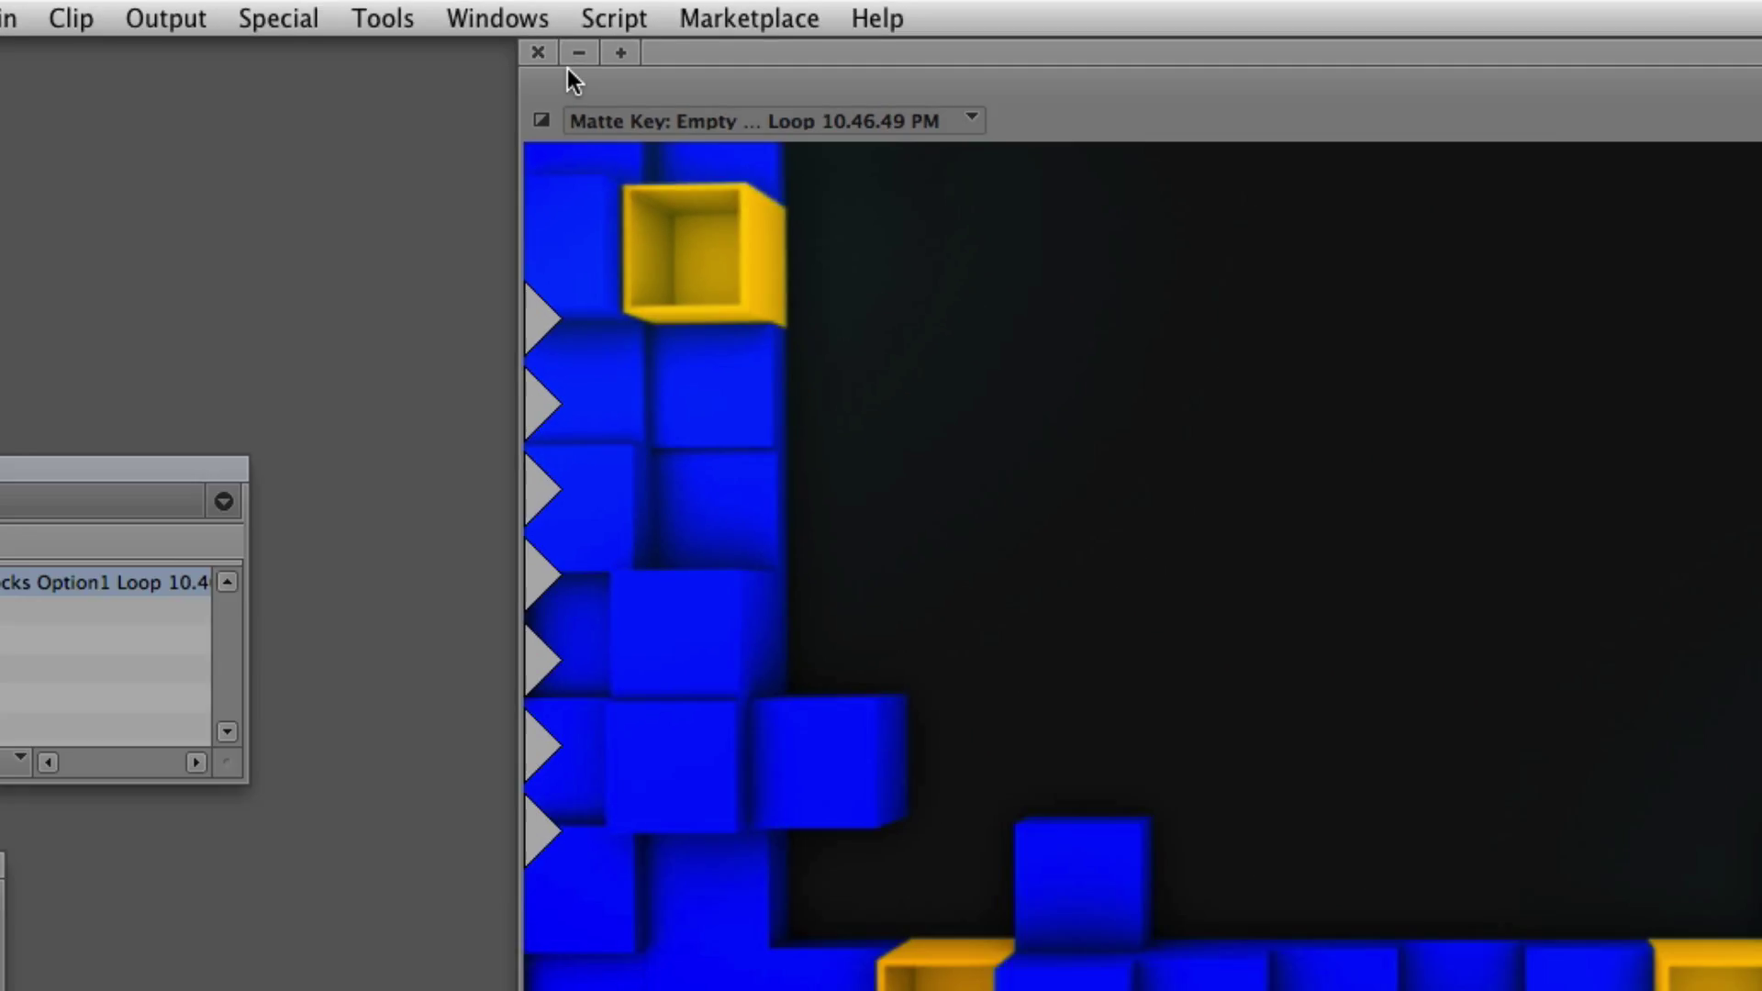
# - Close all bins, and delete Untitled Sequence.06 from the Sequences bin
pyautogui.click(580, 41)
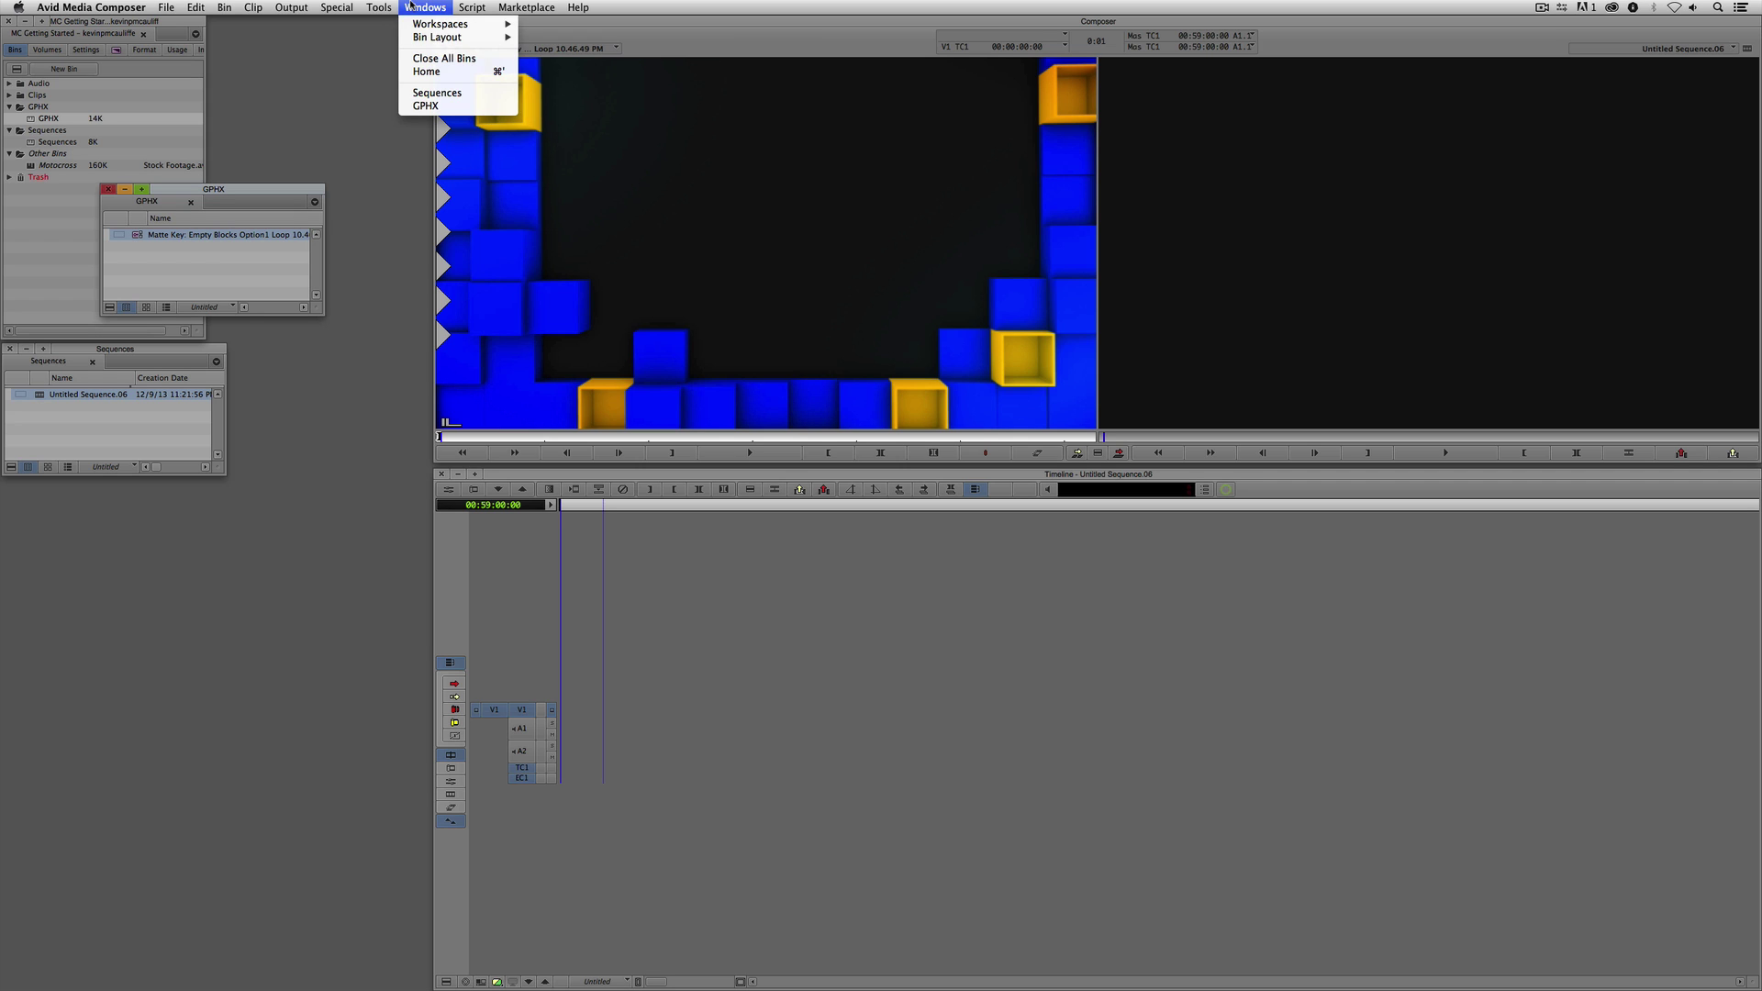
pyautogui.click(420, 59)
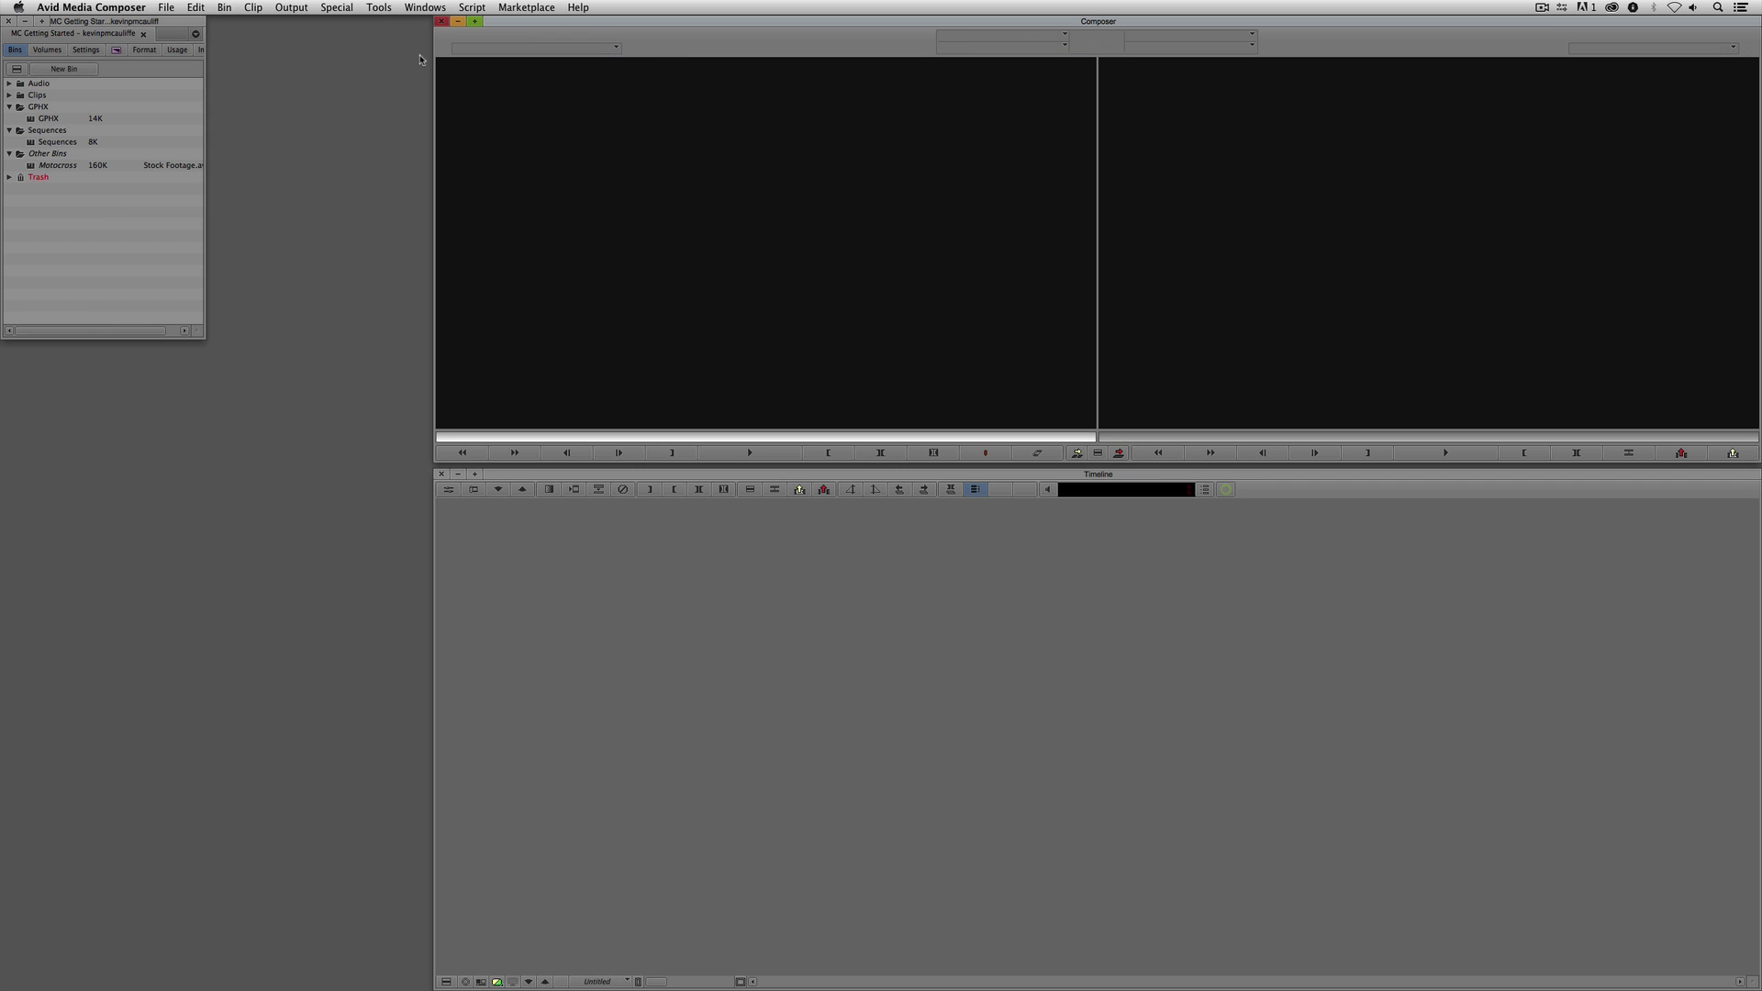
pyautogui.doubleClick(32, 144)
pyautogui.click(34, 396)
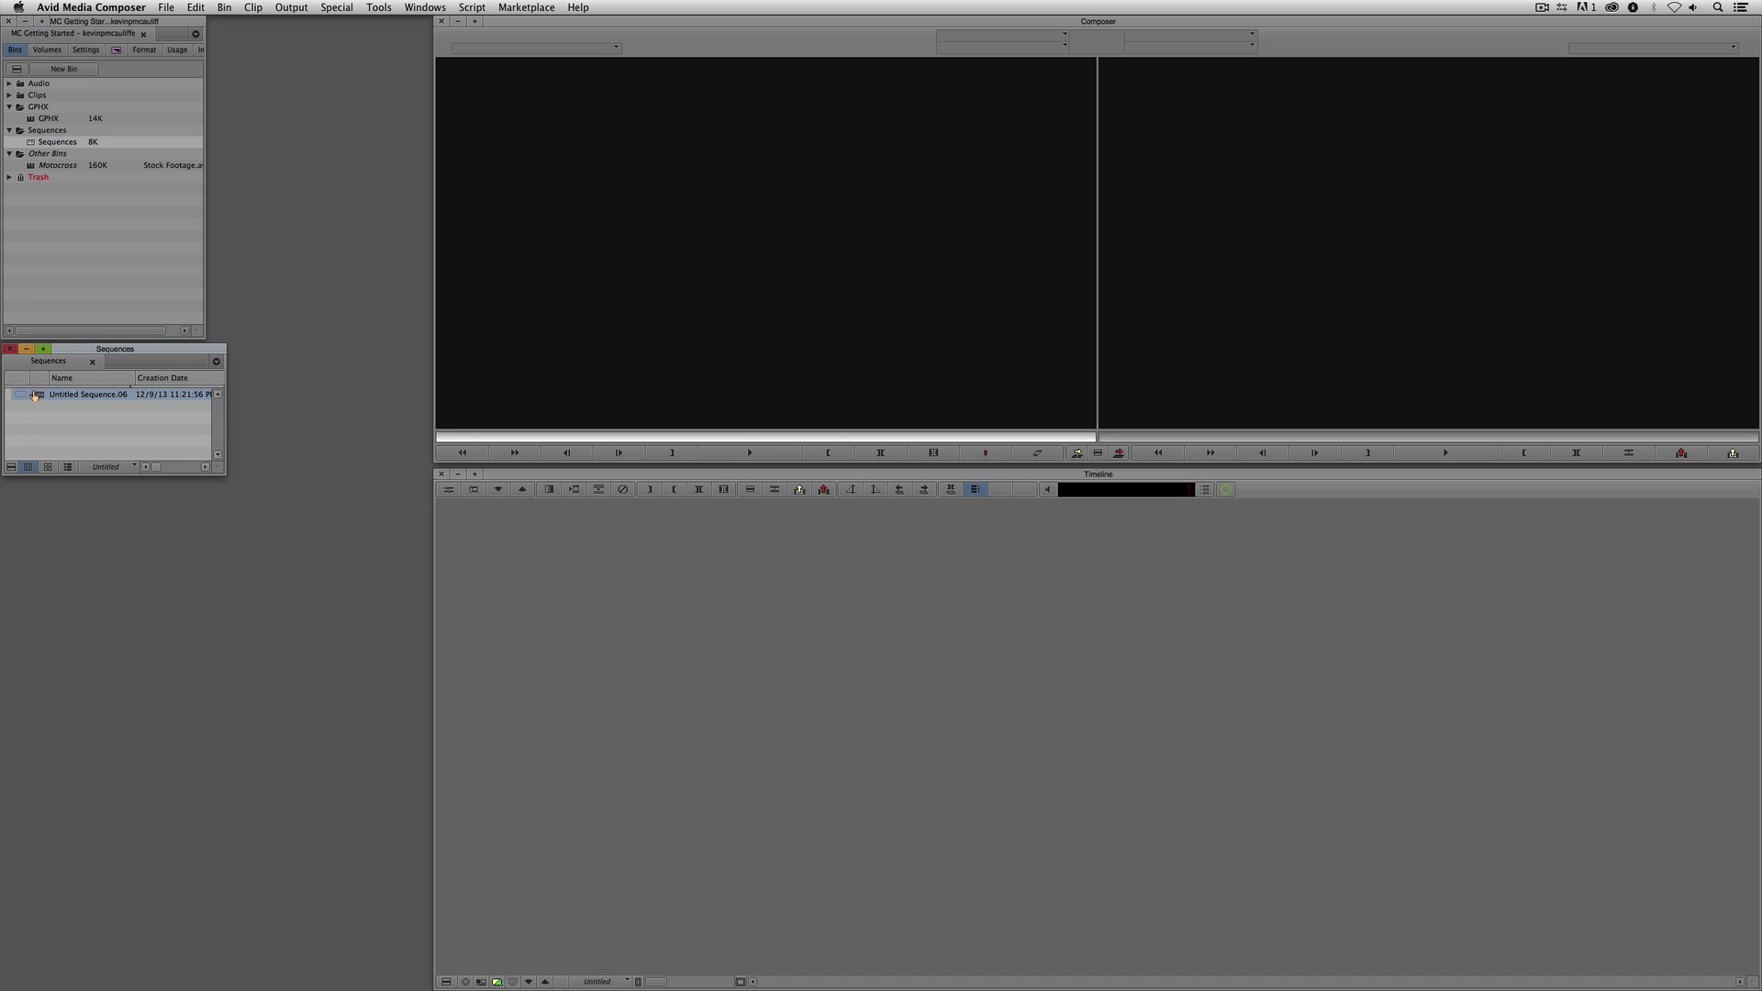
pyautogui.press('Delete')
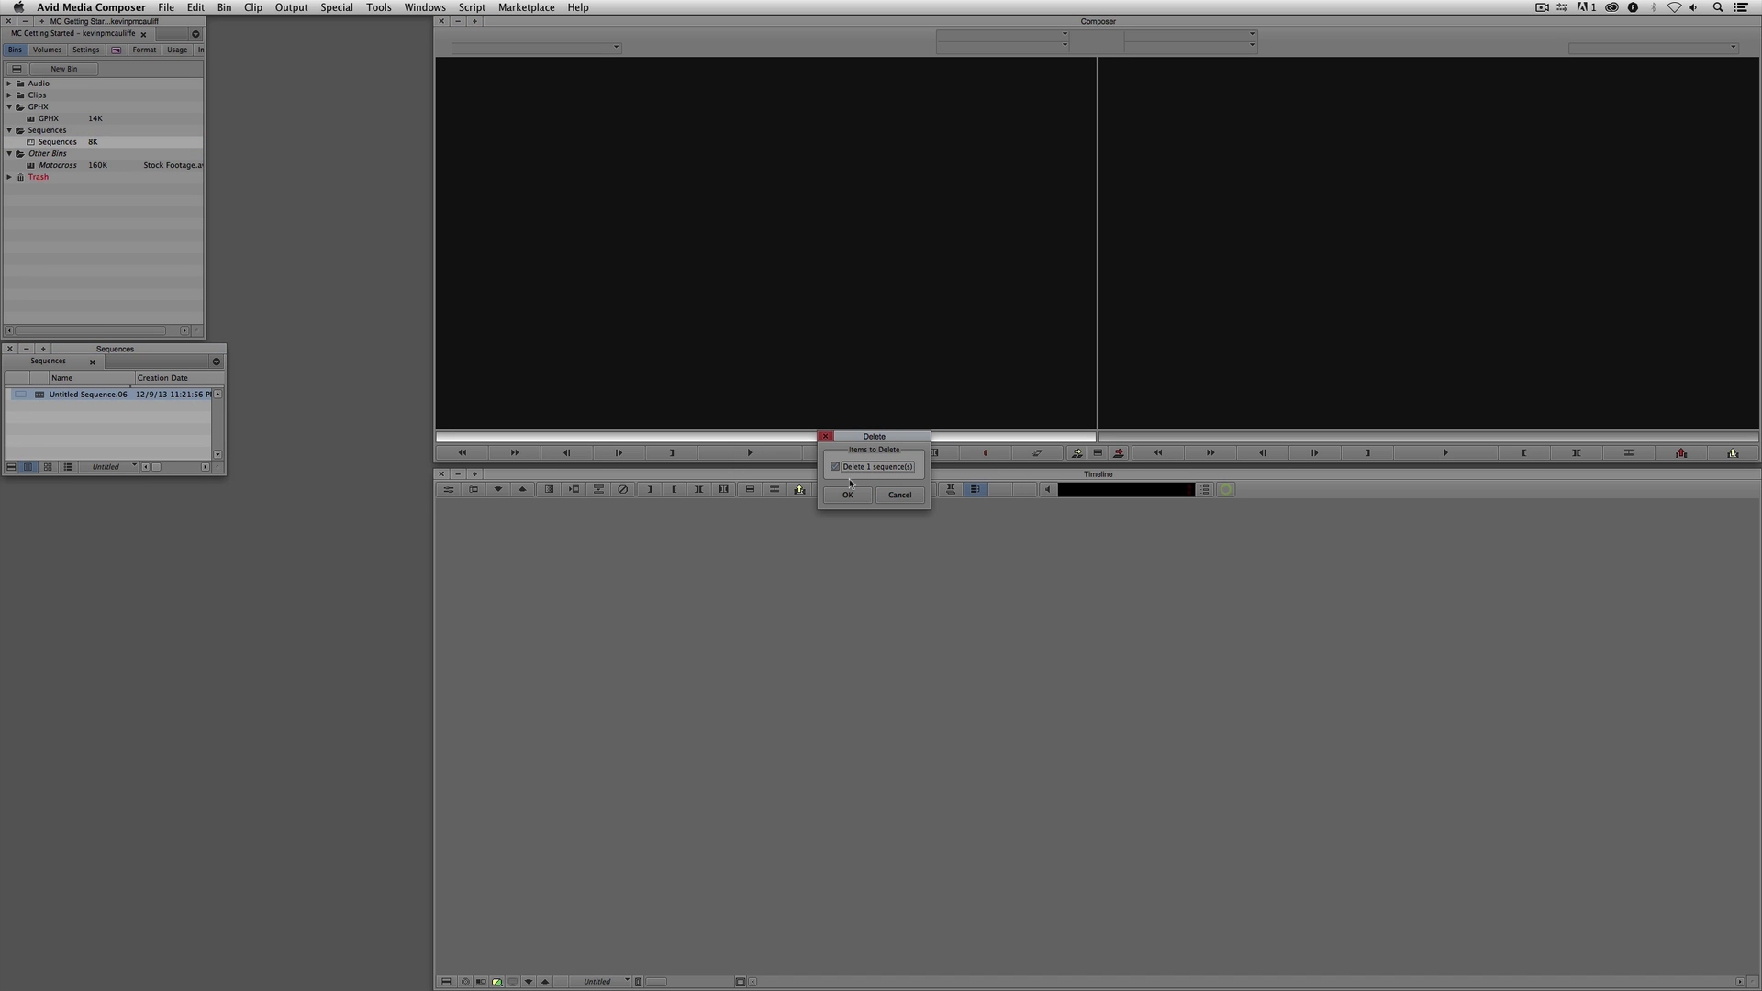
pyautogui.click(848, 494)
# - AMA link Untitled Sequence.06.mov from the Desktop into the Sequences bin and edit it into a new sequence, parking at 00:59:11:13
pyautogui.rightClick(94, 428)
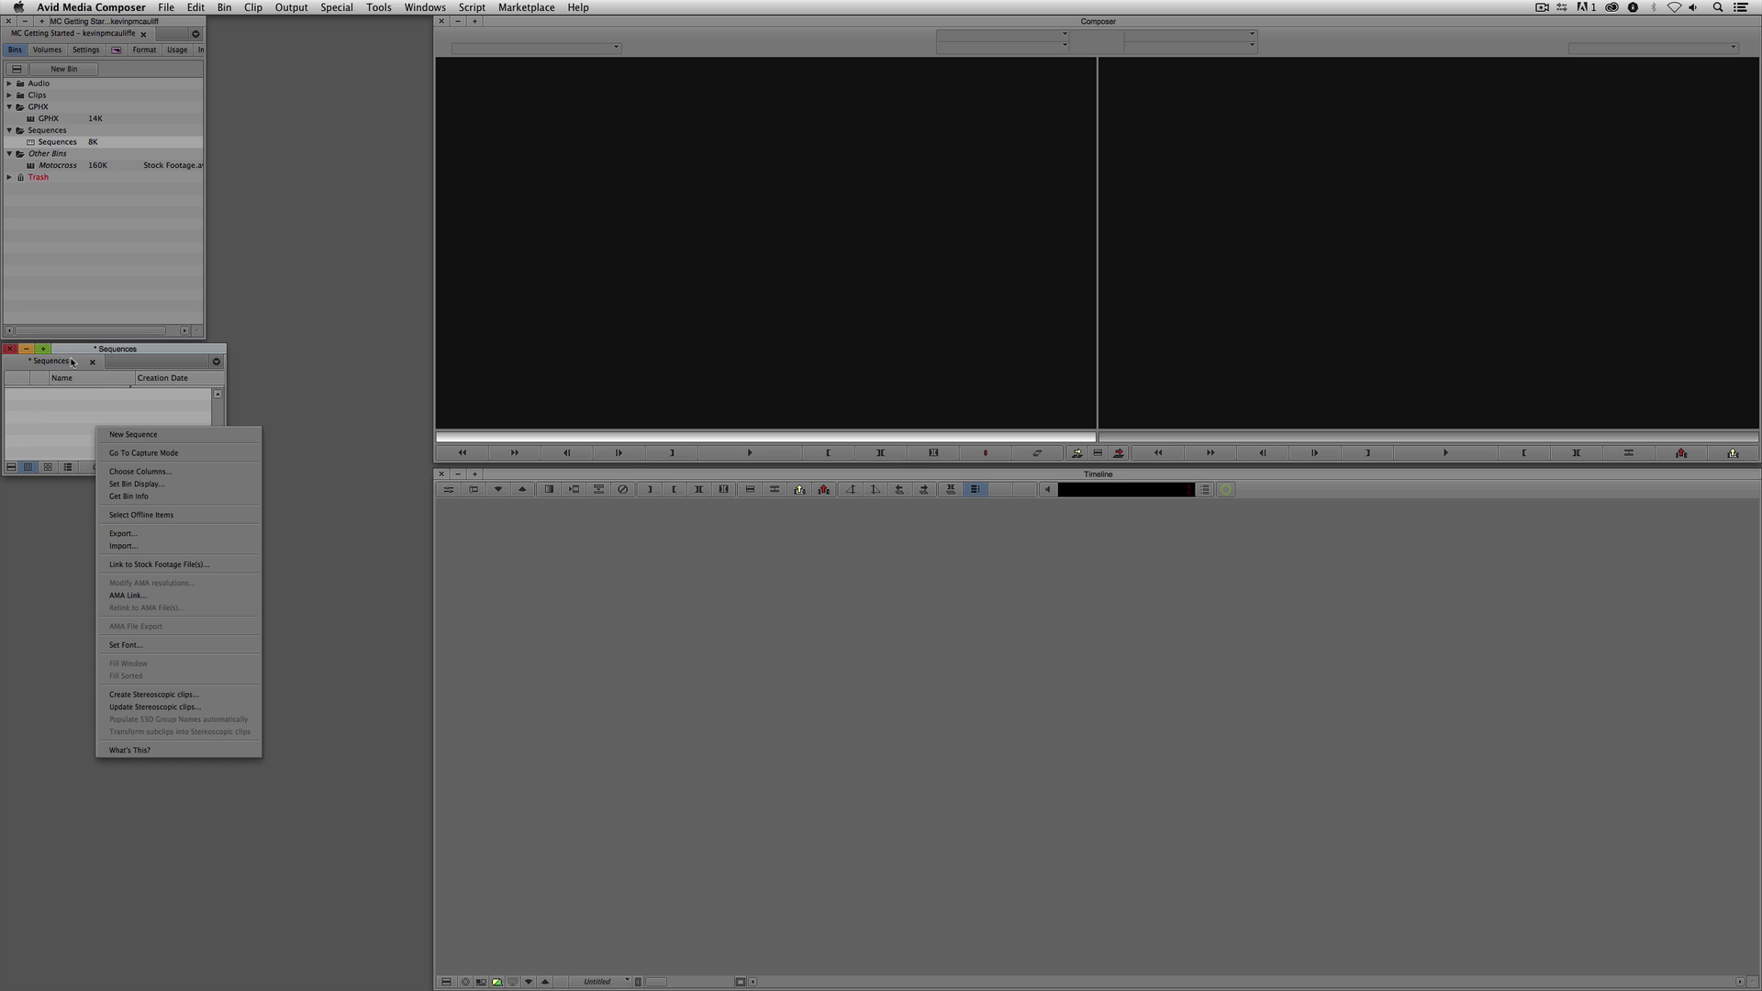
pyautogui.click(137, 596)
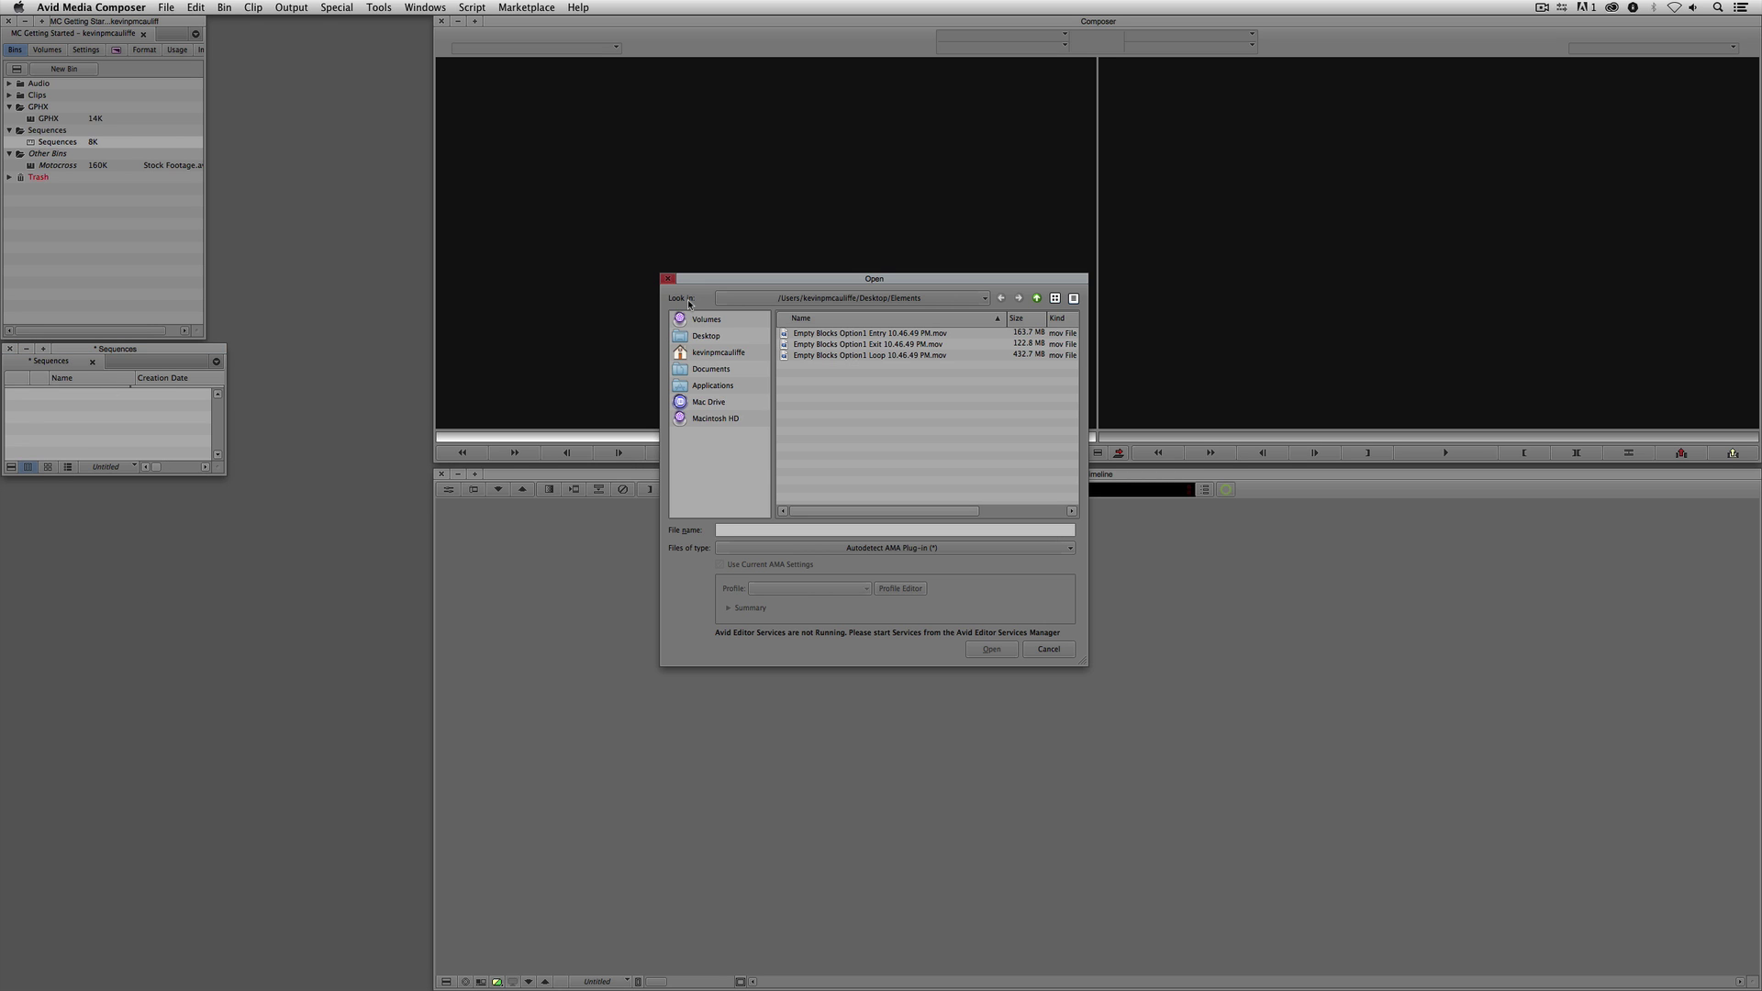
pyautogui.click(712, 337)
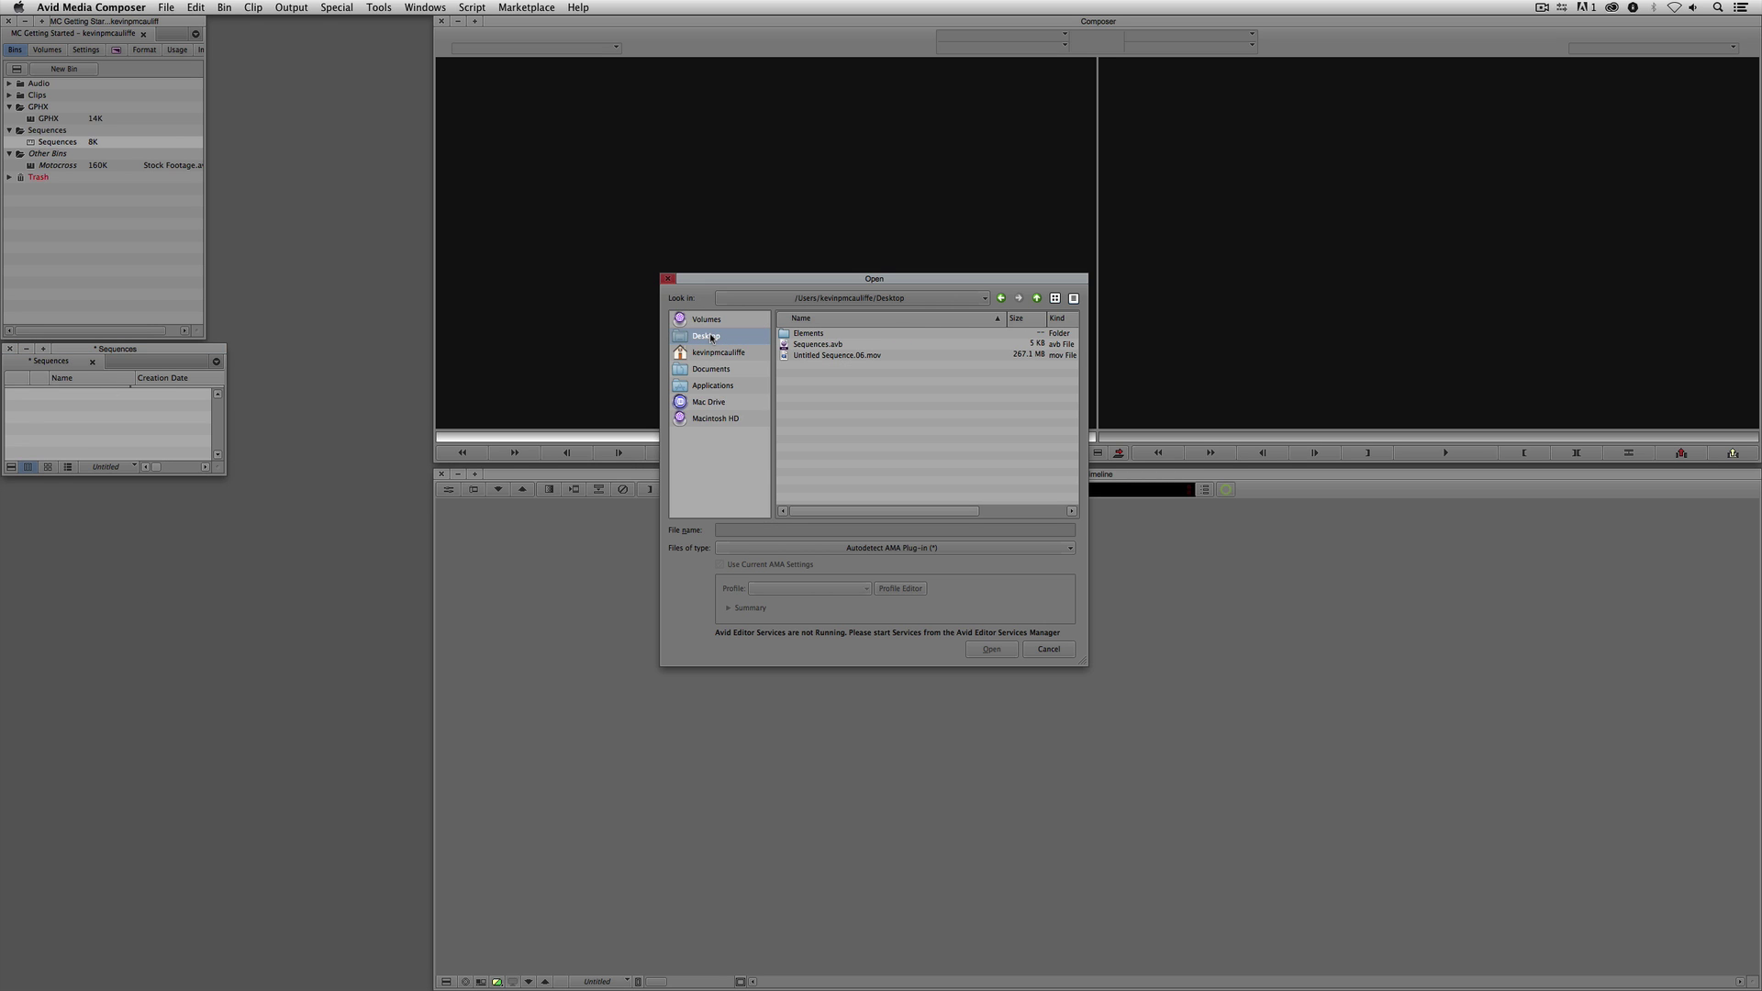
pyautogui.click(825, 355)
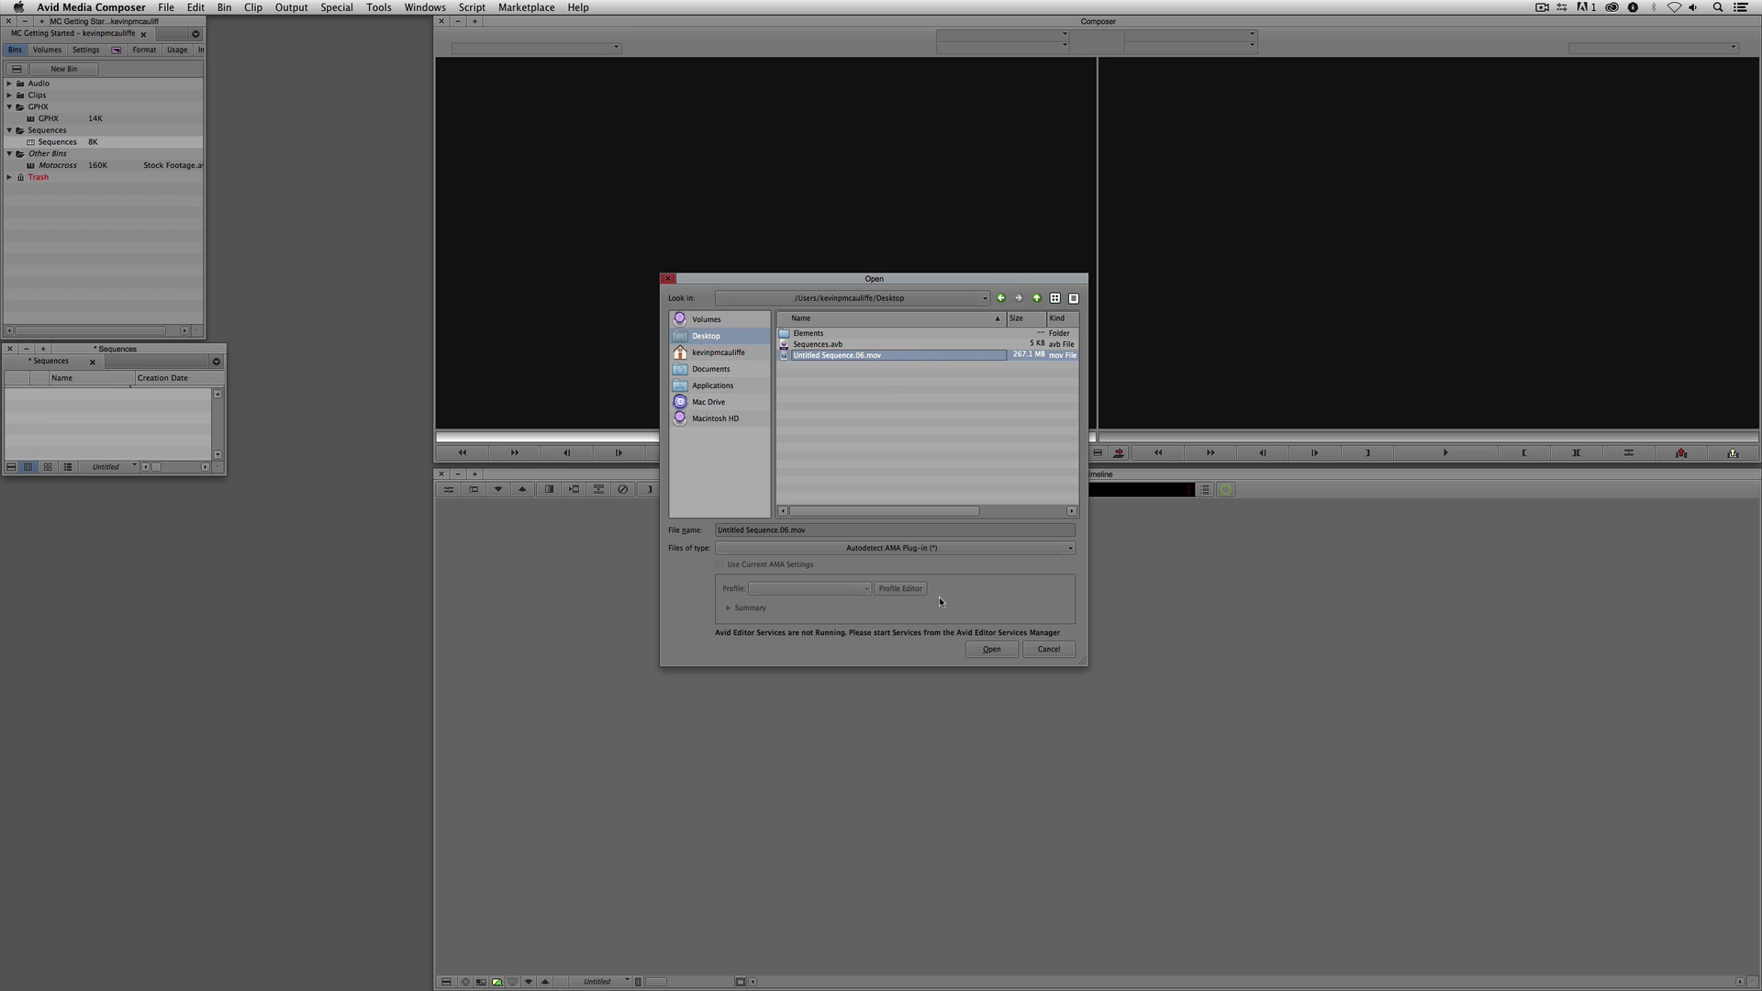
pyautogui.click(991, 649)
pyautogui.moveTo(36, 401); pyautogui.dragTo(468, 340)
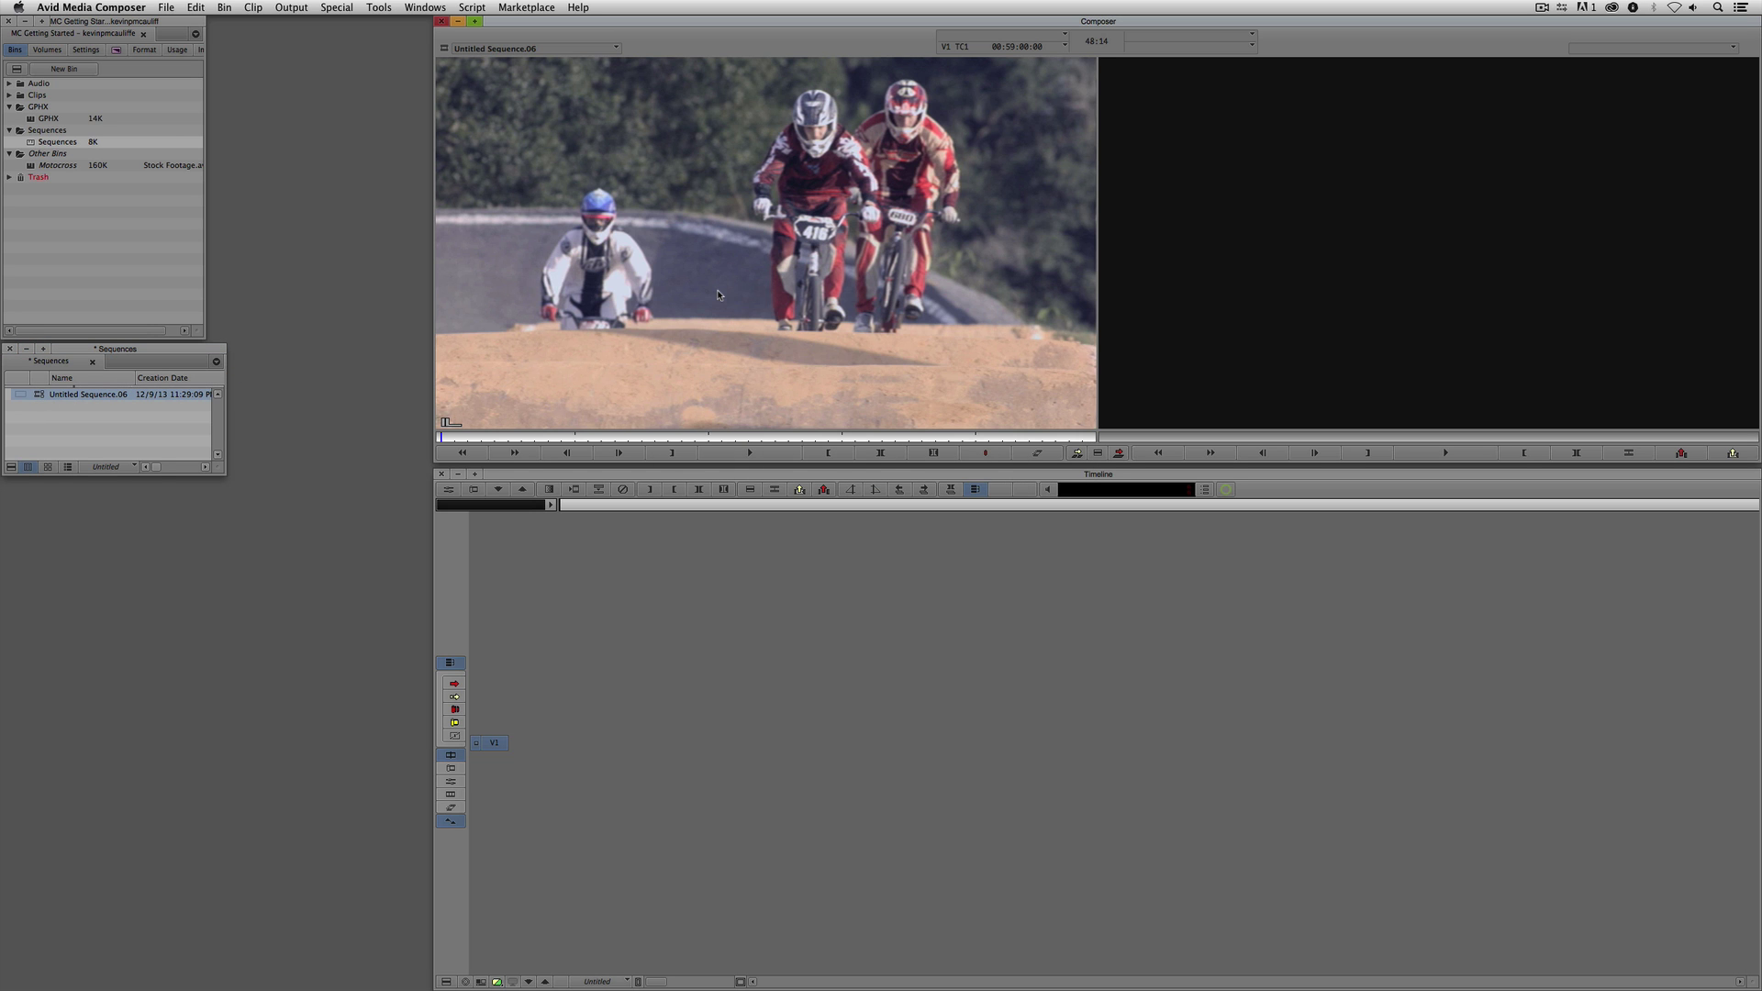
pyautogui.moveTo(696, 272); pyautogui.dragTo(835, 693)
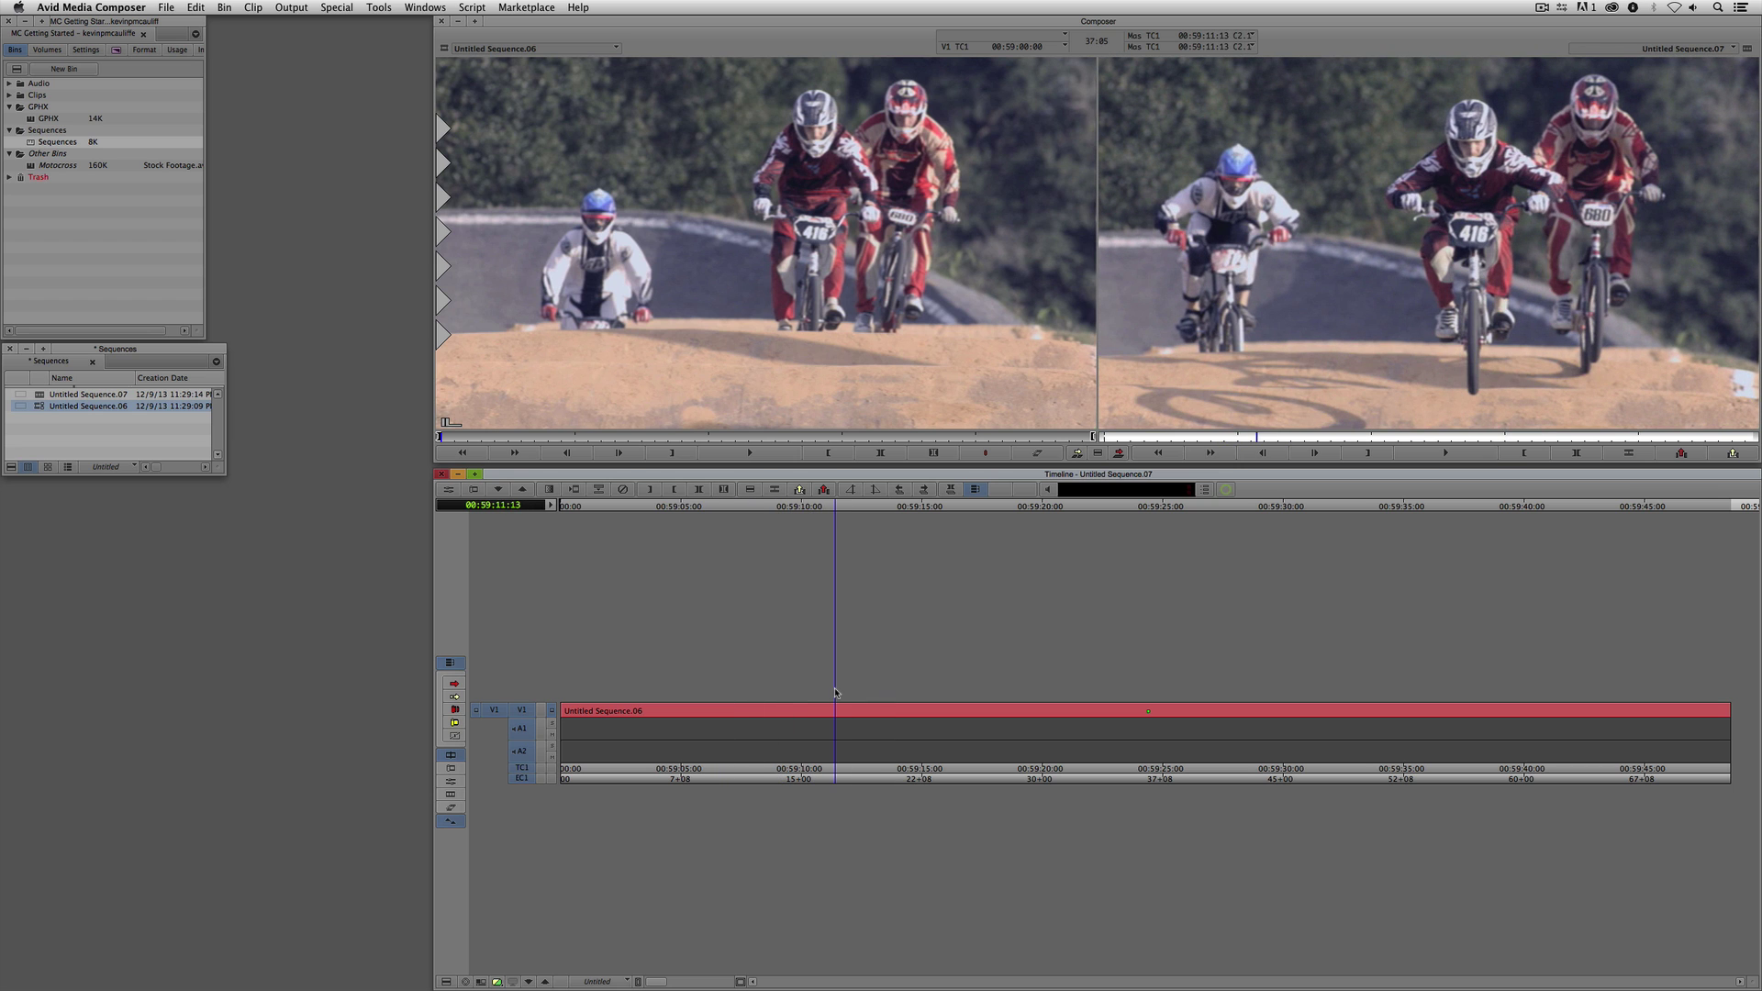
# - Switch to the Color Correction workspace
pyautogui.click(425, 7)
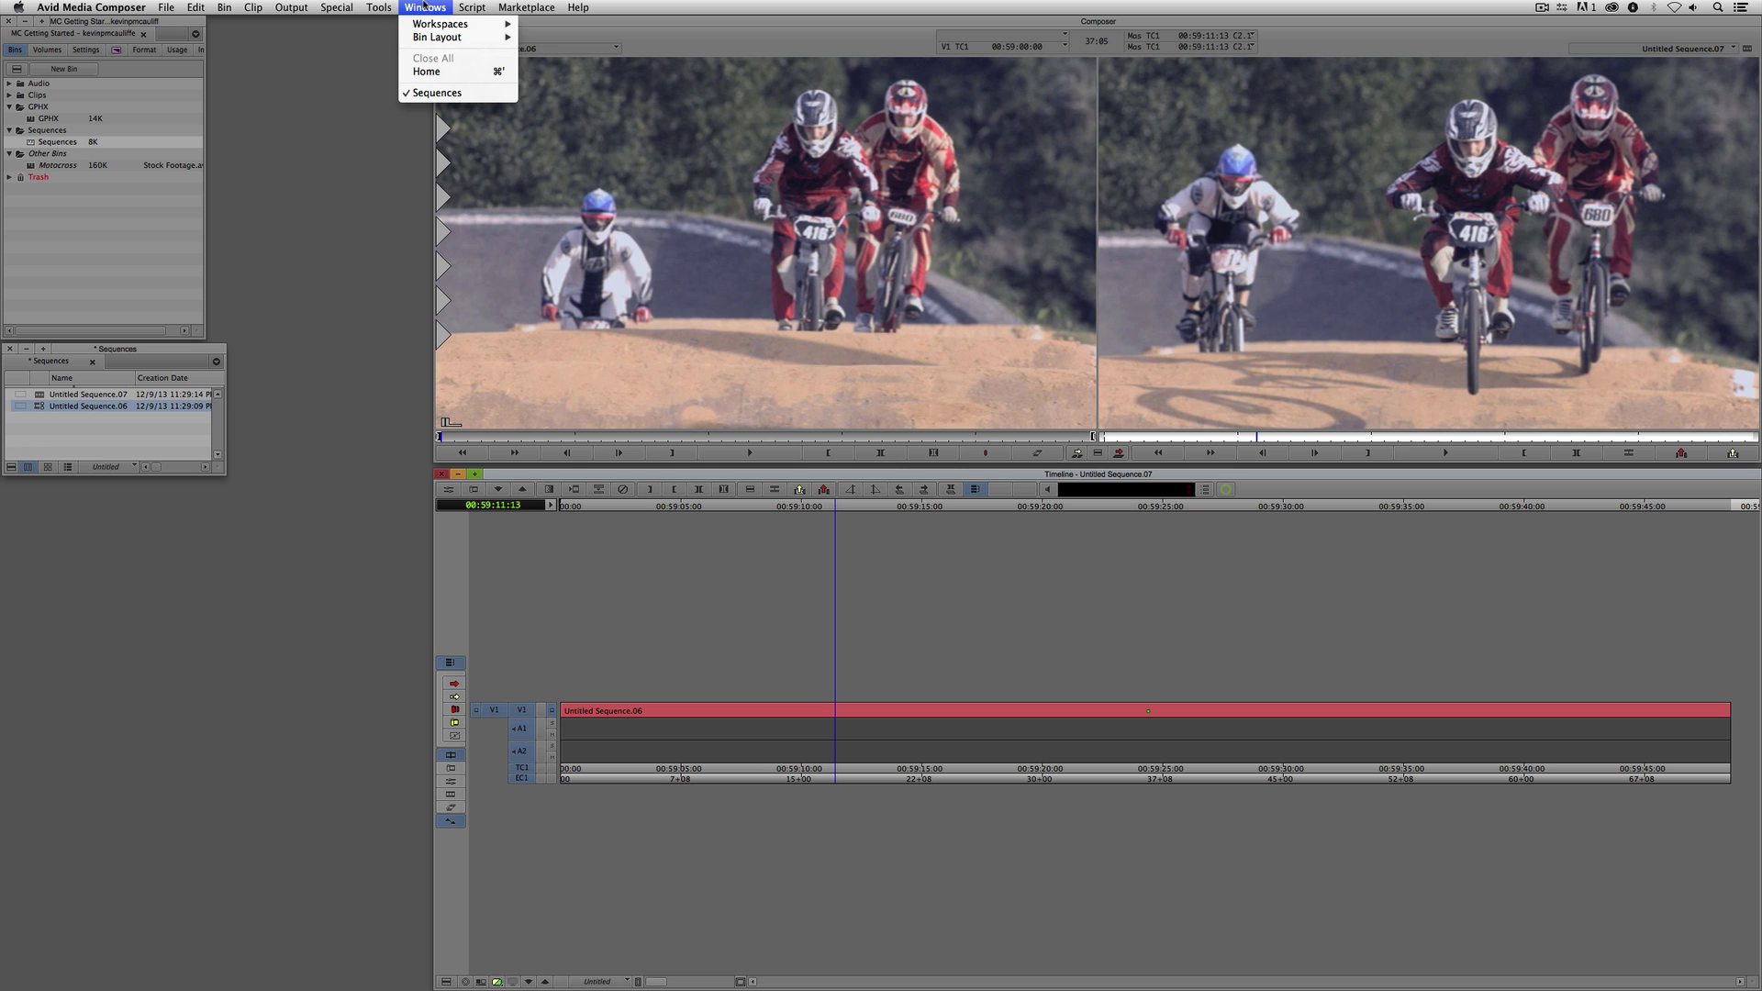
pyautogui.moveTo(425, 27)
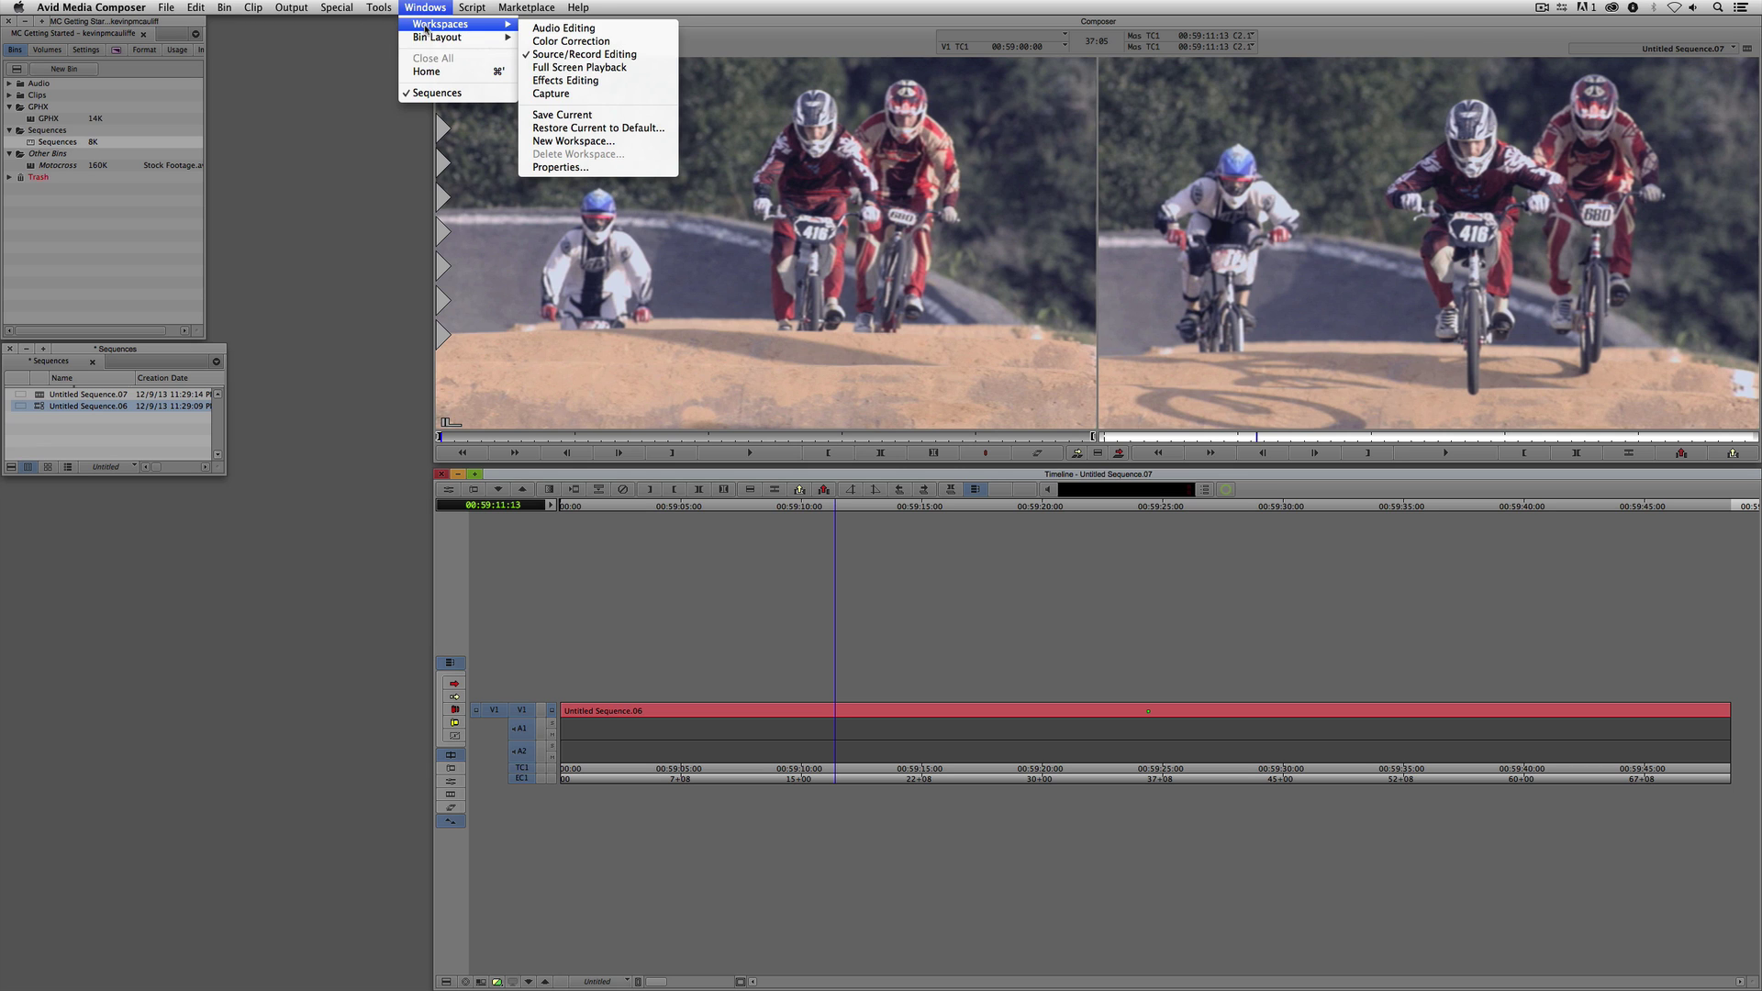
pyautogui.click(570, 40)
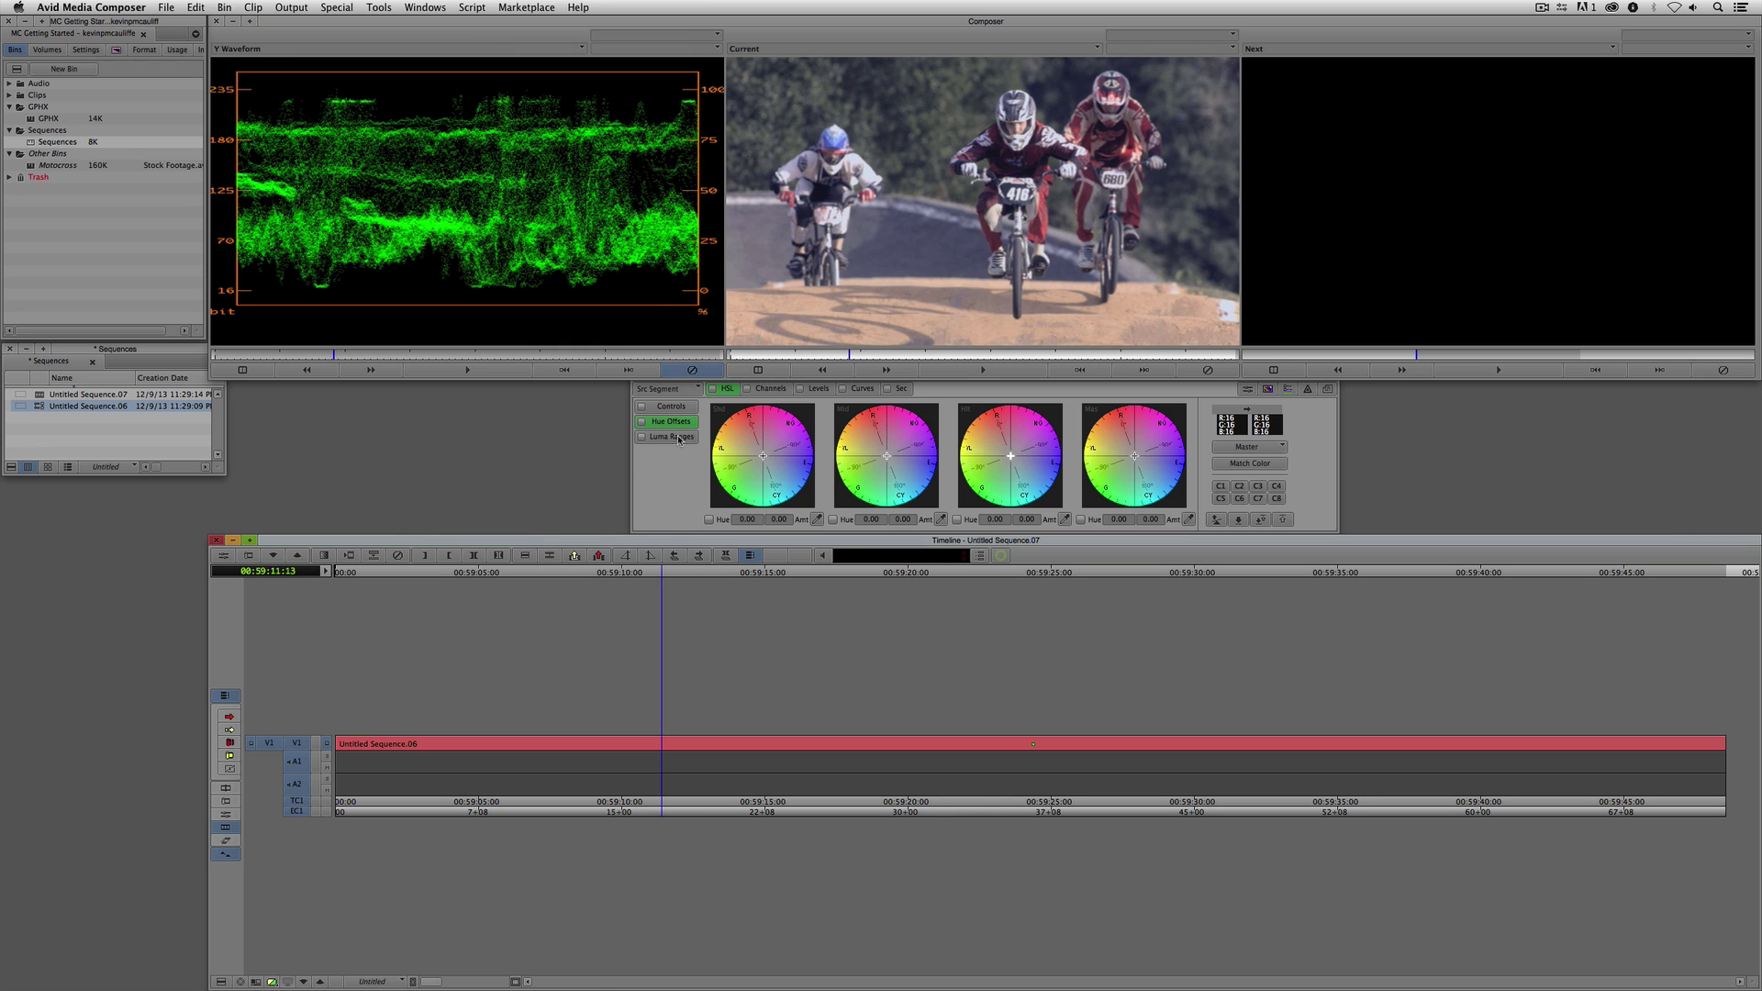
# - Examine the HSL Controls settings and return to the Hue Offsets wheels
pyautogui.click(675, 493)
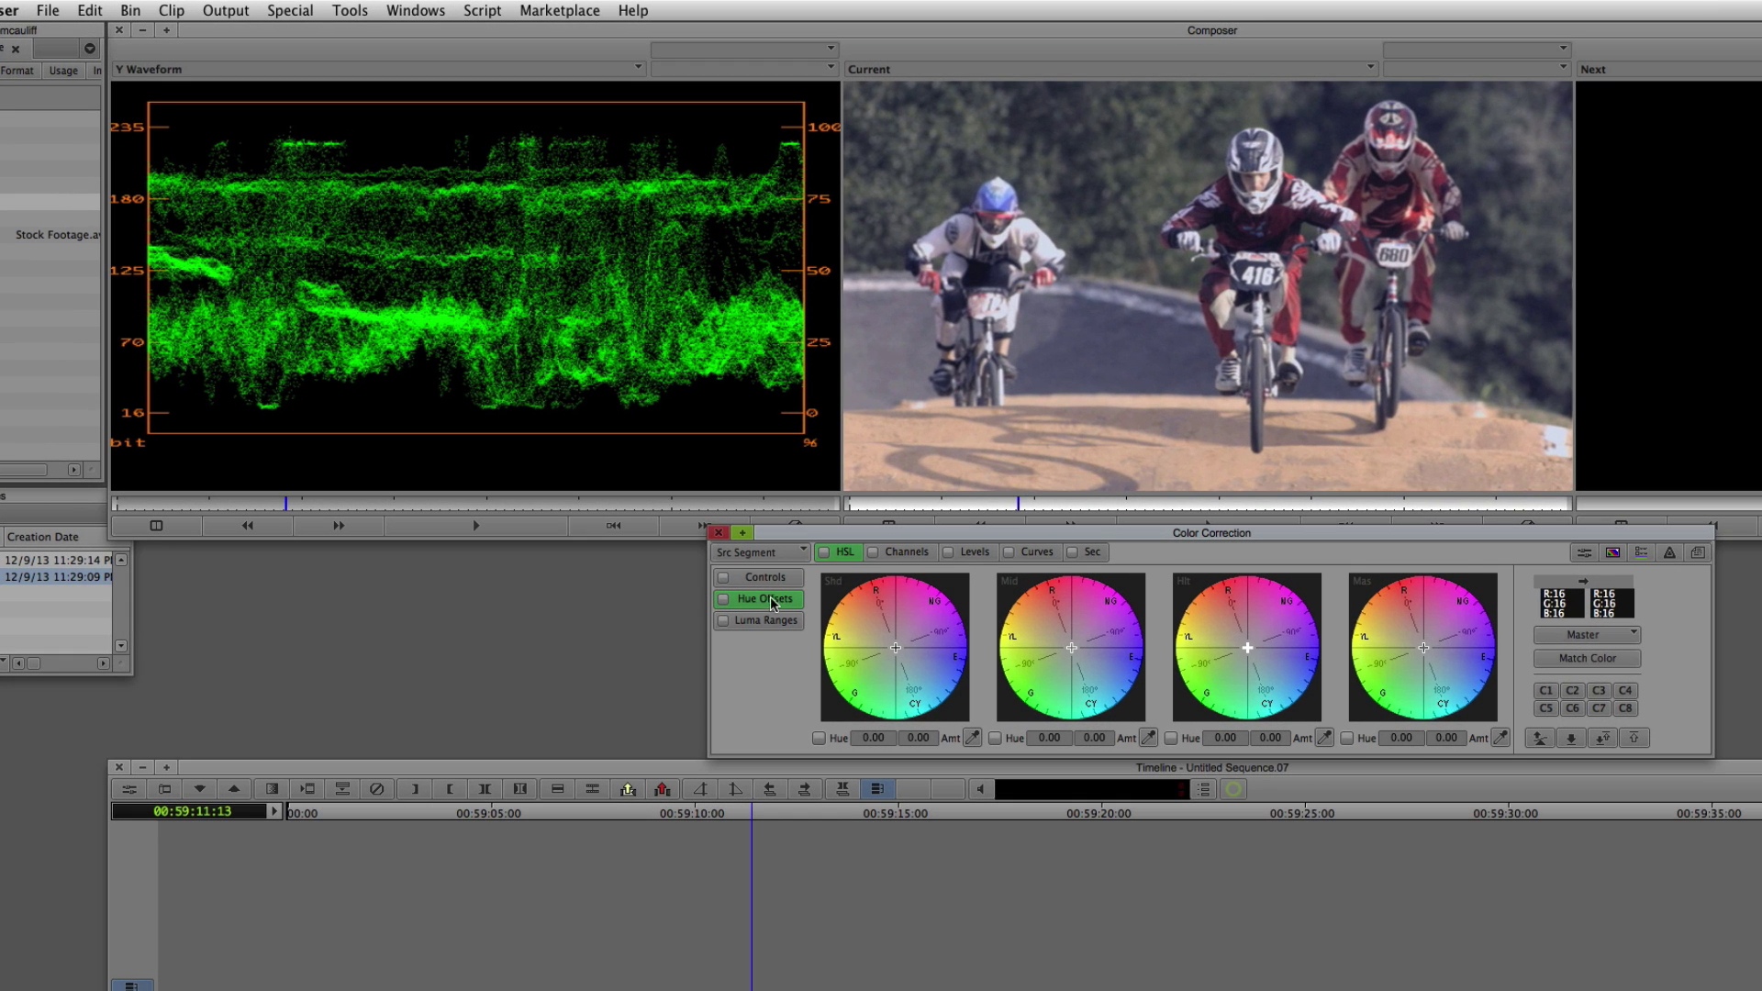
pyautogui.click(669, 410)
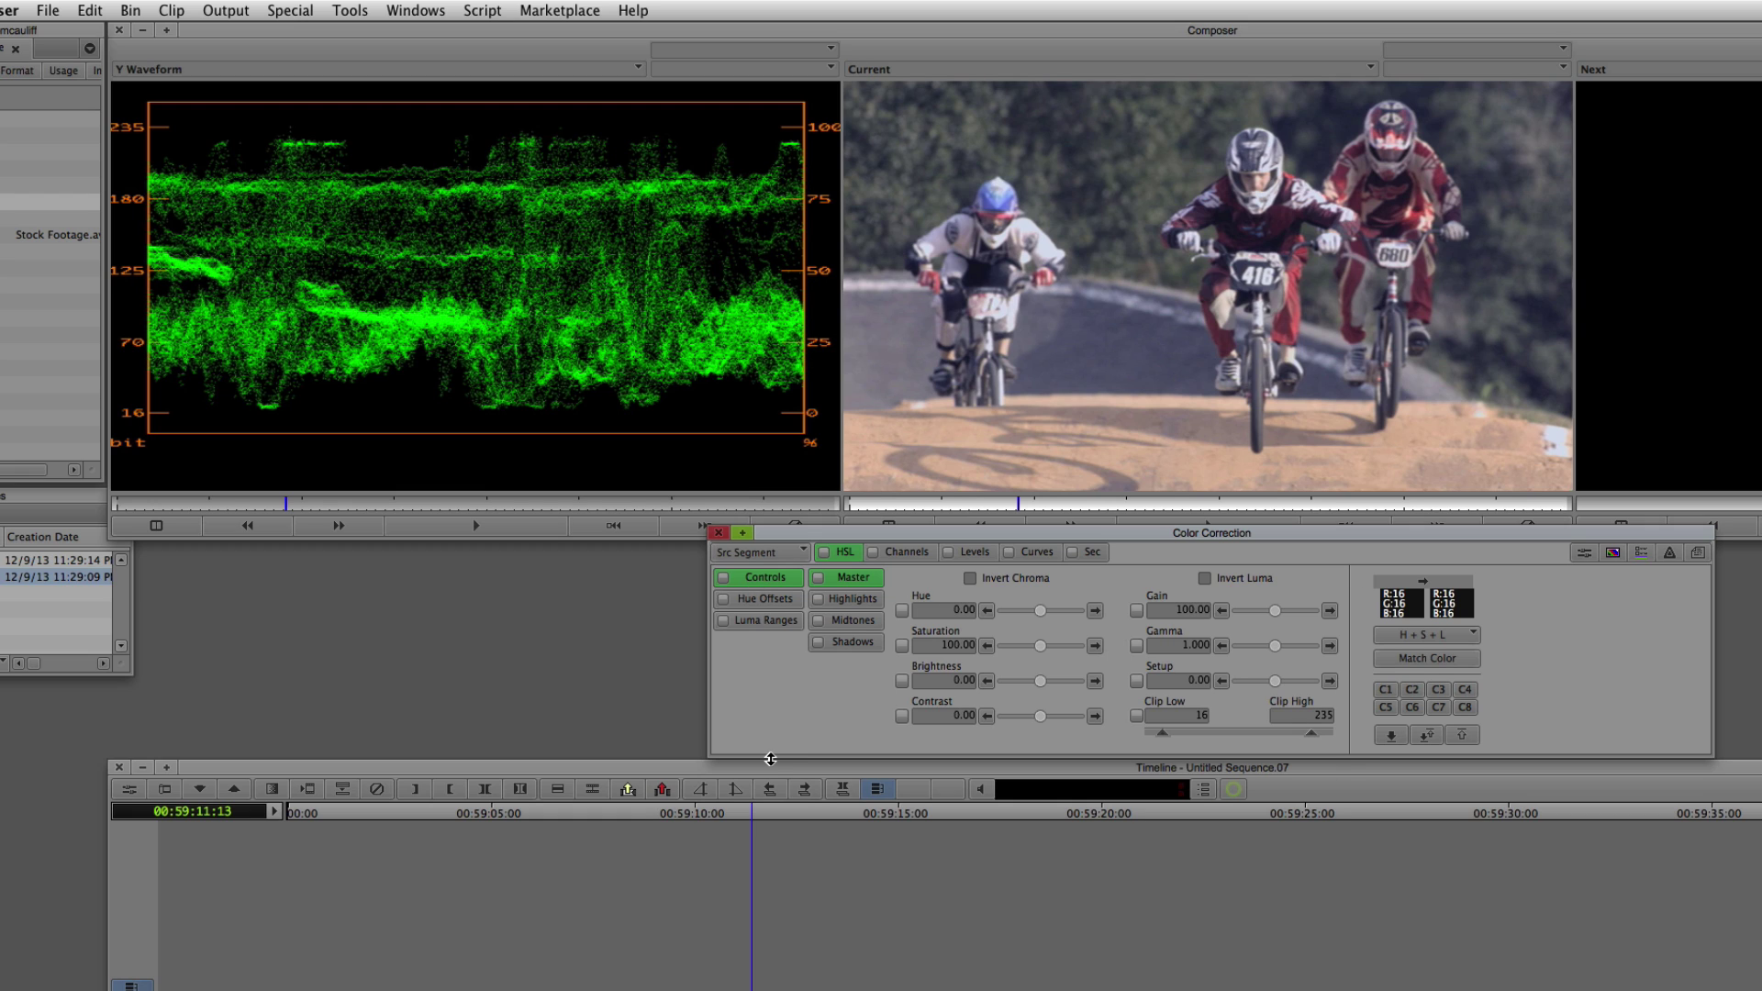
pyautogui.click(756, 598)
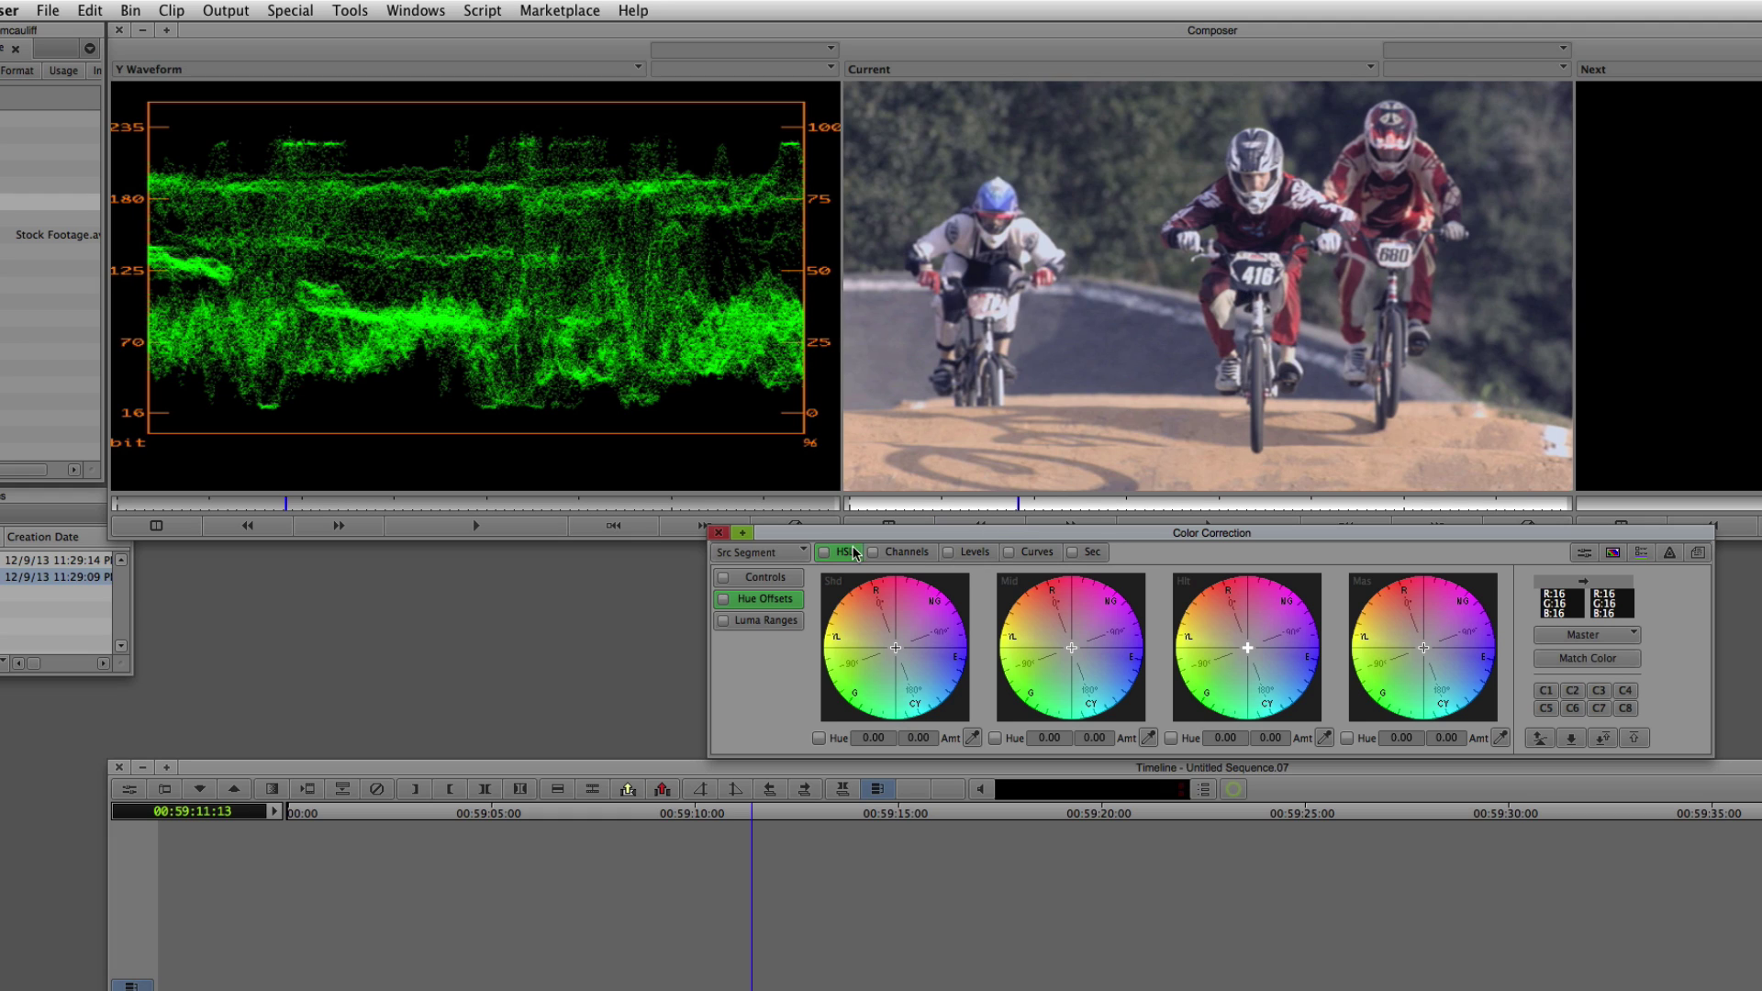
# - Remove the color cast by sampling the dark area below rider 416's plate for shadows, the grey track for midtones, and the plate for highlights
pyautogui.click(970, 737)
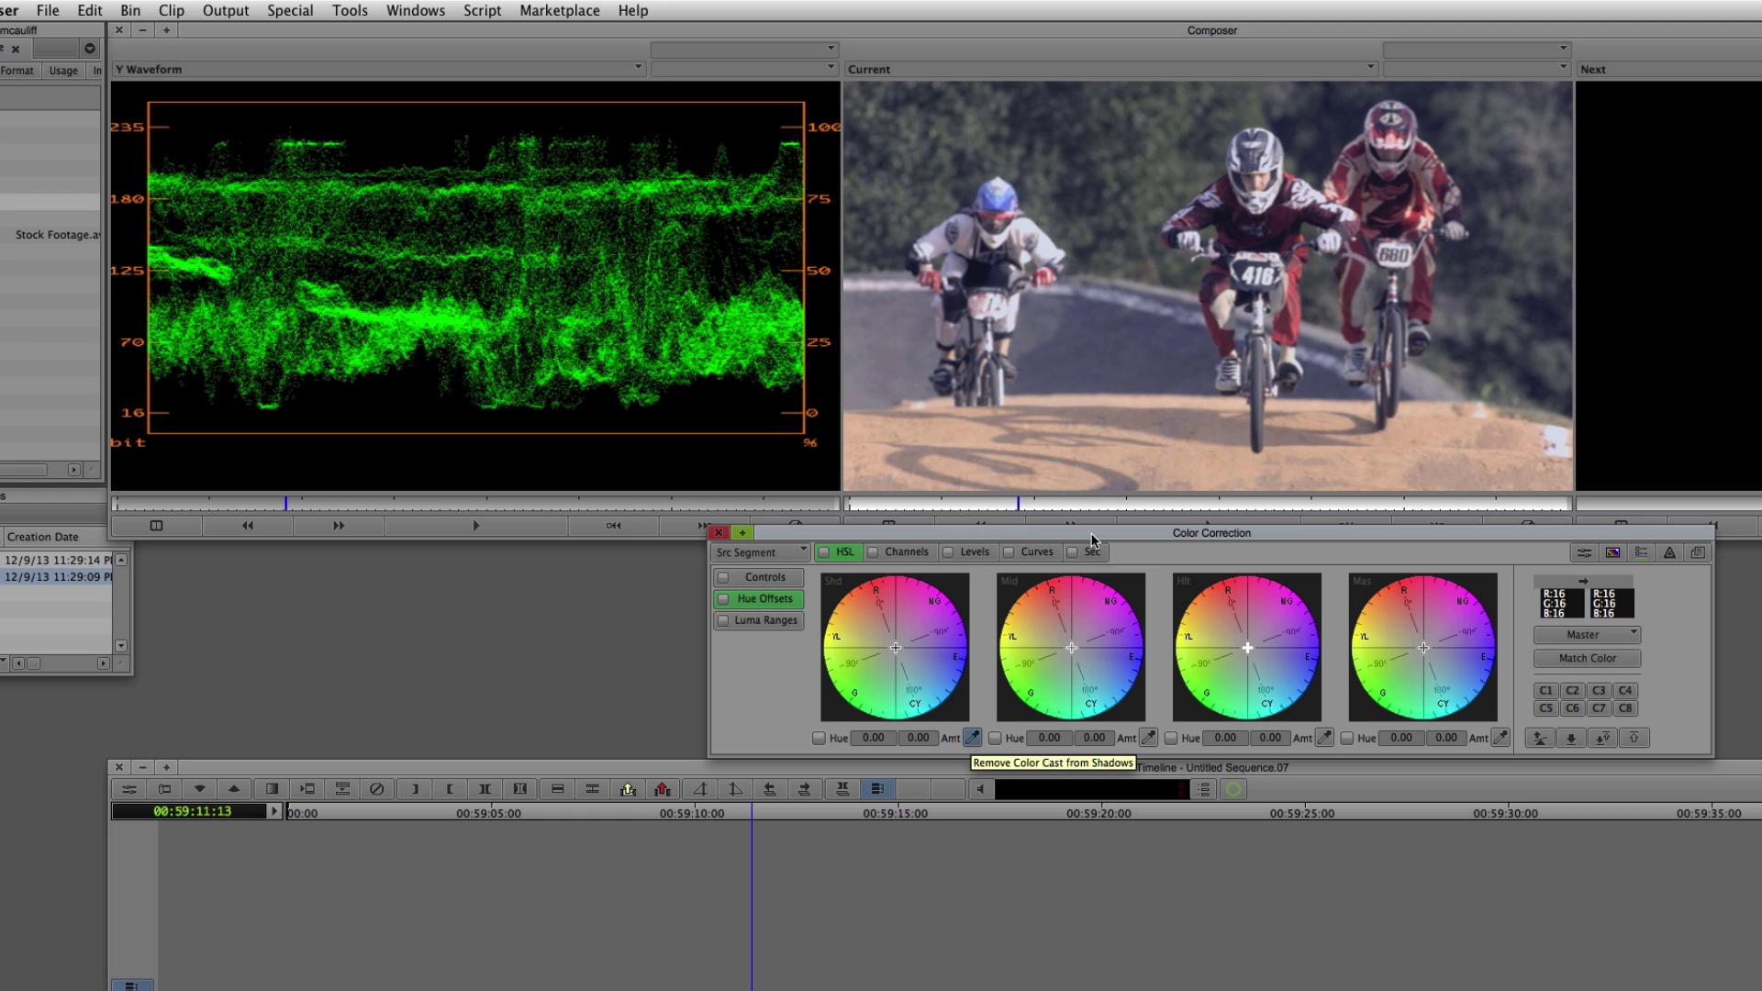
pyautogui.click(1246, 292)
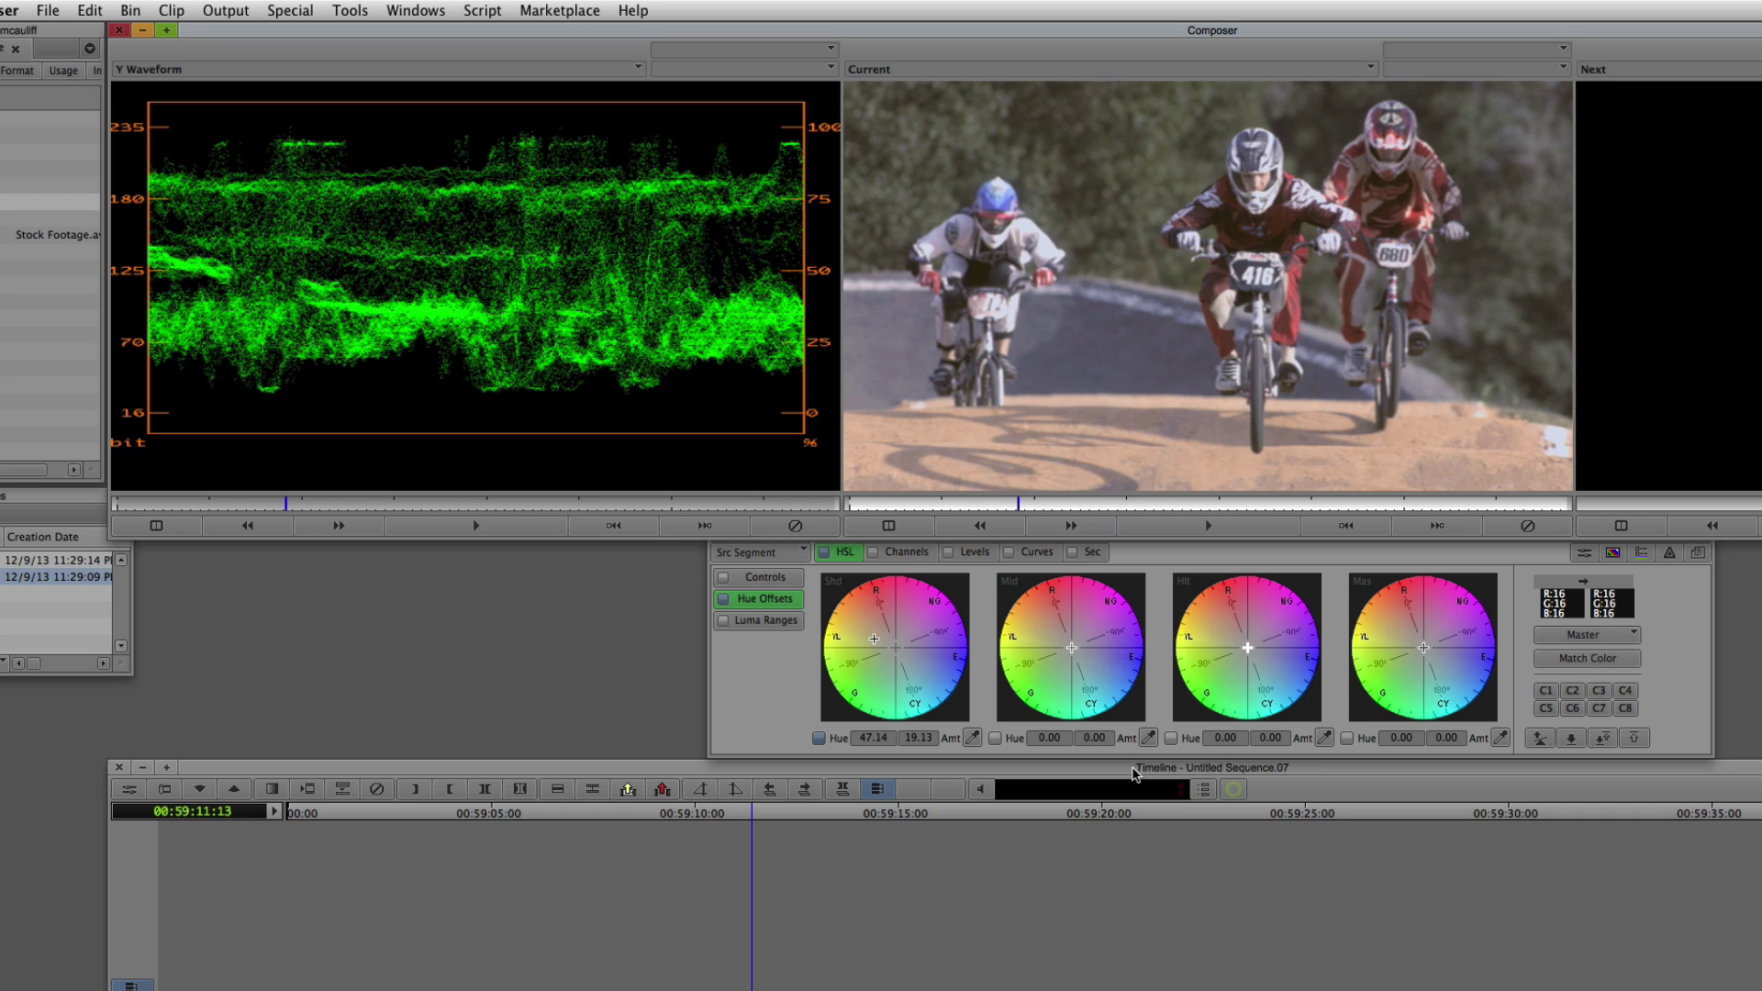
pyautogui.click(1148, 738)
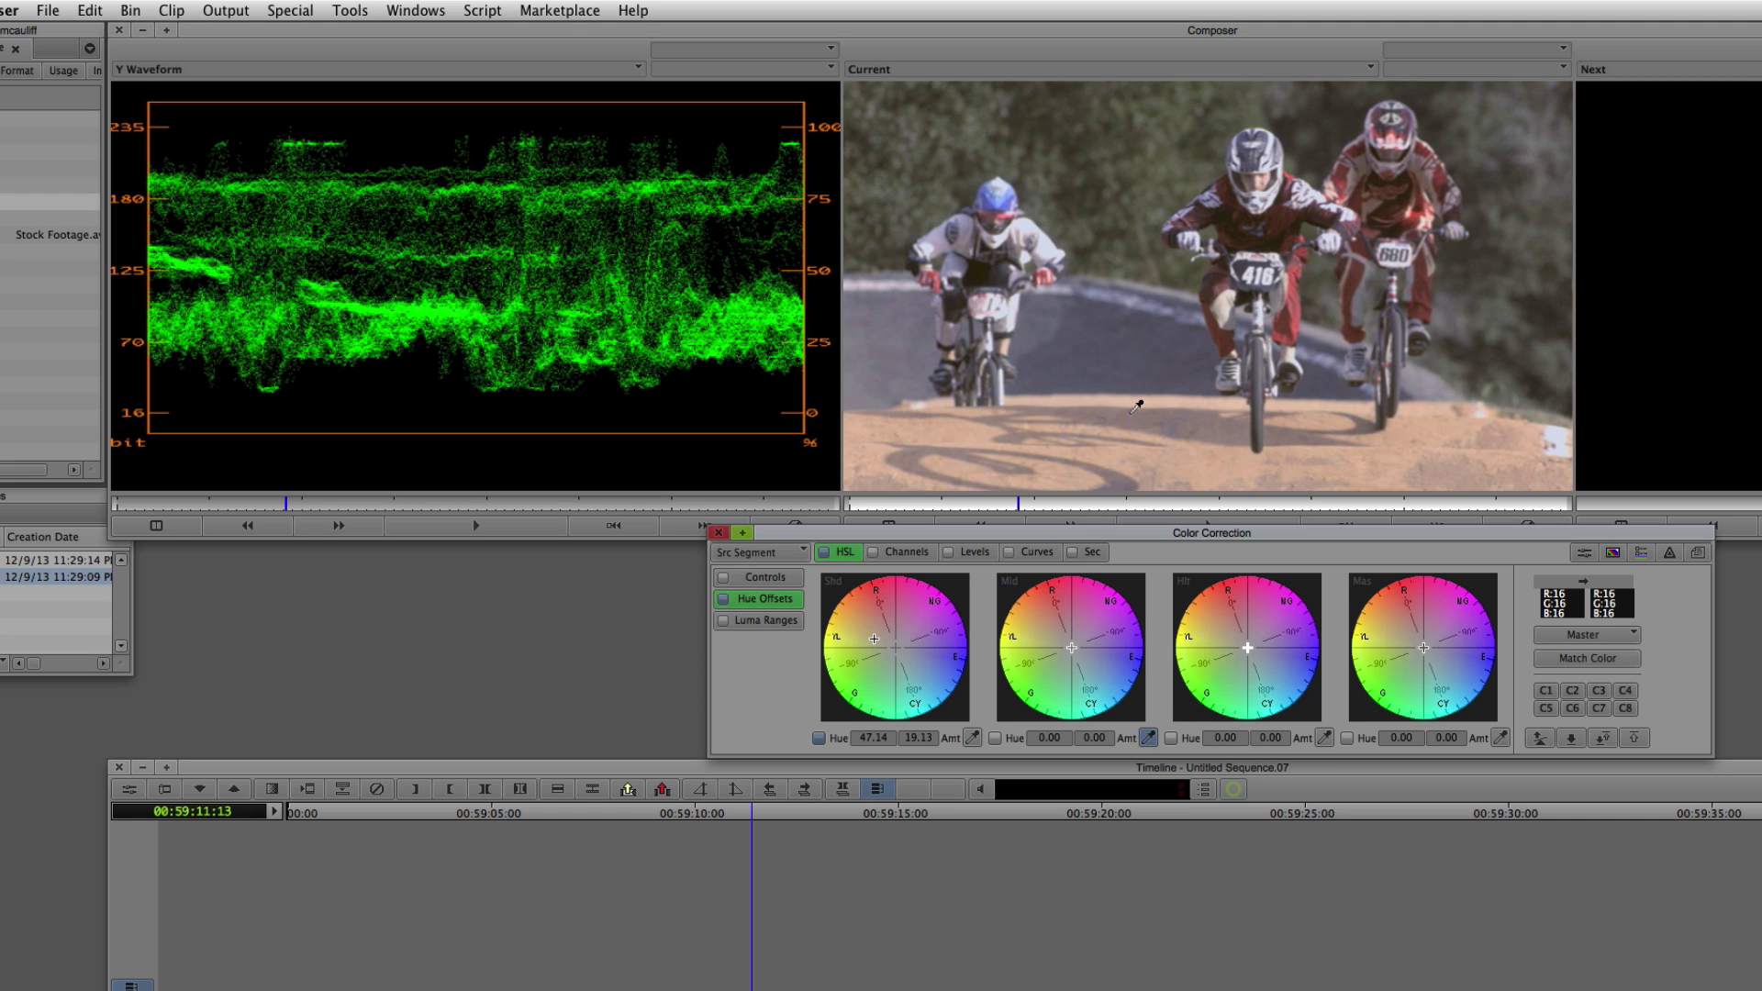
pyautogui.click(1107, 336)
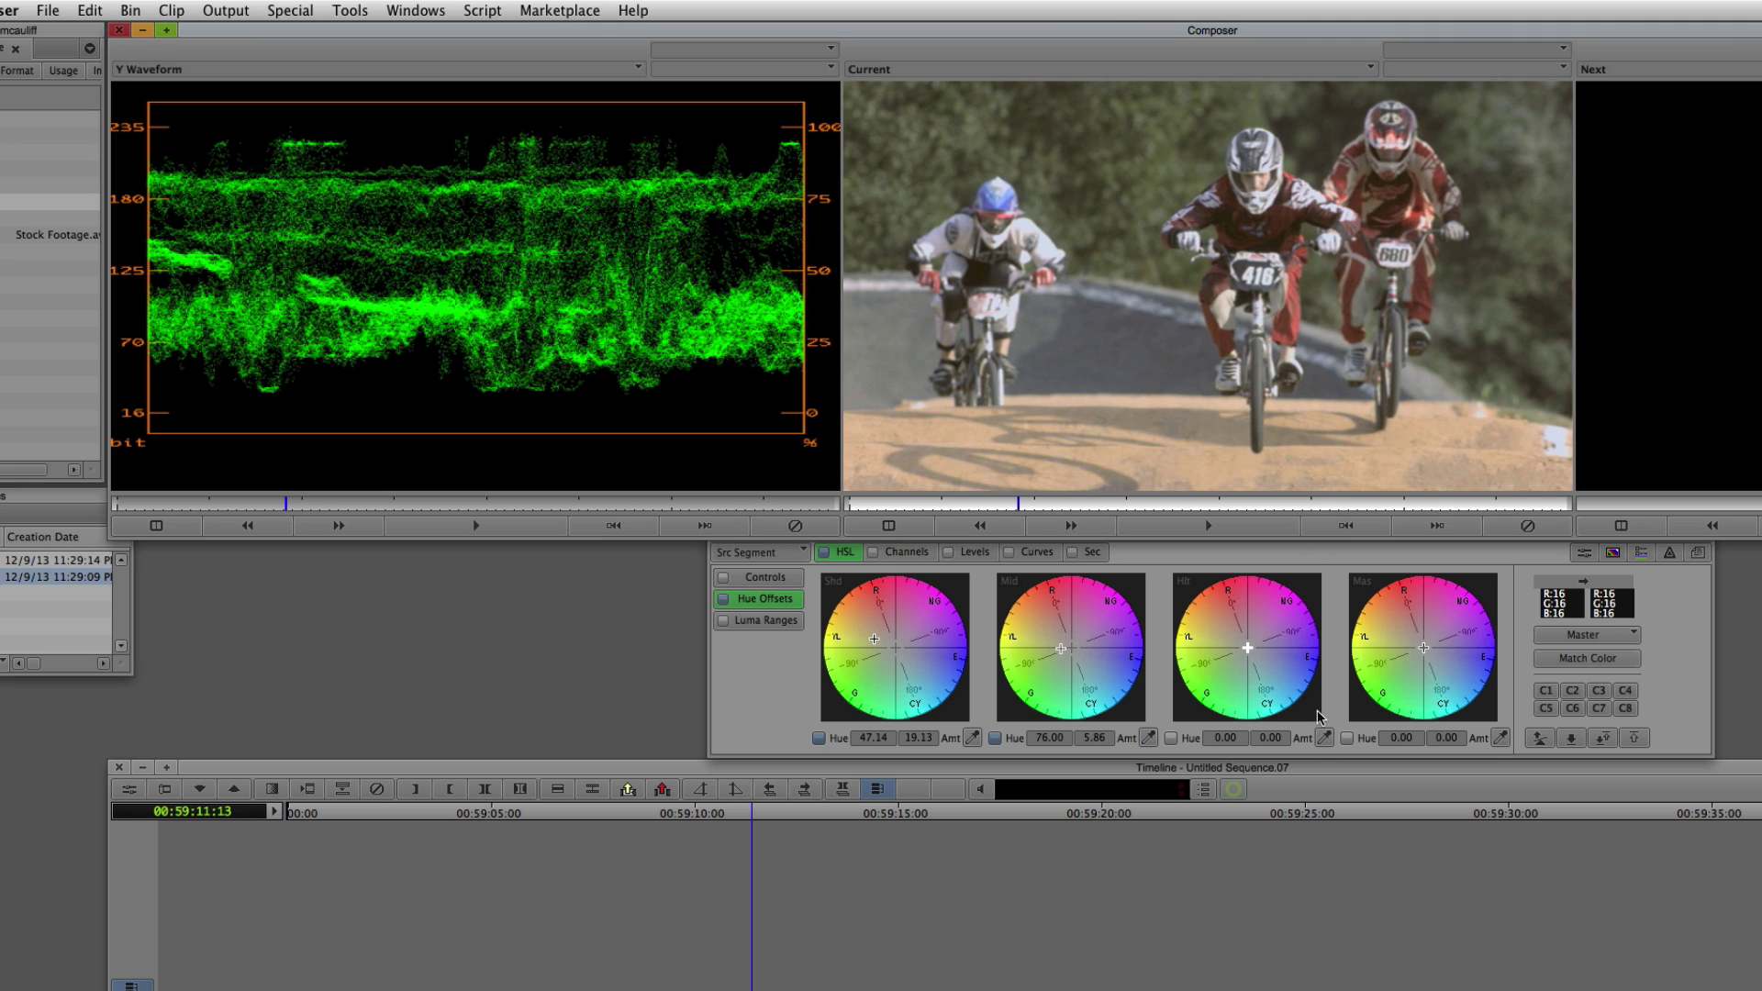
pyautogui.click(1325, 738)
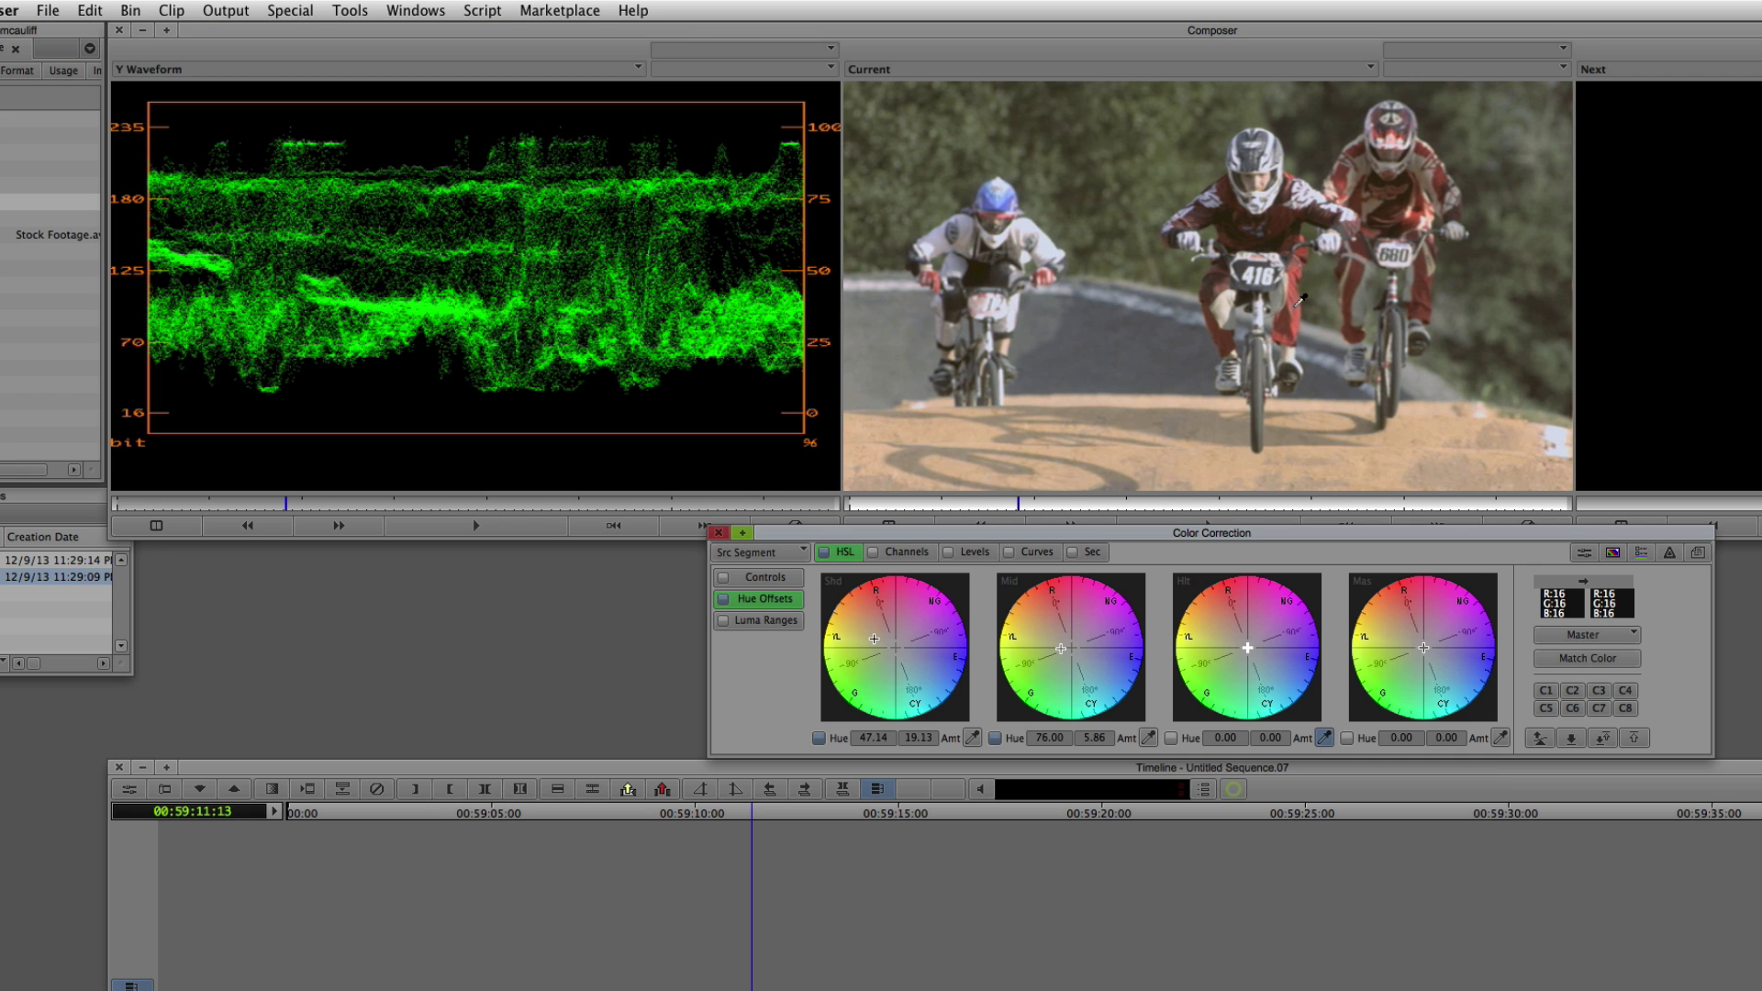
pyautogui.click(1271, 269)
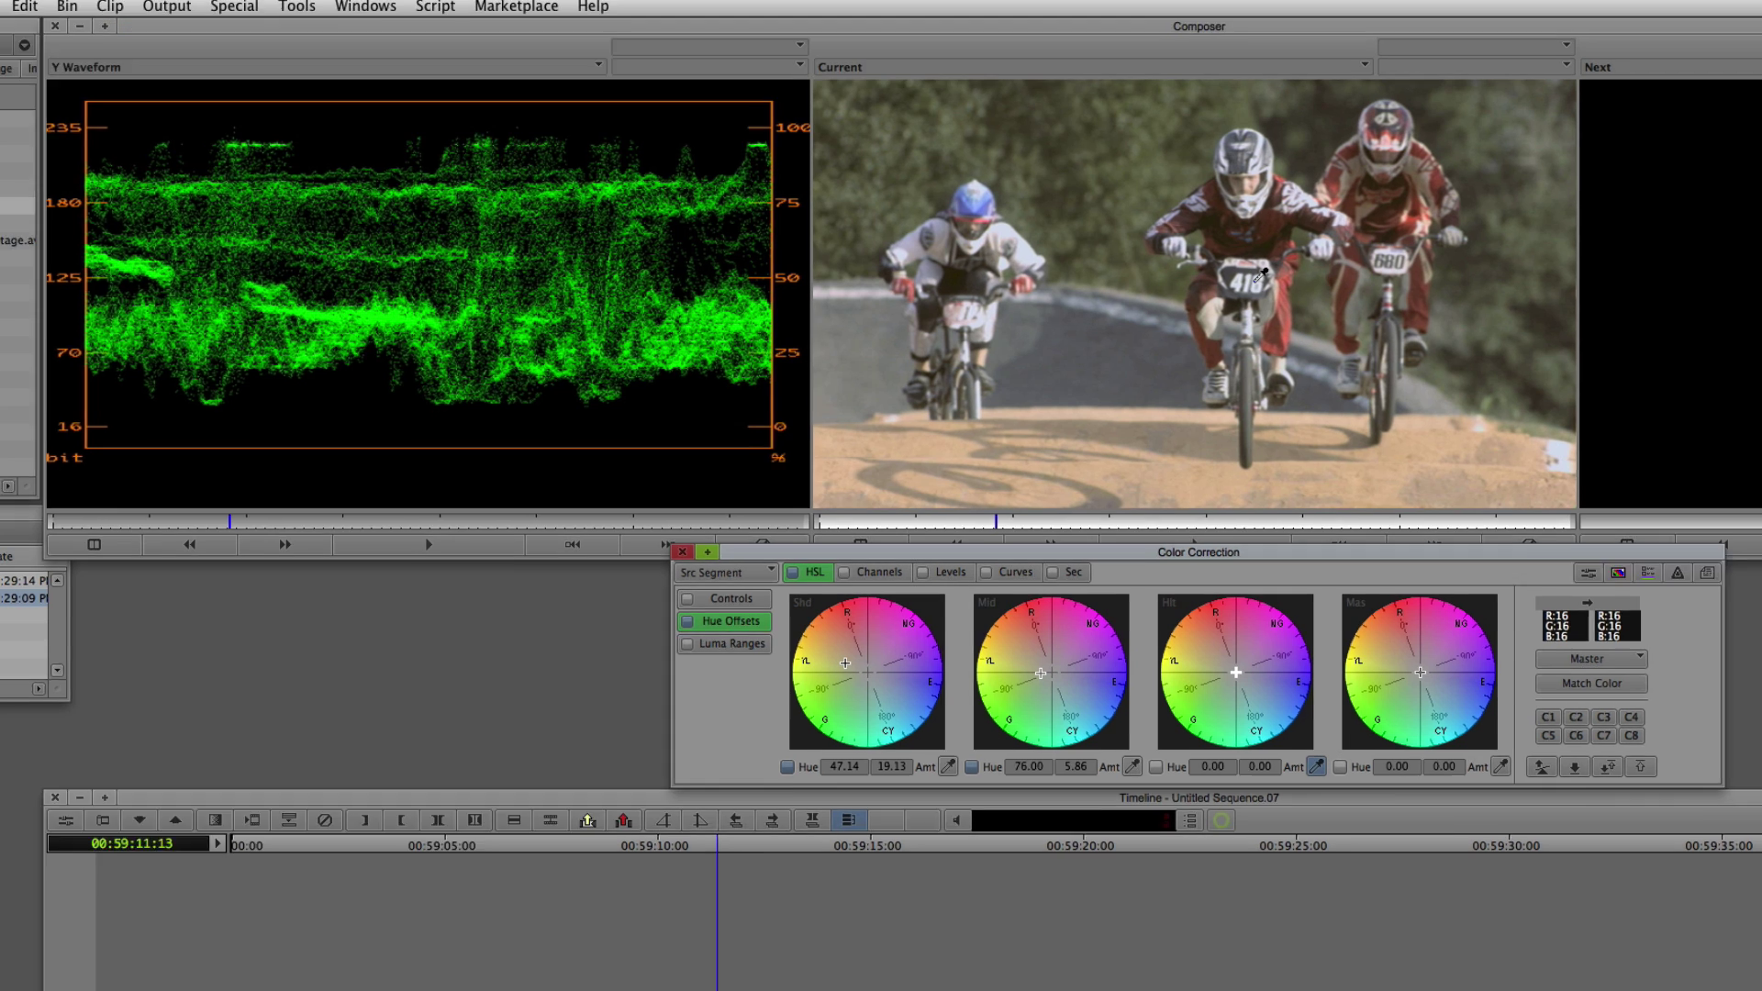